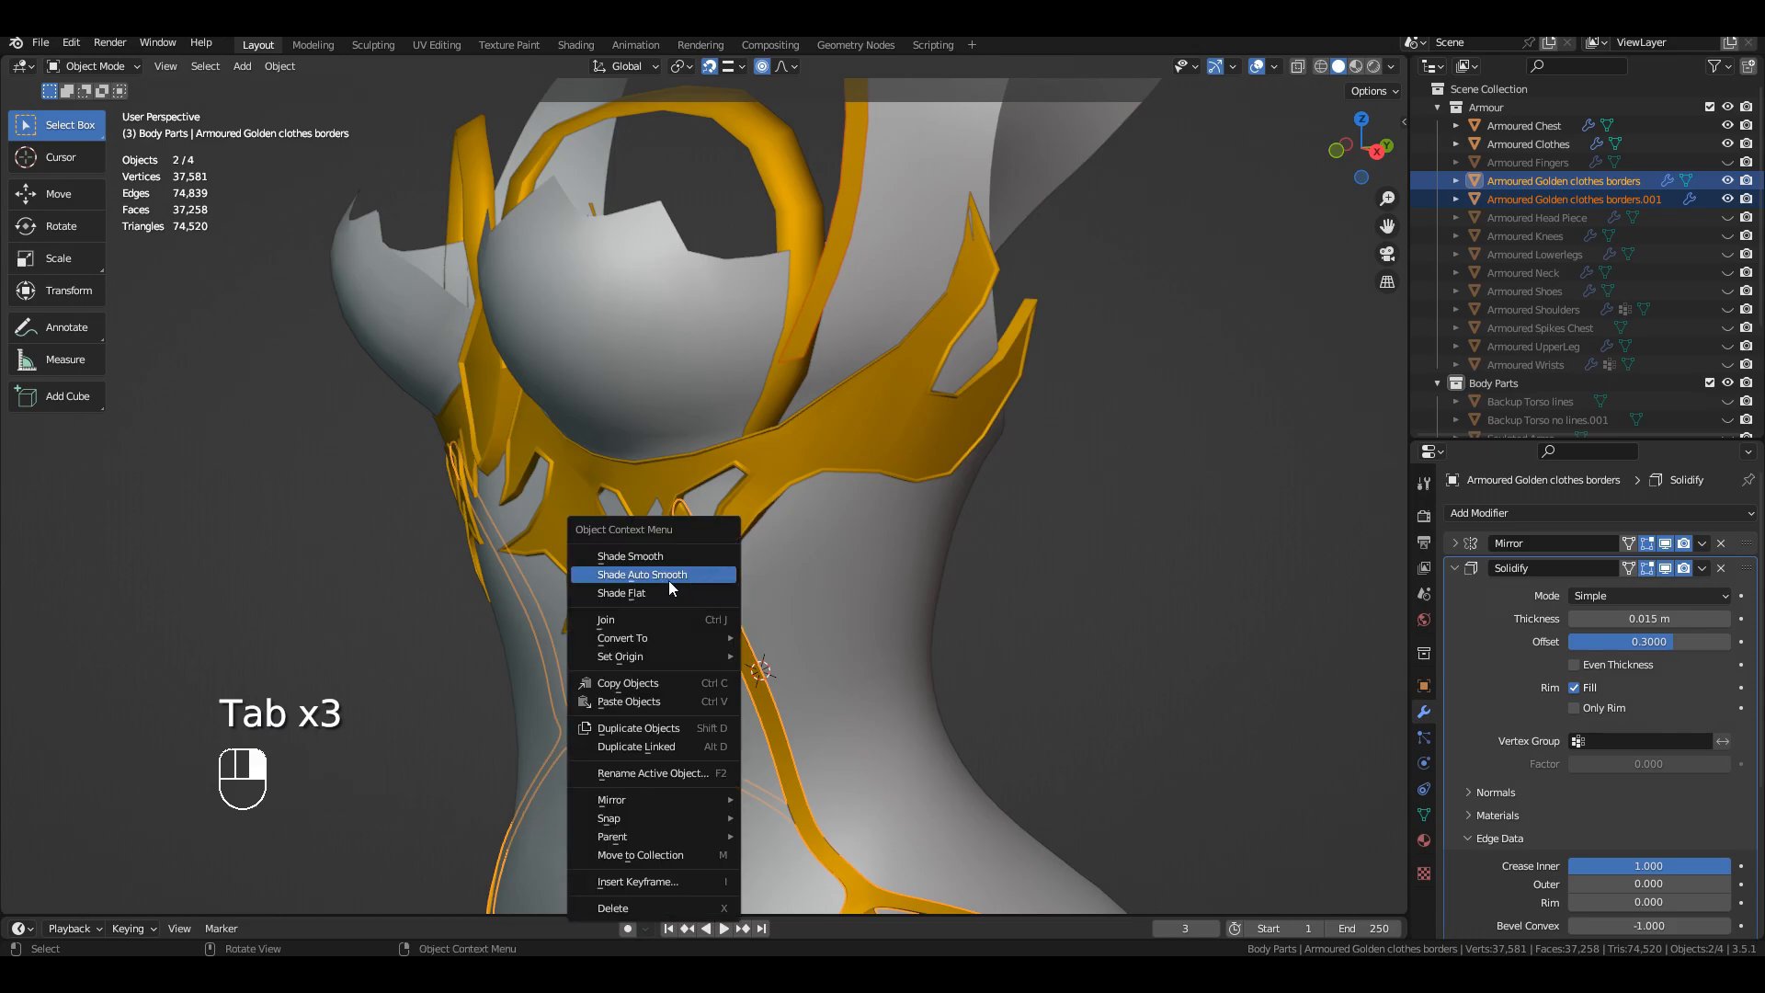
# Step: Join the two selected golden clothes borders objects into a single object
pyautogui.click(635, 615)
pyautogui.keyDown('shift'); pyautogui.moveTo(880, 239); pyautogui.dragTo(879, 483, button='middle'); pyautogui.keyUp('shift')
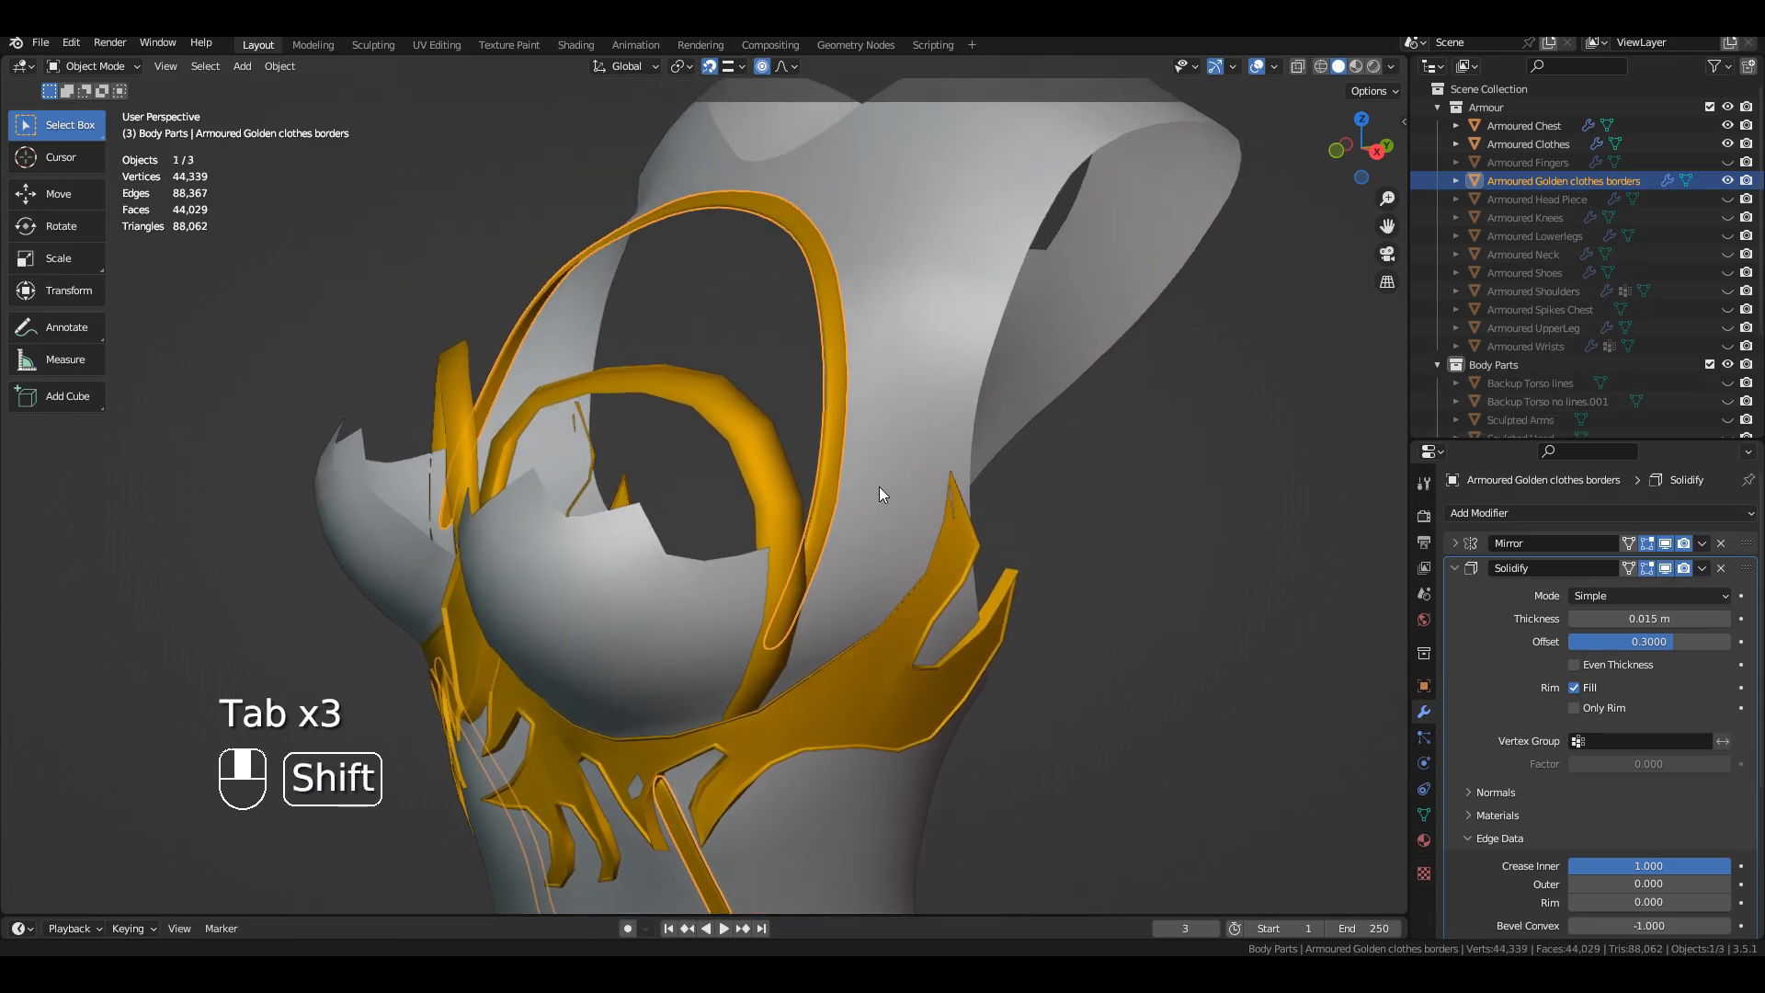
# Step: Deselect the joined object and examine the golden trim around the chest and side of the torso
pyautogui.scroll(3, 920, 405)
pyautogui.moveTo(957, 331); pyautogui.dragTo(823, 456, button='middle')
pyautogui.scroll(-2, 973, 524)
pyautogui.keyDown('shift'); pyautogui.moveTo(703, 262); pyautogui.dragTo(828, 157, button='middle'); pyautogui.keyUp('shift')
pyautogui.scroll(2, 793, 391)
pyautogui.scroll(-4, 882, 358)
pyautogui.click(928, 390)
pyautogui.moveTo(928, 390); pyautogui.dragTo(755, 357, button='middle')
pyautogui.scroll(2, 804, 342)
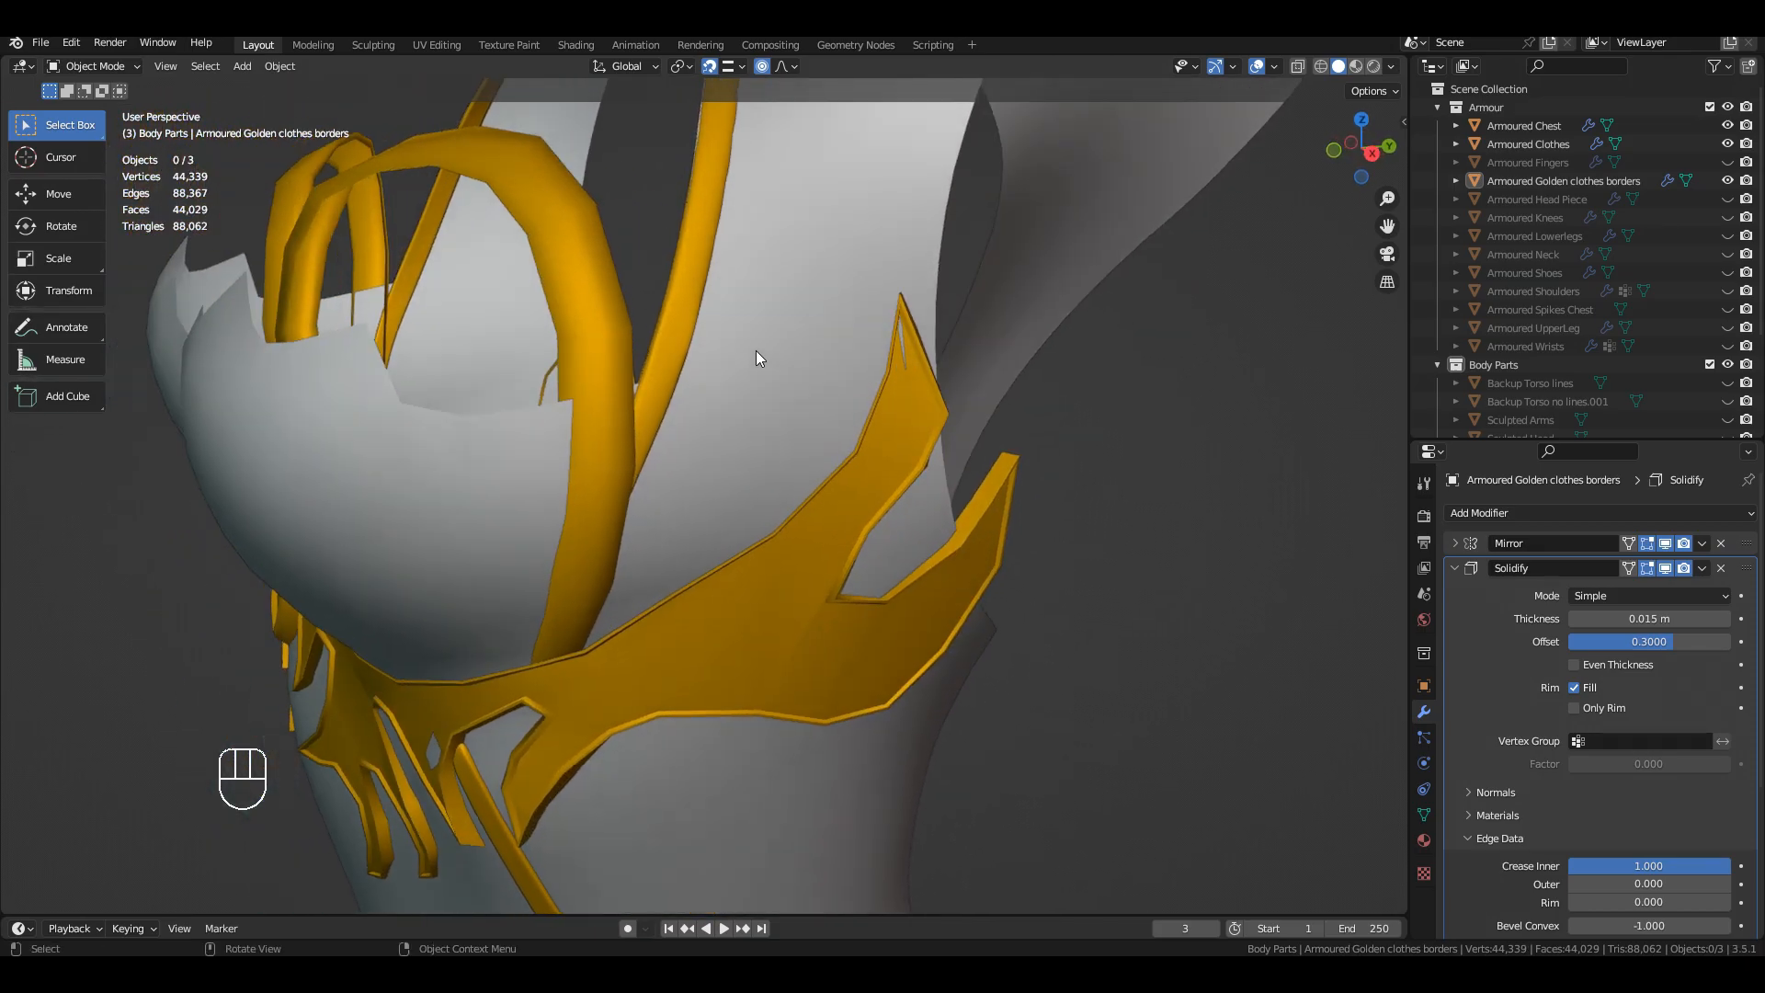
pyautogui.moveTo(914, 405); pyautogui.dragTo(828, 264, button='middle')
pyautogui.scroll(2, 825, 267)
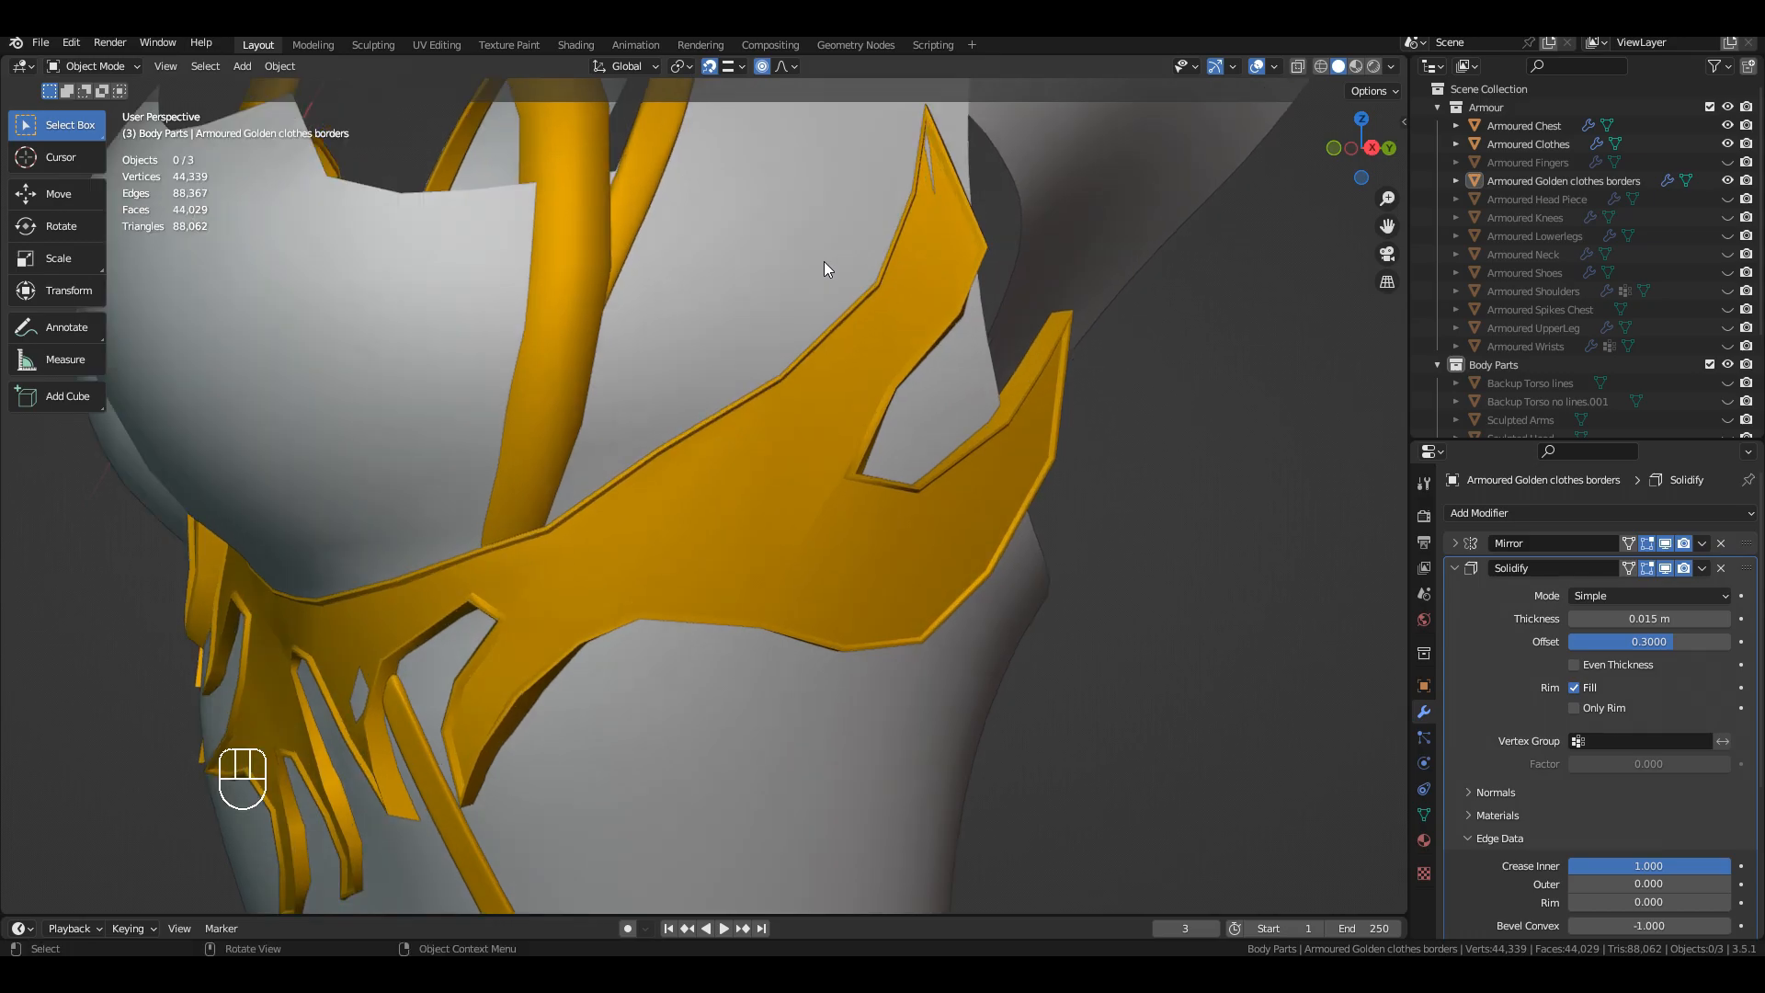
# Step: Turn off the Armoured Chest's subdivision display in the viewport and select edges where the breast border meets the chest plate's rim
pyautogui.press('Tab')
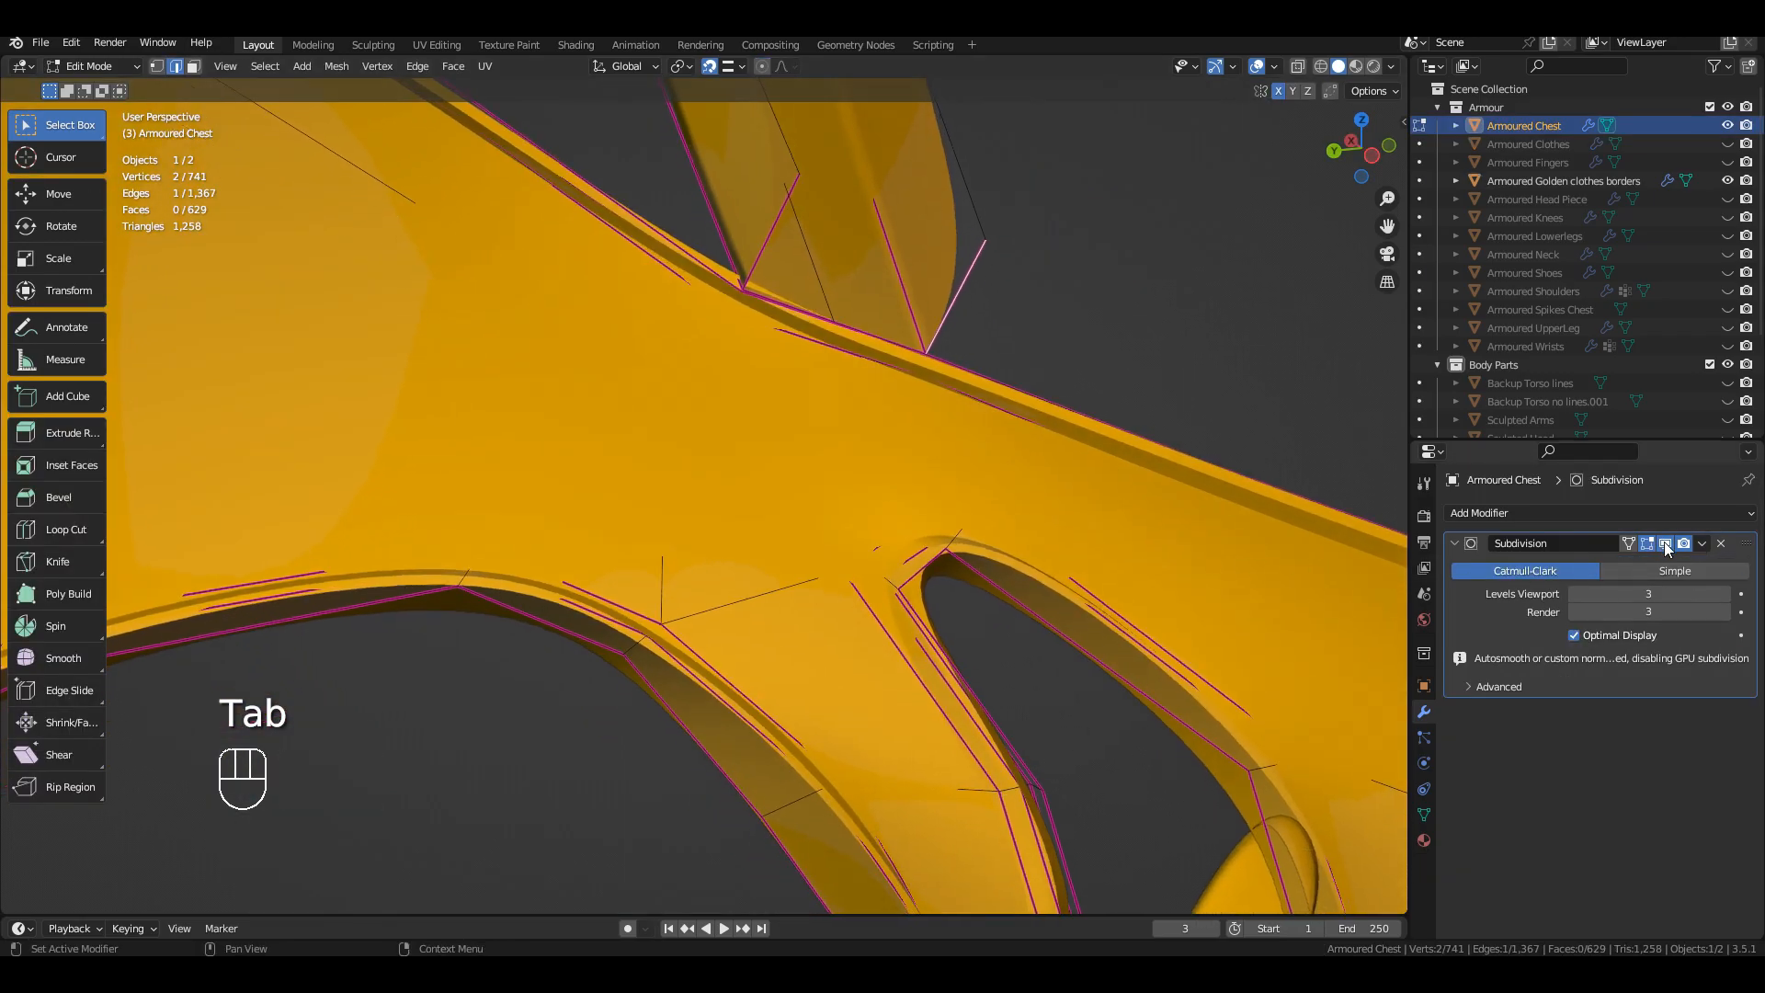
pyautogui.click(1665, 543)
pyautogui.moveTo(717, 433); pyautogui.dragTo(815, 390, button='middle')
pyautogui.press('1')
pyautogui.press('2')
pyautogui.moveTo(768, 305); pyautogui.dragTo(1120, 299, button='middle')
pyautogui.press('1')
pyautogui.press('2')
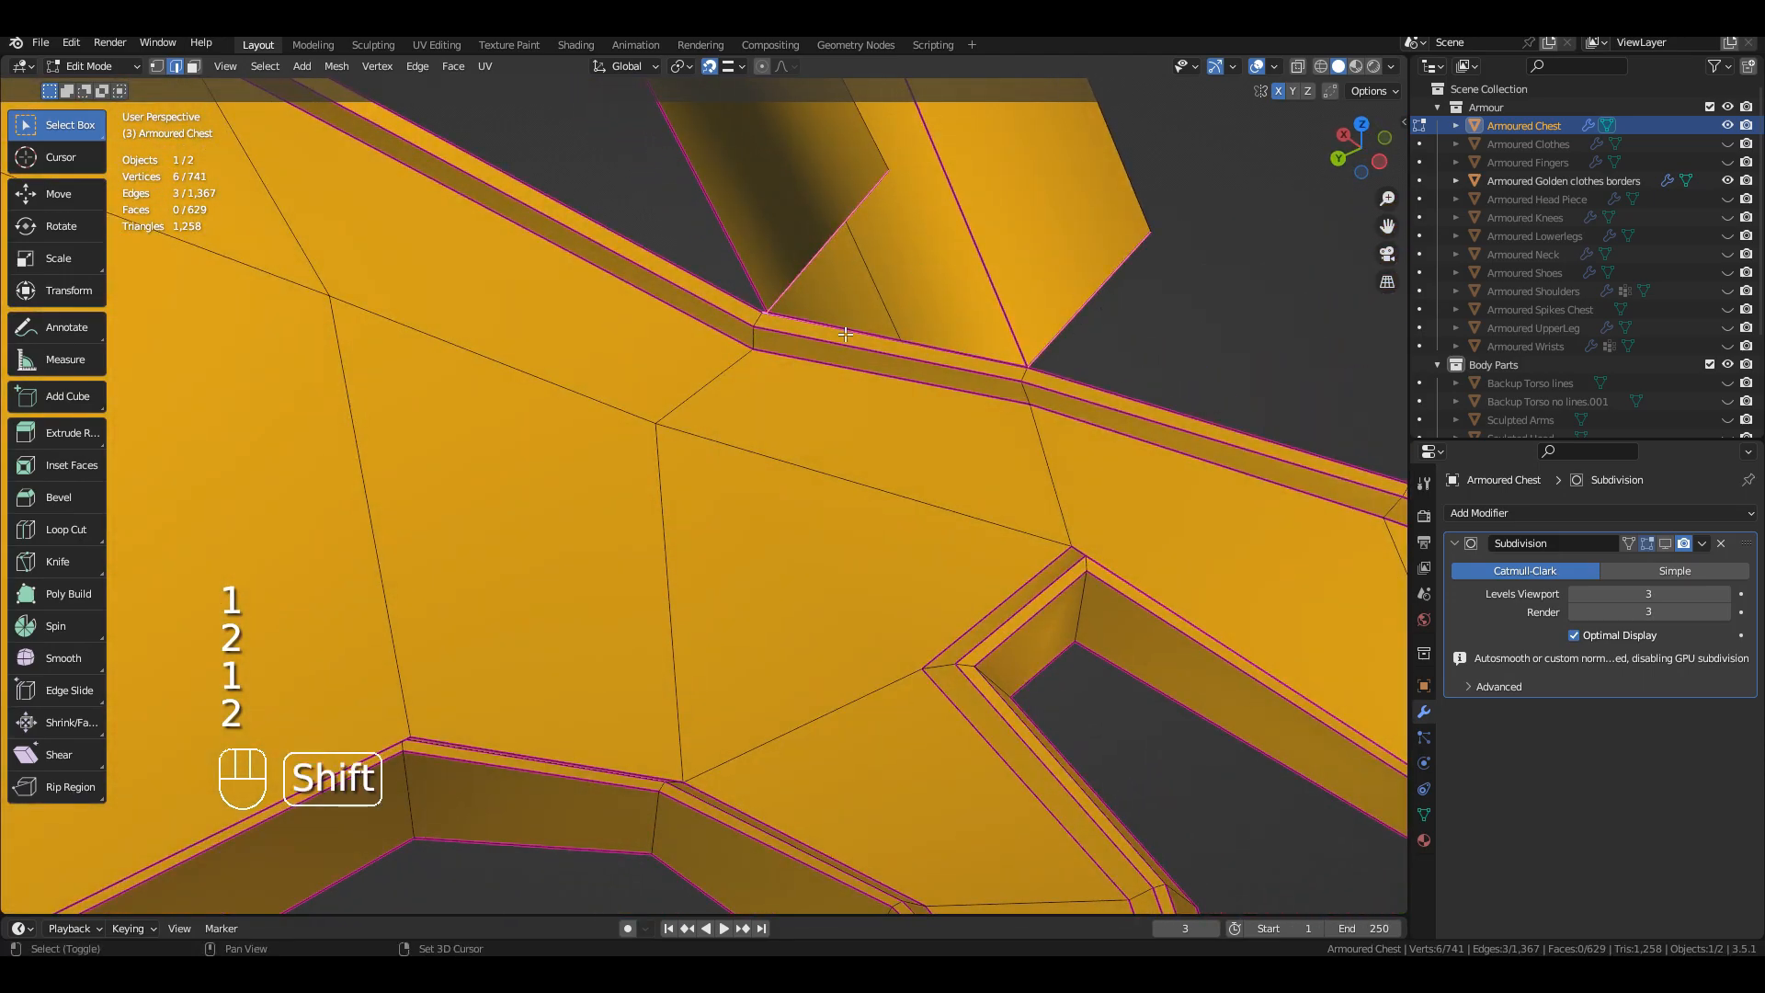
pyautogui.press('3')
pyautogui.press('2')
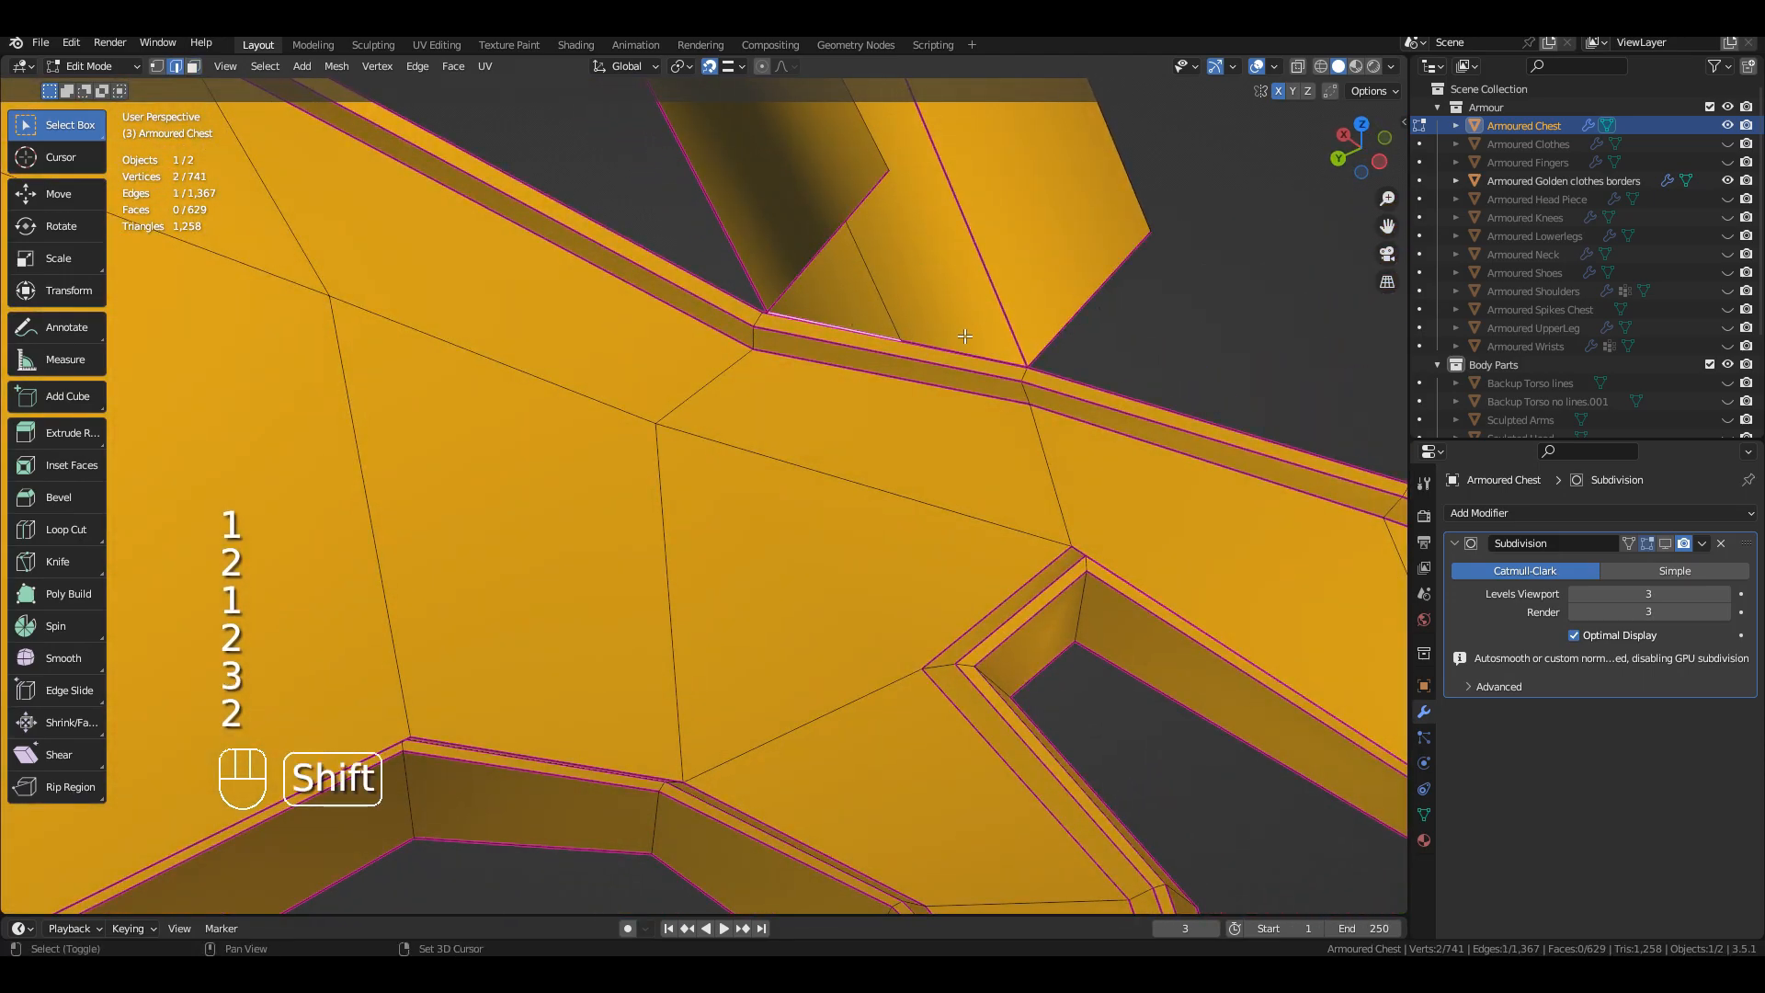
# Step: Extrude the selected edge chain at the breast border's lower end and return to Object Mode
pyautogui.moveTo(934, 287); pyautogui.dragTo(788, 428, button='middle')
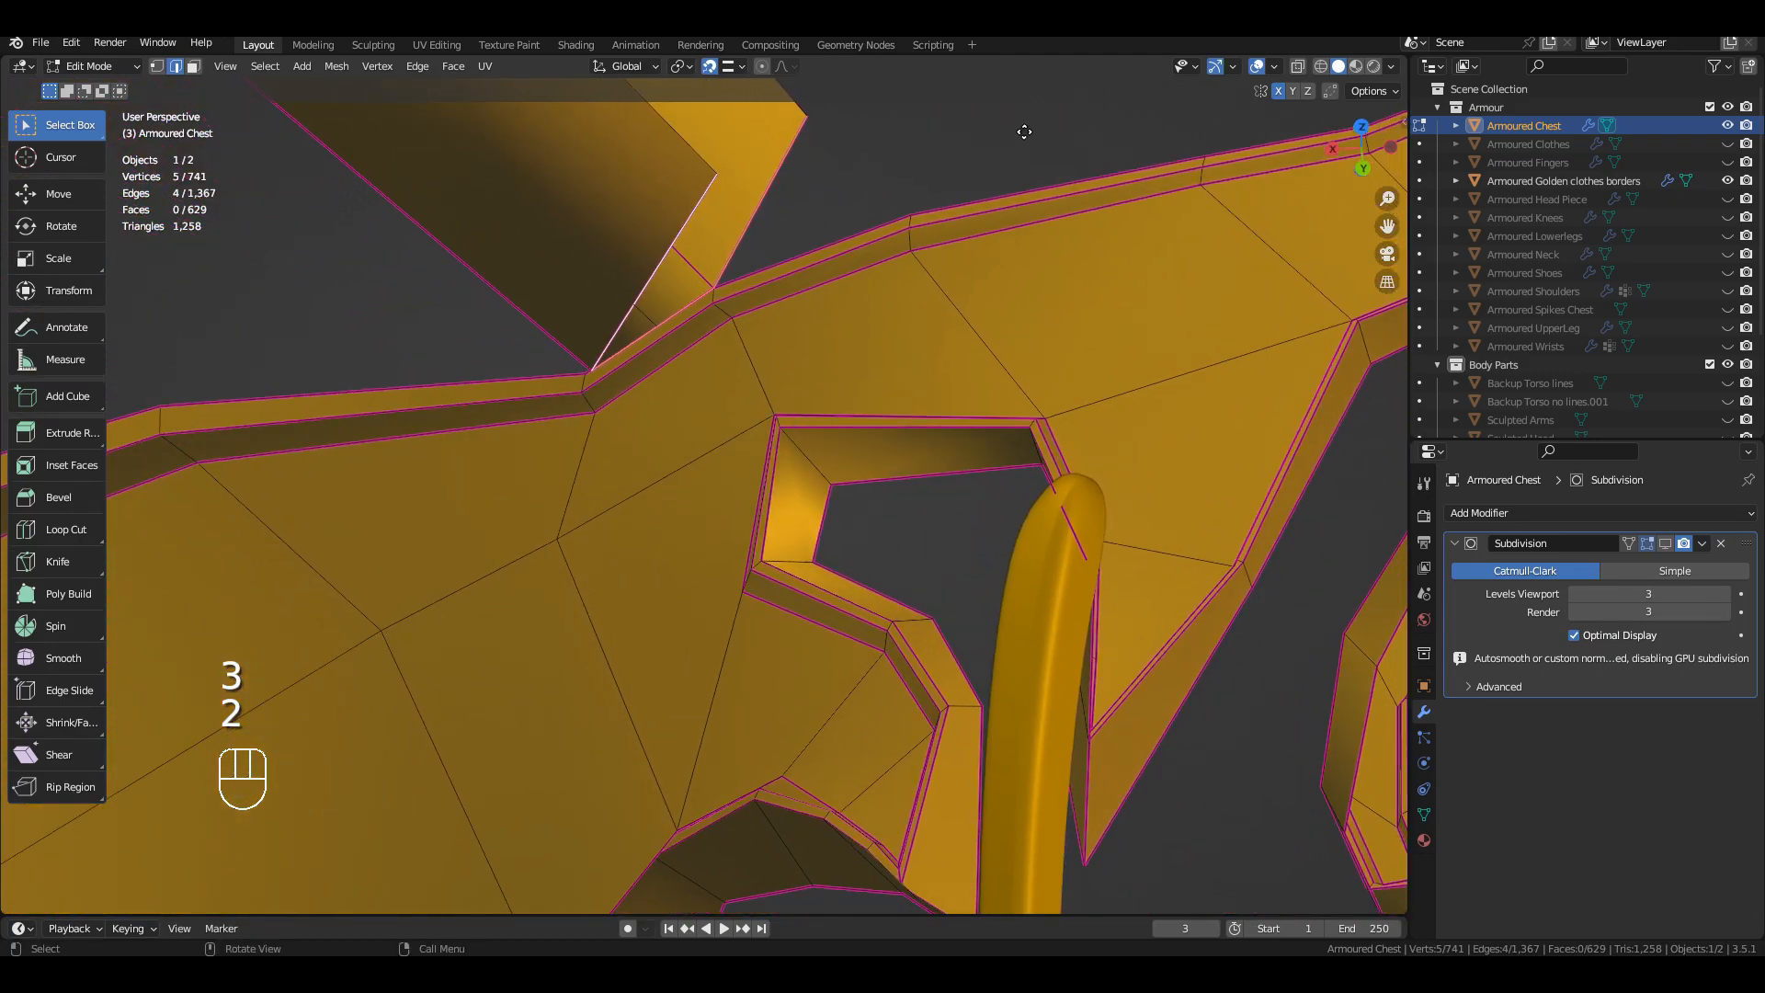
pyautogui.press('e')
pyautogui.press('Tab')
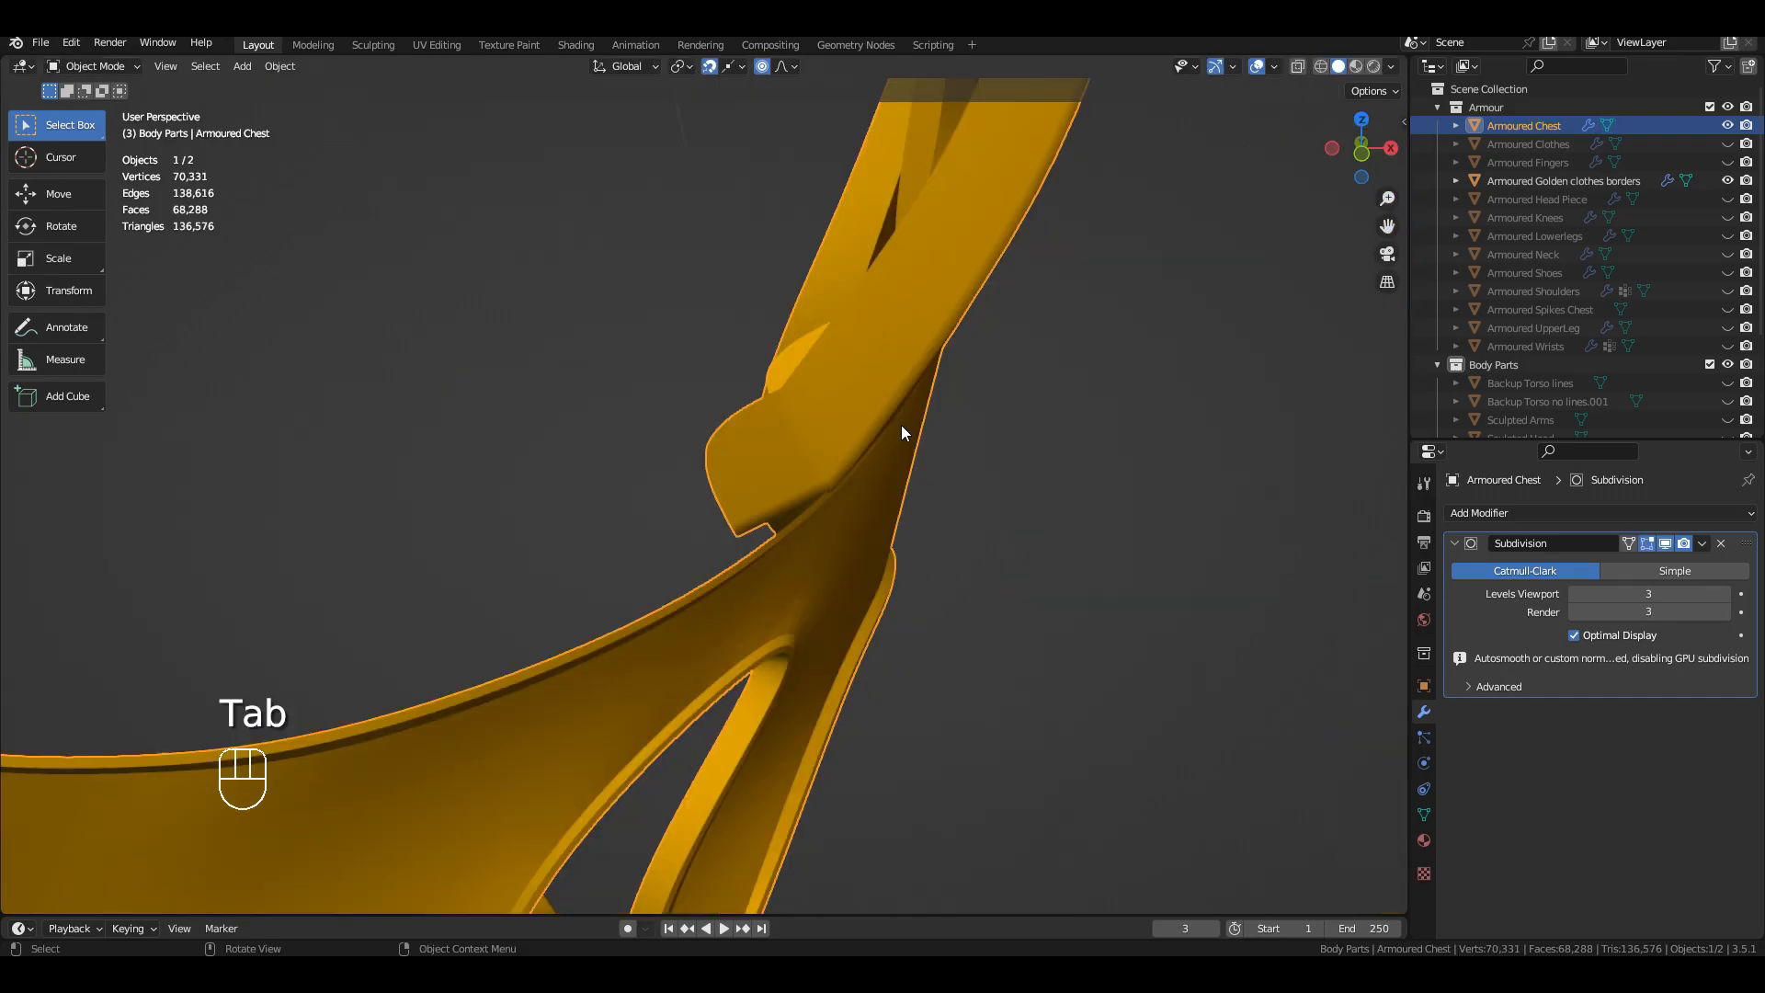
# Step: Remove the crease from the two edges crossing the breast border just above its lower end, using a factor of -1
pyautogui.press('Tab')
pyautogui.moveTo(896, 414); pyautogui.dragTo(883, 214, button='middle')
pyautogui.hotkey('shift', 'e')
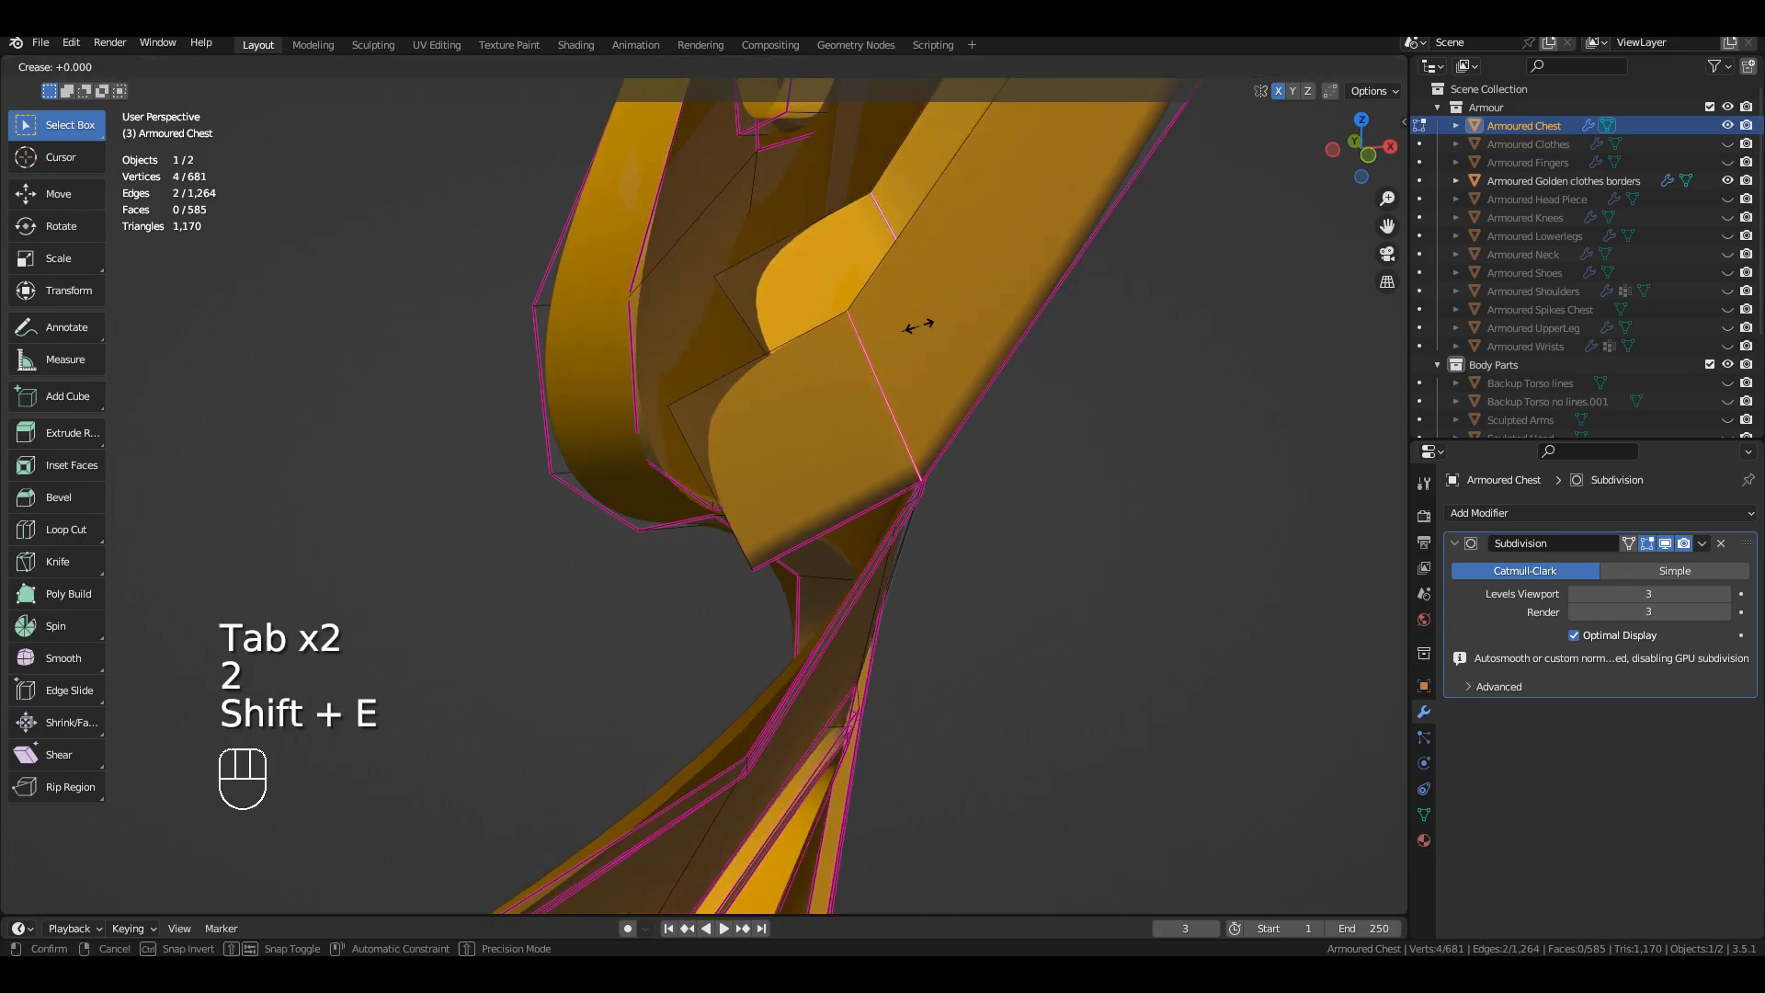
pyautogui.write('-1')
pyautogui.click(919, 322)
# Step: Crease the four edges around the breast border's lower end with a value of 1
pyautogui.press('2')
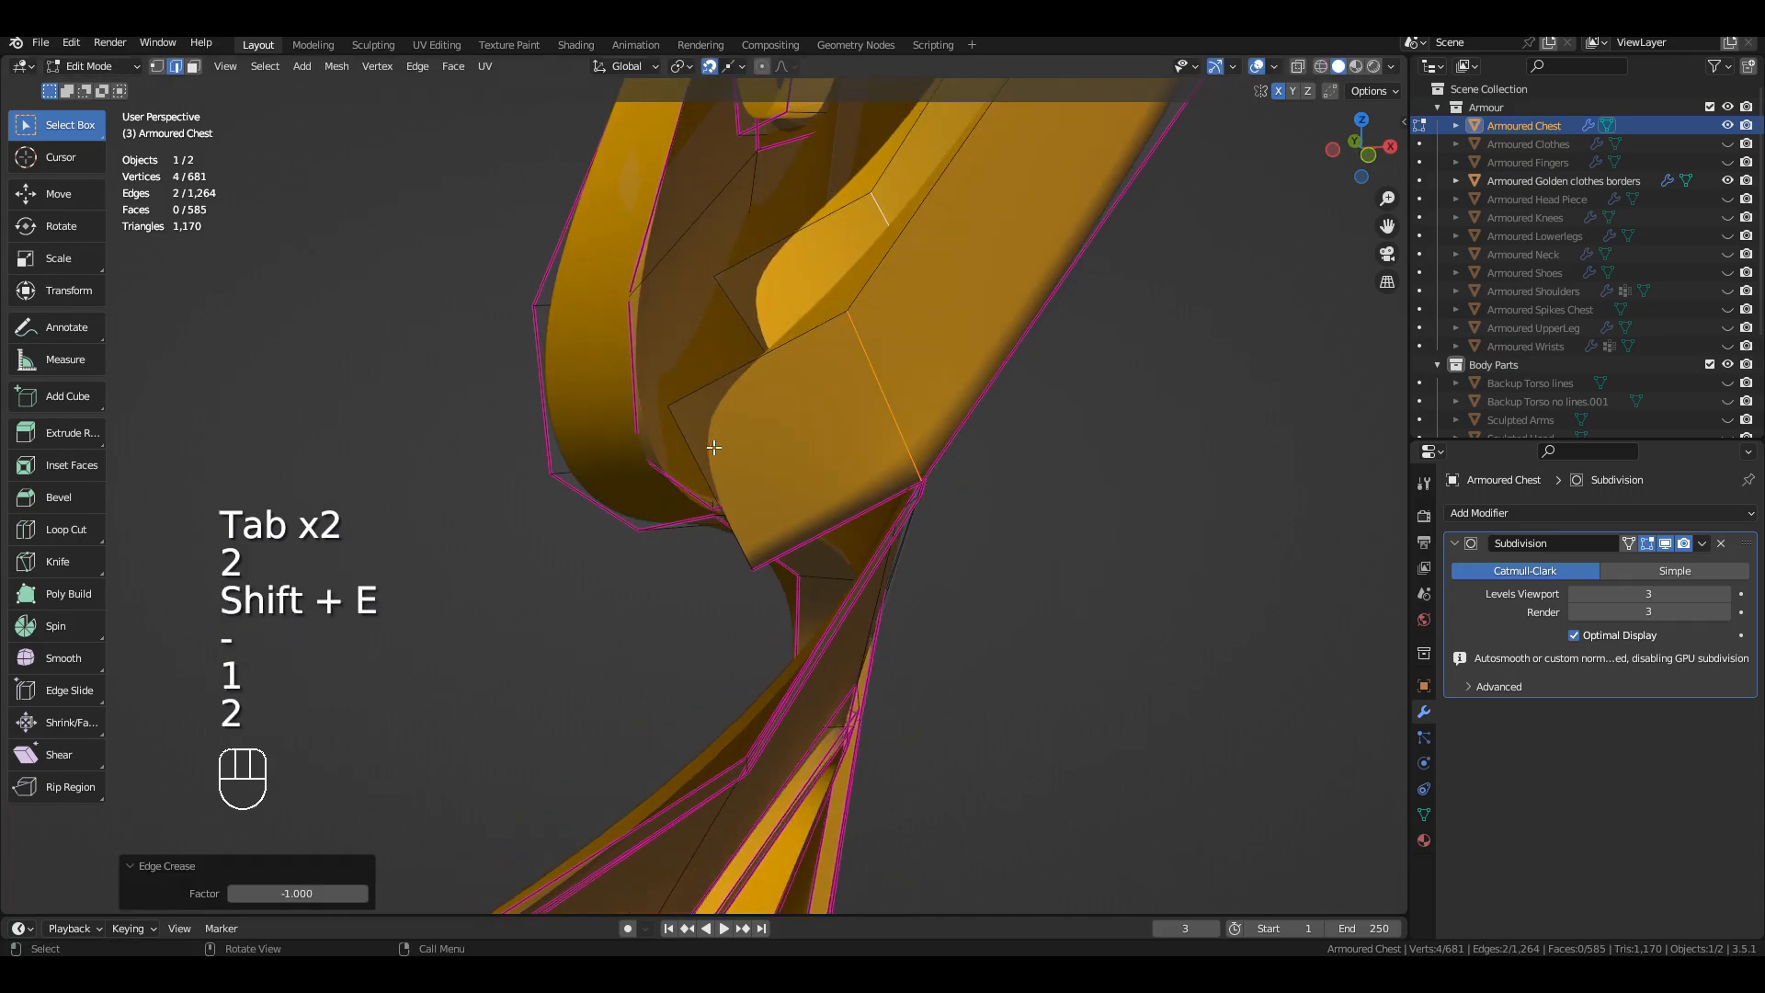
pyautogui.click(710, 450)
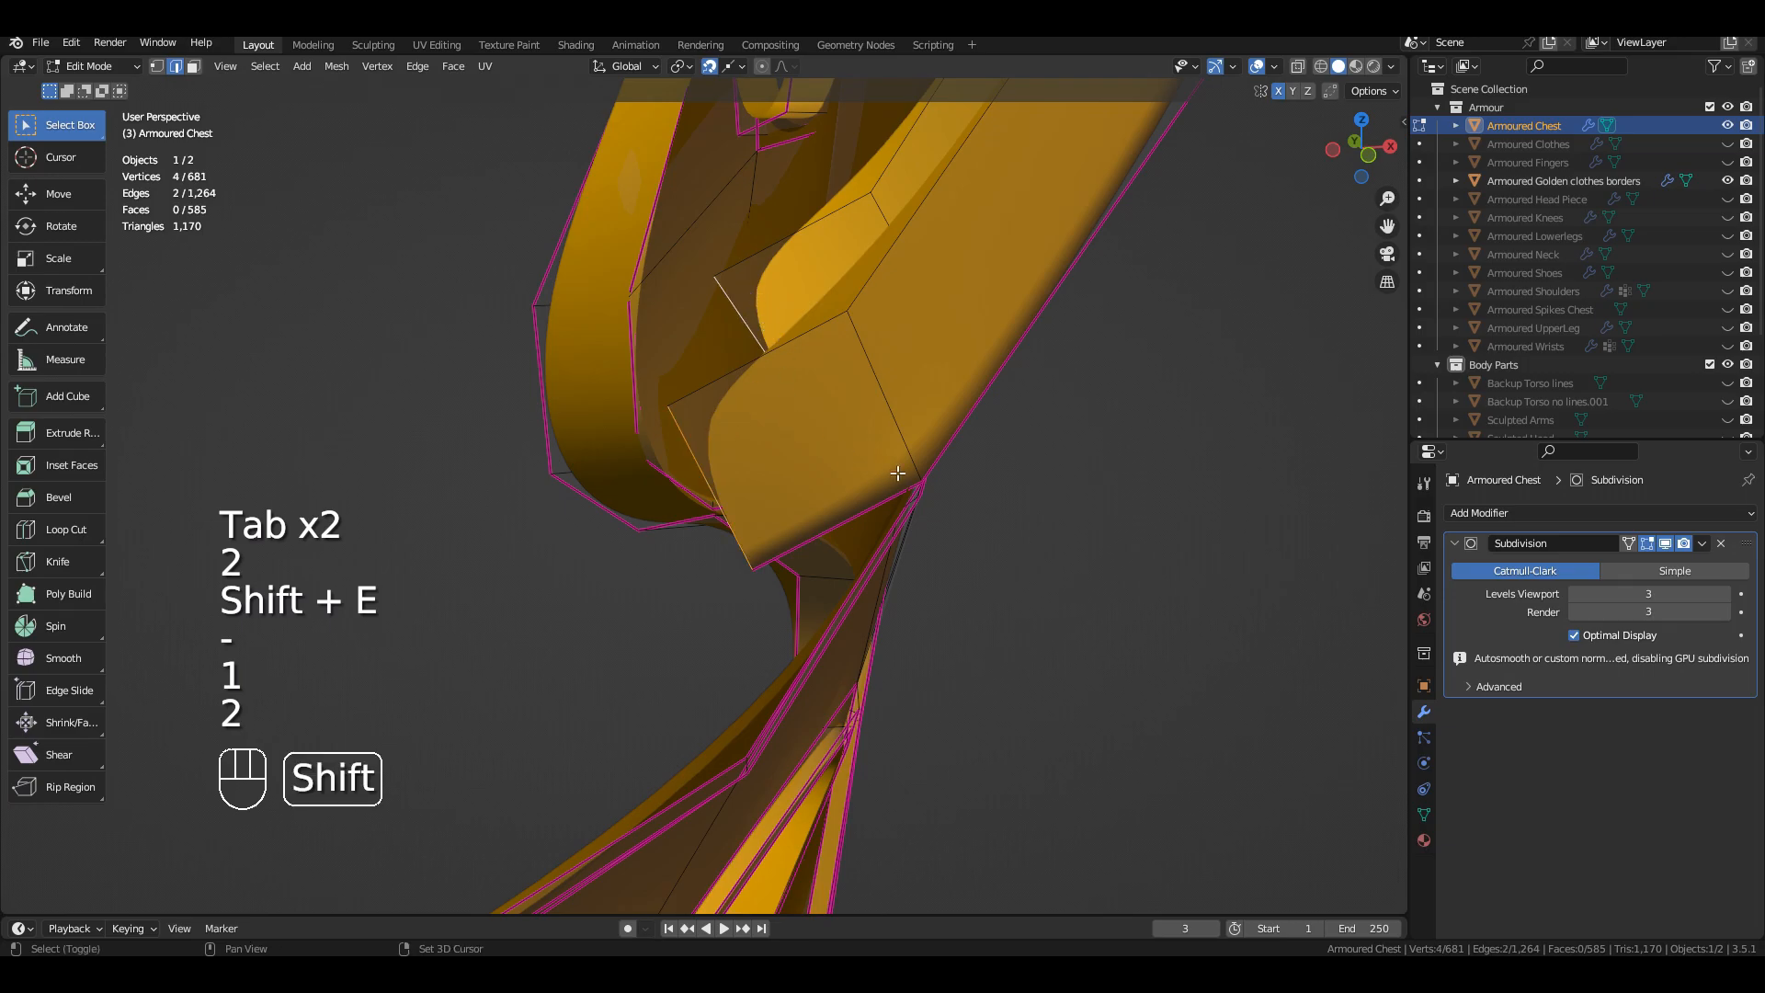
pyautogui.hotkey('shift', 'e')
pyautogui.write('1')
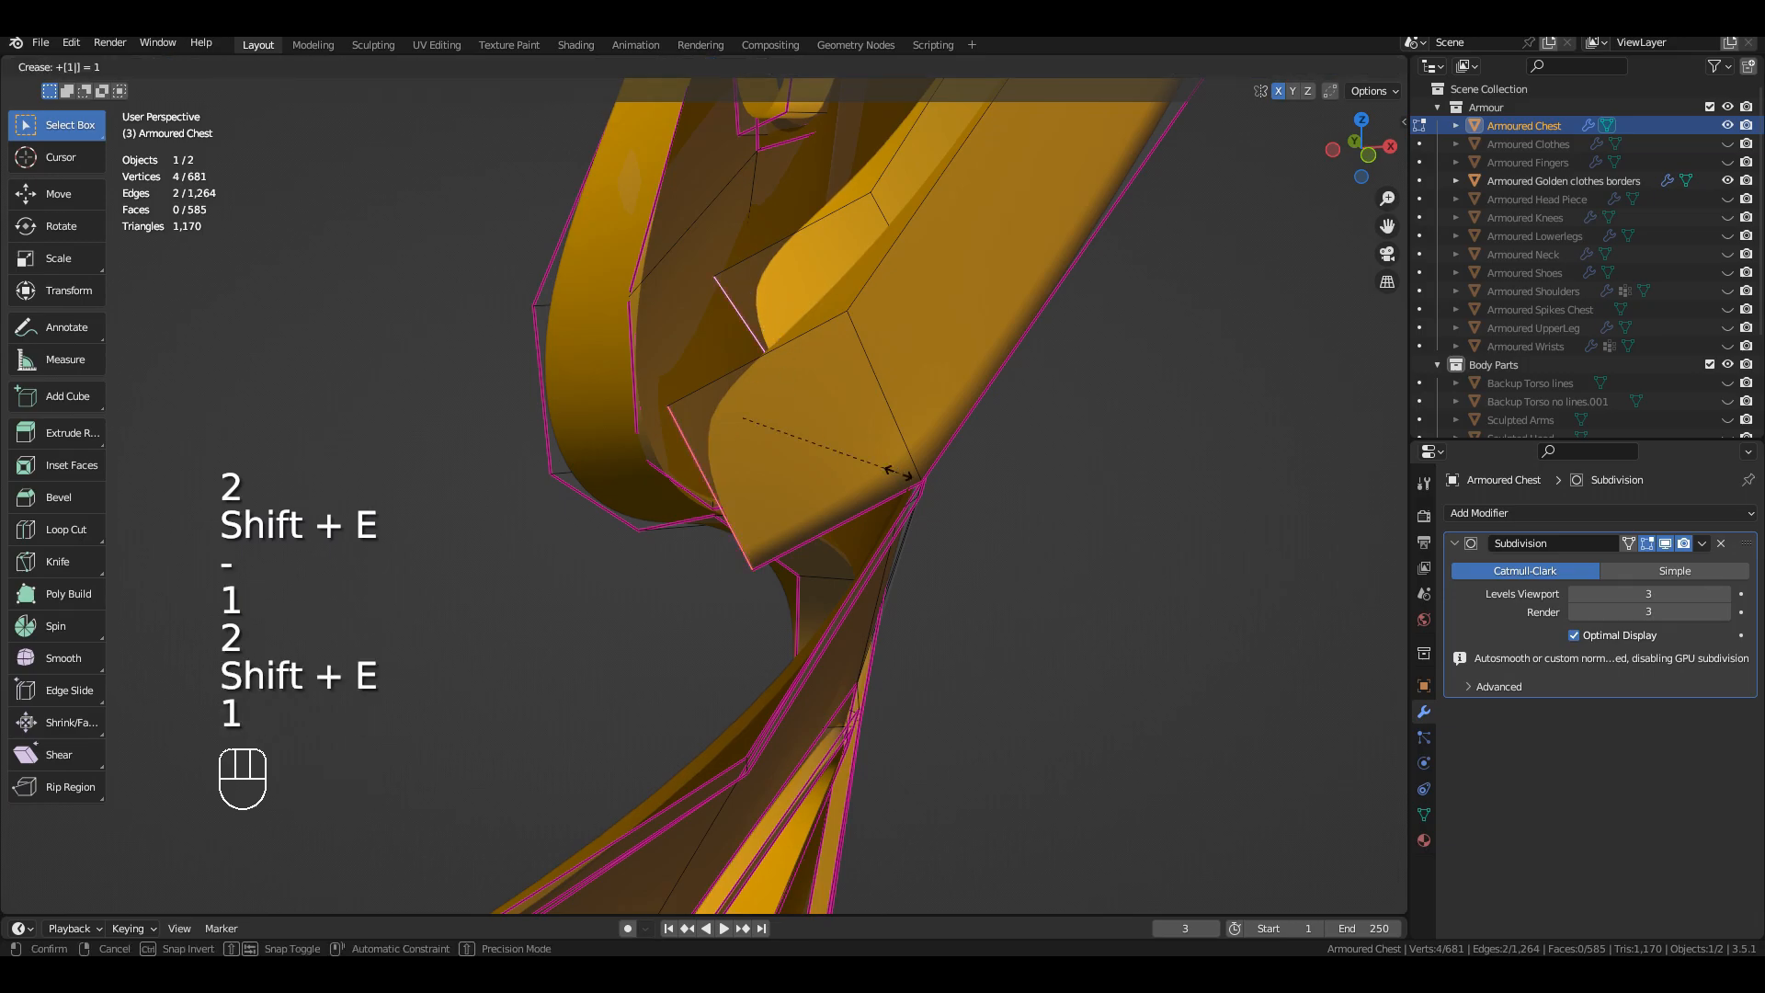
pyautogui.rightClick(898, 474)
pyautogui.moveTo(804, 410); pyautogui.dragTo(910, 397, button='middle')
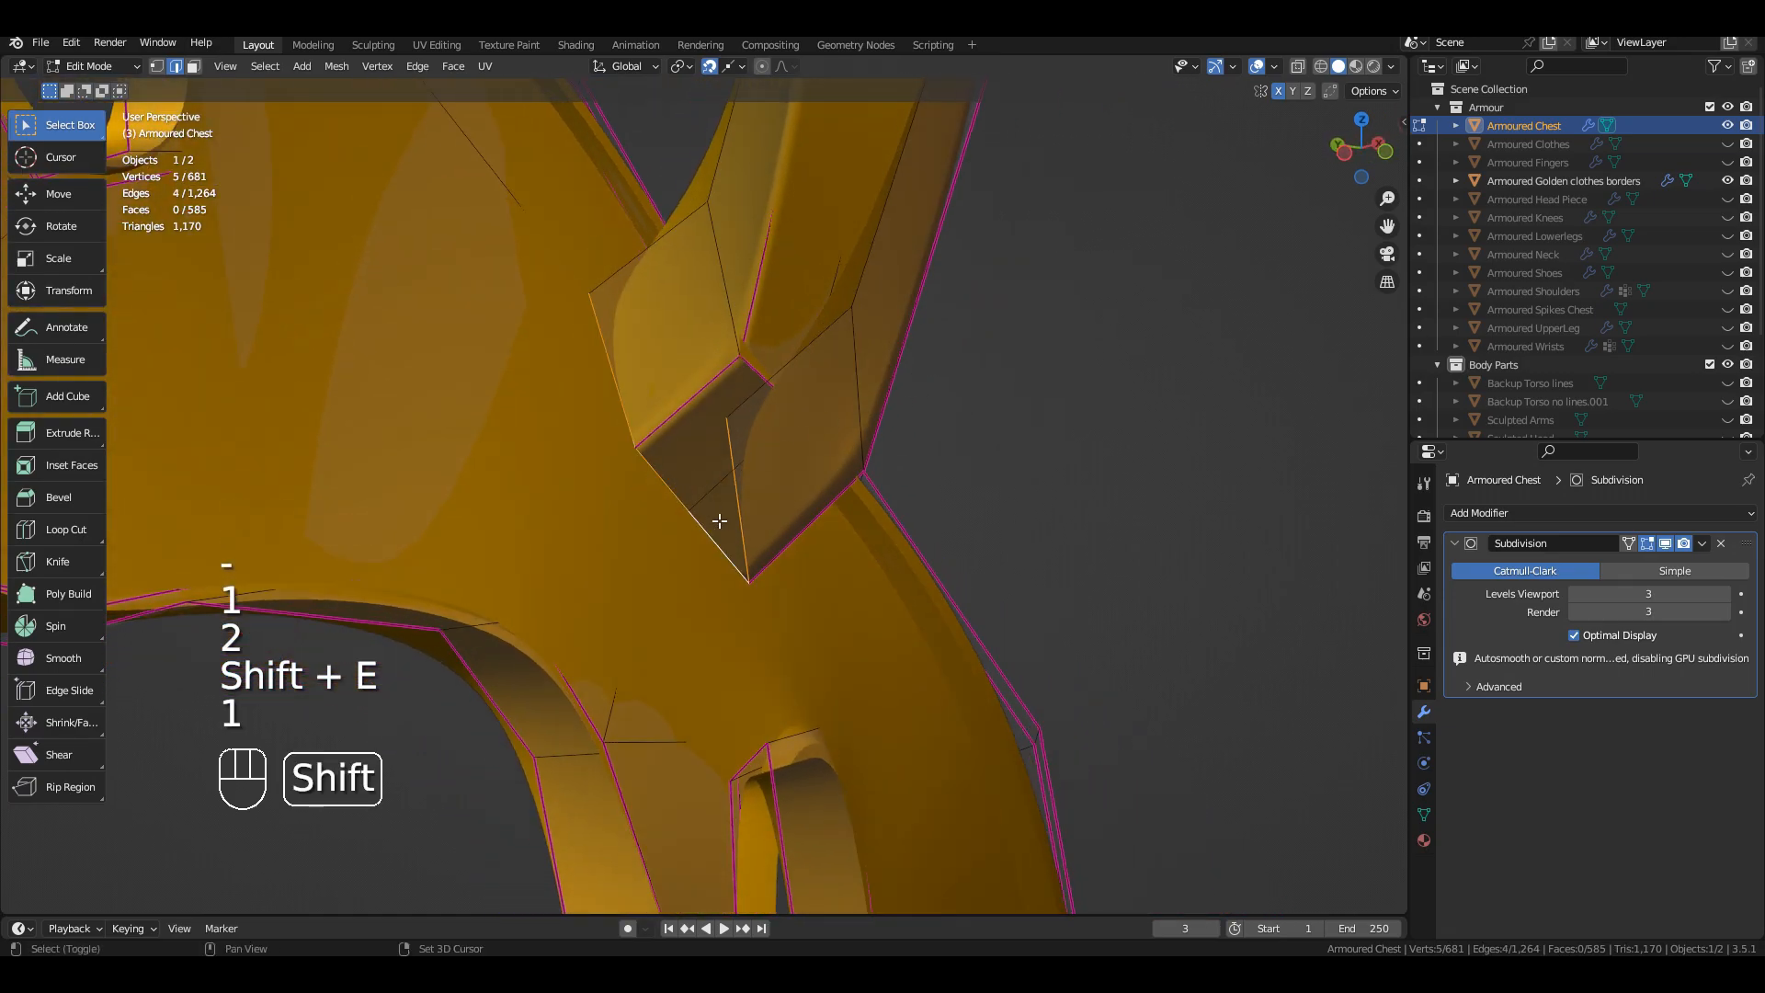
pyautogui.hotkey('shift', 'e')
pyautogui.write('1')
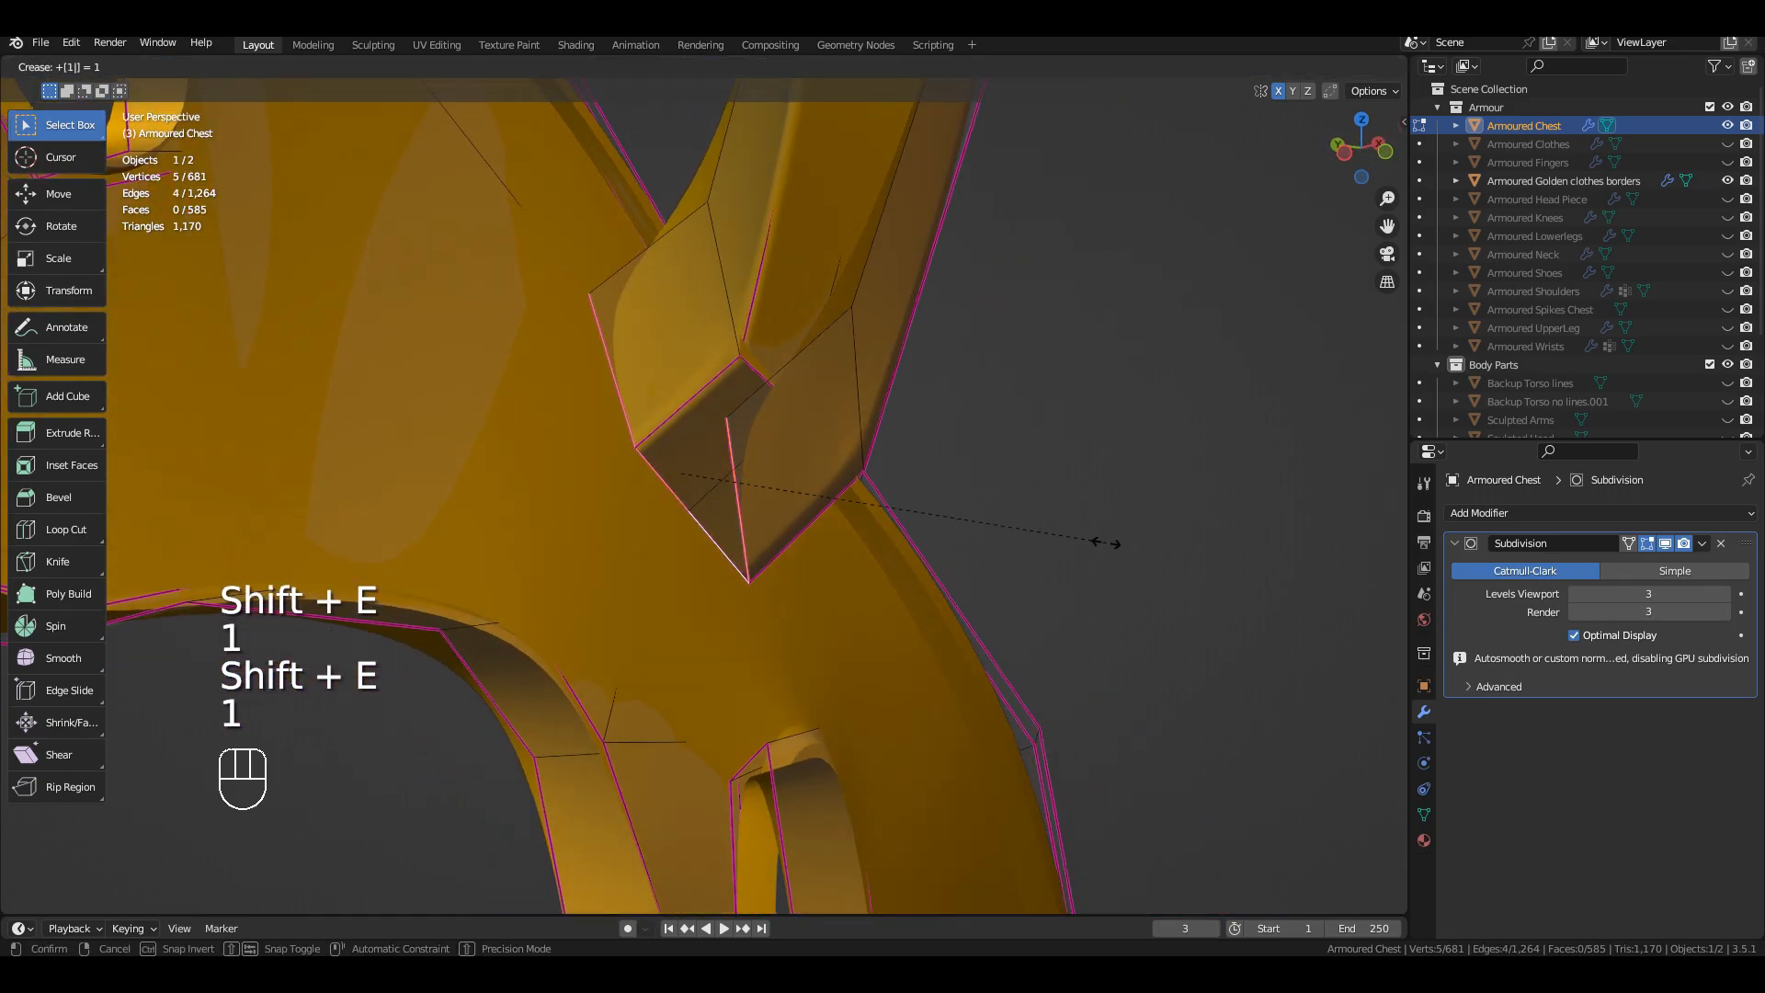
pyautogui.click(1106, 543)
# Step: Move the breast border's bottom corner vertex slightly where it meets the chest plate's upper rim
pyautogui.moveTo(858, 405); pyautogui.dragTo(837, 453, button='middle')
pyautogui.press('Tab')
pyautogui.press('Tab')
pyautogui.press('1')
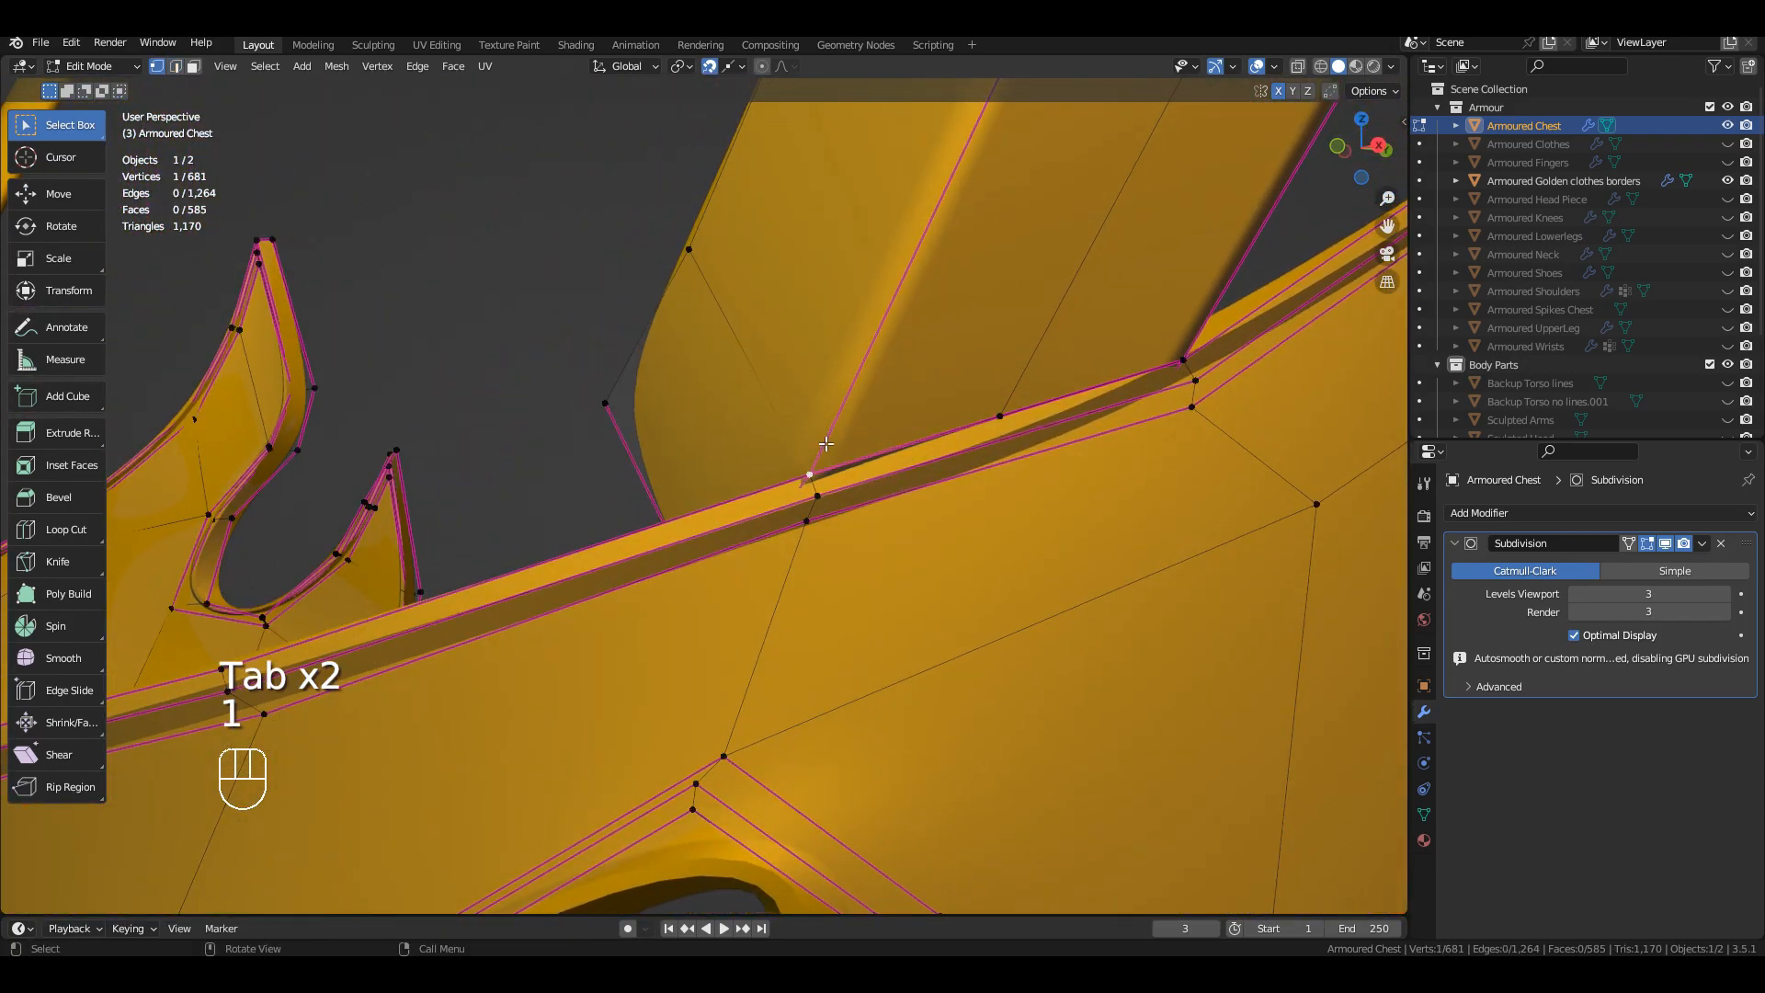
pyautogui.press('g')
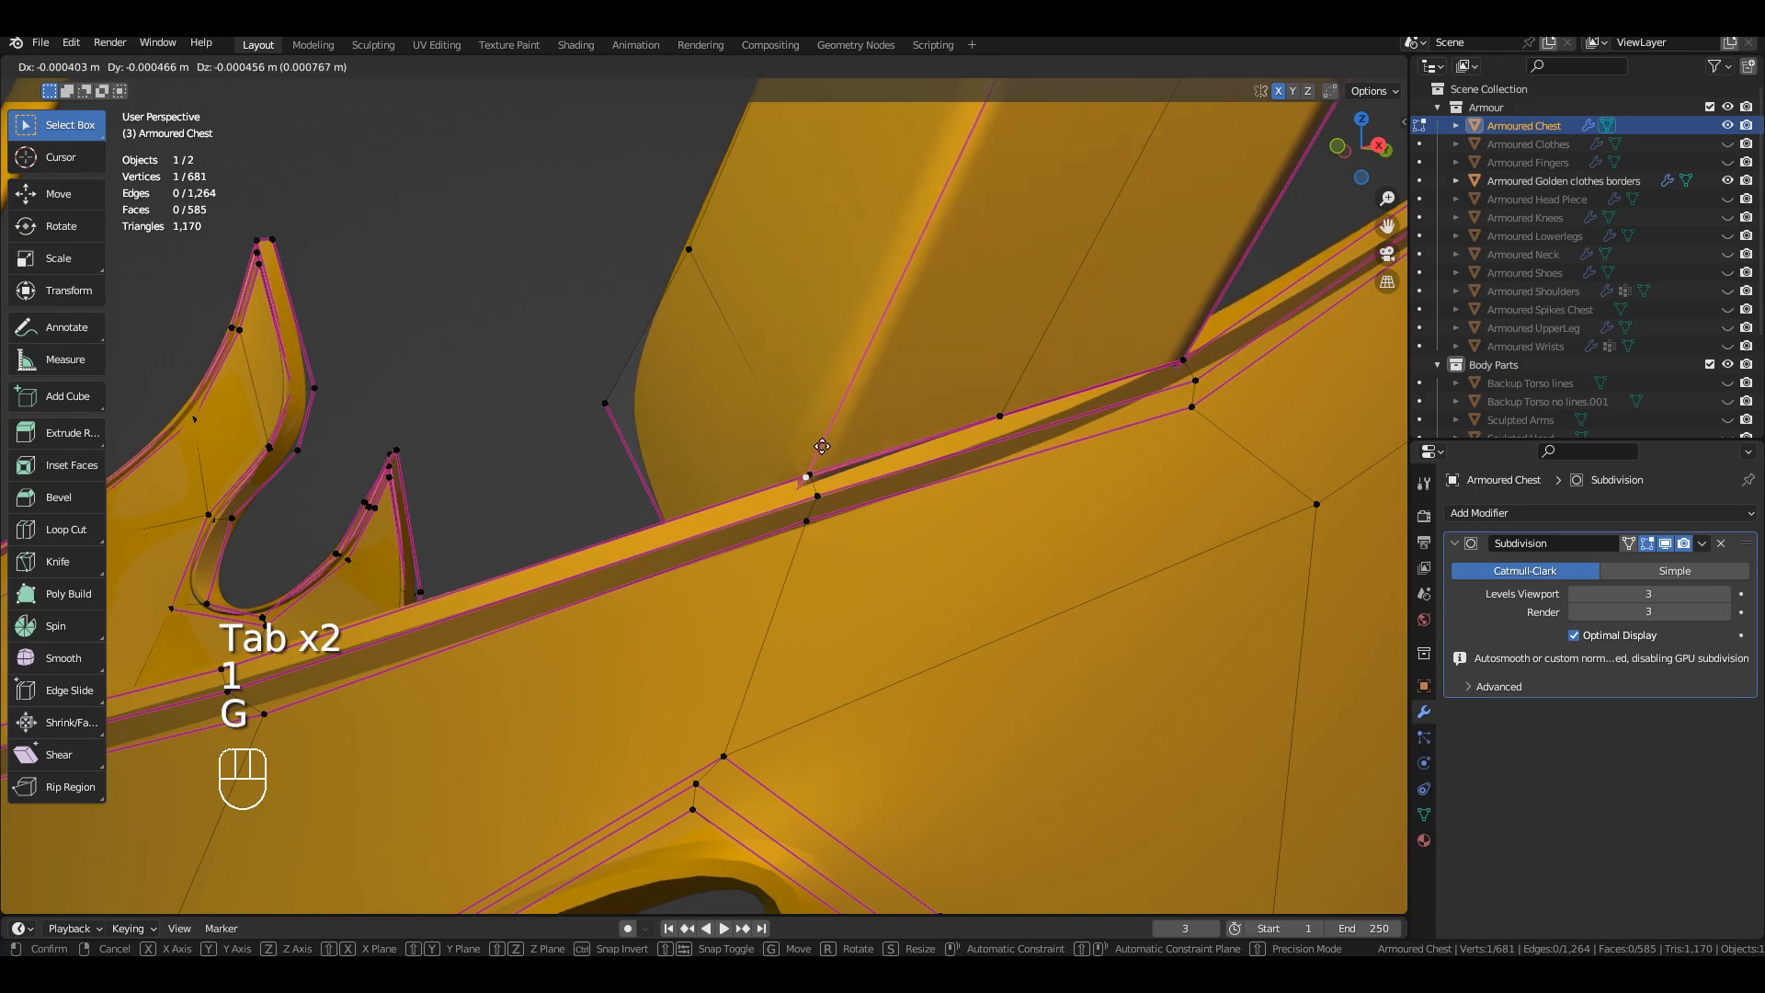
pyautogui.click(831, 437)
pyautogui.moveTo(831, 436); pyautogui.dragTo(1045, 496, button='middle')
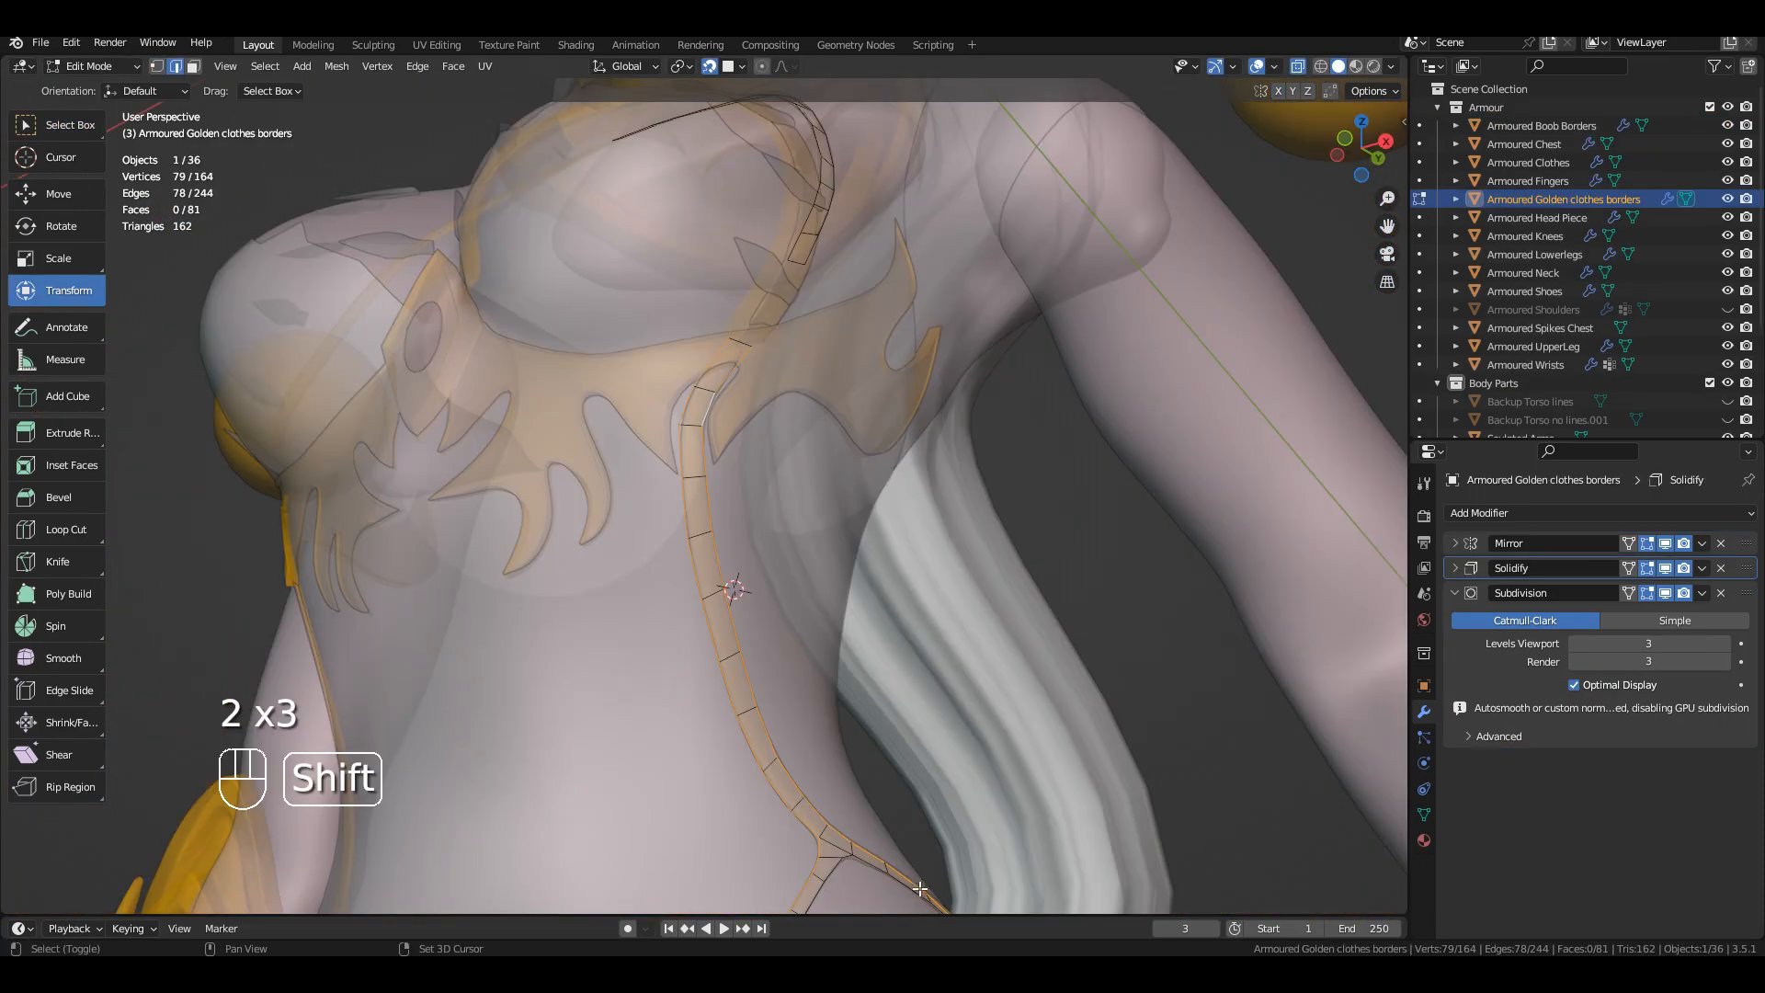
# Step: Select the outline edge loops of the Armoured Golden clothes borders strips and crease them by 0.6
pyautogui.keyDown('shift'); pyautogui.moveTo(919, 888); pyautogui.dragTo(666, 405, button='middle'); pyautogui.keyUp('shift')
pyautogui.scroll(4, 643, 386)
pyautogui.keyDown('shift'); pyautogui.moveTo(487, 312); pyautogui.dragTo(580, 460, button='middle'); pyautogui.keyUp('shift')
pyautogui.keyDown('alt'); pyautogui.keyDown('shift'); pyautogui.click(541, 461); pyautogui.keyUp('shift'); pyautogui.keyUp('alt')
pyautogui.scroll(-5, 543, 459)
pyautogui.keyDown('shift'); pyautogui.moveTo(568, 147); pyautogui.dragTo(700, 582, button='middle'); pyautogui.keyUp('shift')
pyautogui.keyDown('shift'); pyautogui.moveTo(740, 472); pyautogui.dragTo(712, 463, button='middle'); pyautogui.keyUp('shift')
pyautogui.scroll(5, 706, 460)
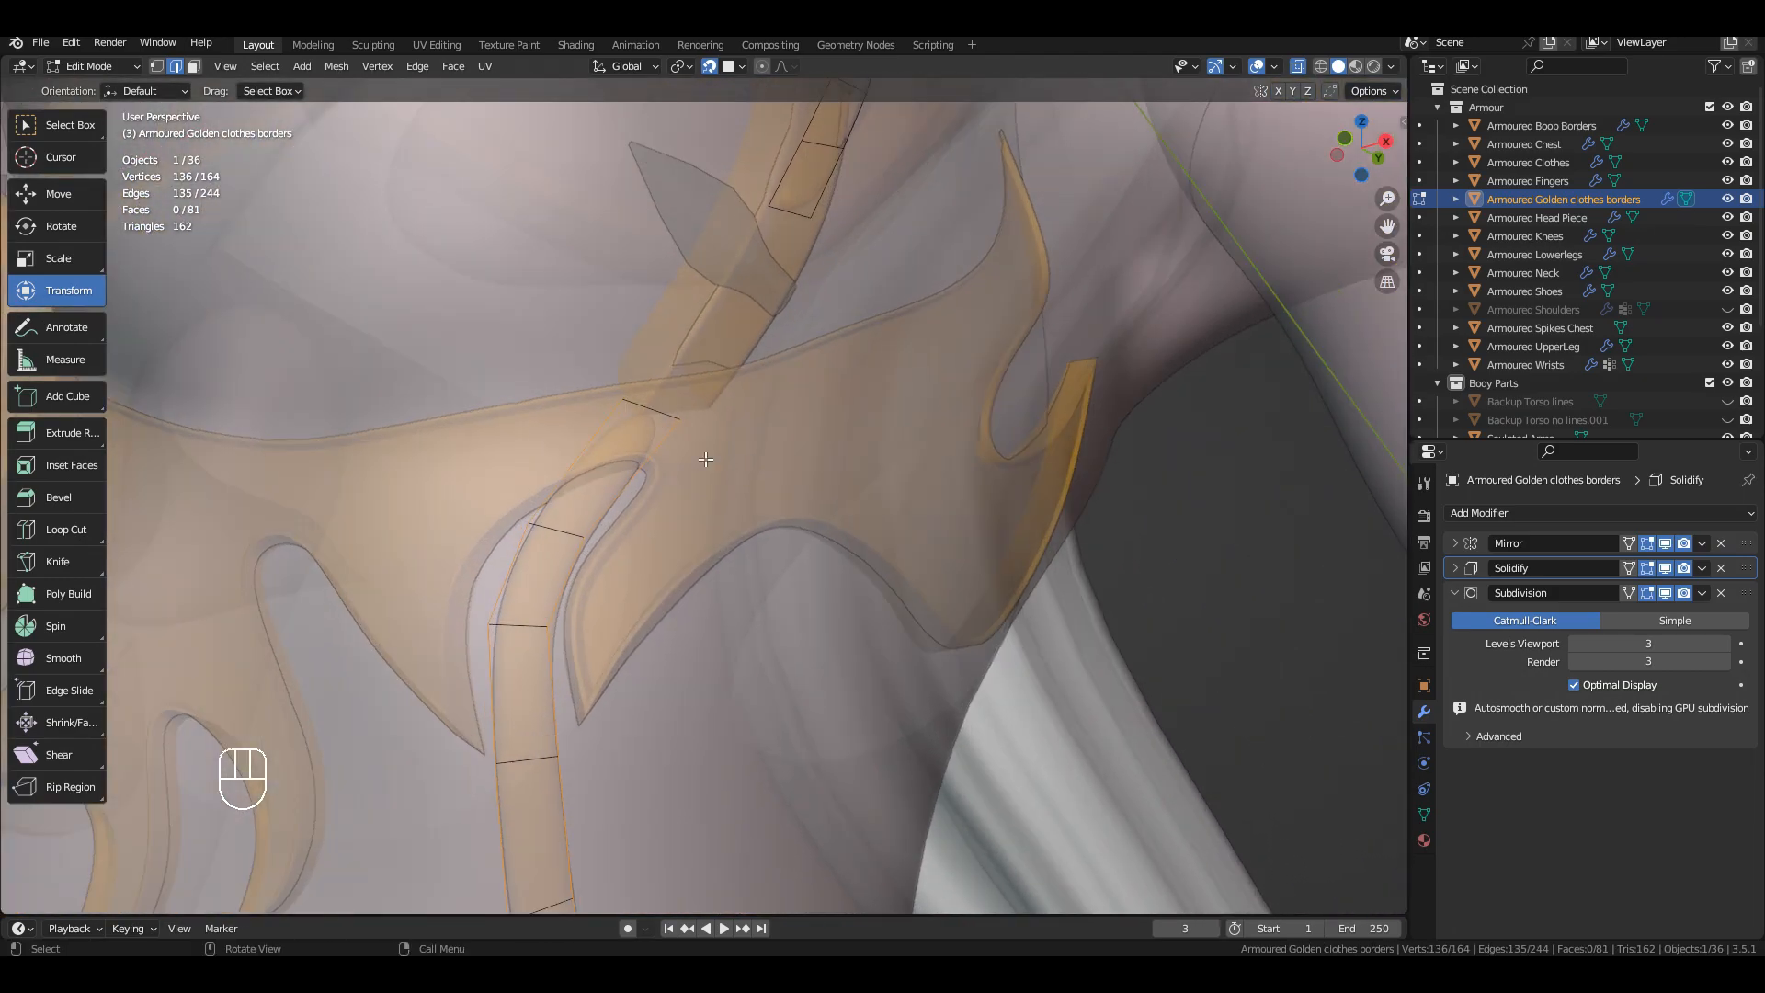
pyautogui.hotkey('shift', 'e')
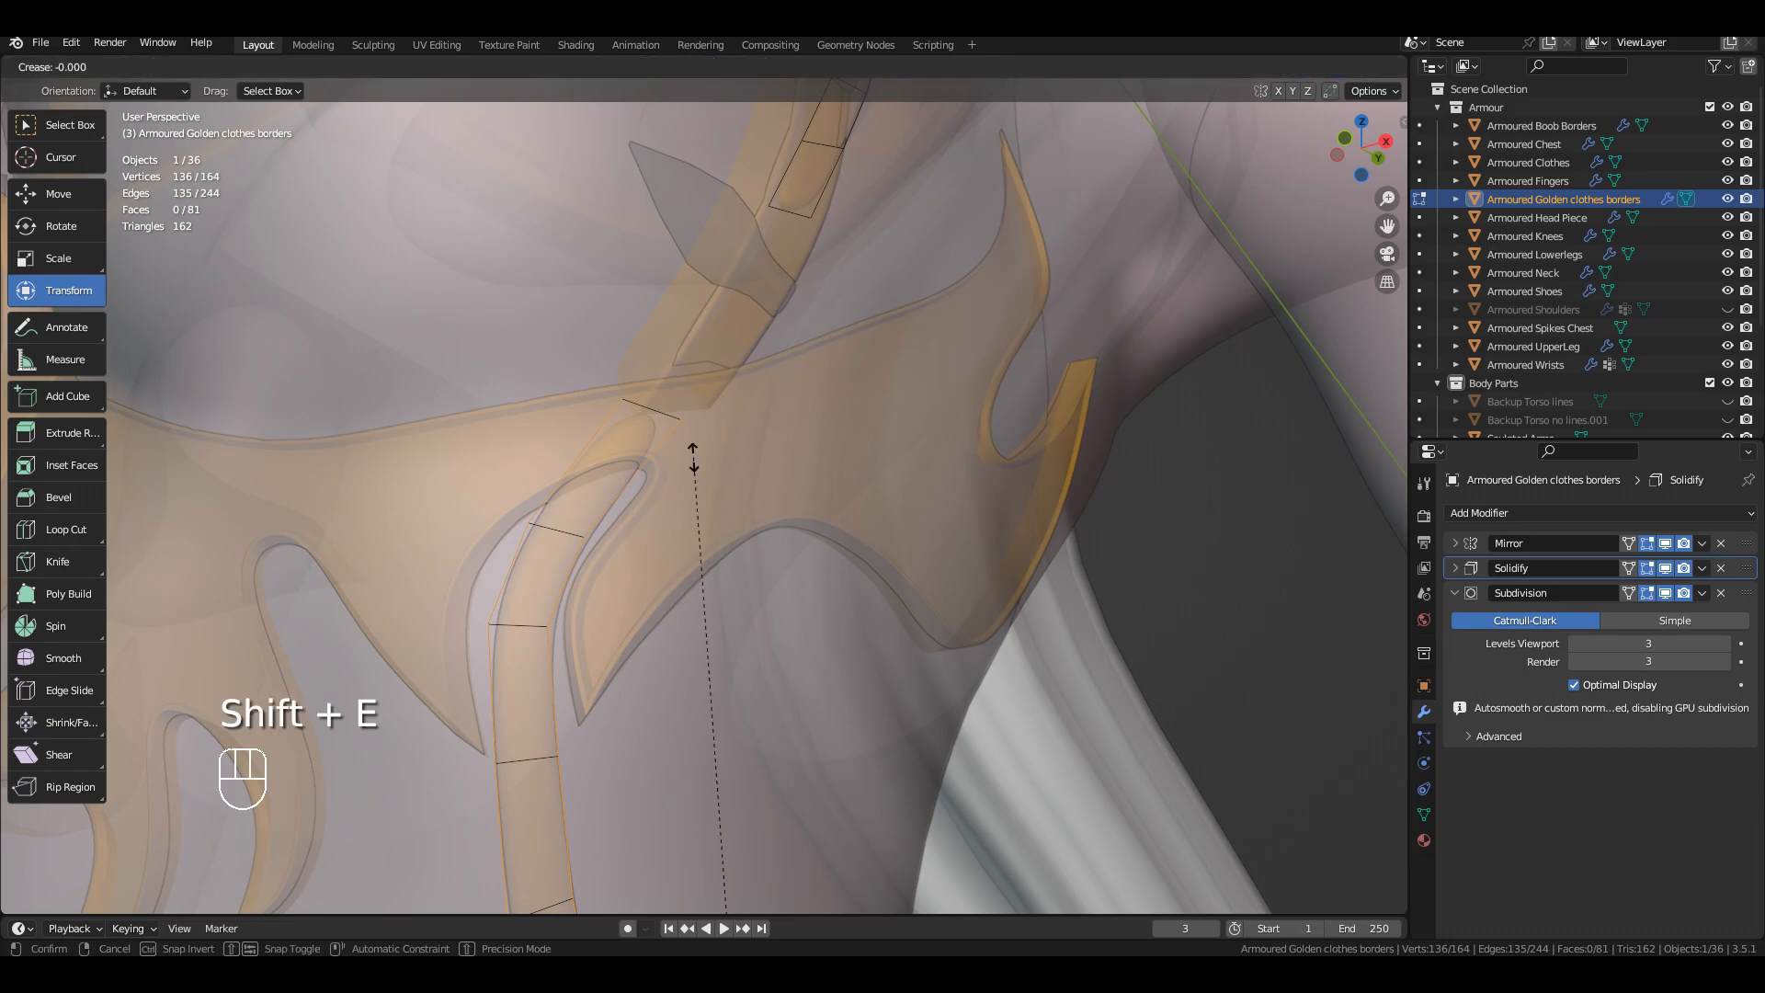
pyautogui.press('KP_0')
pyautogui.press('KP_Decimal')
pyautogui.press('6')
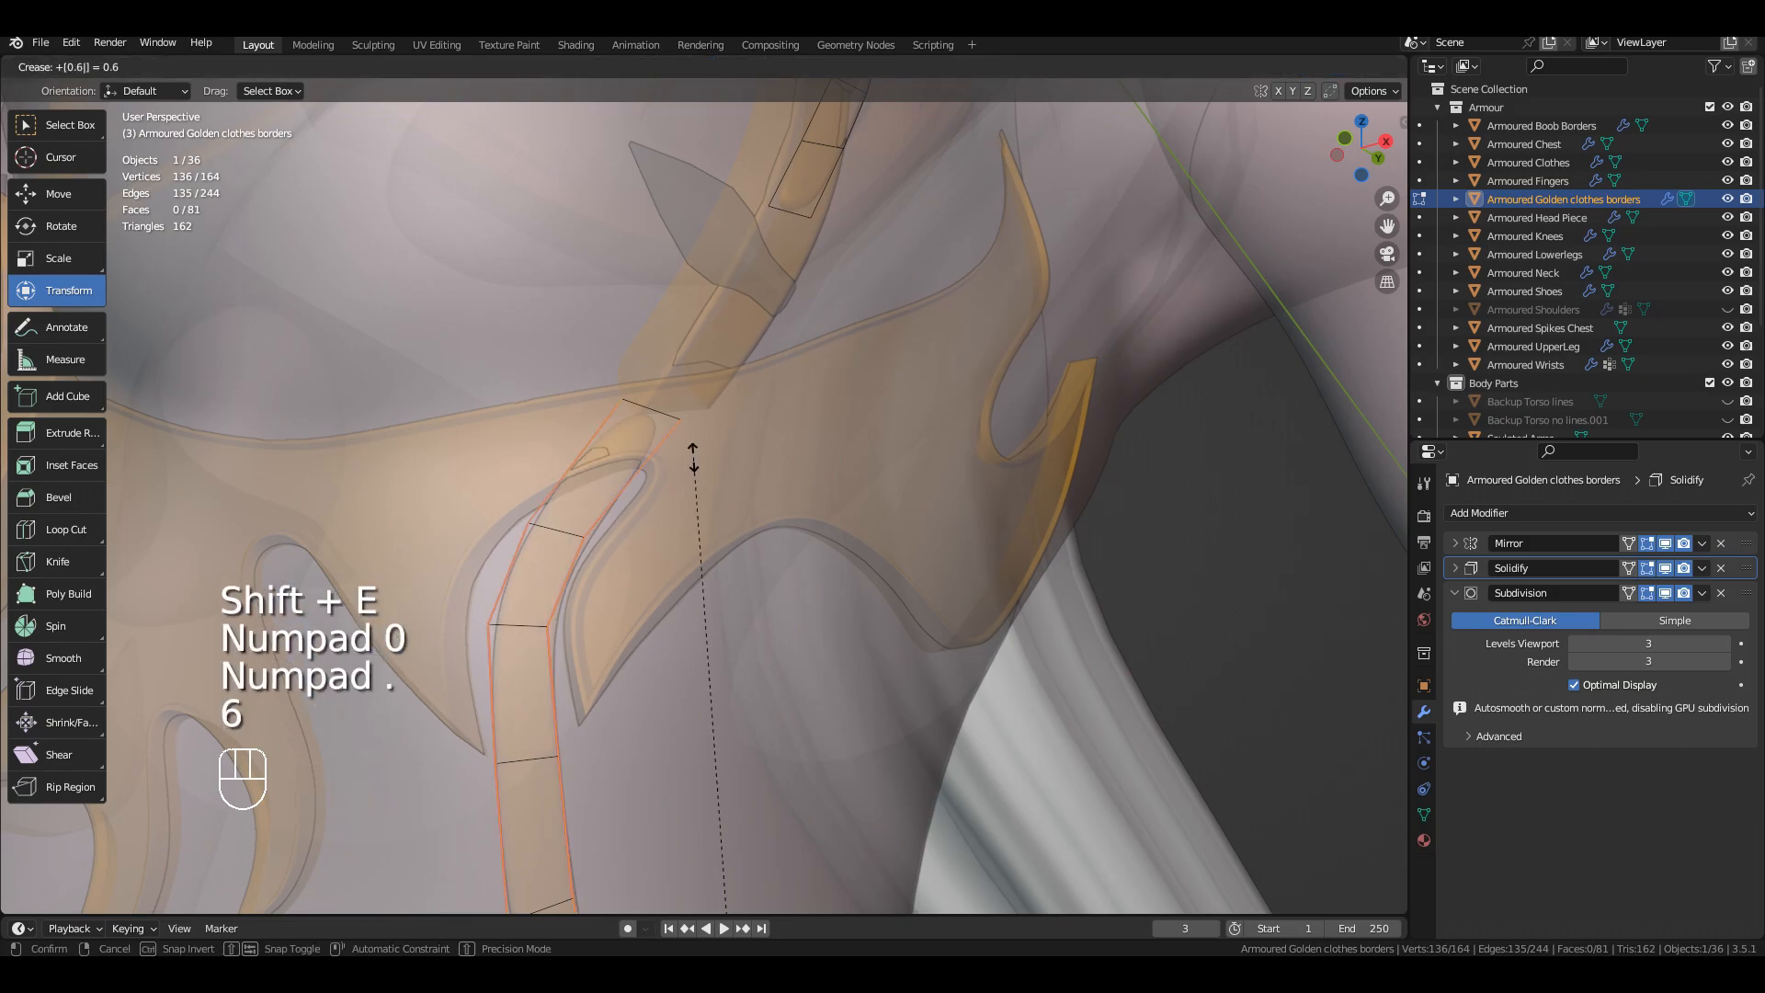
pyautogui.click(693, 456)
# Step: Turn off X-ray display and move a face of the golden clothes border strip
pyautogui.press('Tab')
pyautogui.click(1299, 66)
pyautogui.moveTo(800, 432); pyautogui.dragTo(882, 403, button='middle')
pyautogui.press('Tab')
pyautogui.keyDown('shift'); pyautogui.moveTo(828, 260); pyautogui.dragTo(1173, 477, button='middle'); pyautogui.keyUp('shift')
pyautogui.press('3')
pyautogui.click(748, 462)
pyautogui.press('g')
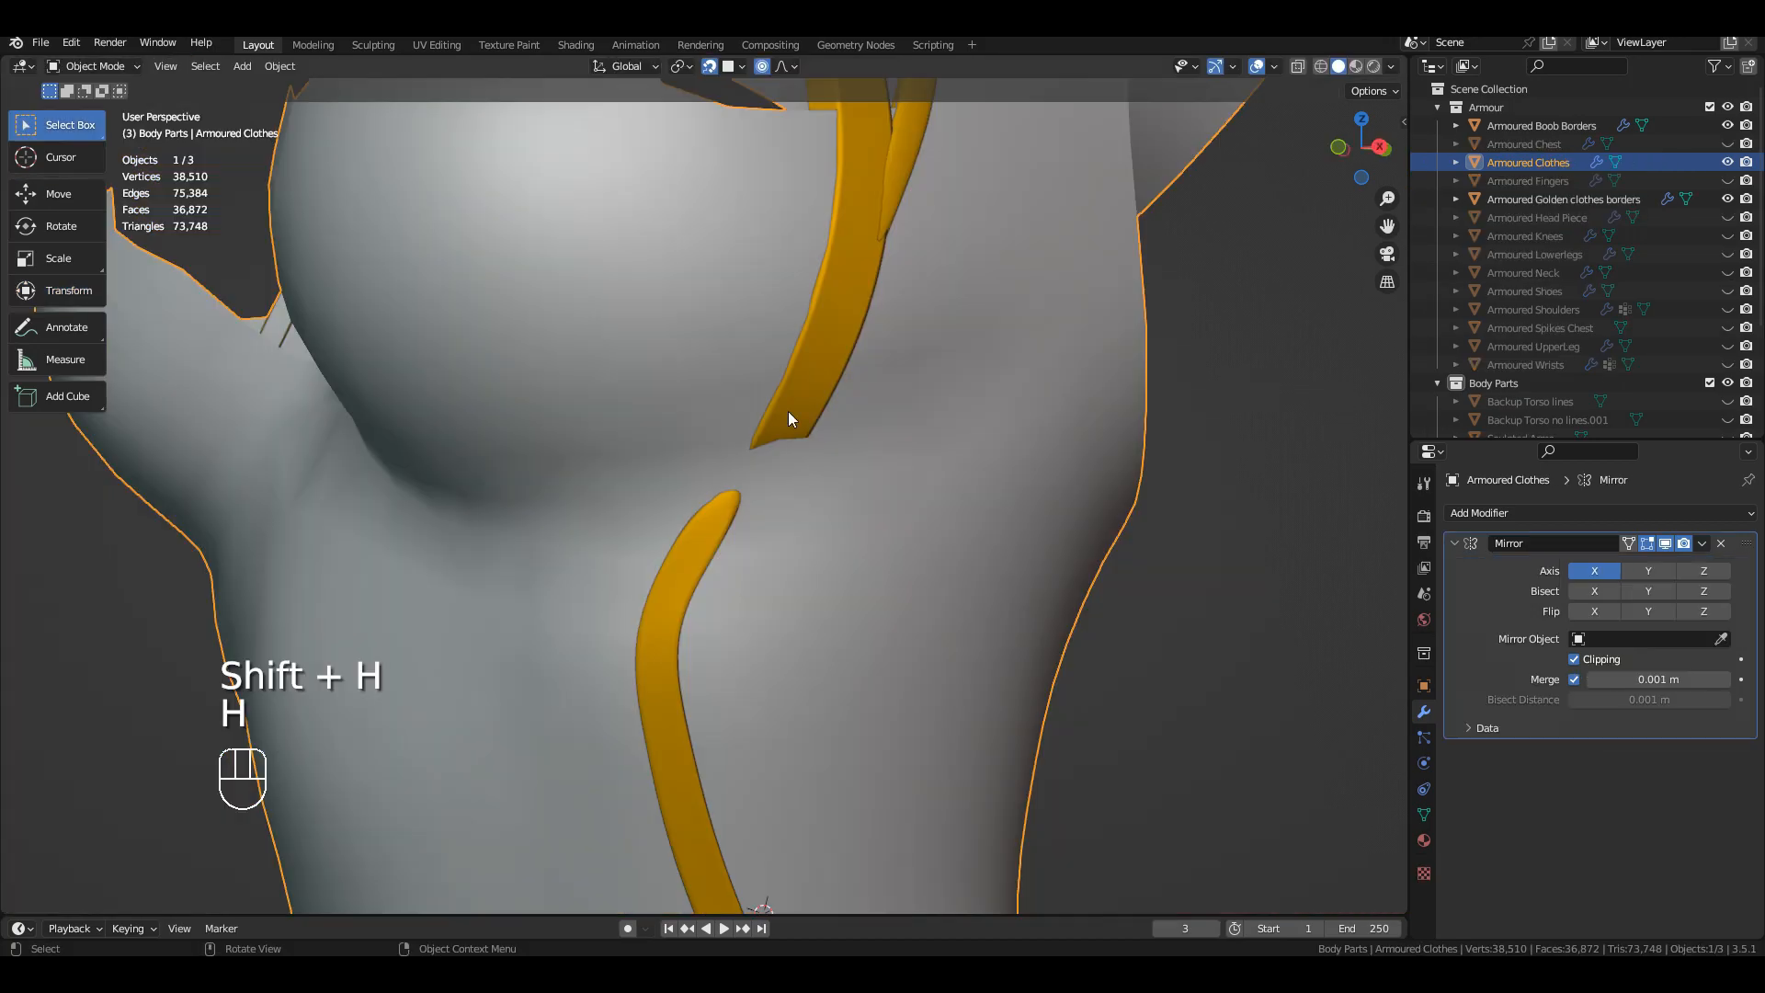
# Step: Turn off the subdivision's viewport display on both Armoured Golden clothes borders and Armoured Boob Borders
pyautogui.moveTo(787, 411); pyautogui.dragTo(781, 449, button='middle')
pyautogui.click(846, 421)
pyautogui.press('Tab')
pyautogui.scroll(3, 799, 483)
pyautogui.press('Tab')
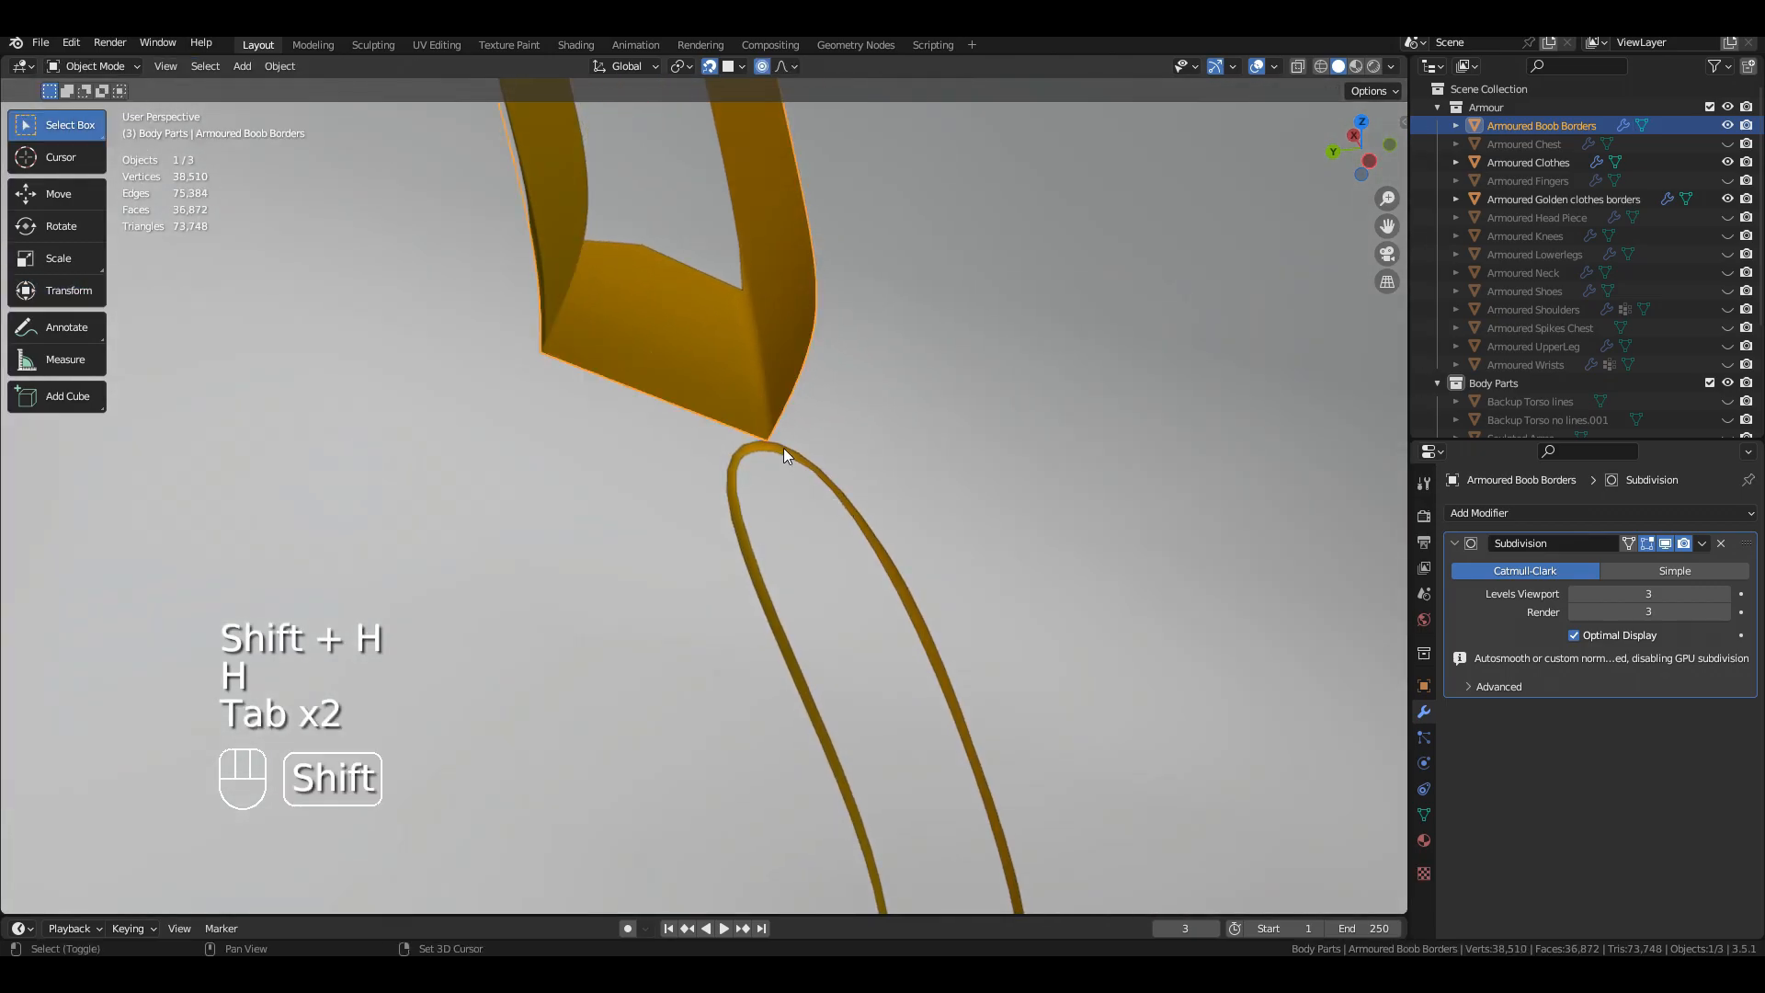
pyautogui.keyDown('shift'); pyautogui.click(782, 449); pyautogui.keyUp('shift')
pyautogui.press('Tab')
pyautogui.press('Tab')
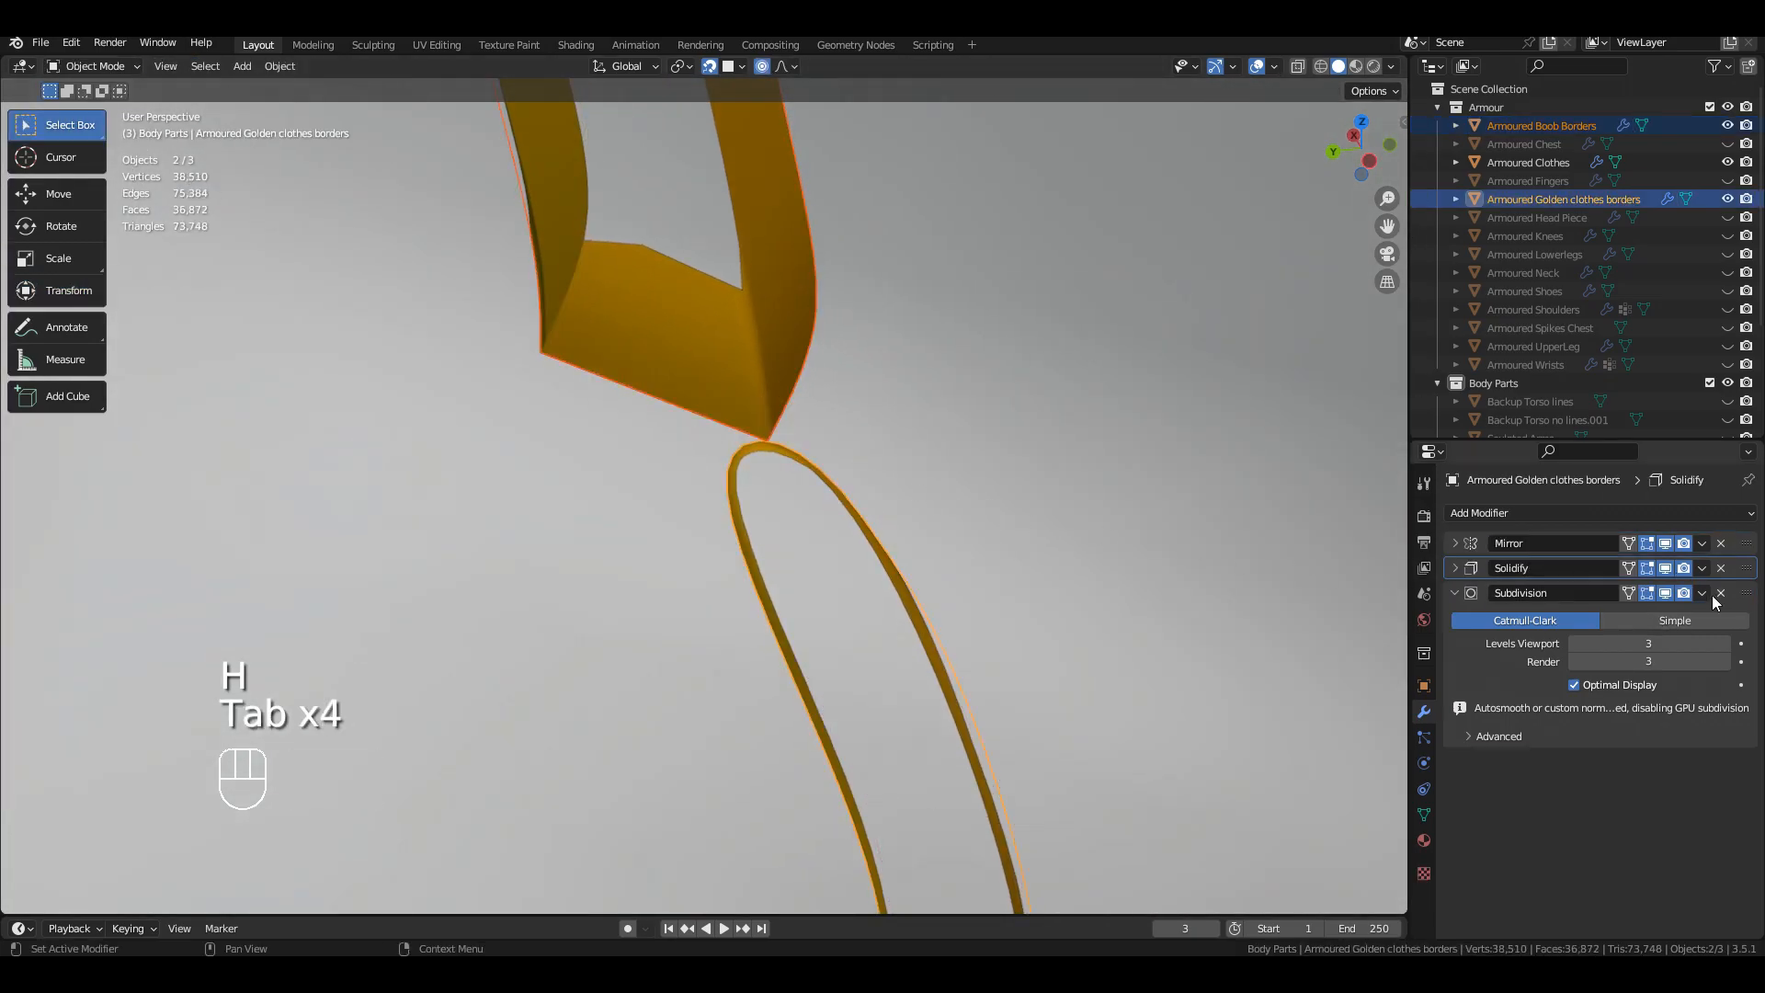
pyautogui.click(1665, 593)
pyautogui.click(703, 346)
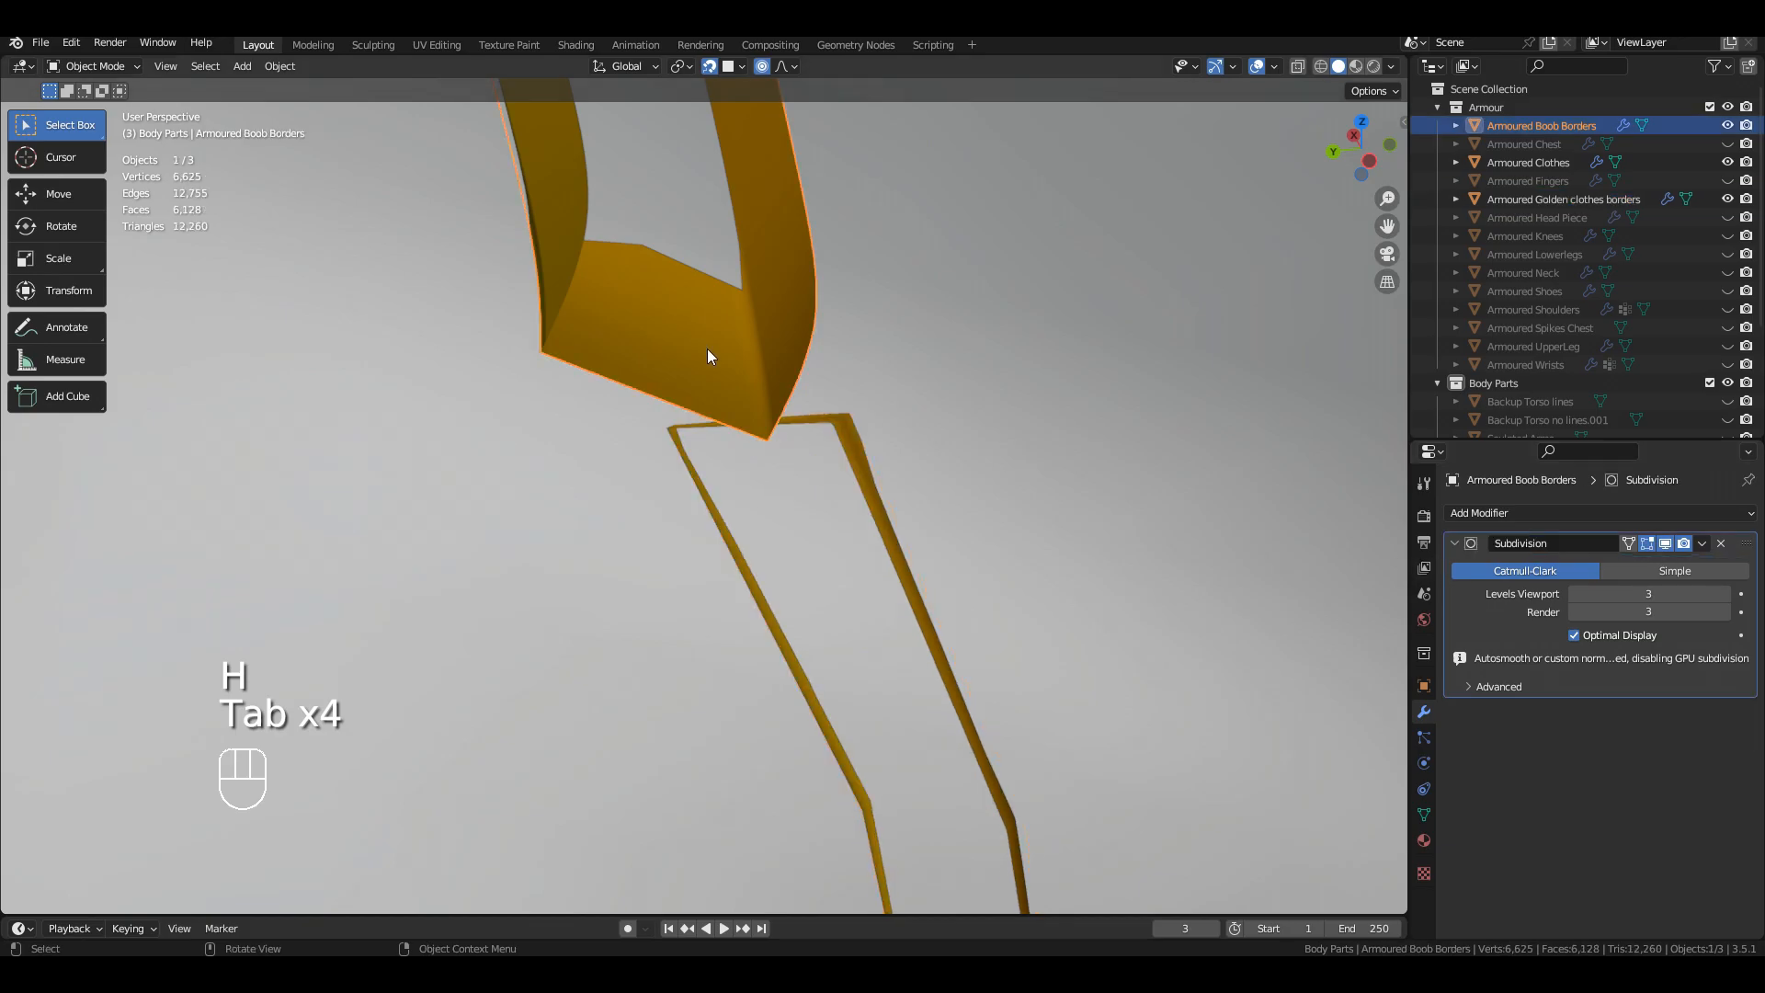
pyautogui.click(1665, 543)
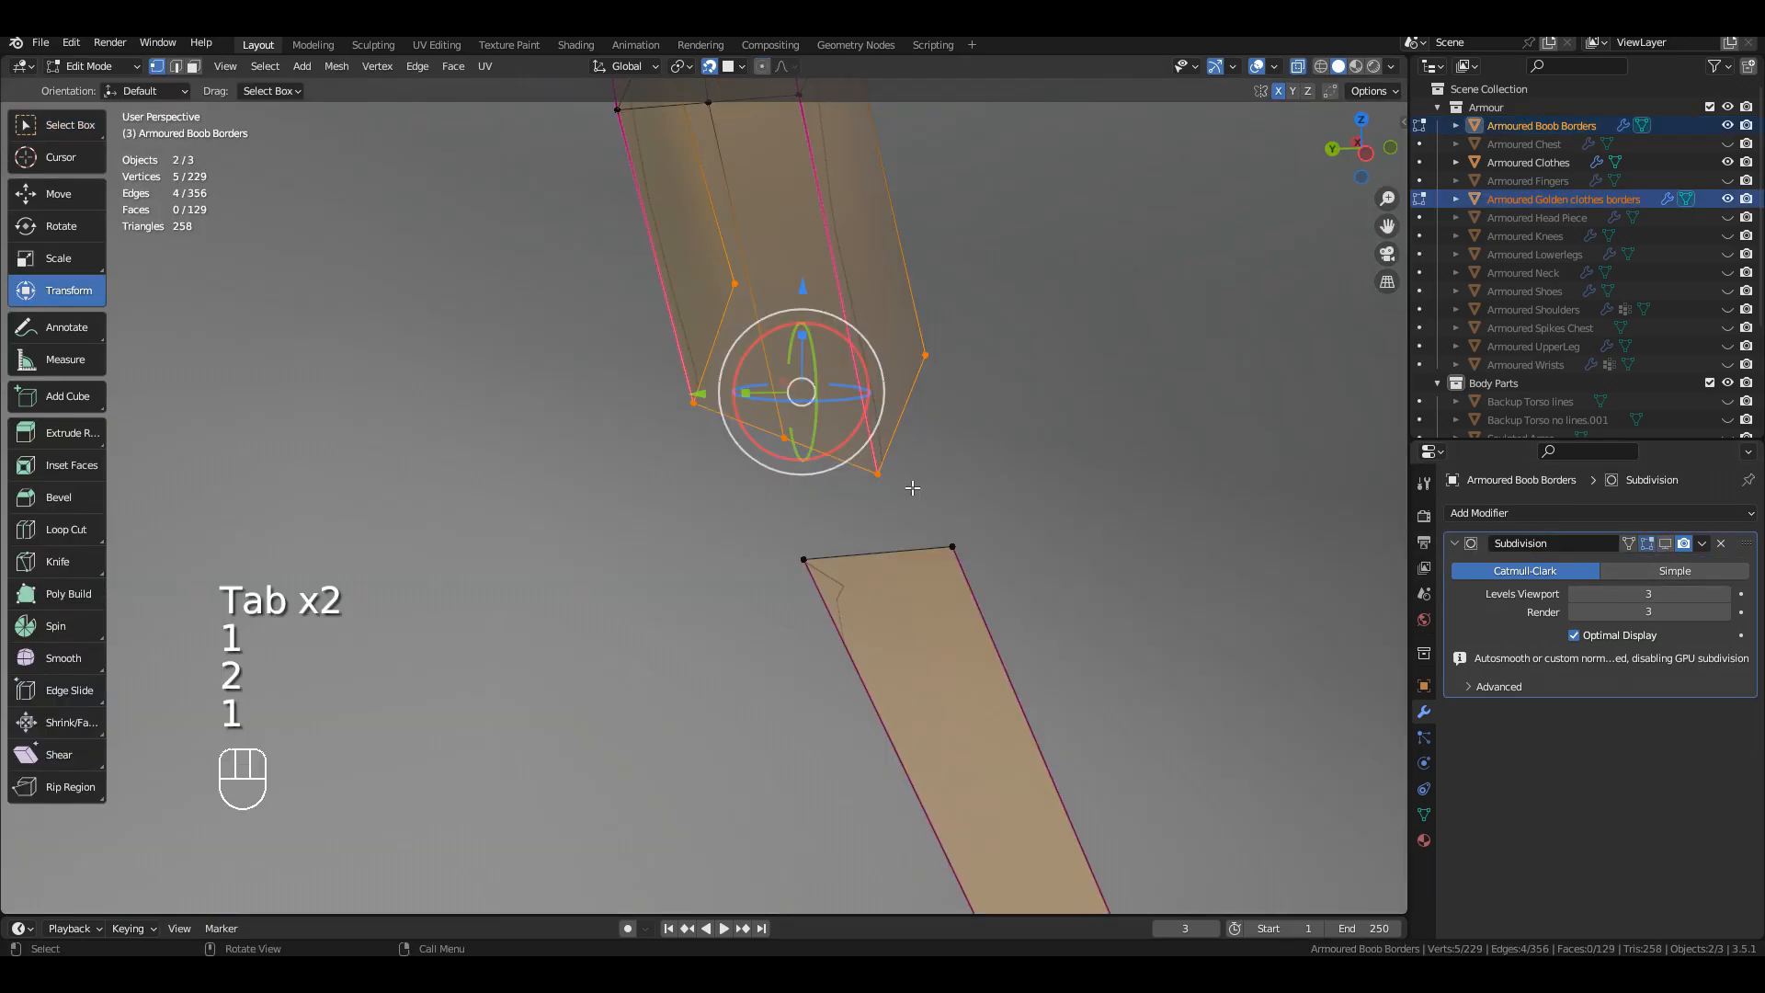
# Step: Set snapping to Vertex and move the breast border's end vertices so the active corner lands on the strip's nearest corner
pyautogui.keyDown('shift'); pyautogui.click(883, 473); pyautogui.keyUp('shift')
pyautogui.keyDown('shift'); pyautogui.click(885, 474); pyautogui.keyUp('shift')
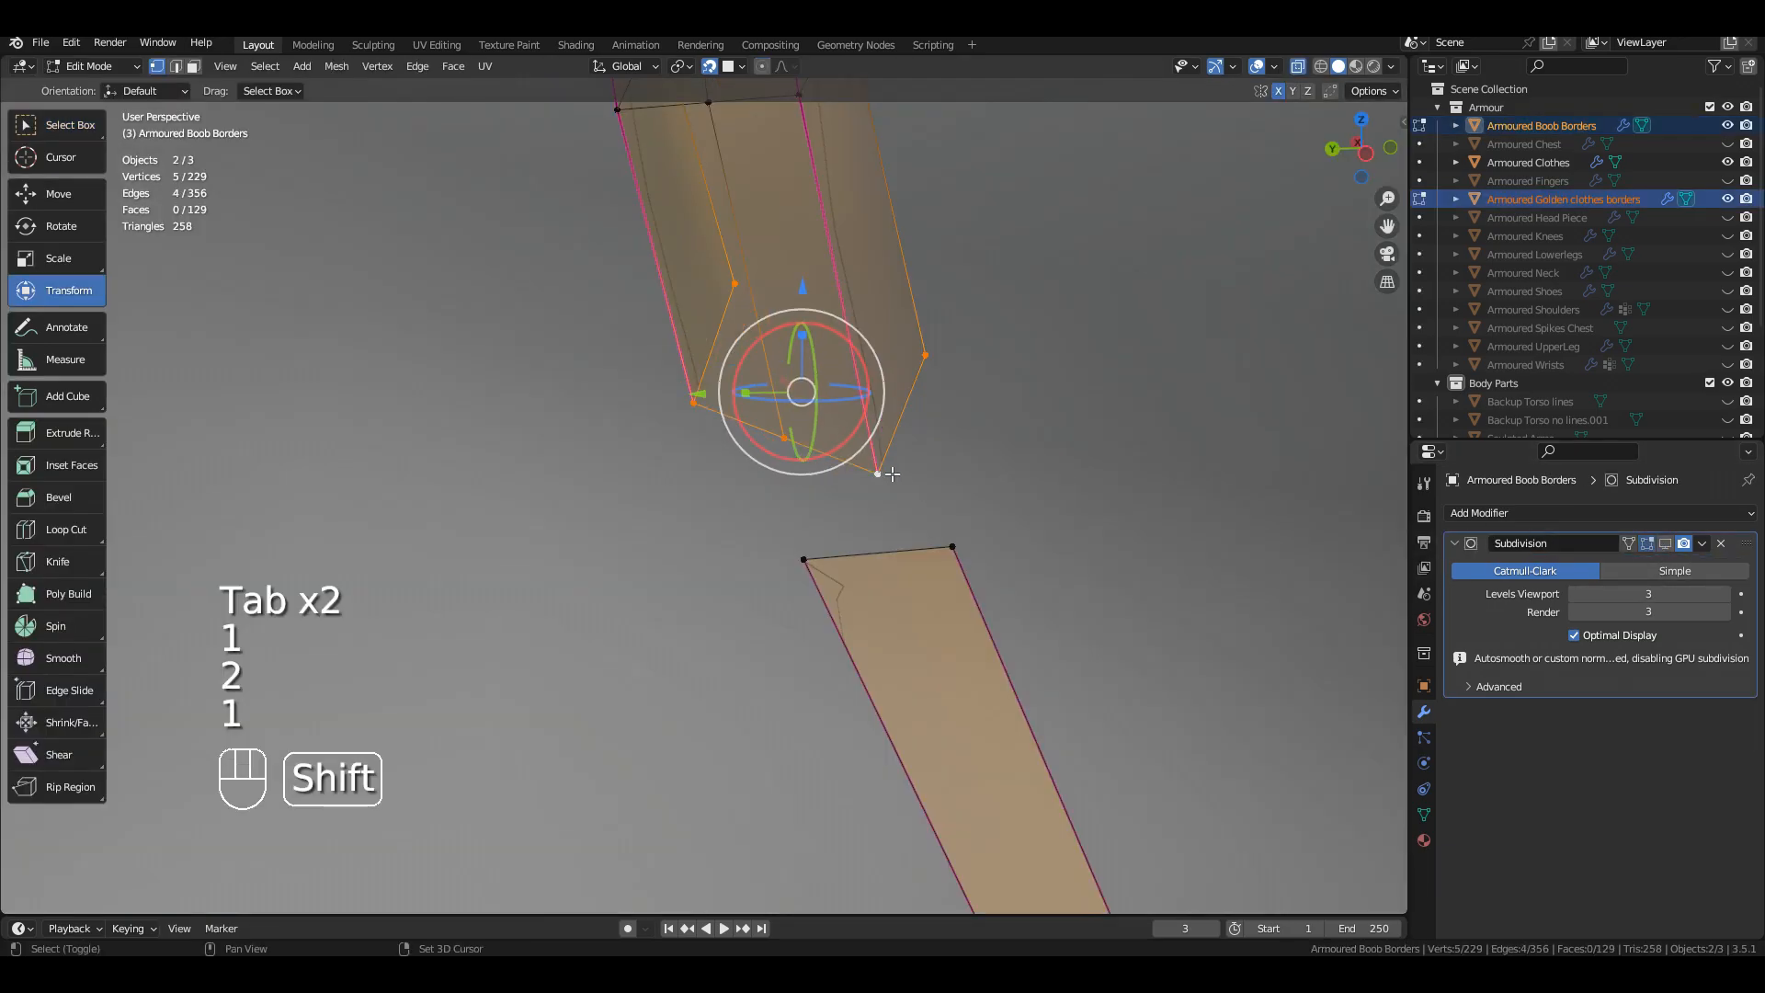
pyautogui.click(731, 66)
pyautogui.click(683, 138)
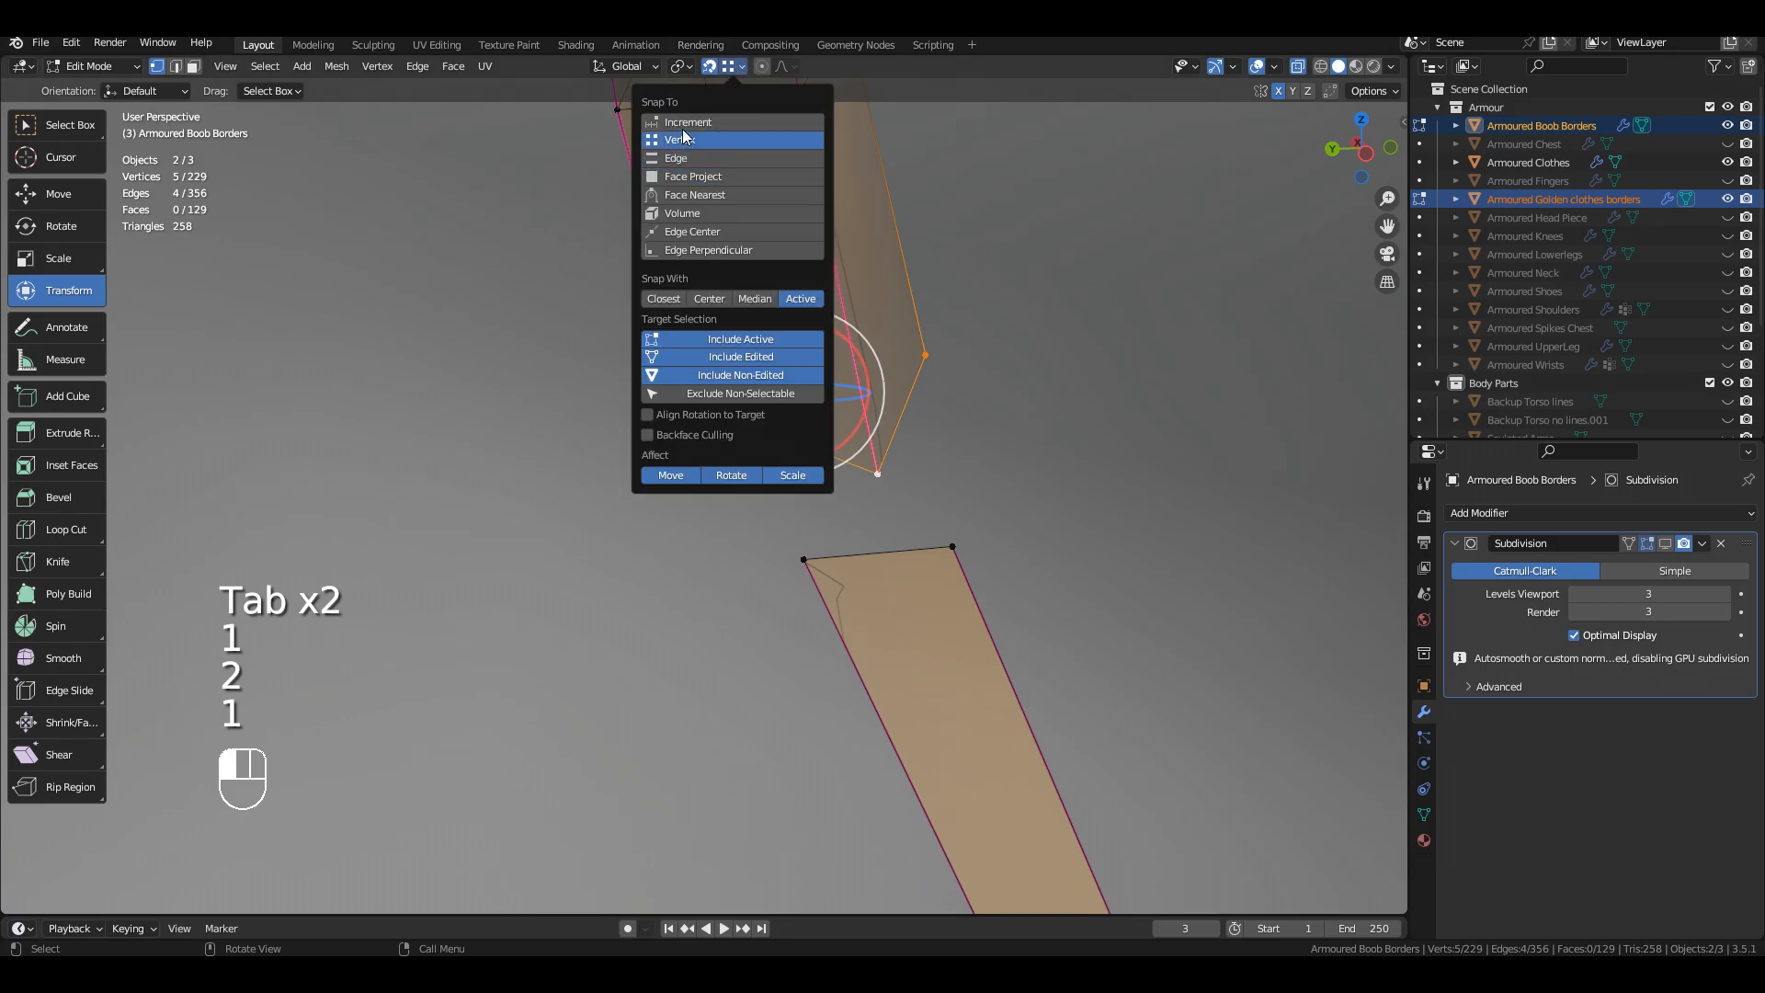
pyautogui.press('g')
pyautogui.click(954, 549)
# Step: Snap the two vertices at the other corner of the breast border's end onto the strip's remaining top corner
pyautogui.moveTo(933, 560); pyautogui.dragTo(868, 557, button='middle')
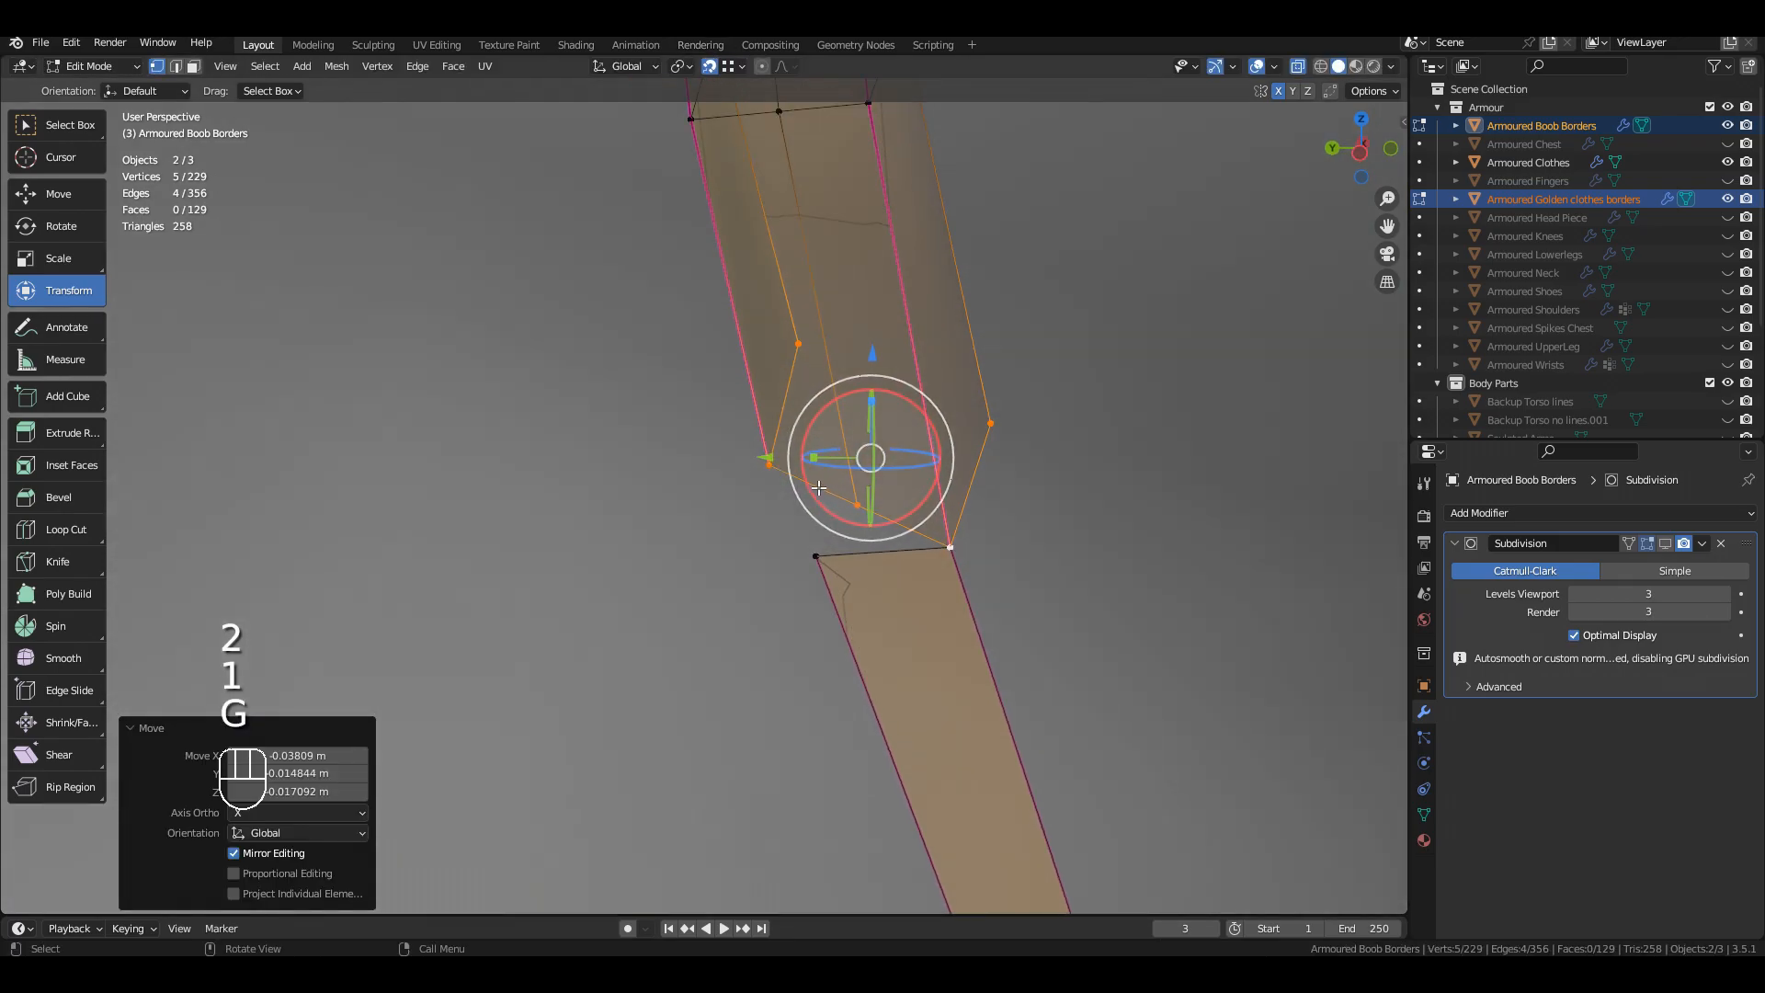
pyautogui.click(765, 459)
pyautogui.keyDown('shift'); pyautogui.click(797, 344); pyautogui.keyUp('shift')
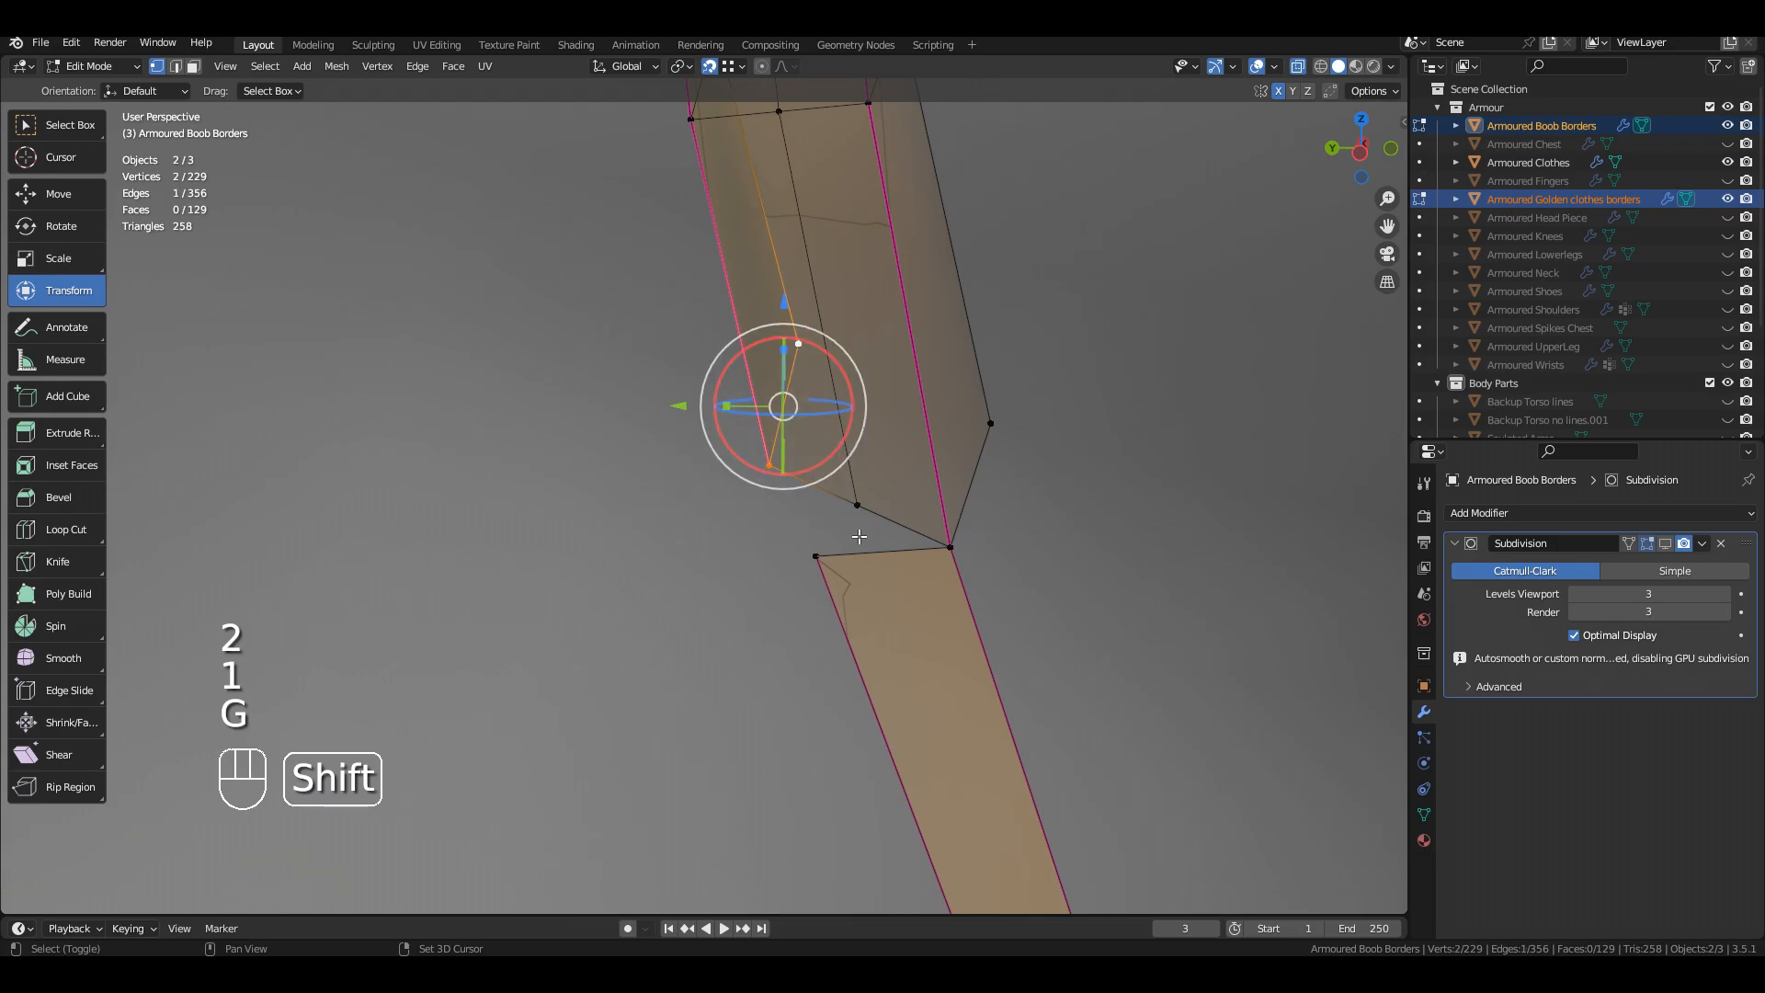
pyautogui.keyDown('shift'); pyautogui.click(775, 457); pyautogui.keyUp('shift')
pyautogui.press('g')
pyautogui.click(825, 553)
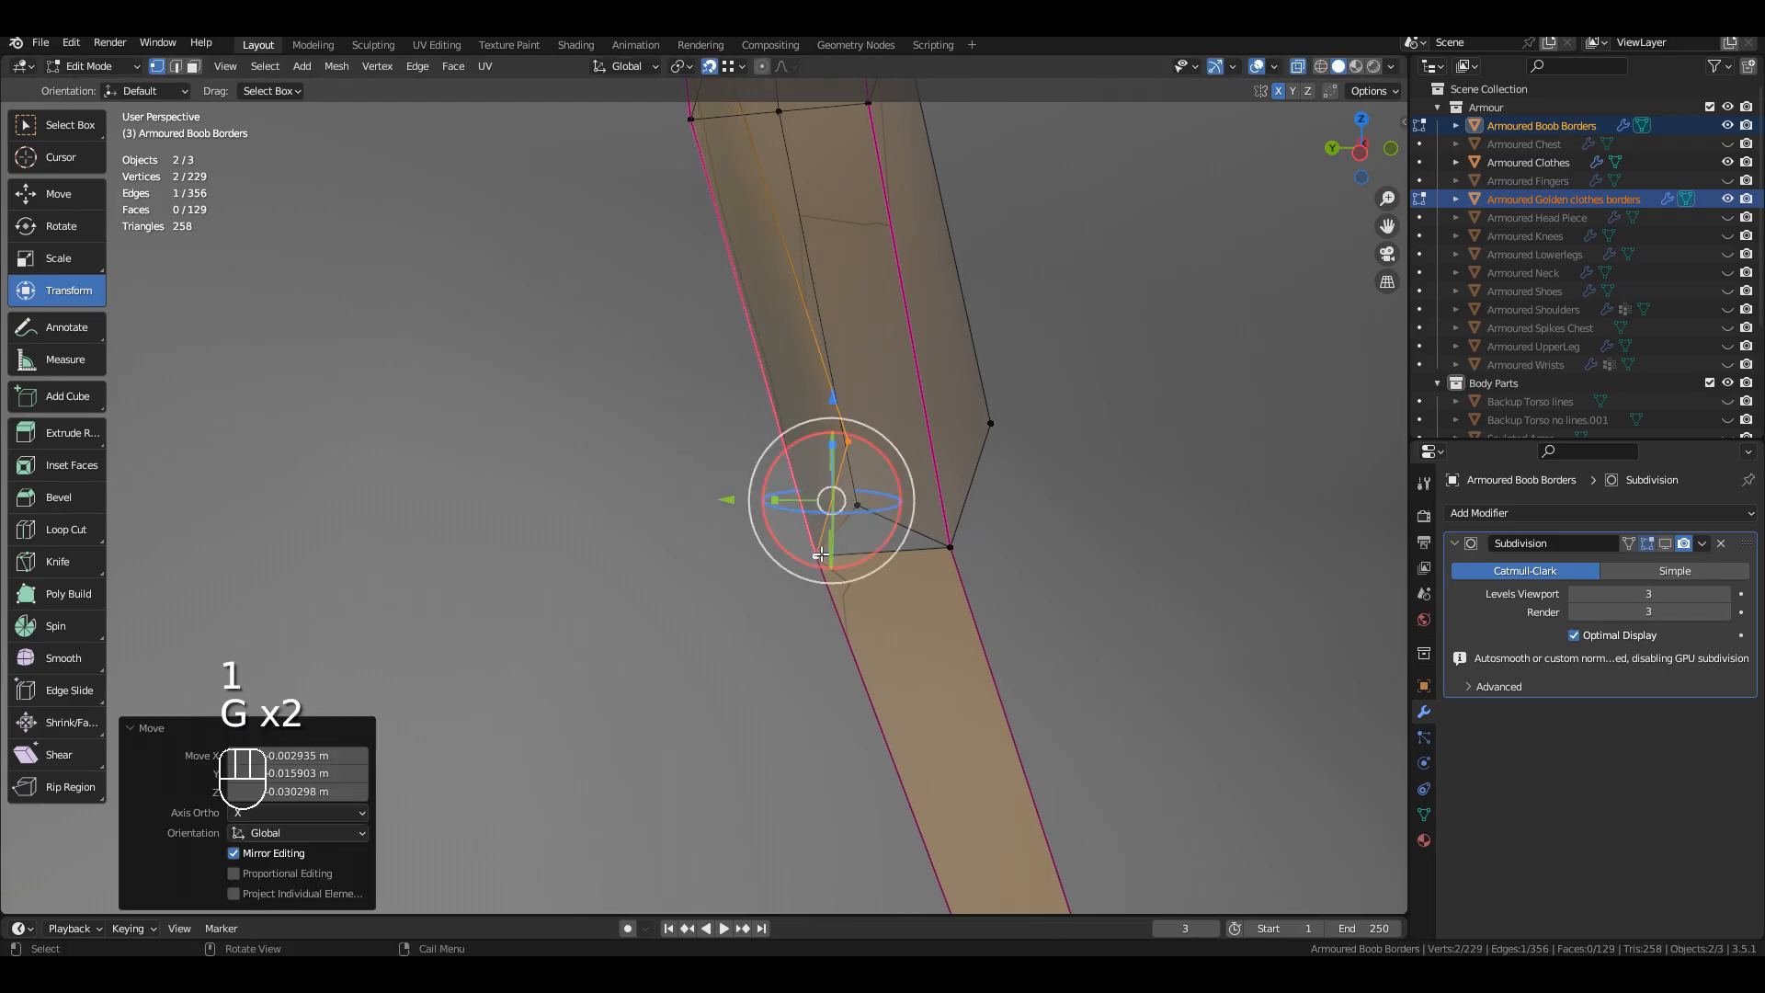
# Step: Set snapping to Edge Center and move the breast border's middle end vertex to the midpoint of the strip's top edge
pyautogui.moveTo(866, 550); pyautogui.dragTo(855, 571, button='middle')
pyautogui.press('2')
pyautogui.press('1')
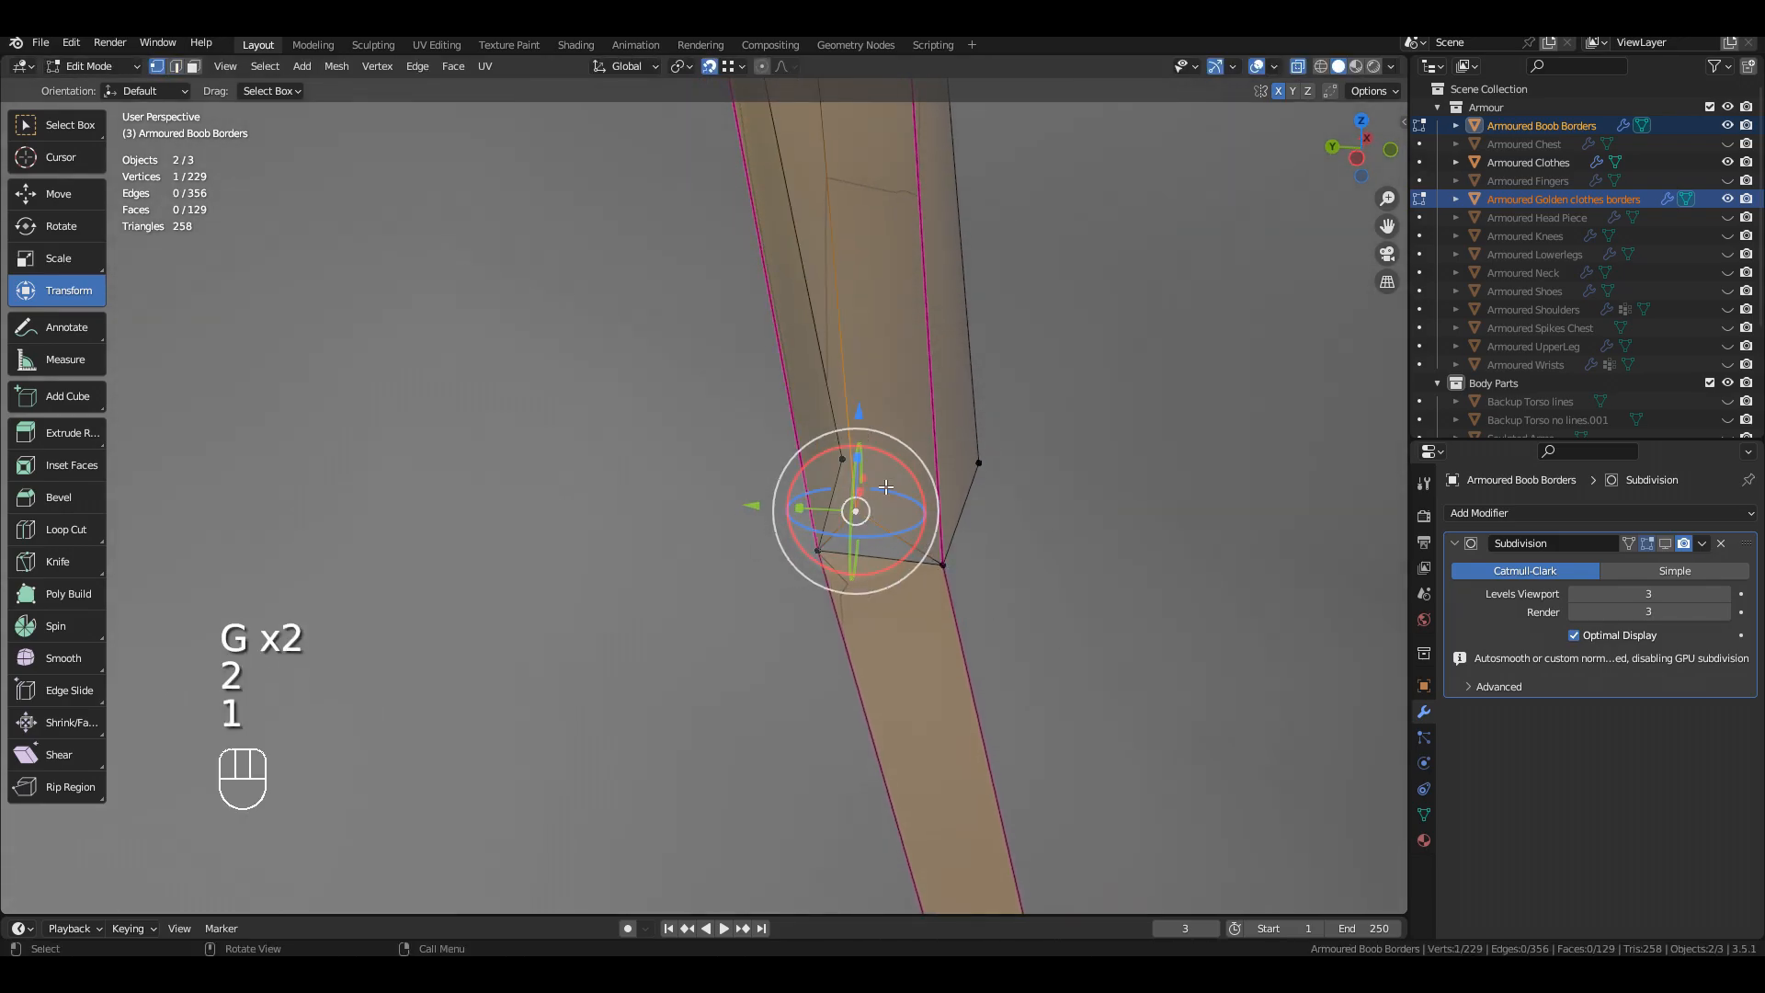
pyautogui.click(728, 68)
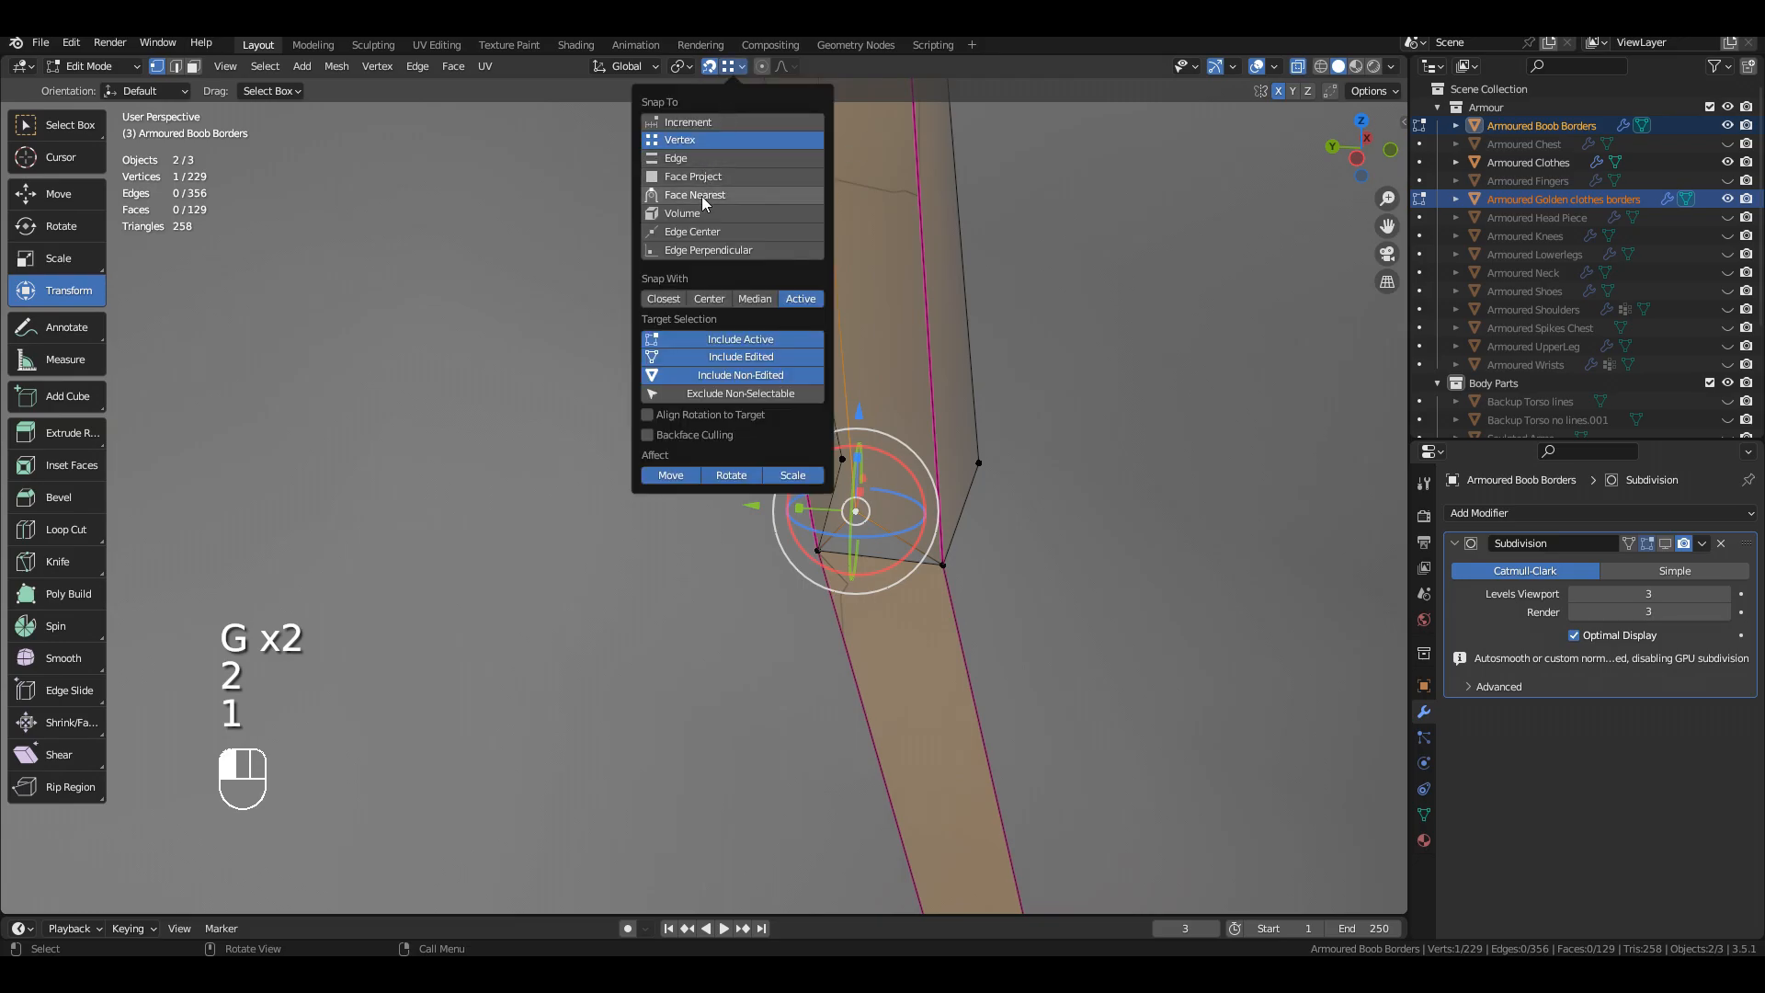
pyautogui.click(694, 232)
pyautogui.press('g')
pyautogui.click(881, 563)
# Step: Add another vertex beside the joint to the selection and move the selected vertices
pyautogui.moveTo(910, 585); pyautogui.dragTo(843, 557, button='middle')
pyautogui.press('1')
pyautogui.keyDown('shift'); pyautogui.click(966, 570); pyautogui.keyUp('shift')
pyautogui.moveTo(1143, 653); pyautogui.dragTo(1104, 419, button='middle')
pyautogui.press('g')
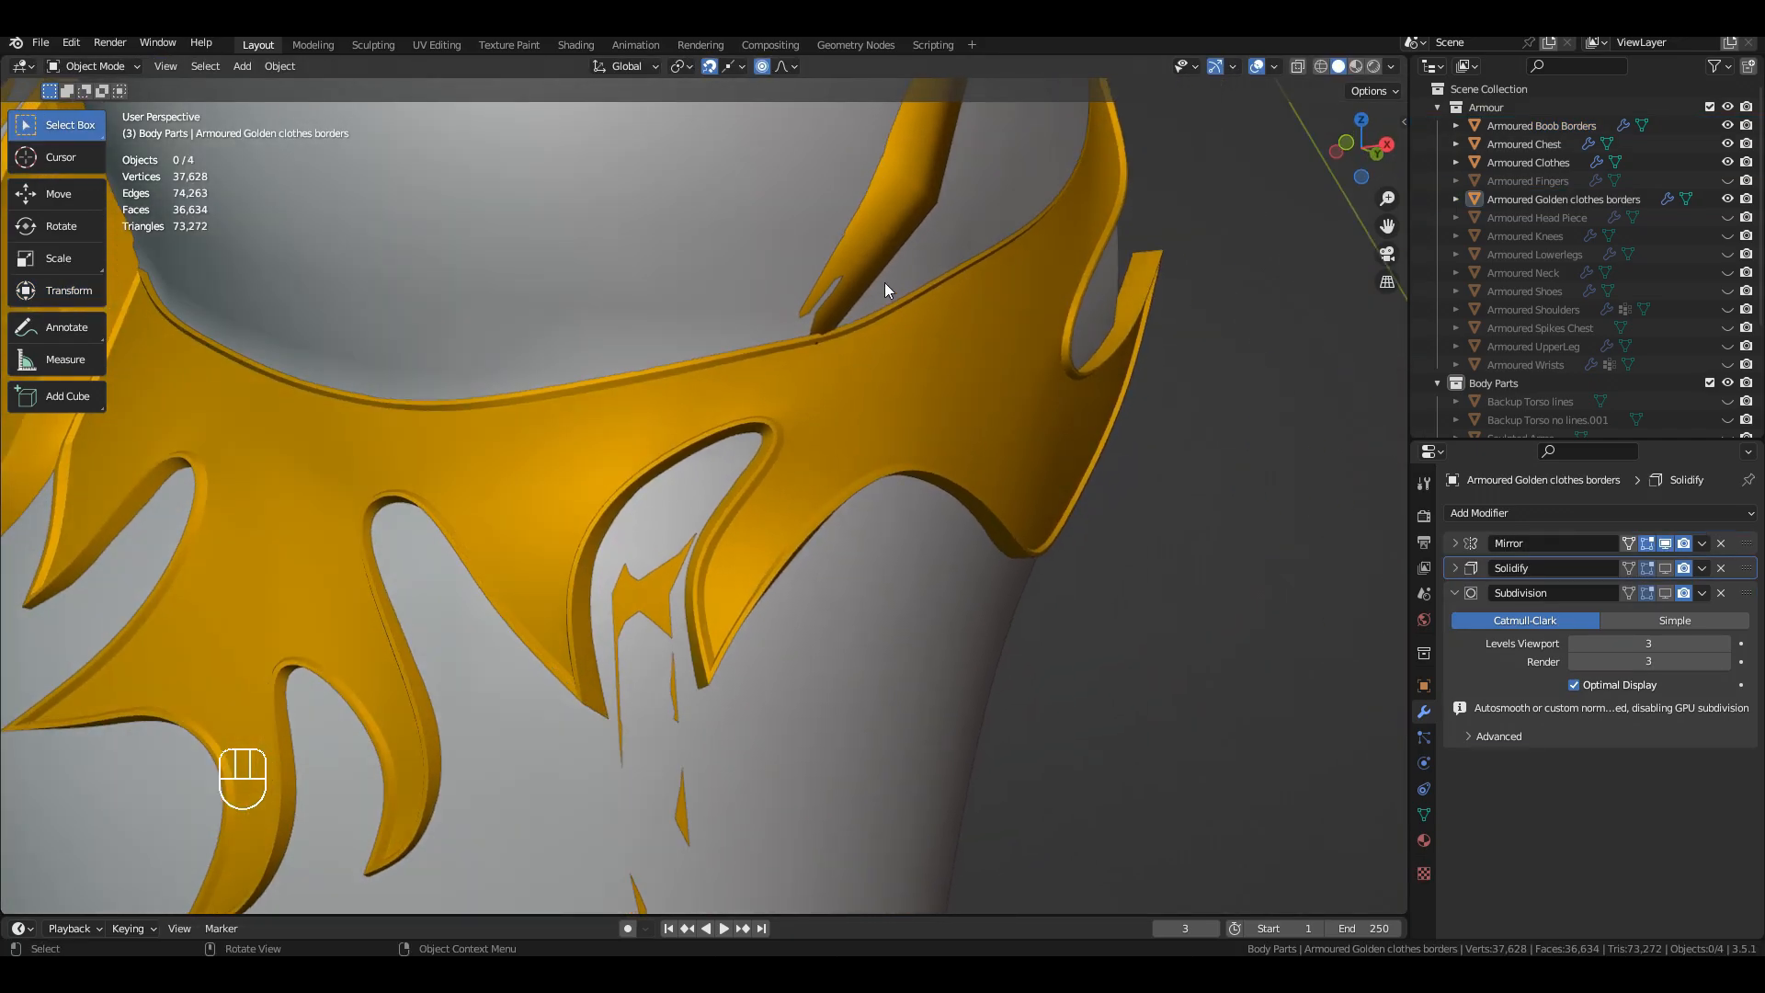
# Step: Select Armoured Boob Borders and turn its subdivision display in the viewport back on
pyautogui.click(873, 245)
pyautogui.keyDown('shift'); pyautogui.click(898, 316); pyautogui.keyUp('shift')
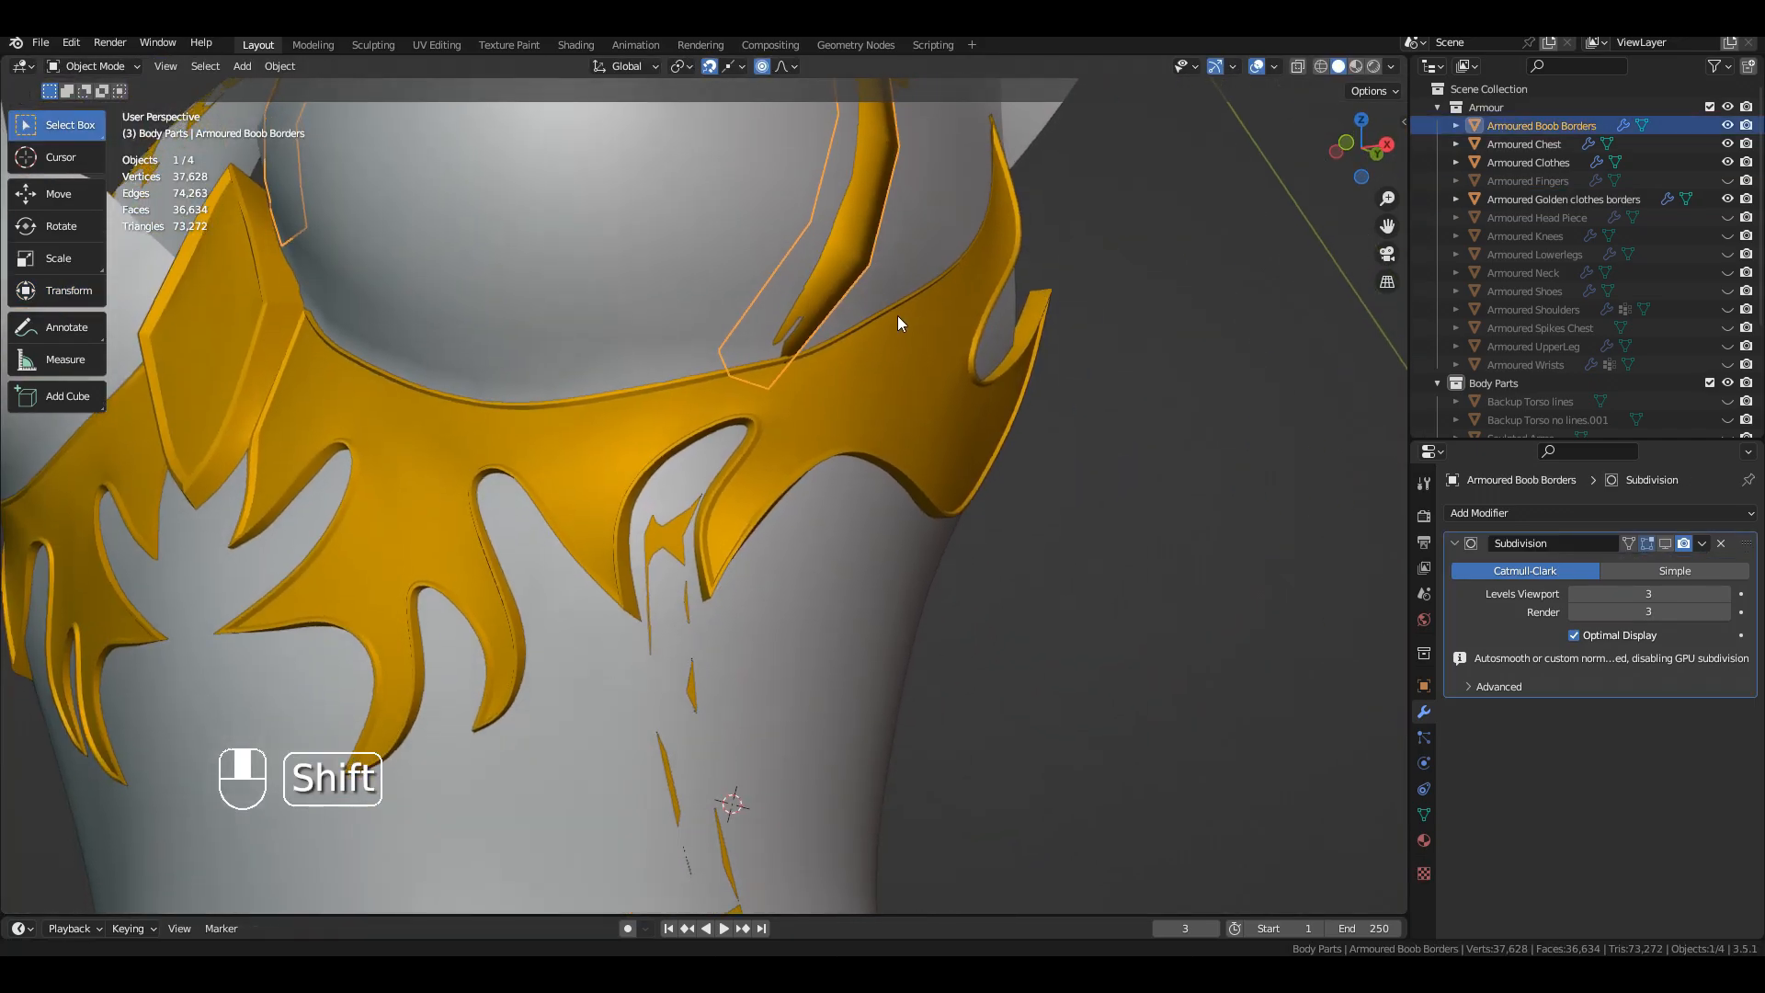
pyautogui.keyDown('shift'); pyautogui.moveTo(898, 316); pyautogui.dragTo(898, 292, button='middle'); pyautogui.keyUp('shift')
pyautogui.click(1664, 543)
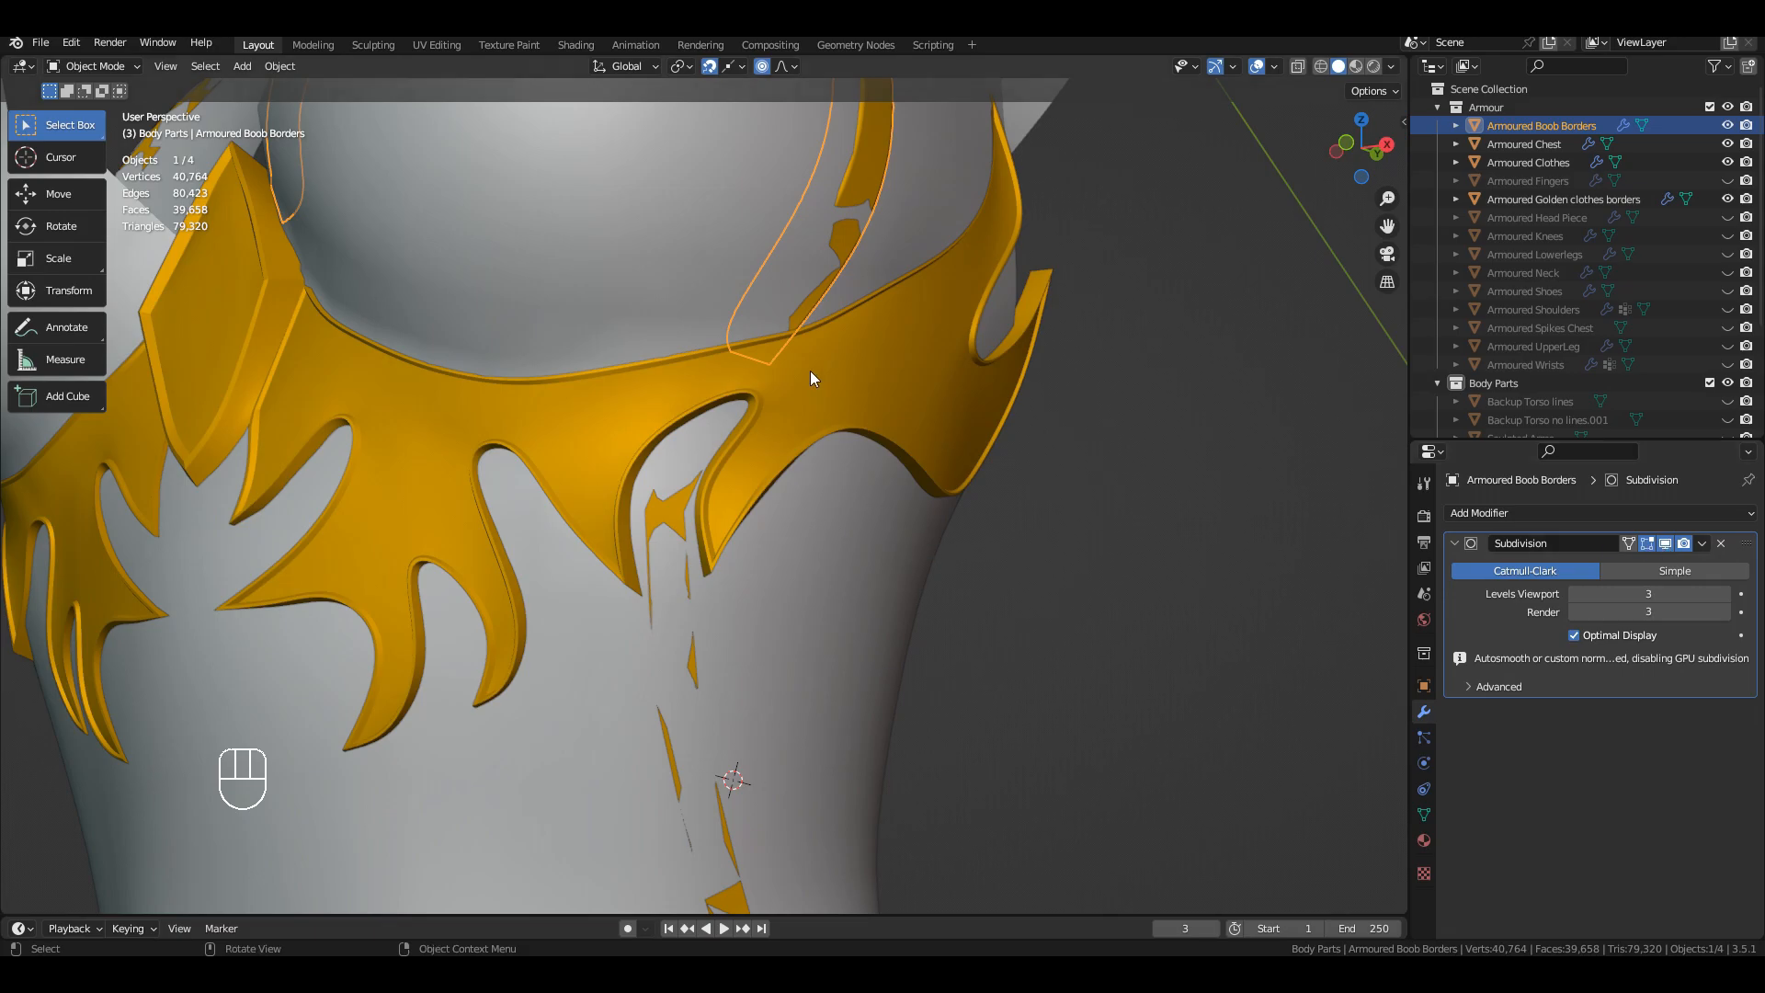
# Step: Select Armoured Golden clothes borders and turn its Subdivision display in the viewport back on
pyautogui.moveTo(809, 371); pyautogui.dragTo(719, 489, button='middle')
pyautogui.click(682, 460)
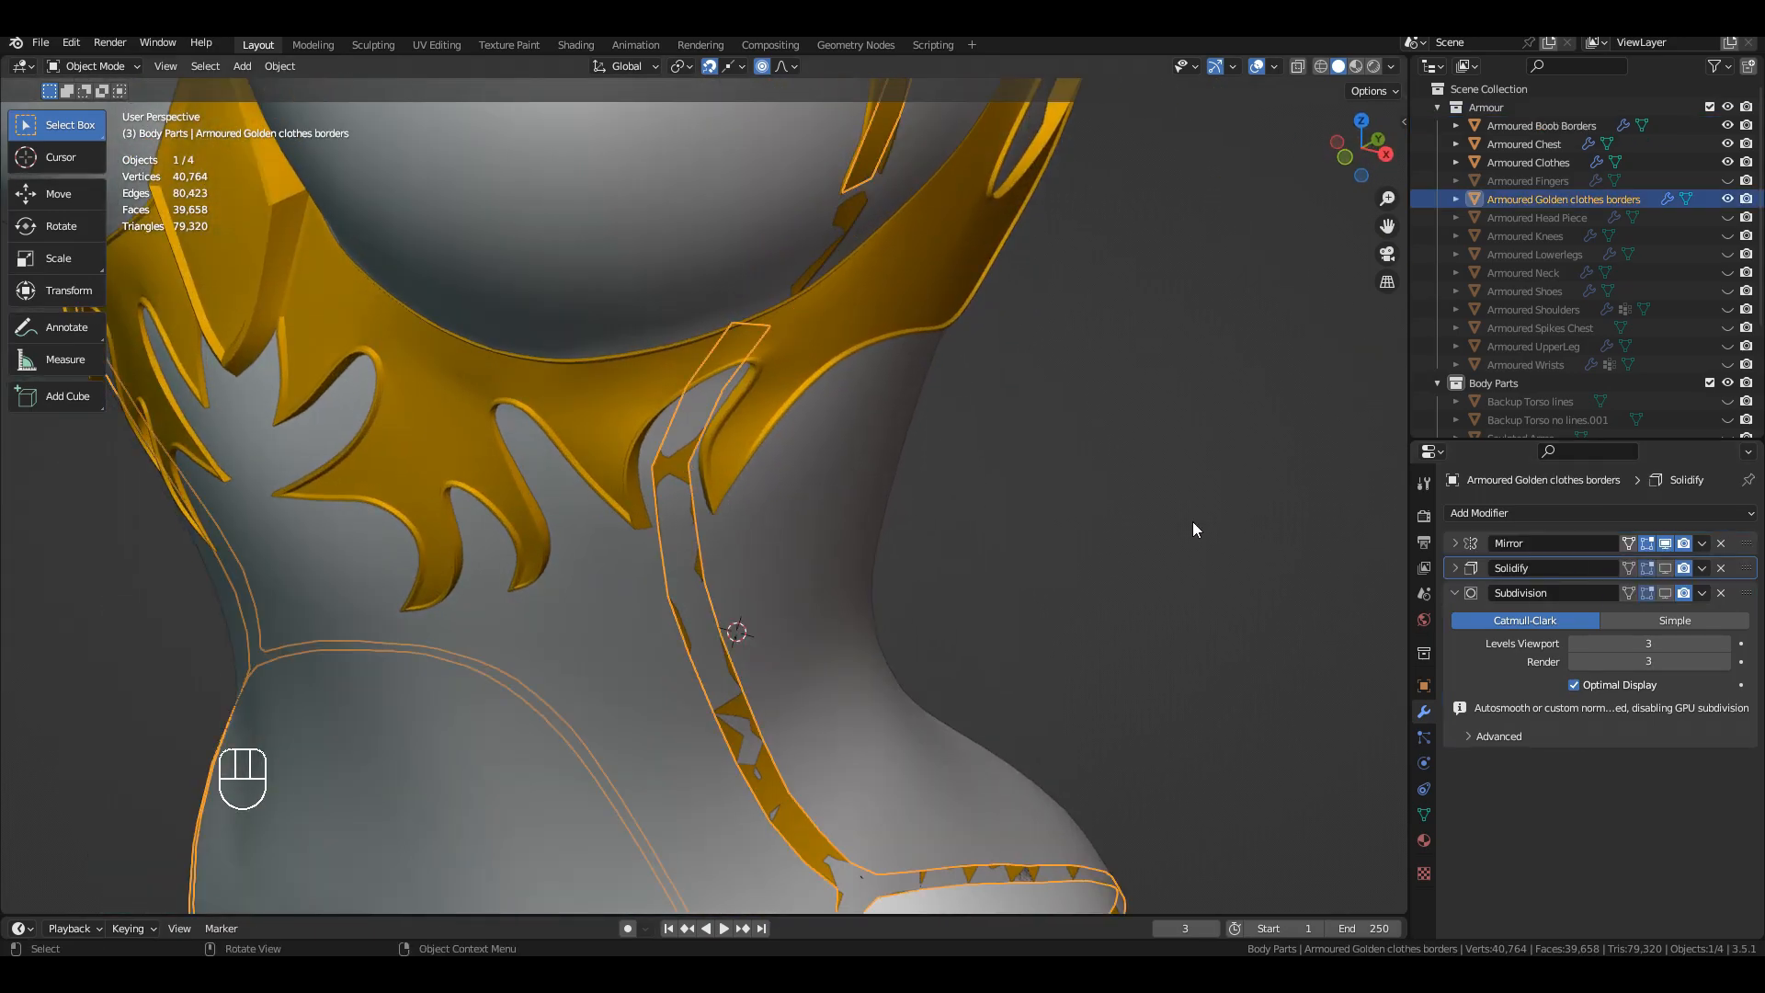
pyautogui.click(1665, 593)
# Step: Sculpt Armoured Clothes, smoothing its surface beneath the breast border's lower end where it meets the chest armour
pyautogui.moveTo(1037, 539)
pyautogui.mouseDown(button='middle')
pyautogui.moveTo(722, 350)
pyautogui.moveTo(770, 471)
pyautogui.moveTo(802, 279)
pyautogui.moveTo(779, 296)
pyautogui.moveTo(745, 439)
pyautogui.moveTo(737, 372)
pyautogui.moveTo(782, 414)
pyautogui.mouseUp(button='middle')
pyautogui.click(737, 388)
pyautogui.scroll(1, 736, 394)
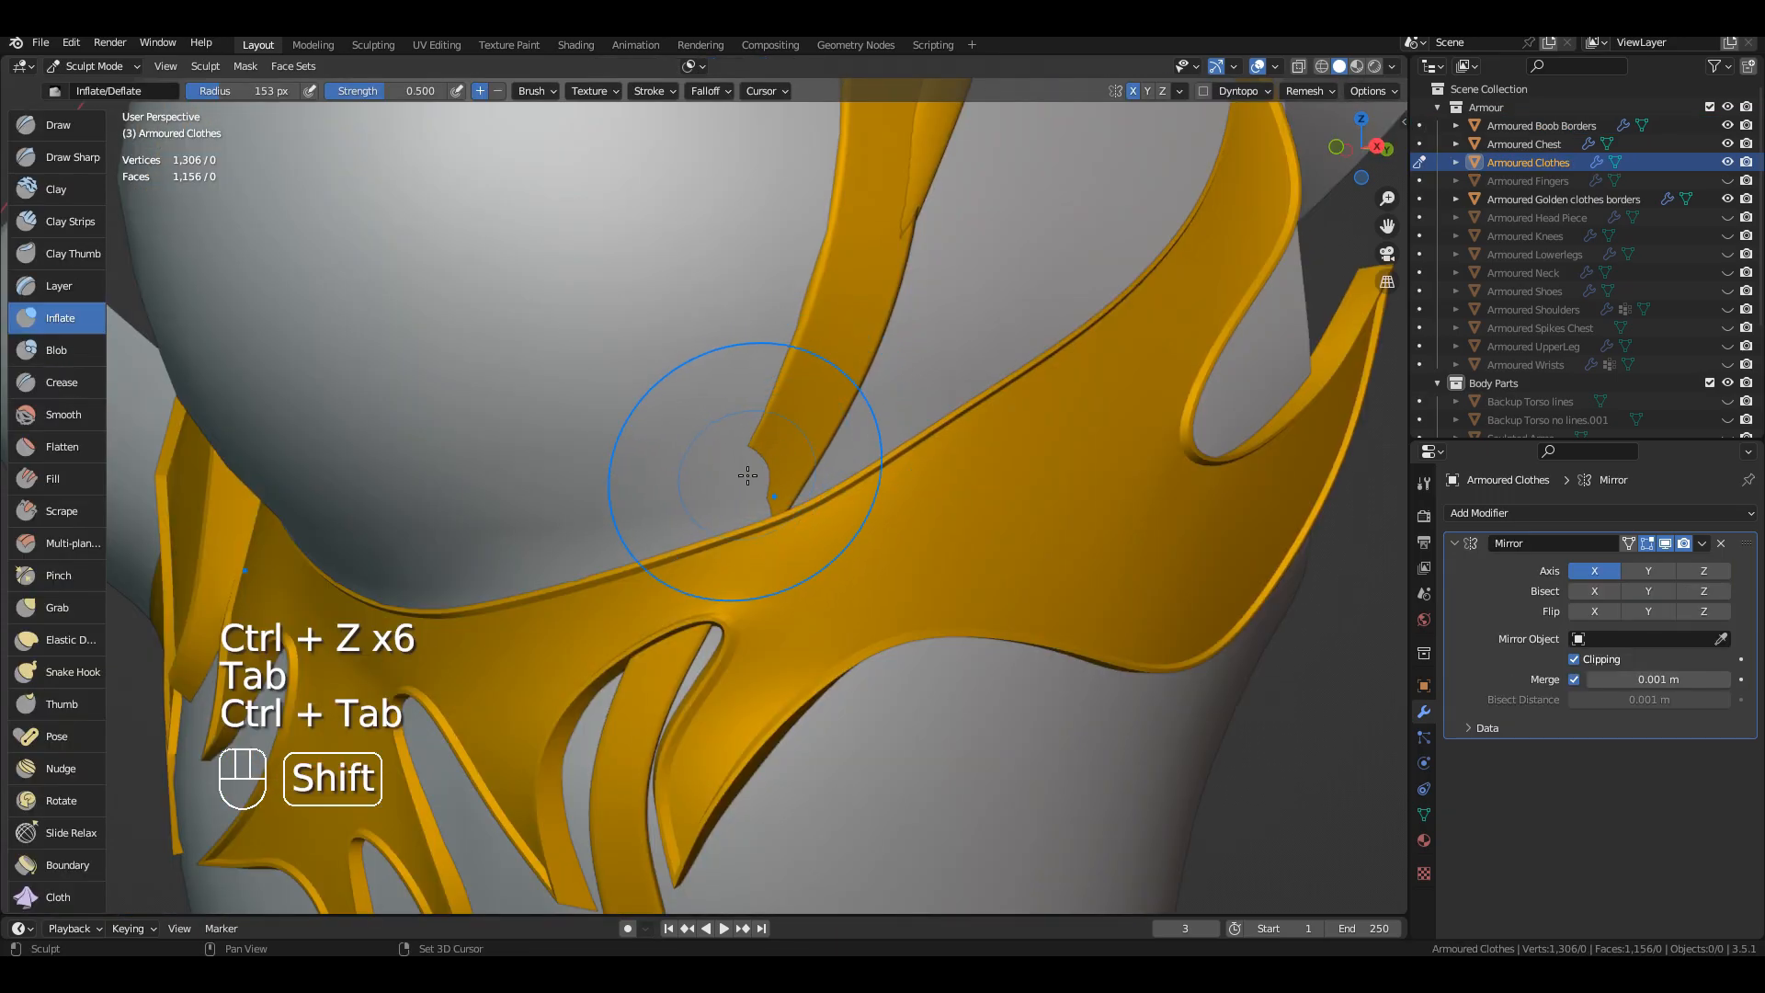
pyautogui.moveTo(747, 474)
pyautogui.mouseDown(button='middle')
pyautogui.moveTo(772, 414)
pyautogui.moveTo(769, 335)
pyautogui.moveTo(845, 458)
pyautogui.moveTo(766, 488)
pyautogui.mouseUp(button='middle')
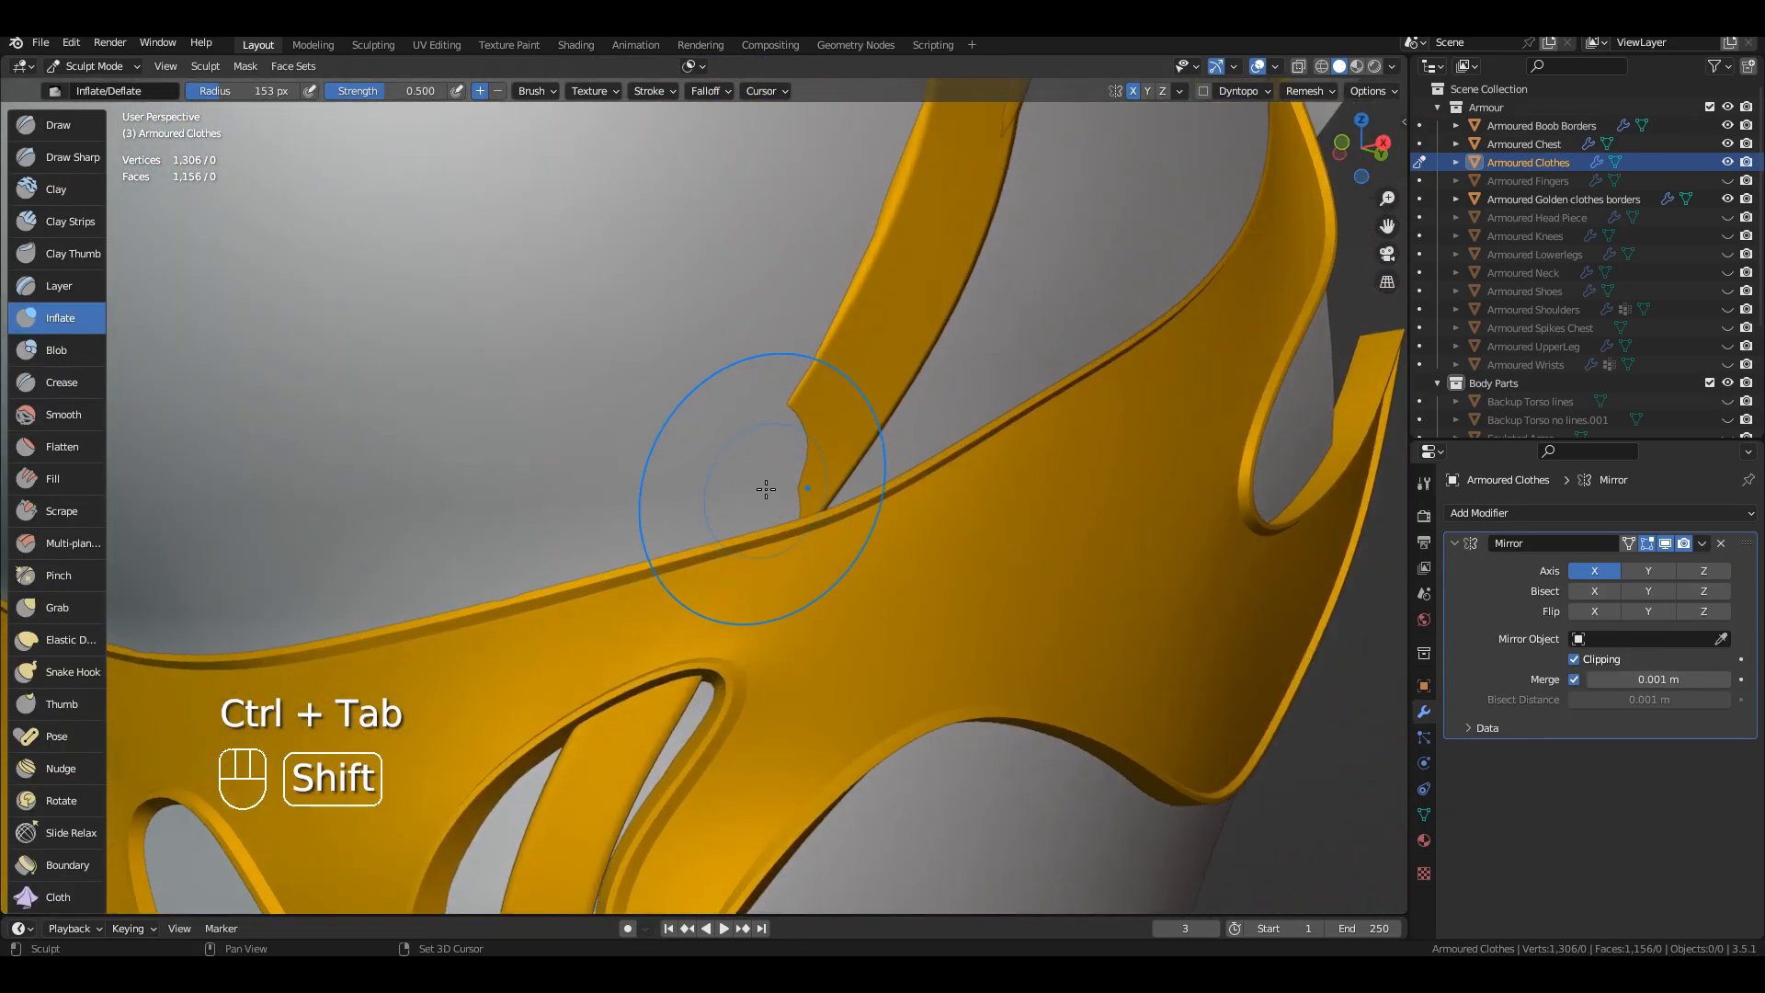
pyautogui.keyDown('shift'); pyautogui.moveTo(742, 476); pyautogui.dragTo(729, 481); pyautogui.keyUp('shift')
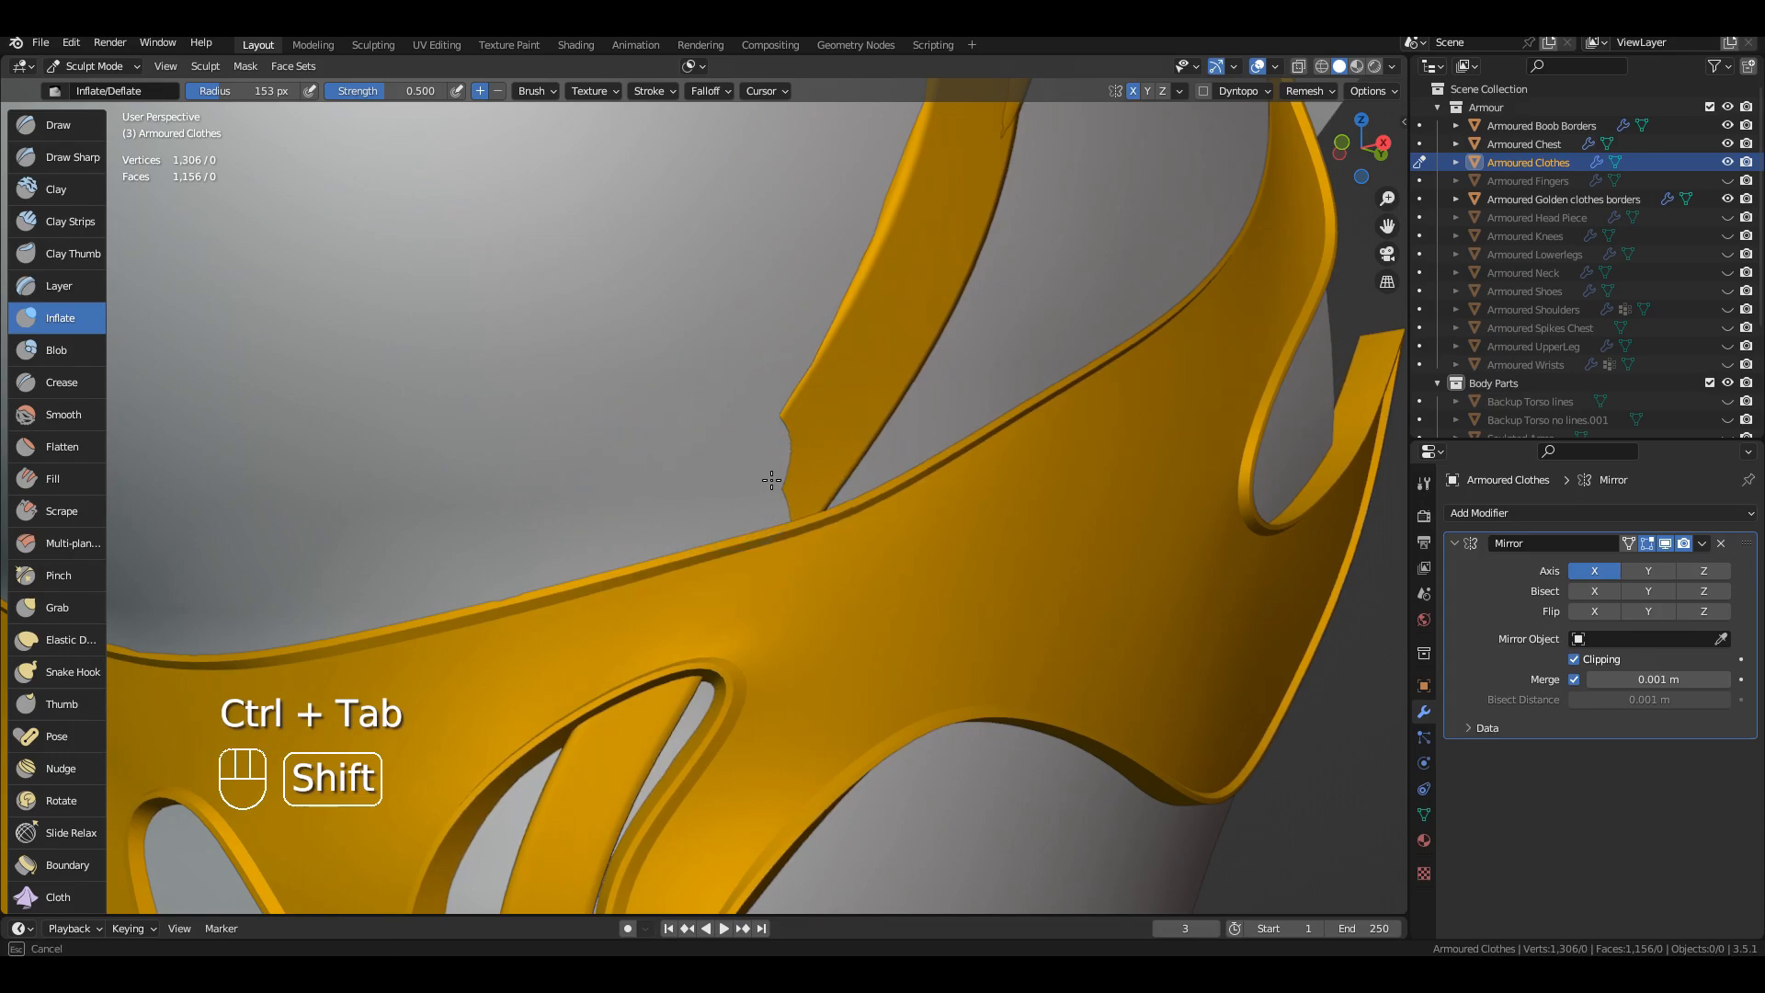
pyautogui.moveTo(693, 496)
pyautogui.mouseDown(button='middle')
pyautogui.moveTo(671, 515)
pyautogui.moveTo(712, 552)
pyautogui.mouseUp(button='middle')
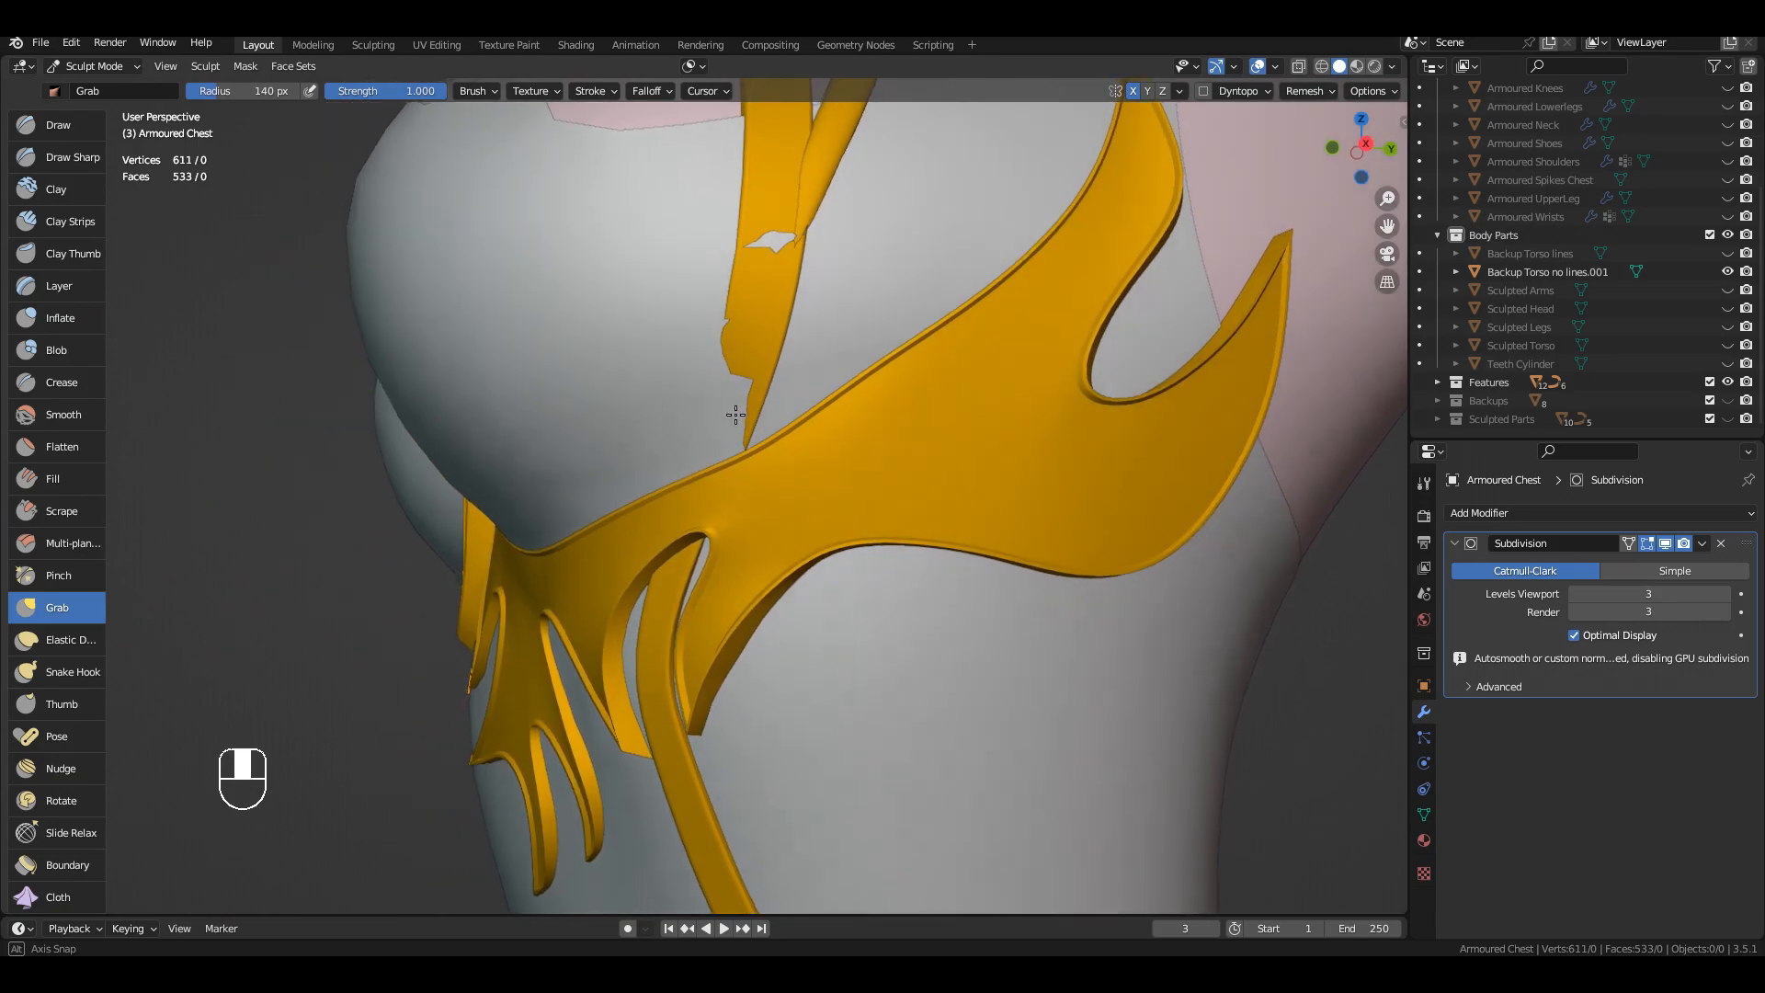
# Step: Undo the last two sculpt strokes on Armoured Chest around the breast border's lower end
pyautogui.moveTo(735, 415)
pyautogui.mouseDown(button='middle')
pyautogui.moveTo(861, 391)
pyautogui.moveTo(855, 441)
pyautogui.mouseUp(button='middle')
pyautogui.hotkey('ctrl', 'z')
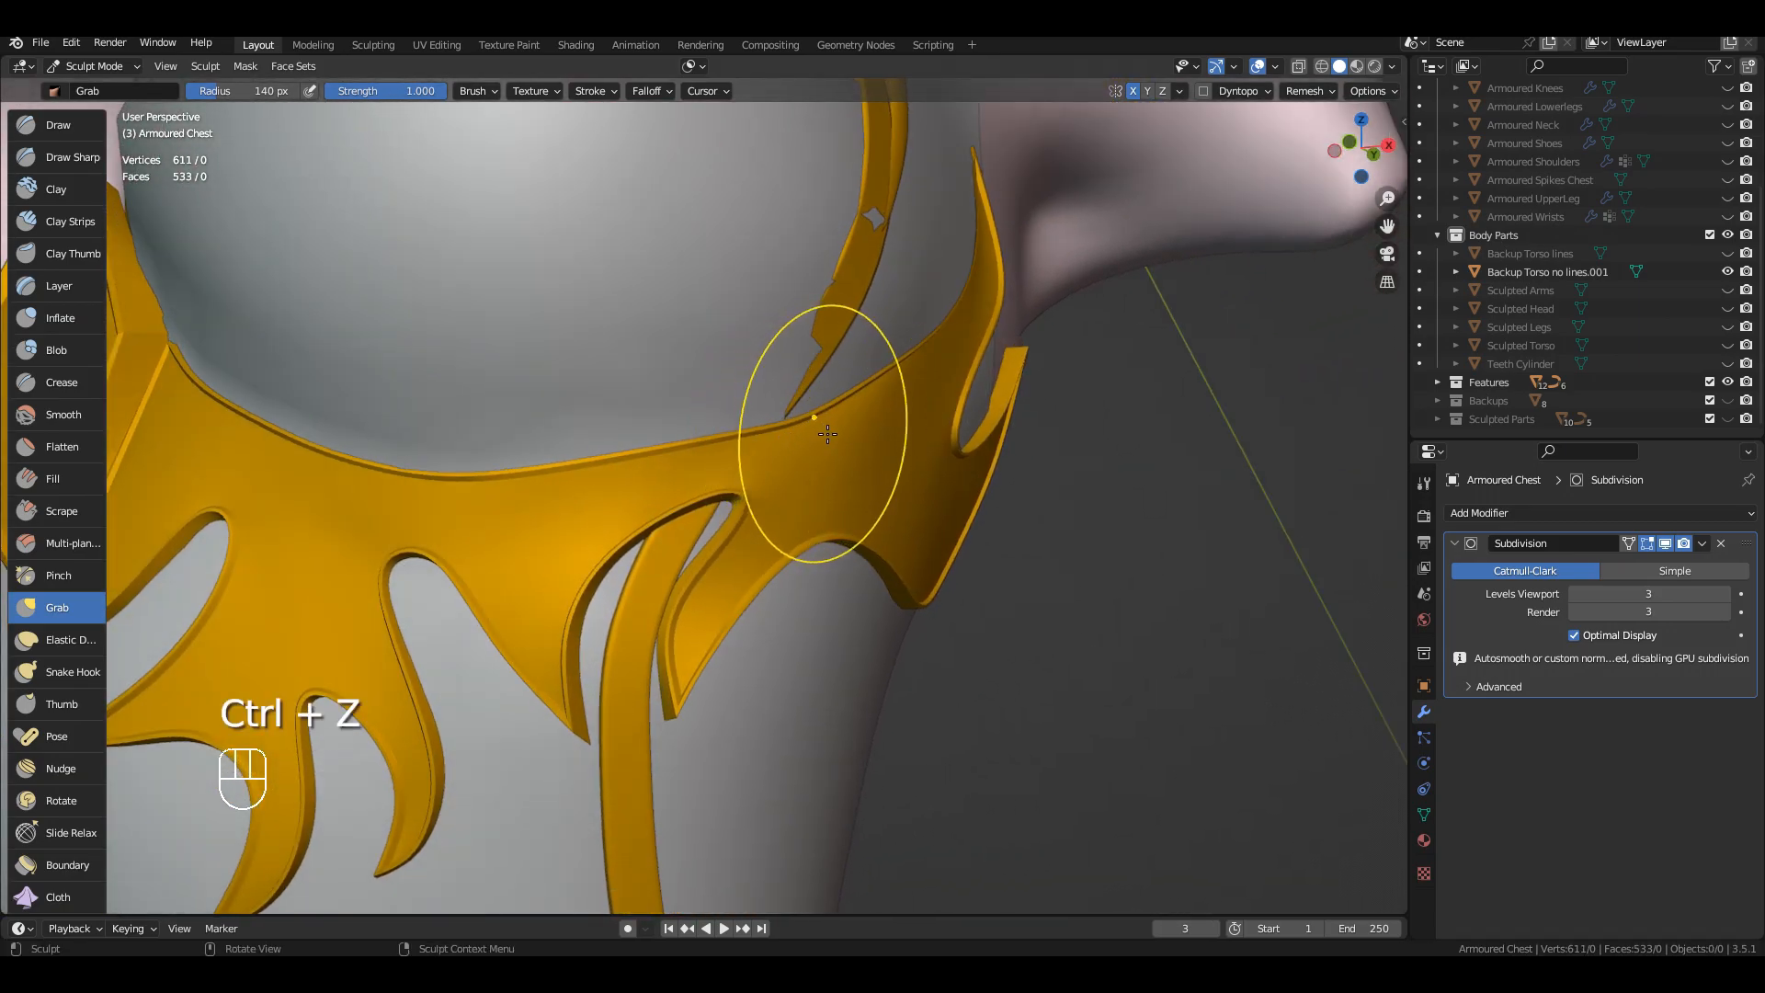
pyautogui.scroll(4, 820, 414)
pyautogui.scroll(2, 928, 386)
pyautogui.scroll(-3, 1094, 350)
pyautogui.hotkey('ctrl', 'z')
pyautogui.scroll(3, 974, 405)
pyautogui.keyDown('shift'); pyautogui.moveTo(1016, 312); pyautogui.dragTo(699, 459, button='middle'); pyautogui.keyUp('shift')
pyautogui.scroll(3, 914, 302)
pyautogui.keyDown('shift'); pyautogui.moveTo(913, 302); pyautogui.dragTo(956, 354, button='middle'); pyautogui.keyUp('shift')
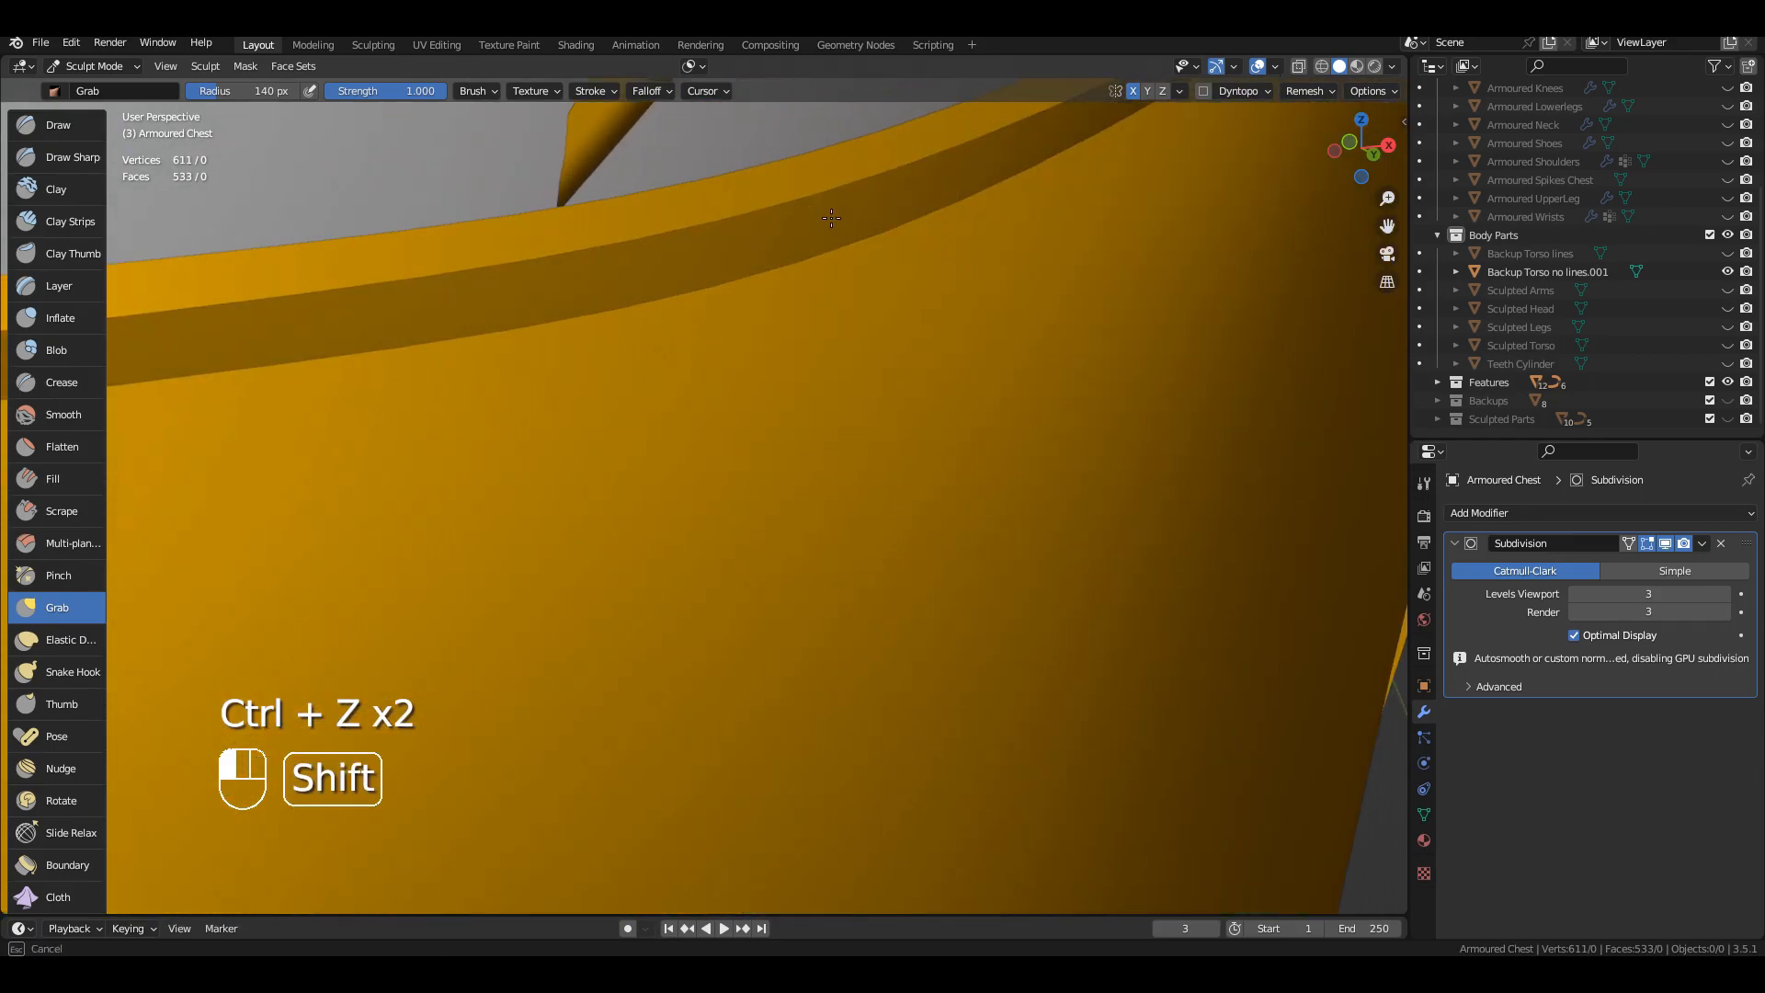
pyautogui.scroll(-4, 942, 449)
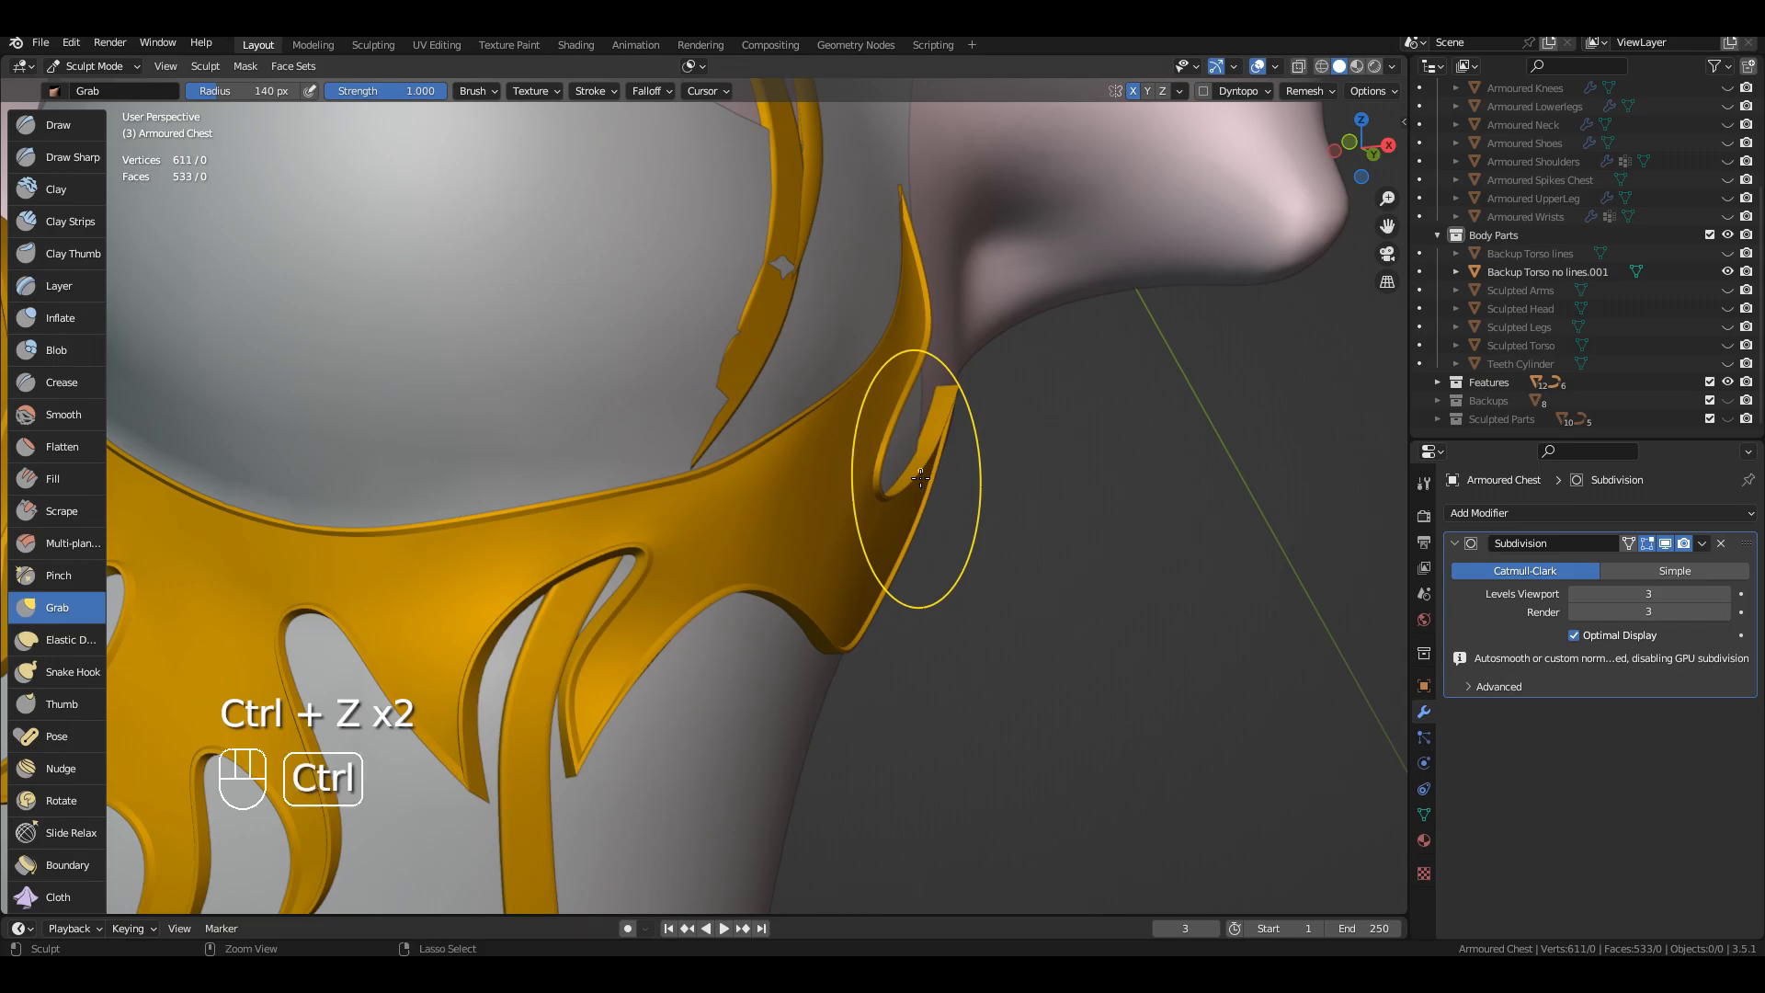
# Step: Switch sculpting to Armoured Boob Borders and grab the breast border's lower end toward the chest armour's upper edge
pyautogui.moveTo(842, 479); pyautogui.dragTo(790, 368, button='middle')
pyautogui.hotkey('ctrl', 'Tab')
pyautogui.moveTo(765, 322); pyautogui.dragTo(746, 311)
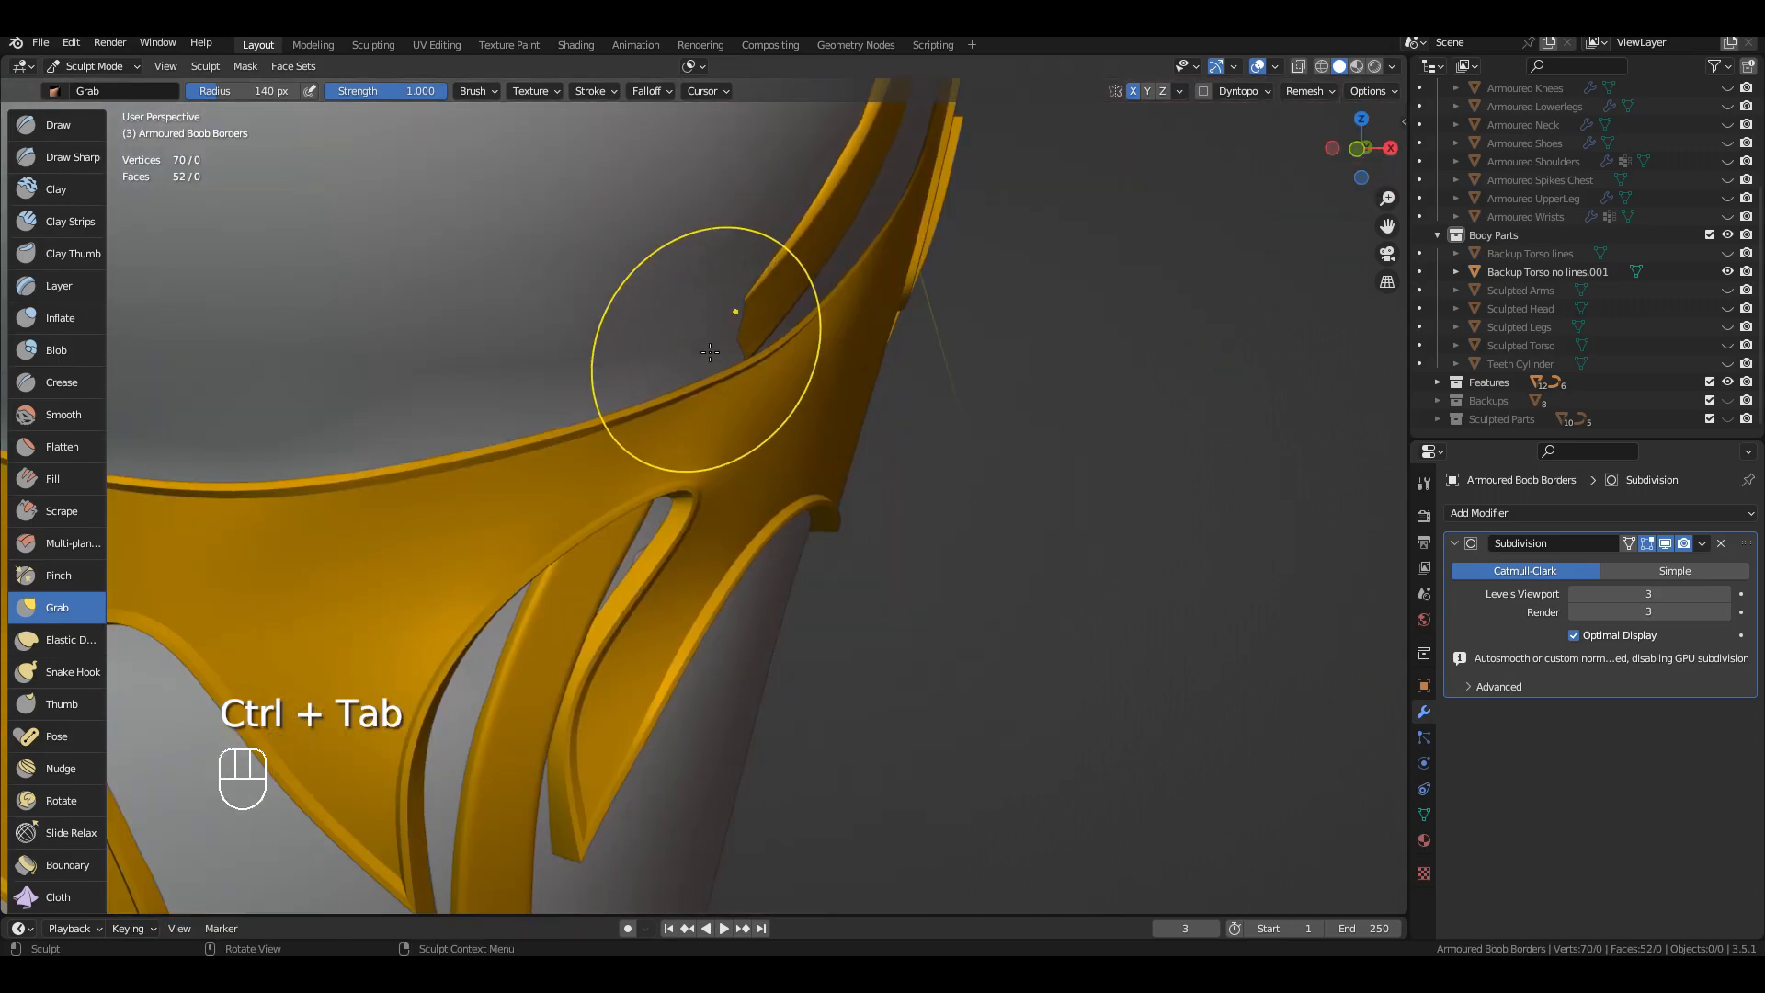
pyautogui.moveTo(735, 344)
pyautogui.mouseDown(button='middle')
pyautogui.moveTo(618, 236)
pyautogui.moveTo(670, 397)
pyautogui.mouseUp(button='middle')
pyautogui.moveTo(670, 396); pyautogui.dragTo(682, 372)
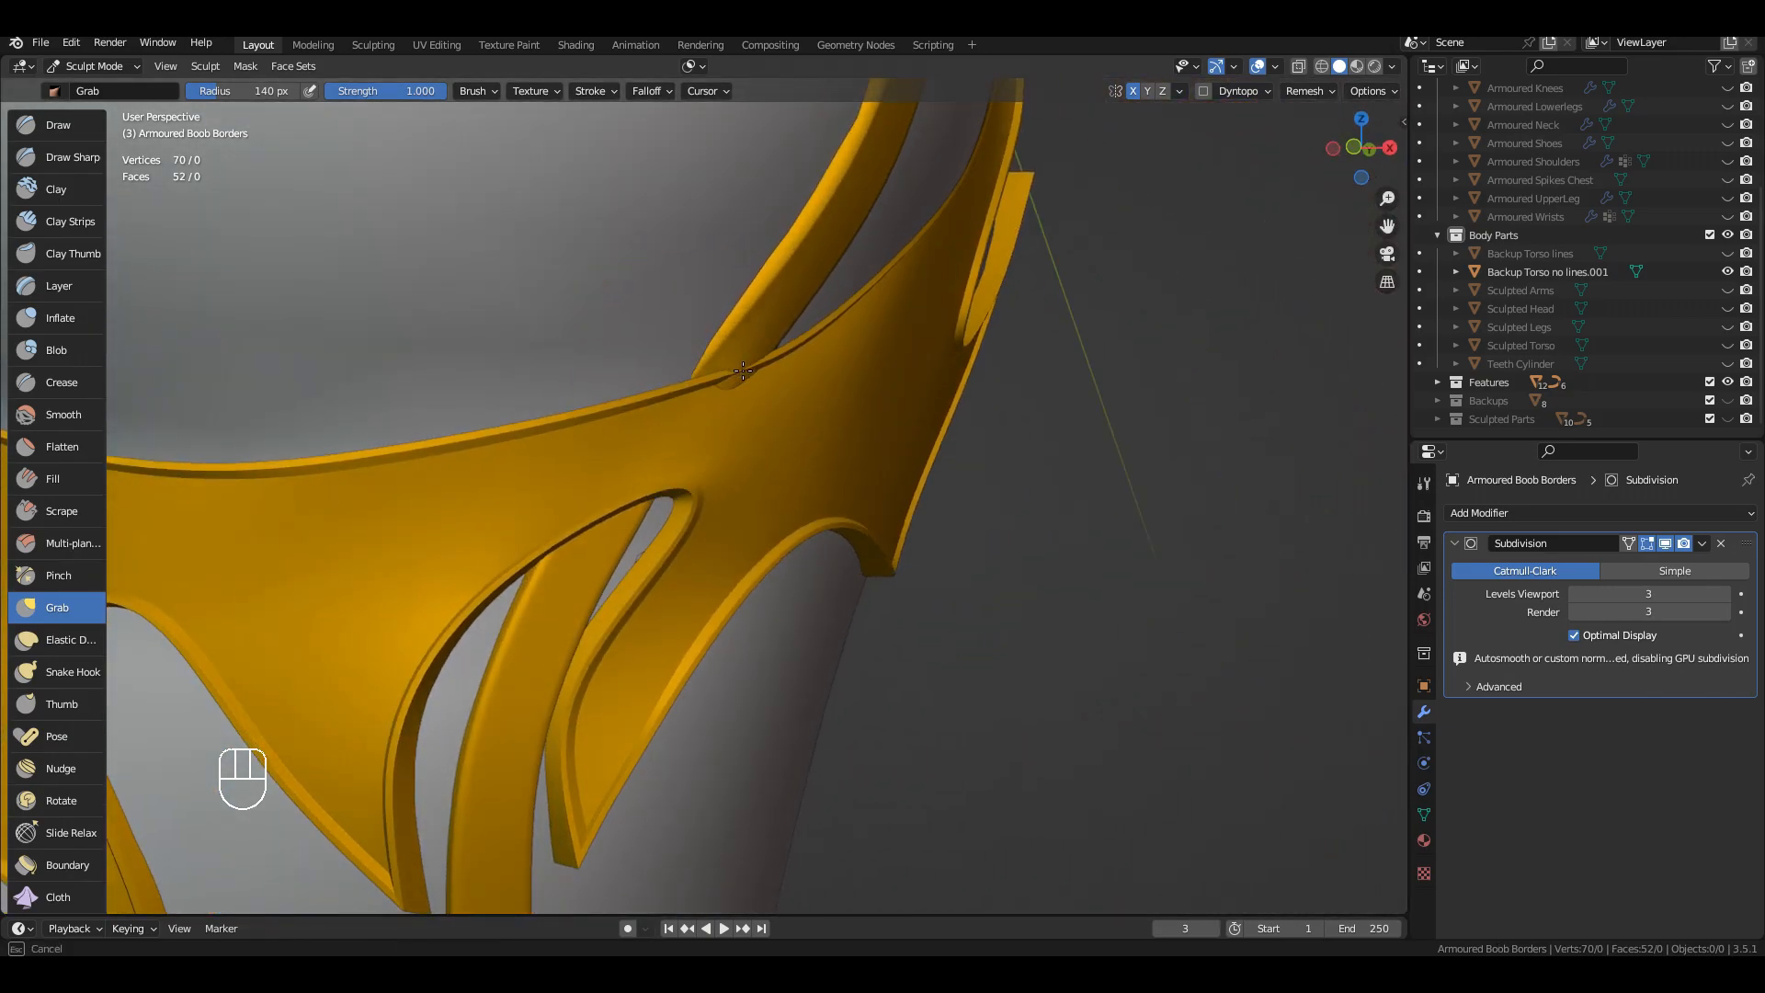
pyautogui.keyDown('shift'); pyautogui.moveTo(766, 369); pyautogui.dragTo(744, 386); pyautogui.keyUp('shift')
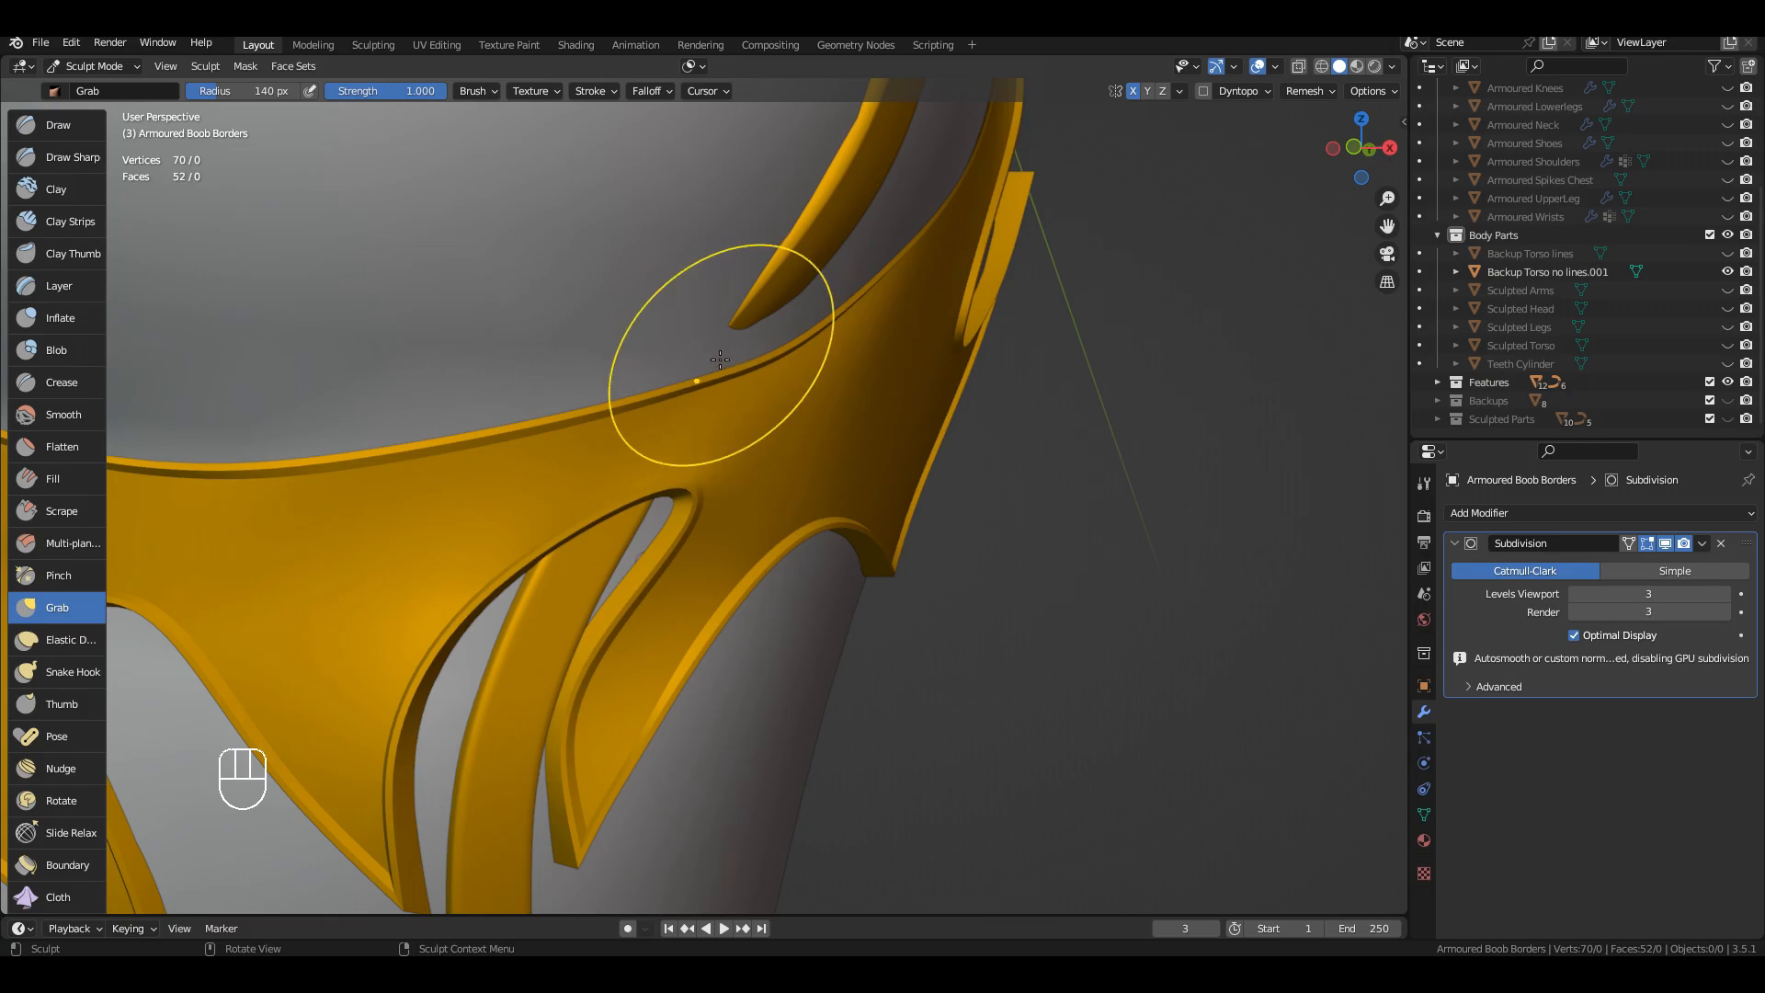
# Step: Refine the breast border's lower end with Grab from front and side so it tucks behind the chest armour's edge
pyautogui.moveTo(733, 364); pyautogui.dragTo(761, 398, button='middle')
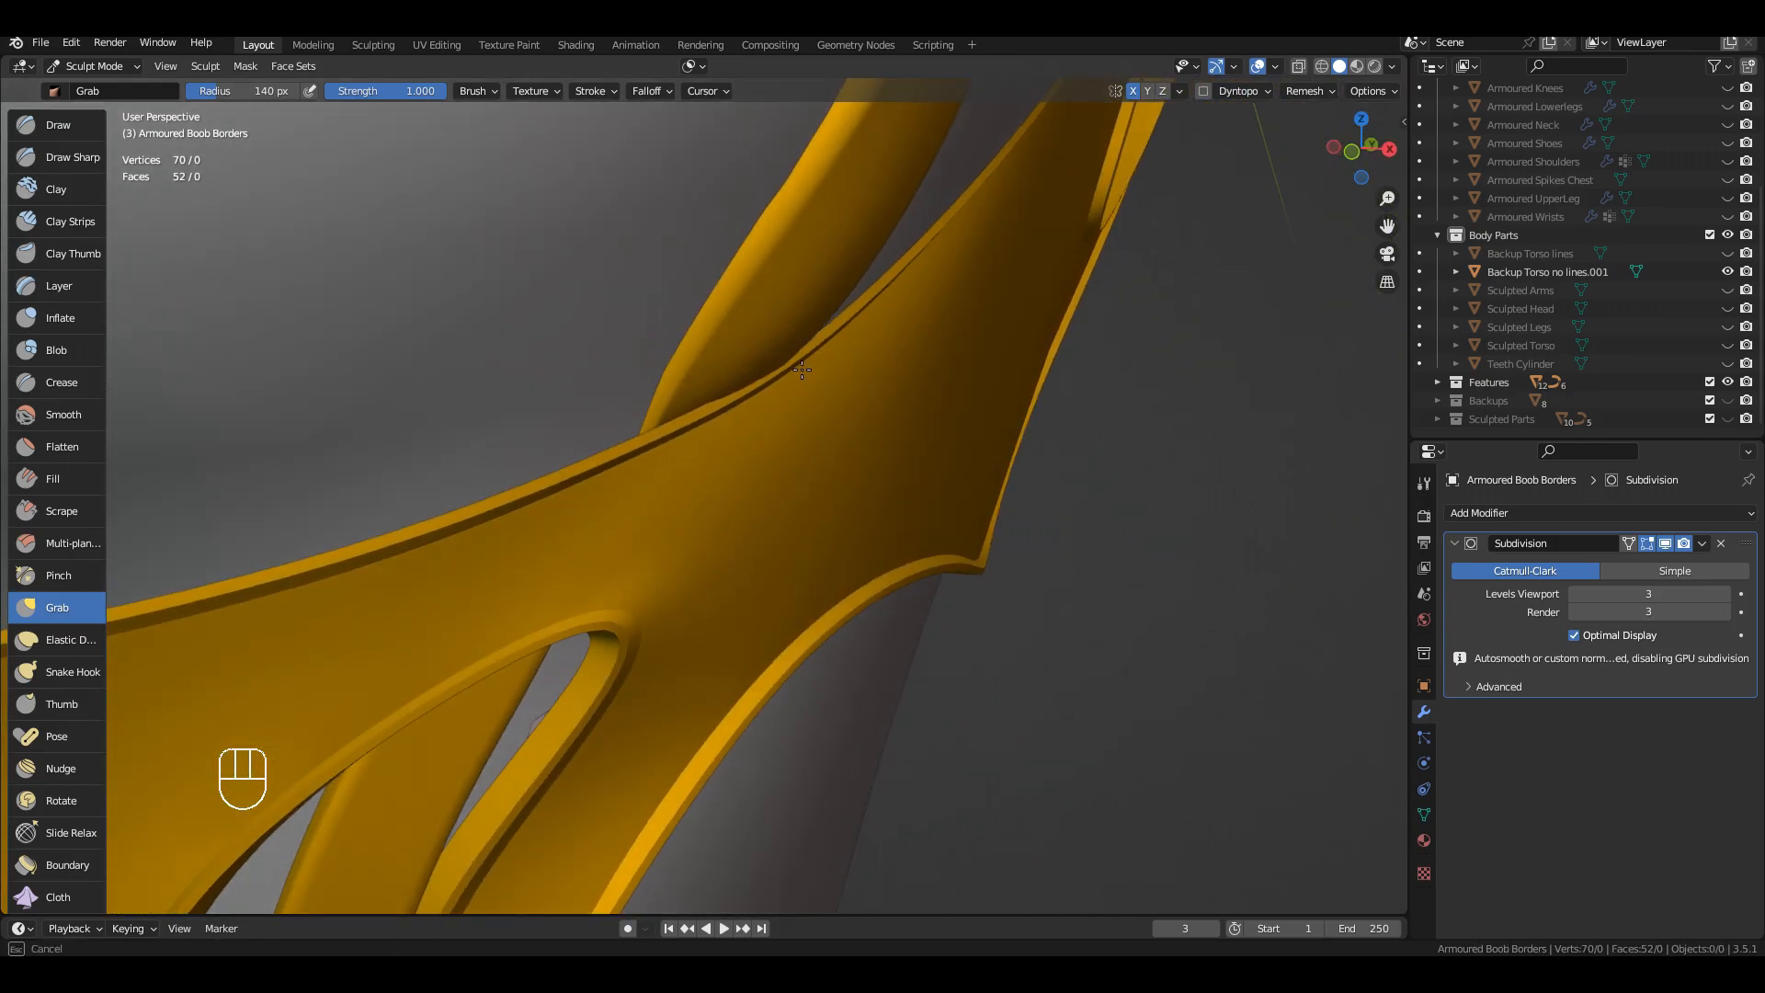
pyautogui.moveTo(806, 361)
pyautogui.mouseDown(button='middle')
pyautogui.moveTo(721, 382)
pyautogui.moveTo(748, 236)
pyautogui.moveTo(701, 316)
pyautogui.moveTo(758, 521)
pyautogui.moveTo(774, 510)
pyautogui.mouseUp(button='middle')
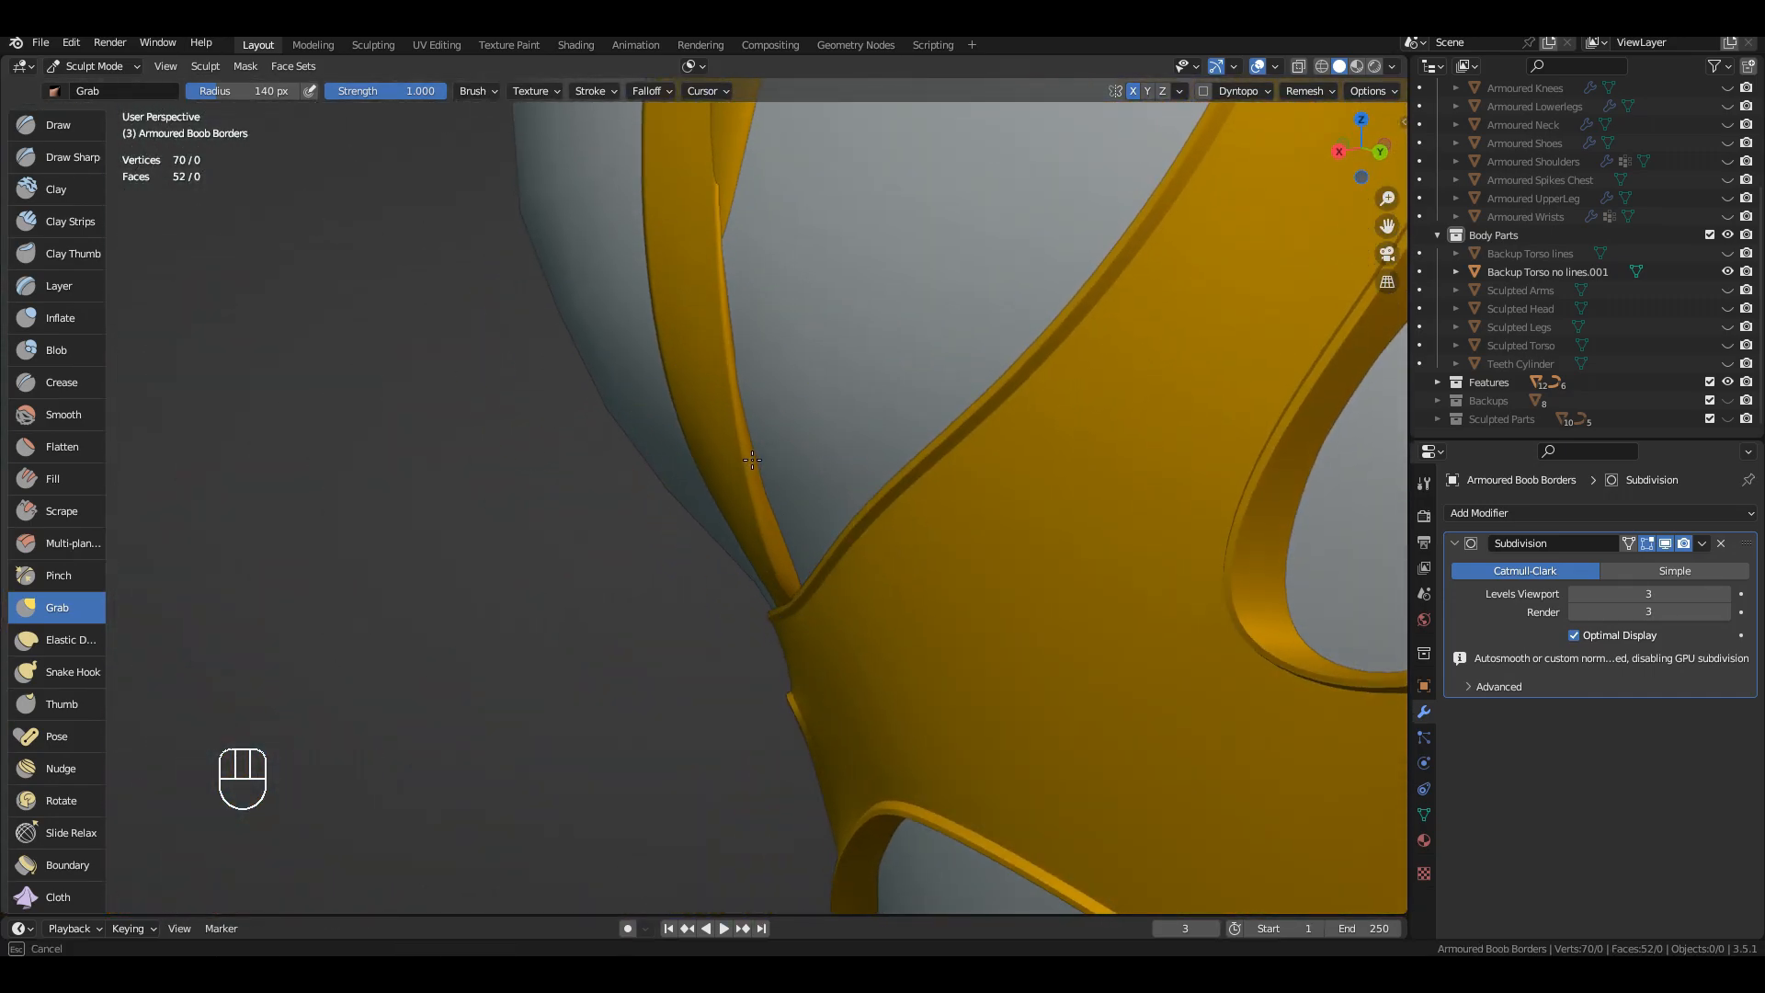
pyautogui.scroll(3, 759, 531)
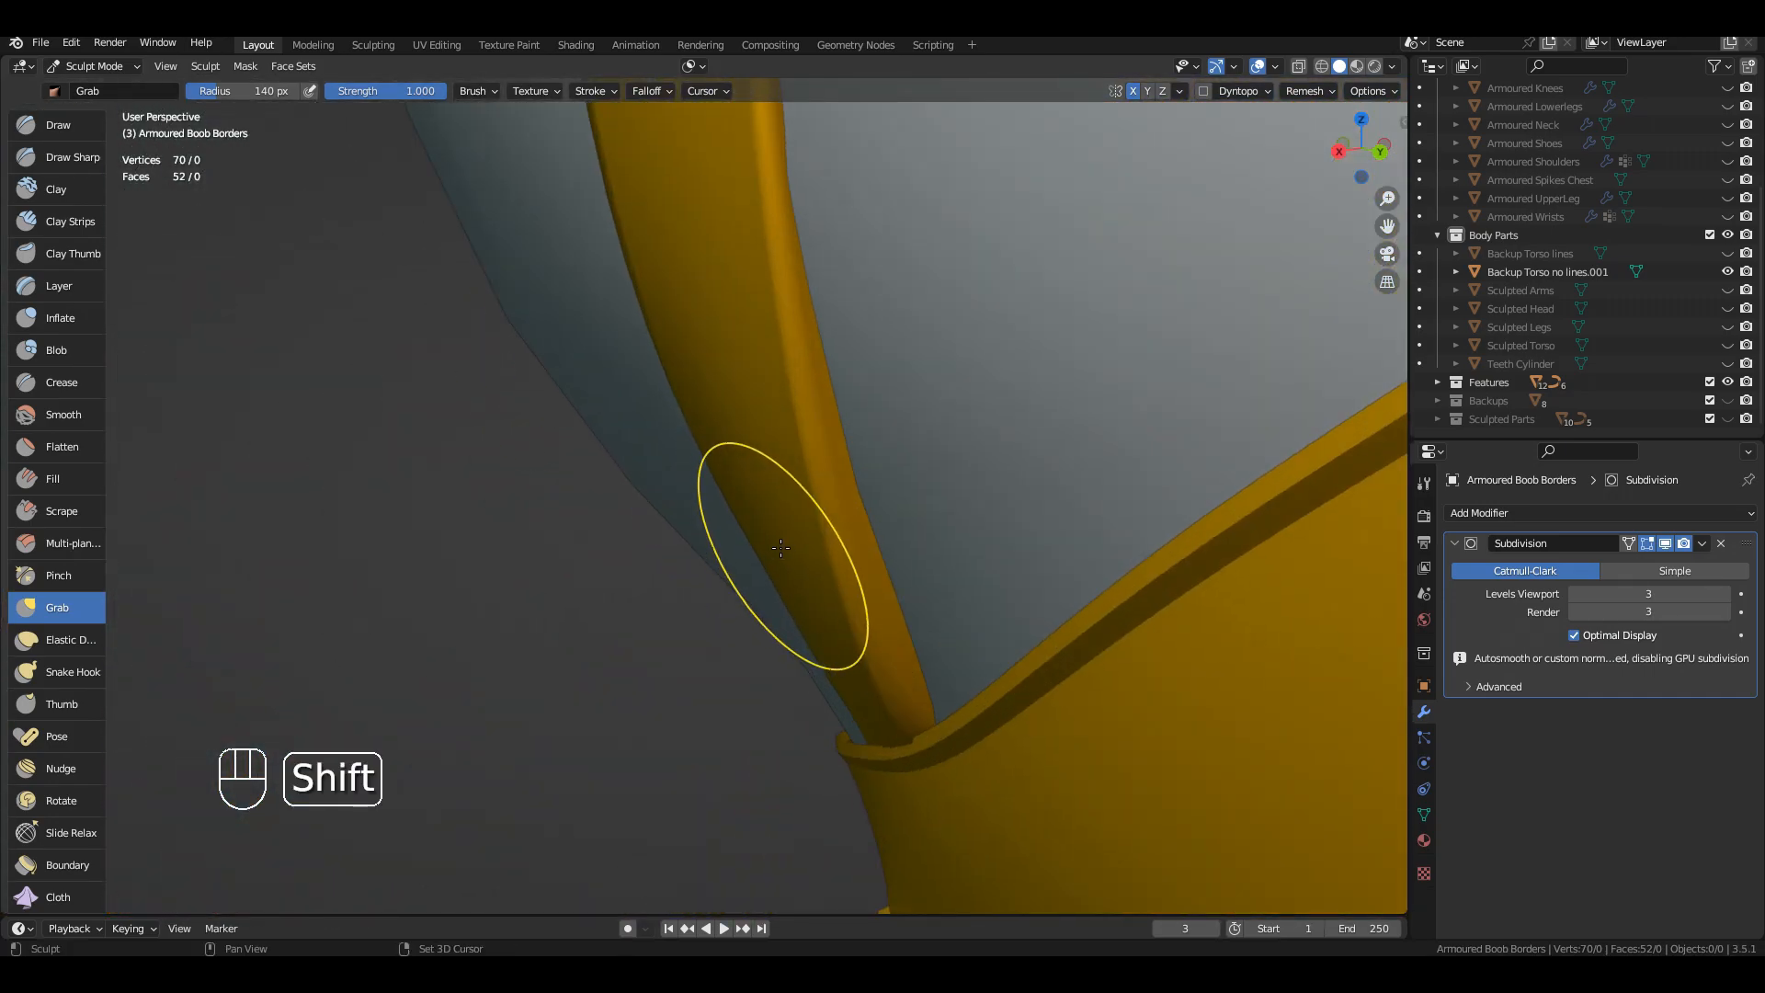
pyautogui.keyDown('shift'); pyautogui.moveTo(784, 556); pyautogui.dragTo(818, 698, button='middle'); pyautogui.keyUp('shift')
pyautogui.moveTo(818, 699); pyautogui.dragTo(831, 659, button='middle')
pyautogui.moveTo(839, 554); pyautogui.dragTo(863, 588, button='middle')
pyautogui.scroll(-4, 862, 587)
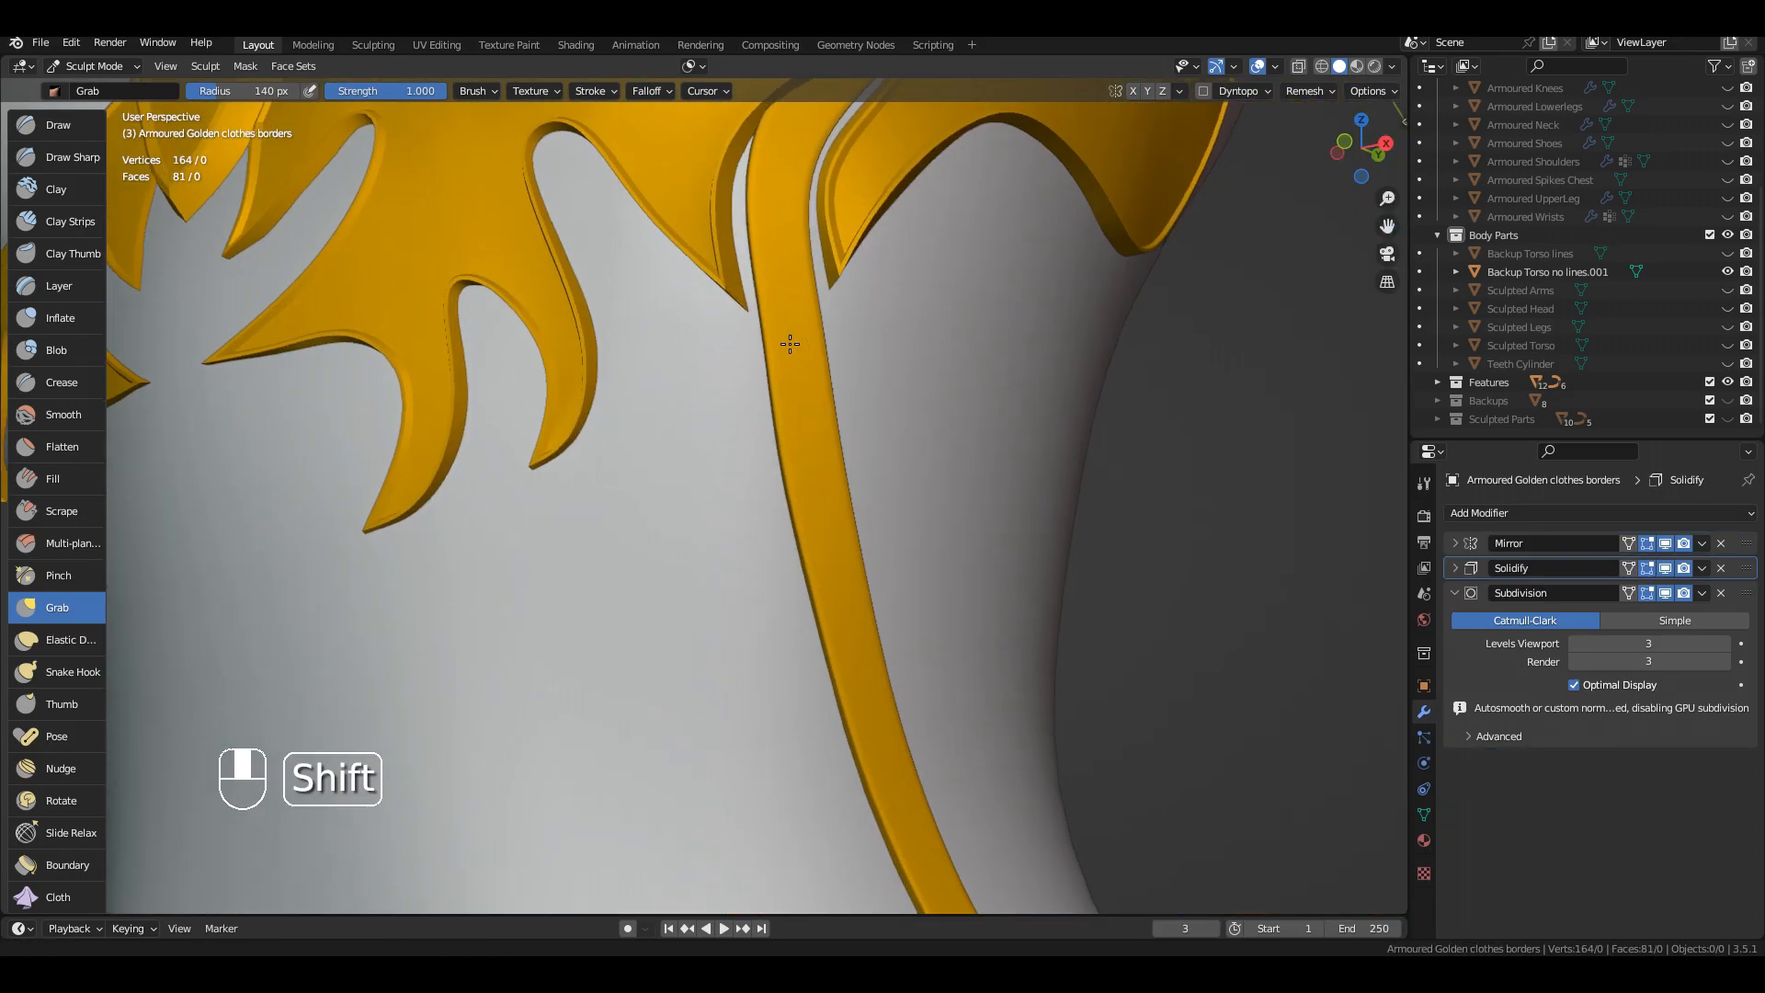
# Step: Grab the upper part of the side strip in Armoured Golden clothes borders across toward the chest armour's outer prong
pyautogui.keyDown('shift'); pyautogui.moveTo(788, 343); pyautogui.dragTo(672, 492, button='middle'); pyautogui.keyUp('shift')
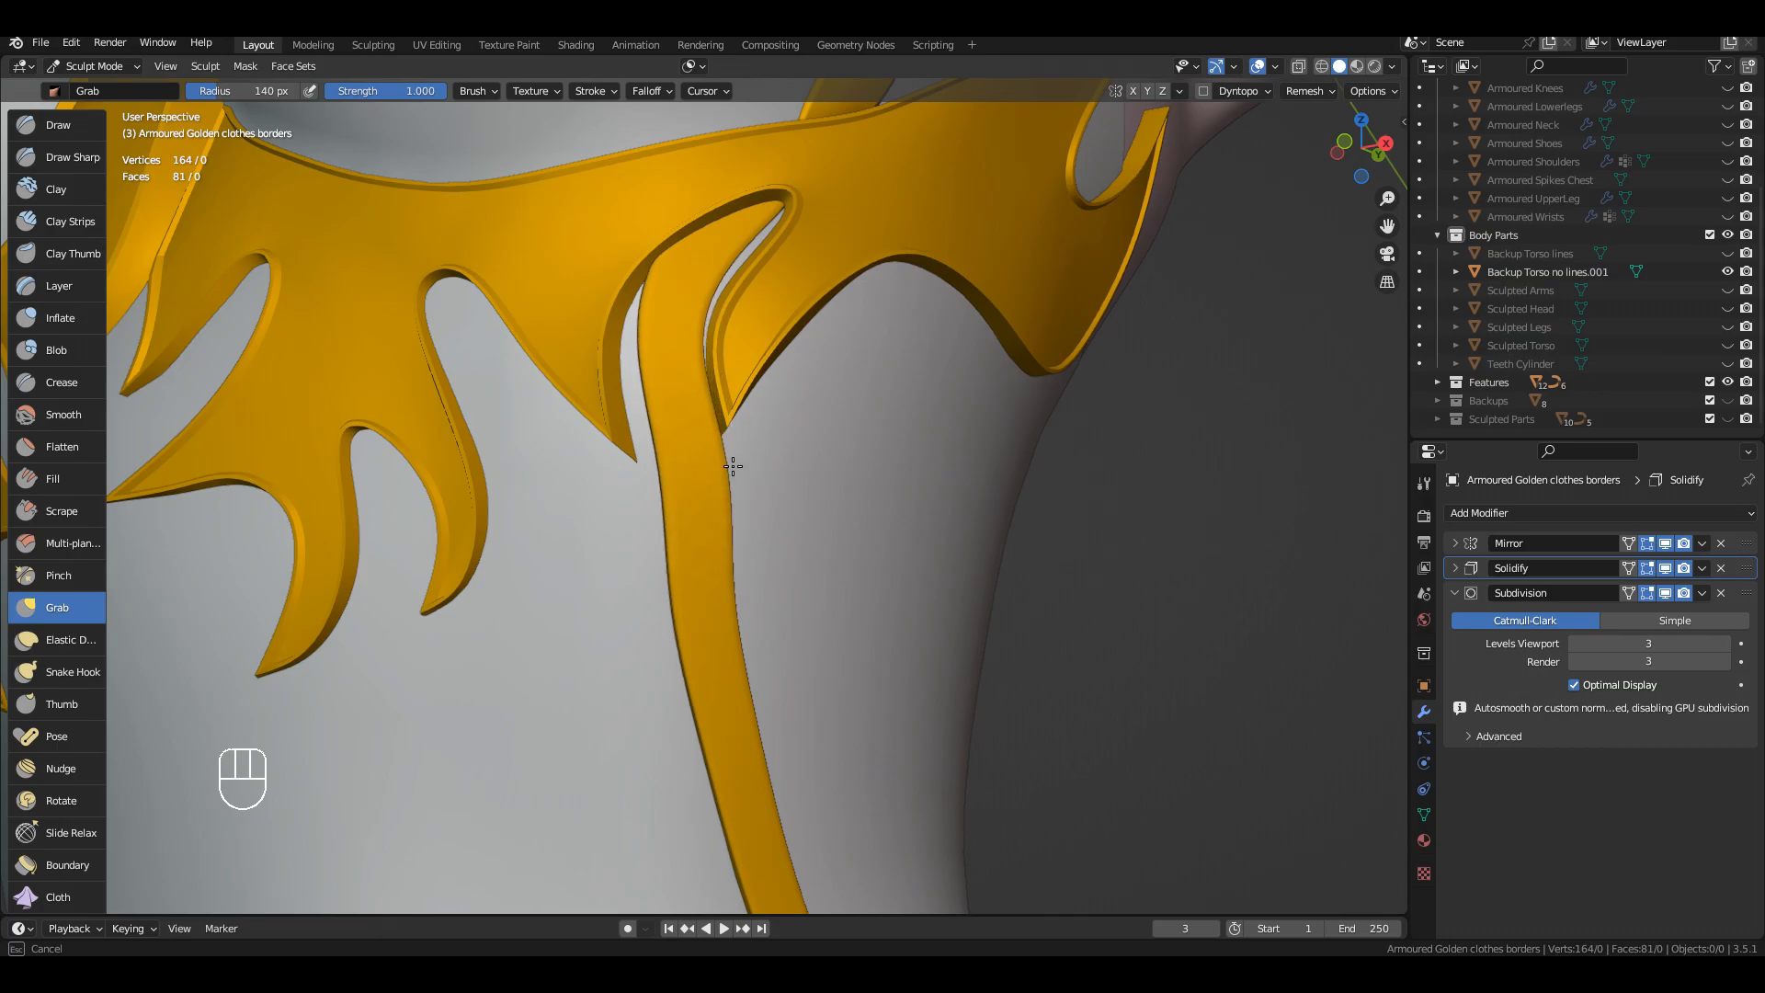
pyautogui.moveTo(715, 604); pyautogui.dragTo(739, 589)
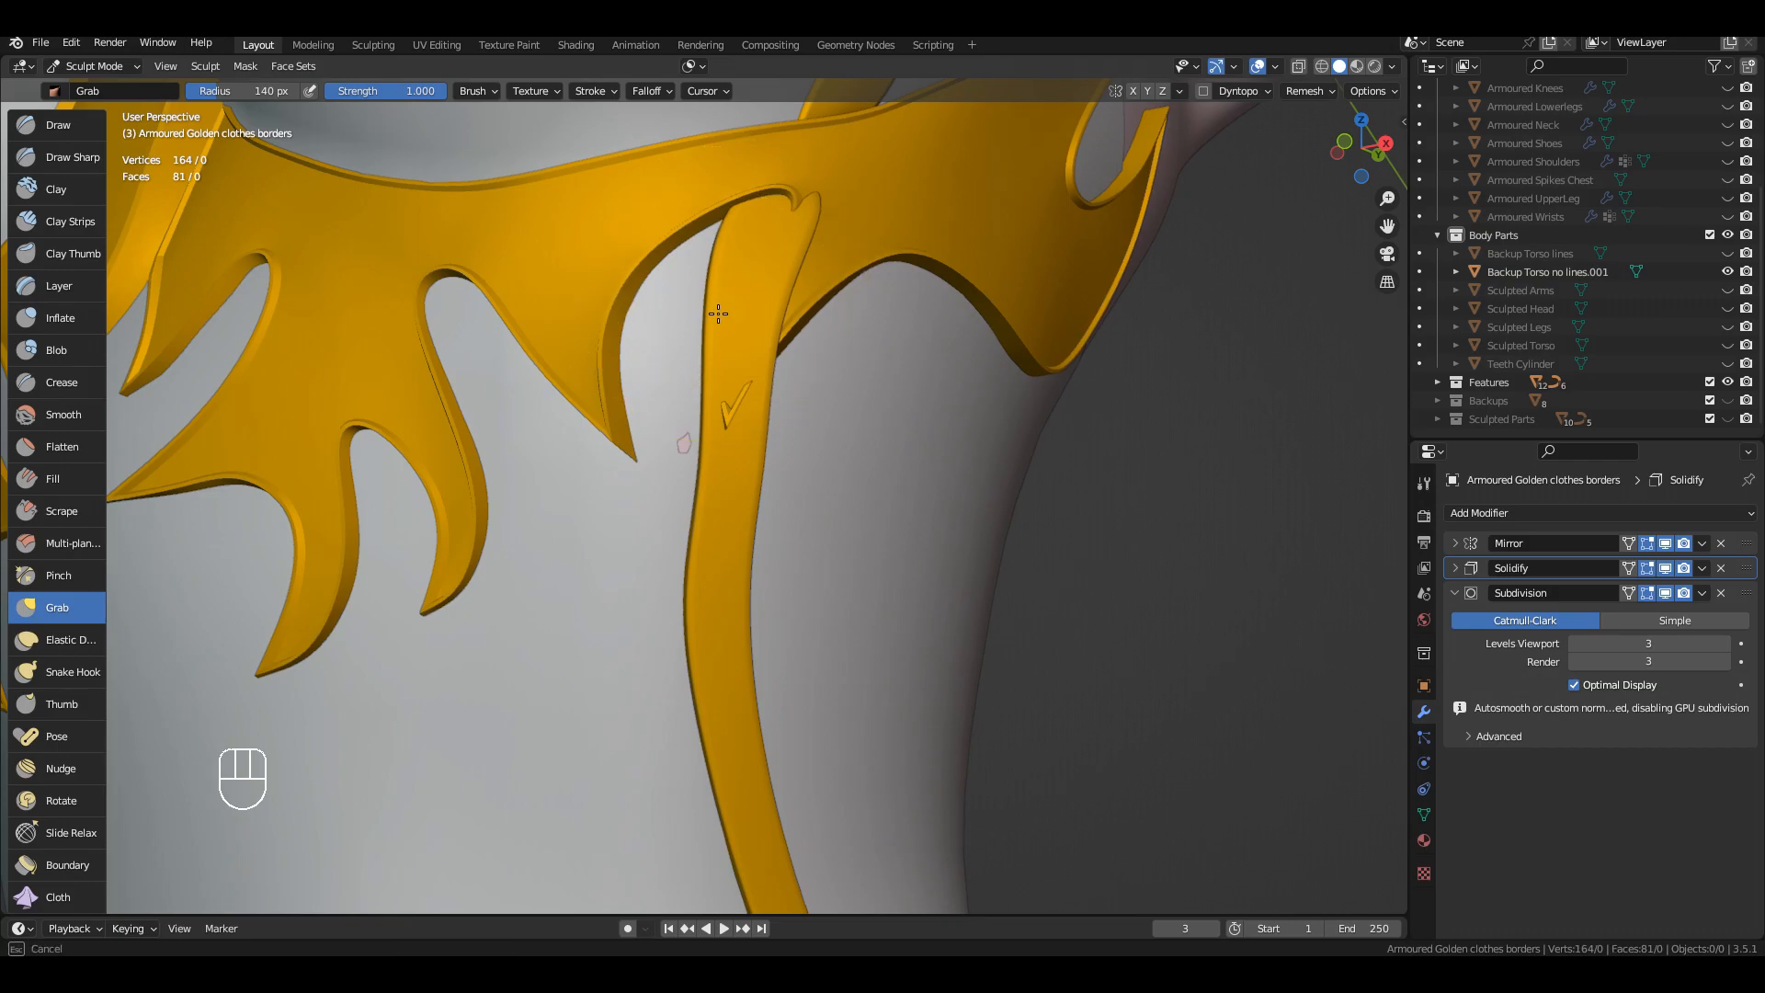
pyautogui.keyDown('shift'); pyautogui.moveTo(796, 368); pyautogui.dragTo(799, 366, button='middle'); pyautogui.keyUp('shift')
pyautogui.scroll(3, 801, 365)
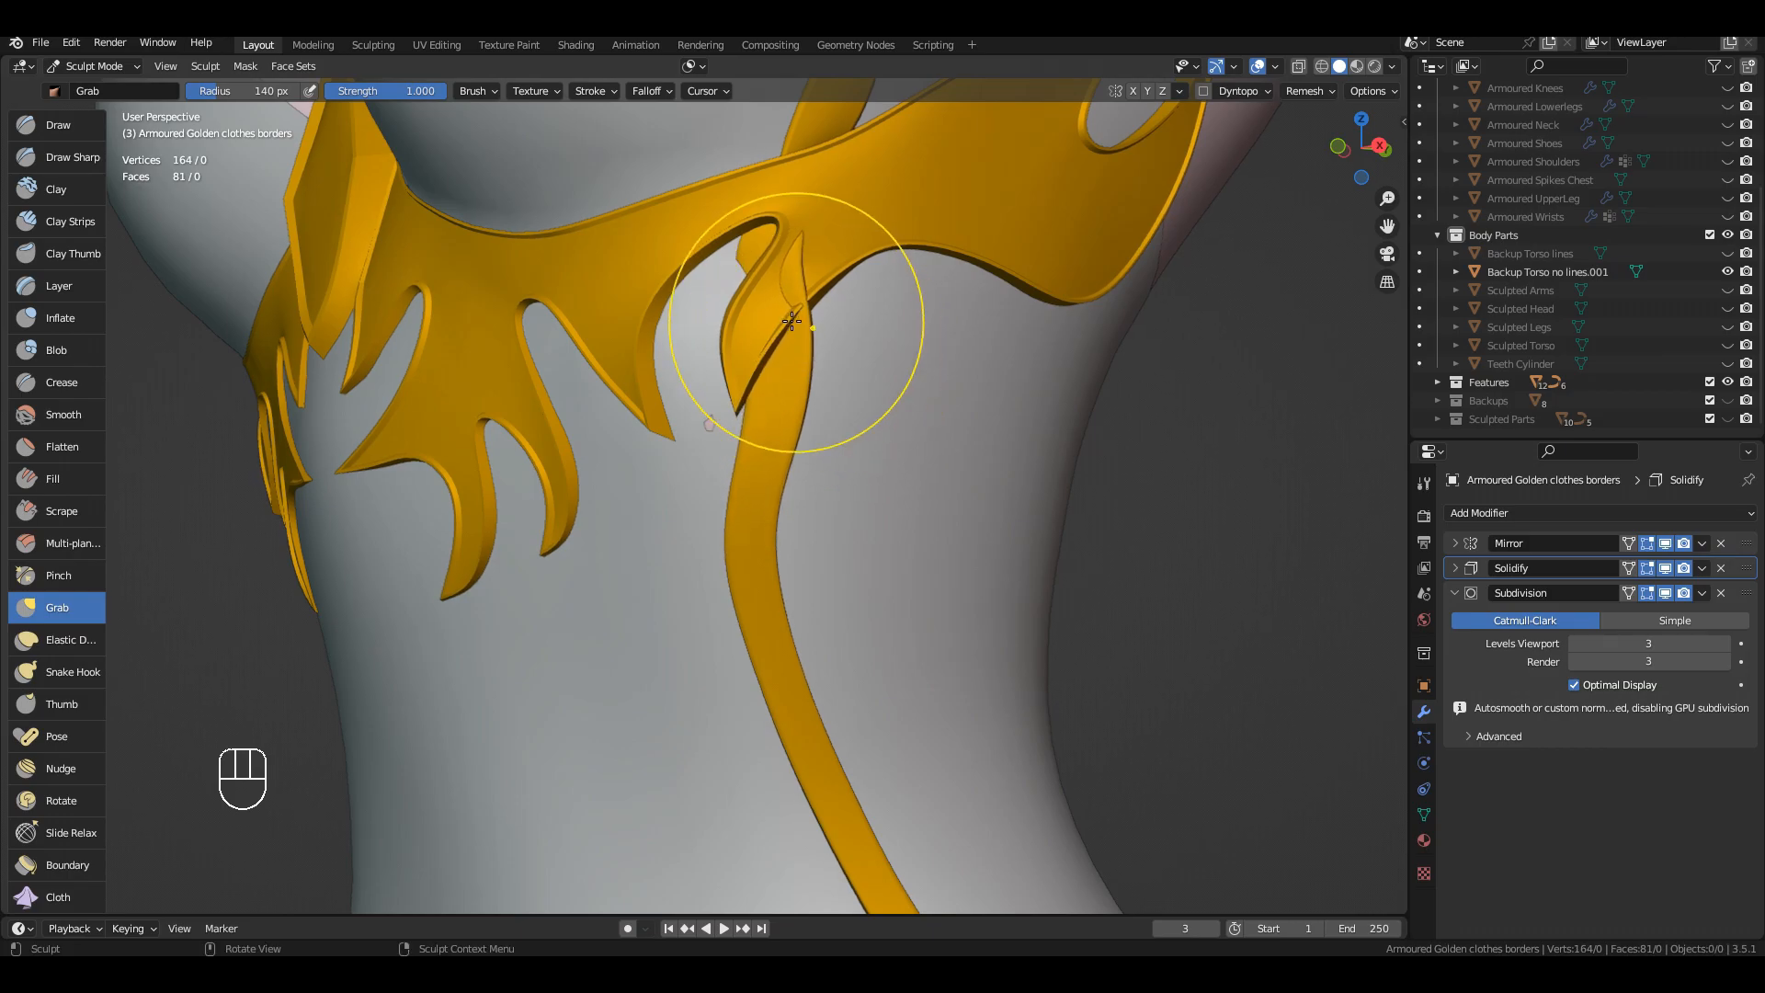
pyautogui.scroll(-3, 830, 315)
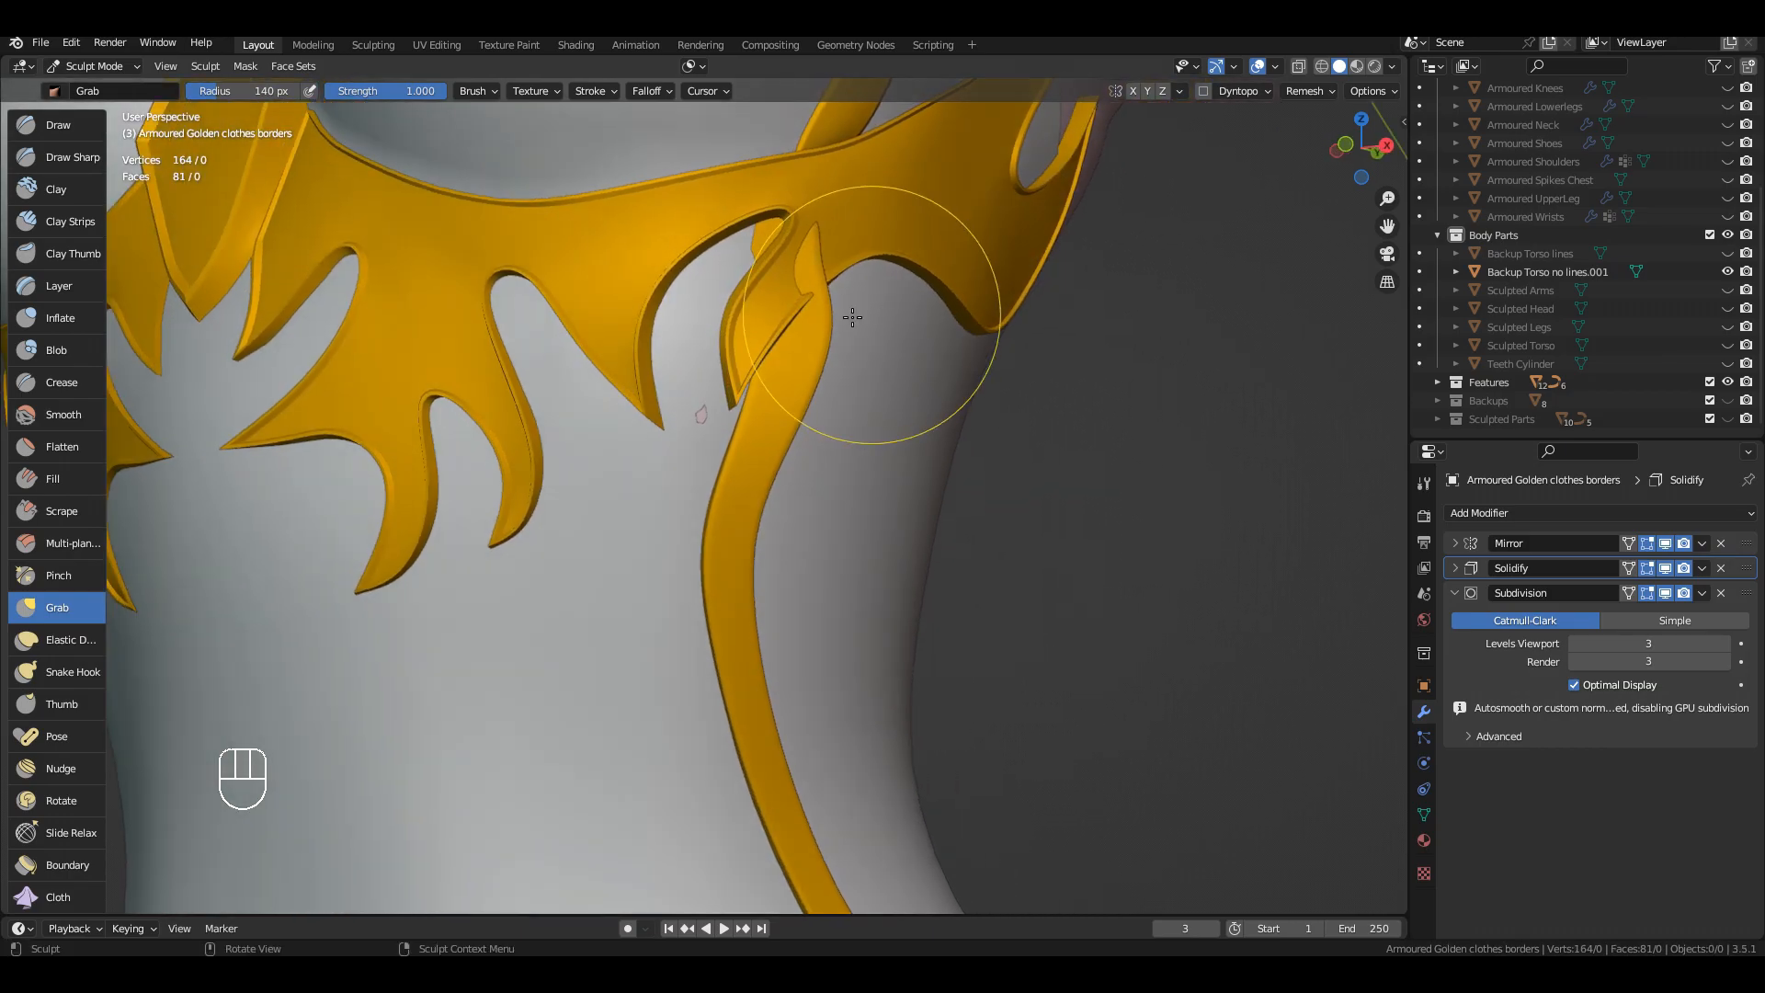
pyautogui.scroll(-4, 828, 310)
pyautogui.moveTo(791, 296); pyautogui.dragTo(788, 402, button='middle')
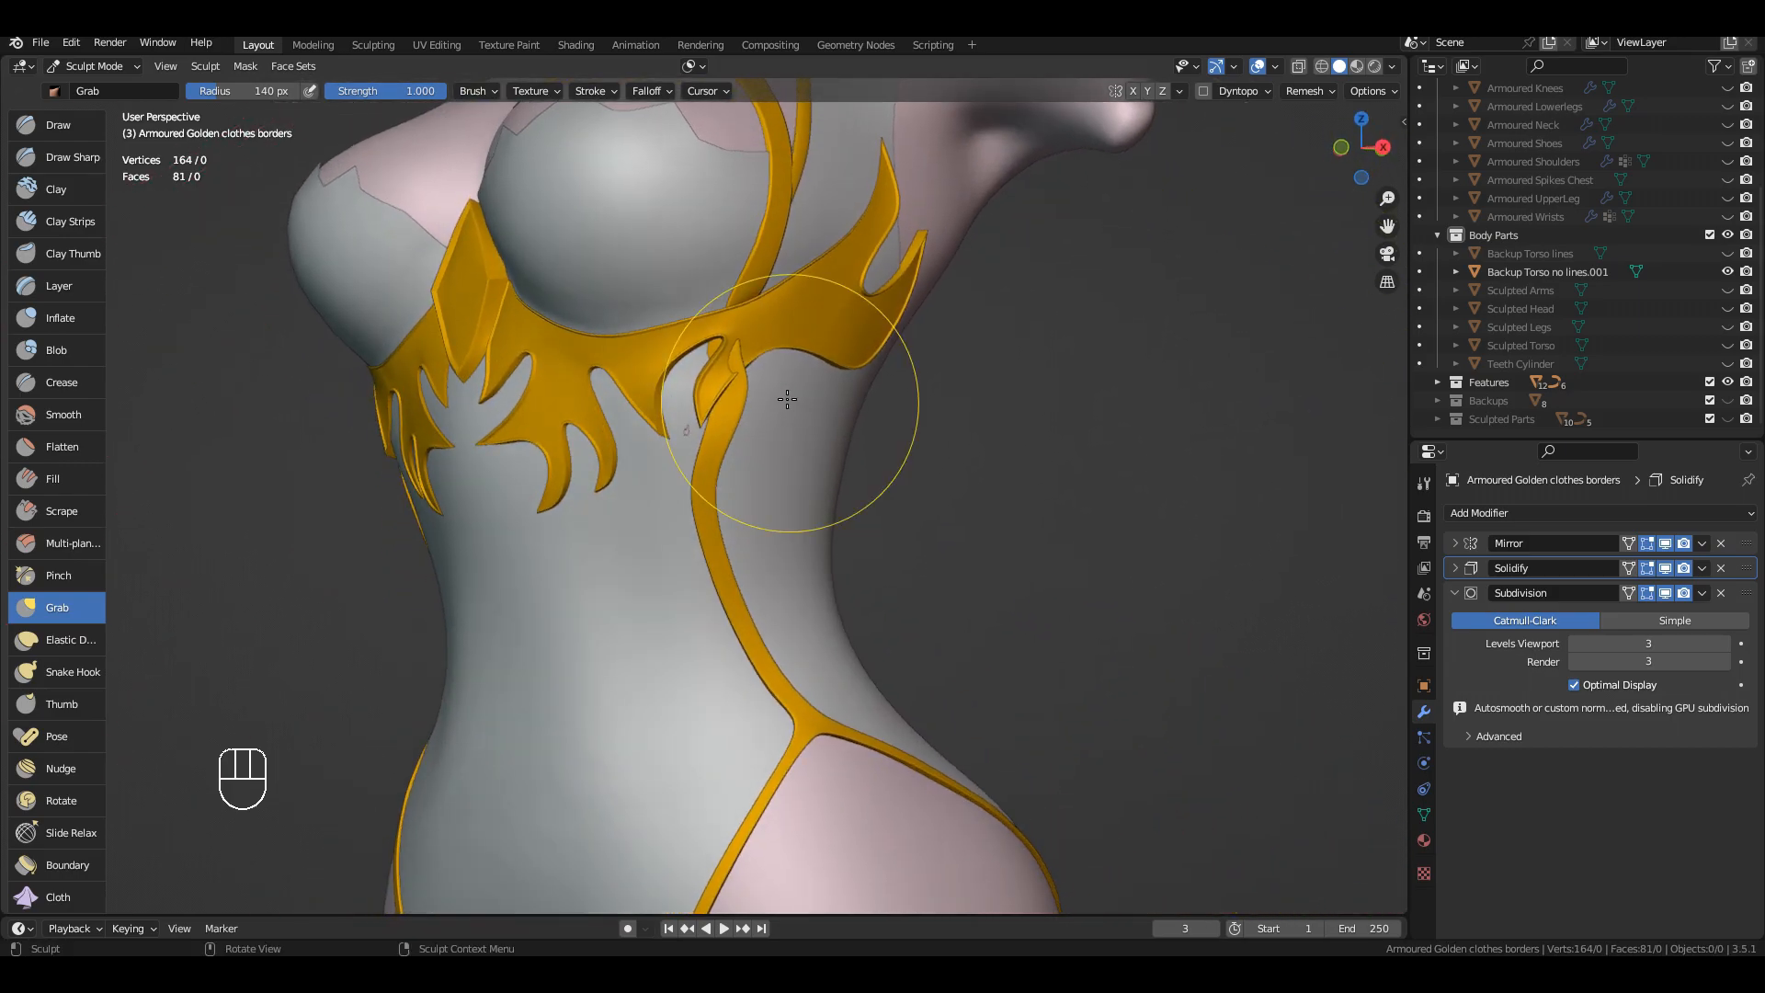
# Step: Reshape the side strip's top end with Grab from the side so it sits behind the chest armour
pyautogui.scroll(5, 789, 395)
pyautogui.scroll(4, 682, 465)
pyautogui.moveTo(792, 252)
pyautogui.keyDown('shift'); pyautogui.mouseDown(button='middle')
pyautogui.moveTo(681, 466)
pyautogui.moveTo(478, 516)
pyautogui.moveTo(543, 486)
pyautogui.mouseUp(button='middle'); pyautogui.keyUp('shift')
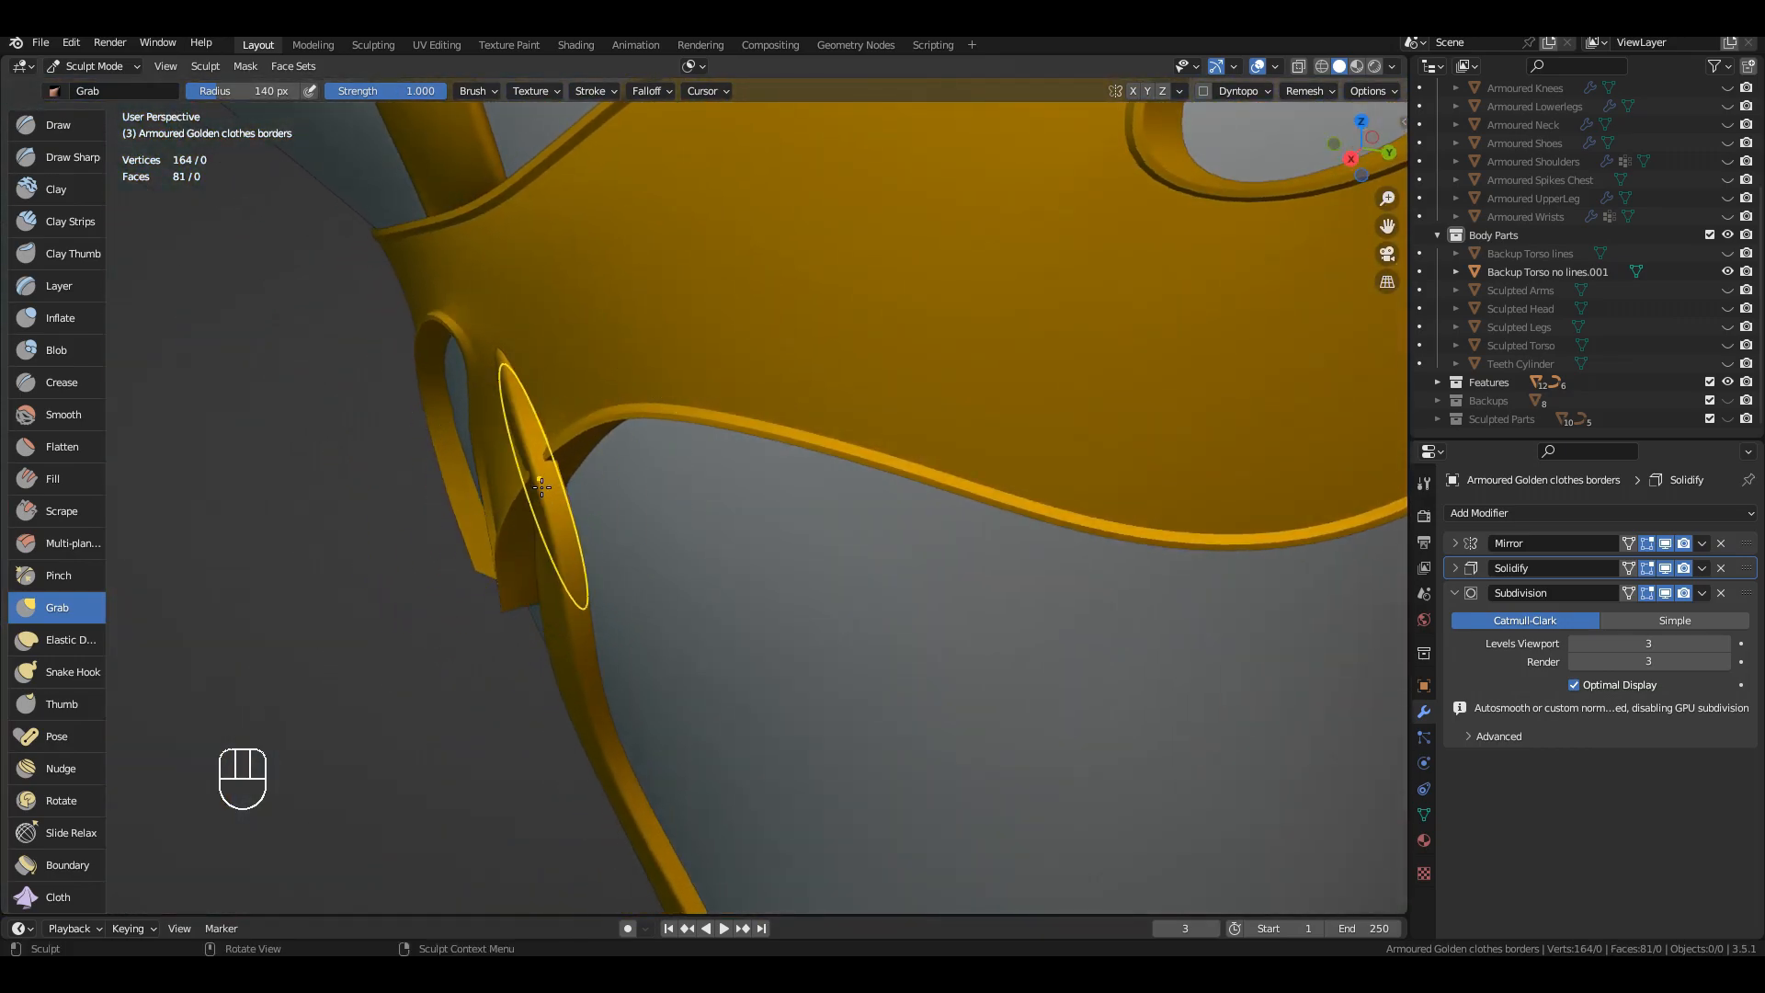
pyautogui.moveTo(547, 481); pyautogui.dragTo(659, 481, button='middle')
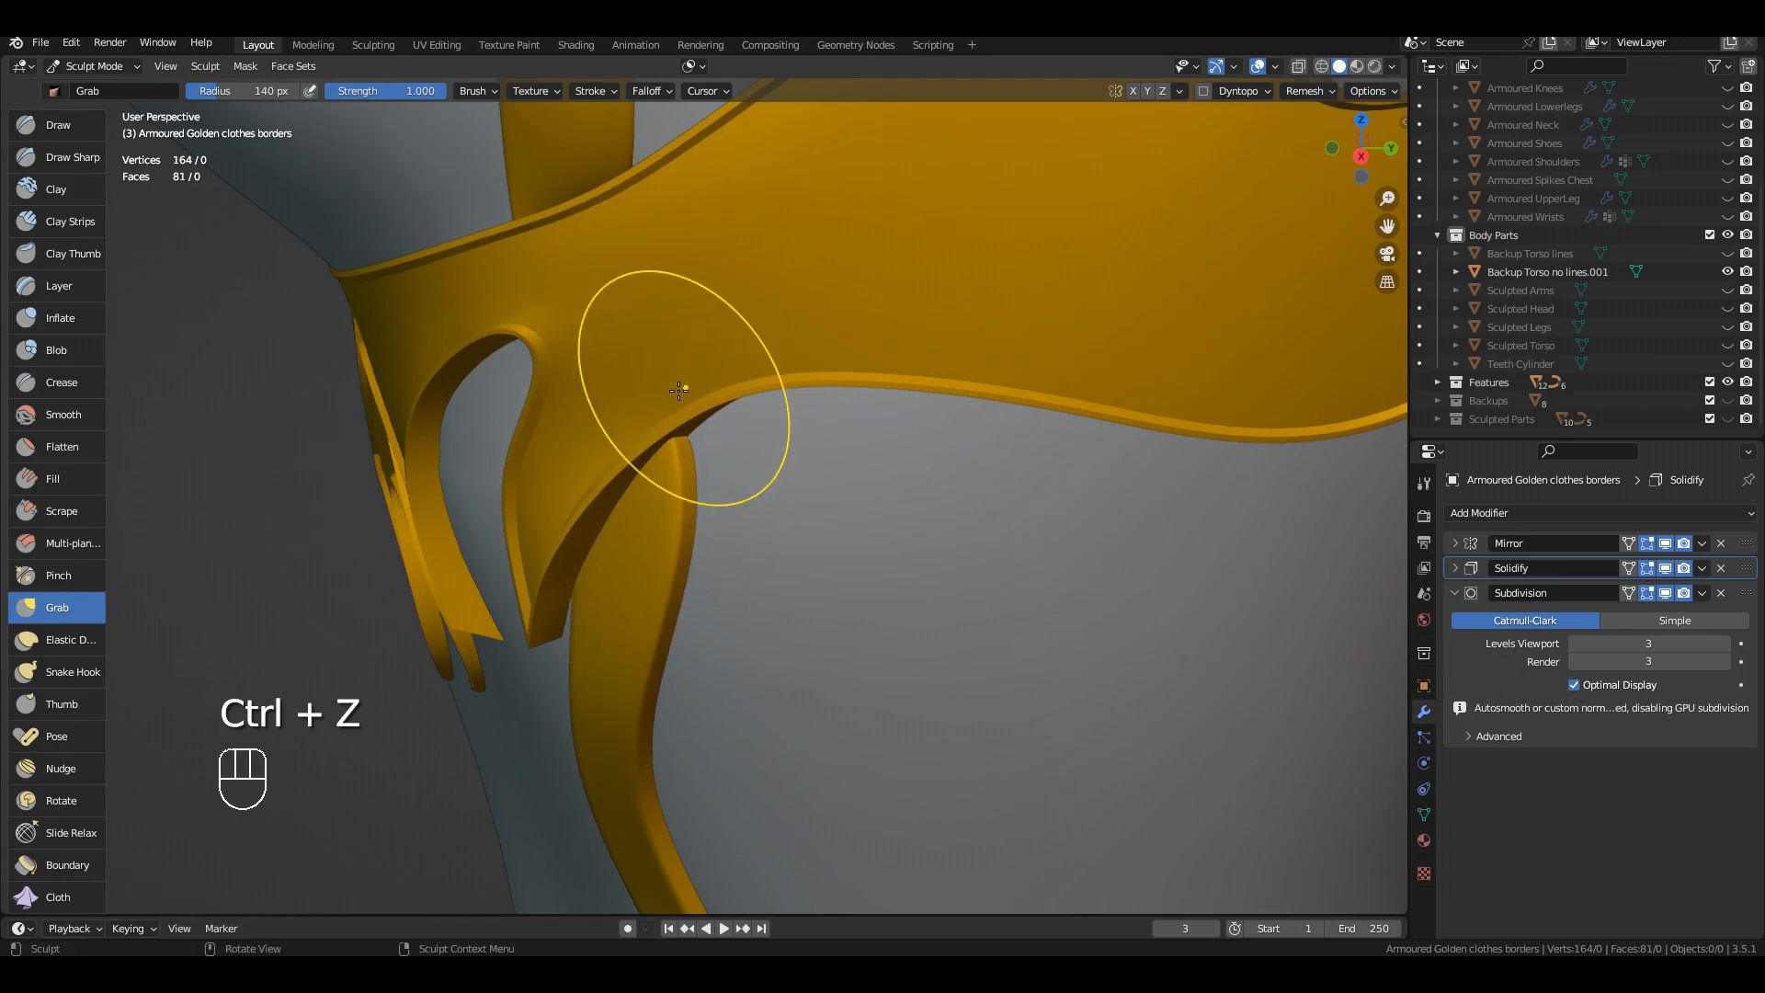
# Step: Inspect the golden side strip from the chest armour down along the torso
pyautogui.scroll(-2, 679, 391)
pyautogui.keyDown('shift'); pyautogui.moveTo(685, 395); pyautogui.dragTo(814, 193, button='middle'); pyautogui.keyUp('shift')
pyautogui.moveTo(814, 193); pyautogui.dragTo(810, 346, button='middle')
pyautogui.scroll(1, 980, 225)
pyautogui.keyDown('shift'); pyautogui.moveTo(800, 602); pyautogui.dragTo(824, 362, button='middle'); pyautogui.keyUp('shift')
pyautogui.scroll(-2, 797, 491)
pyautogui.keyDown('shift'); pyautogui.moveTo(769, 618); pyautogui.dragTo(735, 519, button='middle'); pyautogui.keyUp('shift')
pyautogui.scroll(-3, 710, 501)
pyautogui.scroll(-3, 723, 520)
pyautogui.scroll(1, 751, 497)
pyautogui.keyDown('shift'); pyautogui.moveTo(747, 423); pyautogui.dragTo(643, 432, button='middle'); pyautogui.keyUp('shift')
pyautogui.scroll(6, 744, 551)
pyautogui.keyDown('shift'); pyautogui.moveTo(644, 432); pyautogui.dragTo(678, 620, button='middle'); pyautogui.keyUp('shift')
pyautogui.scroll(-4, 678, 619)
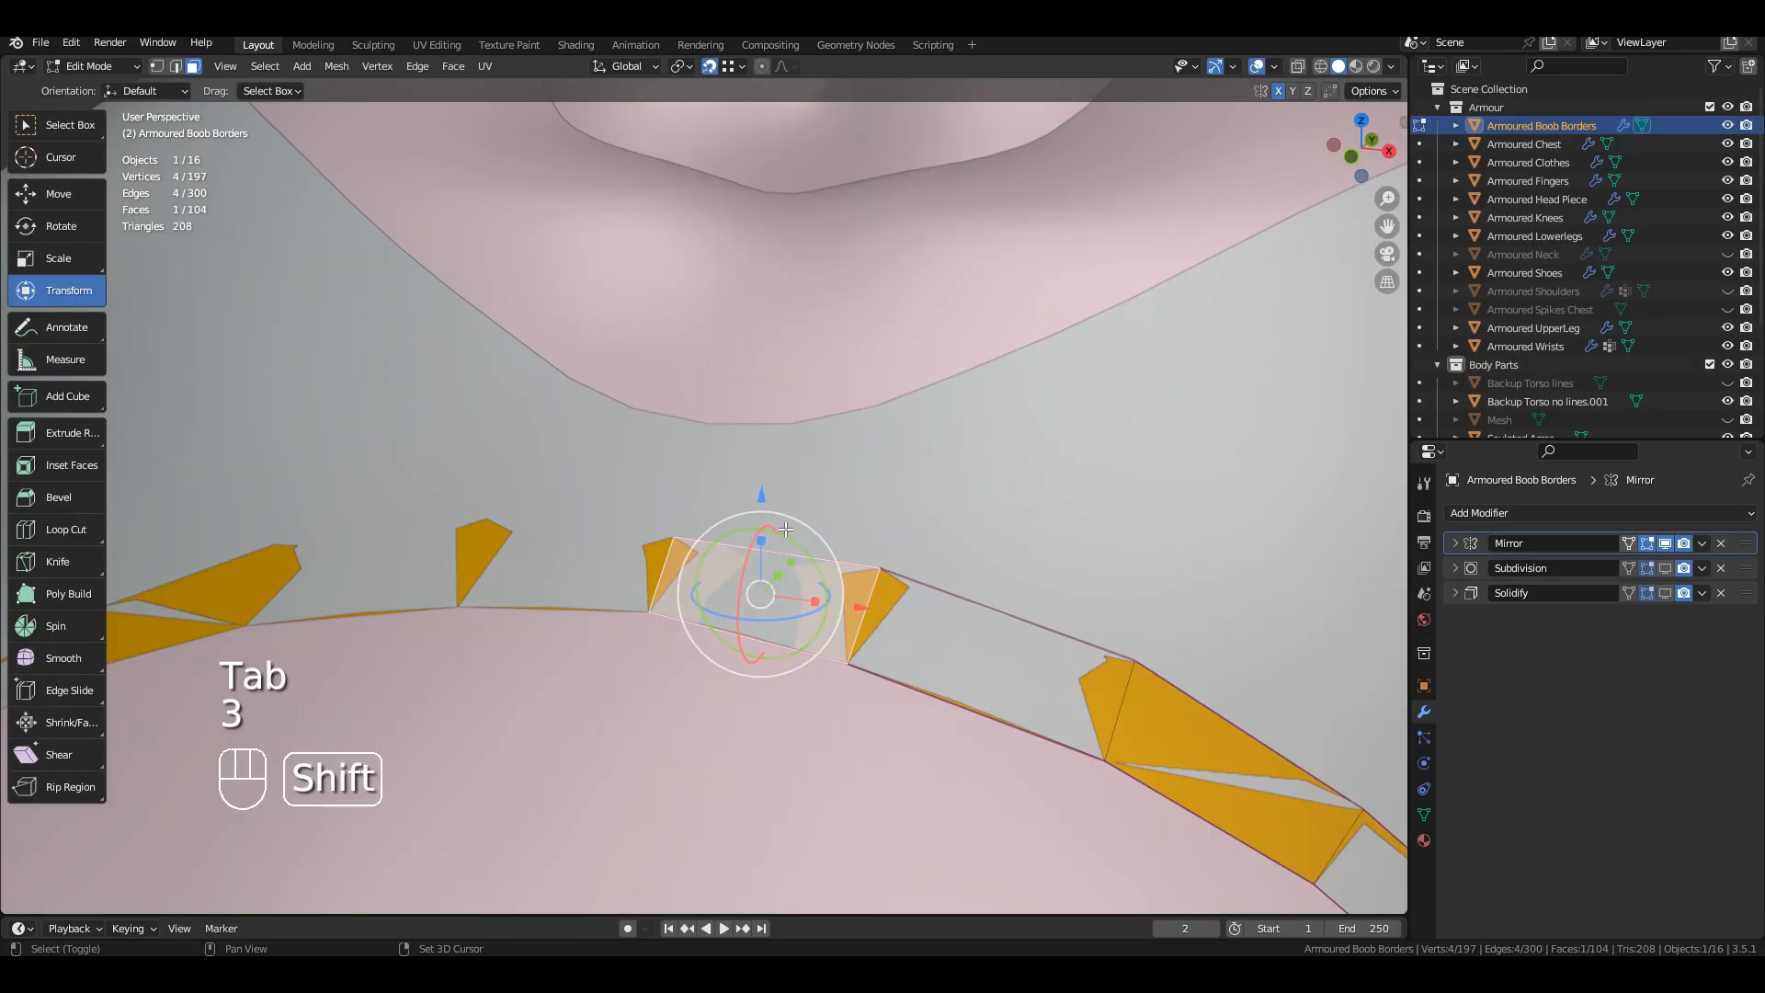
# Step: Duplicate the selected face of Armoured Boob Borders just above the border strip and set the object to display In Front
pyautogui.hotkey('shift', 'd')
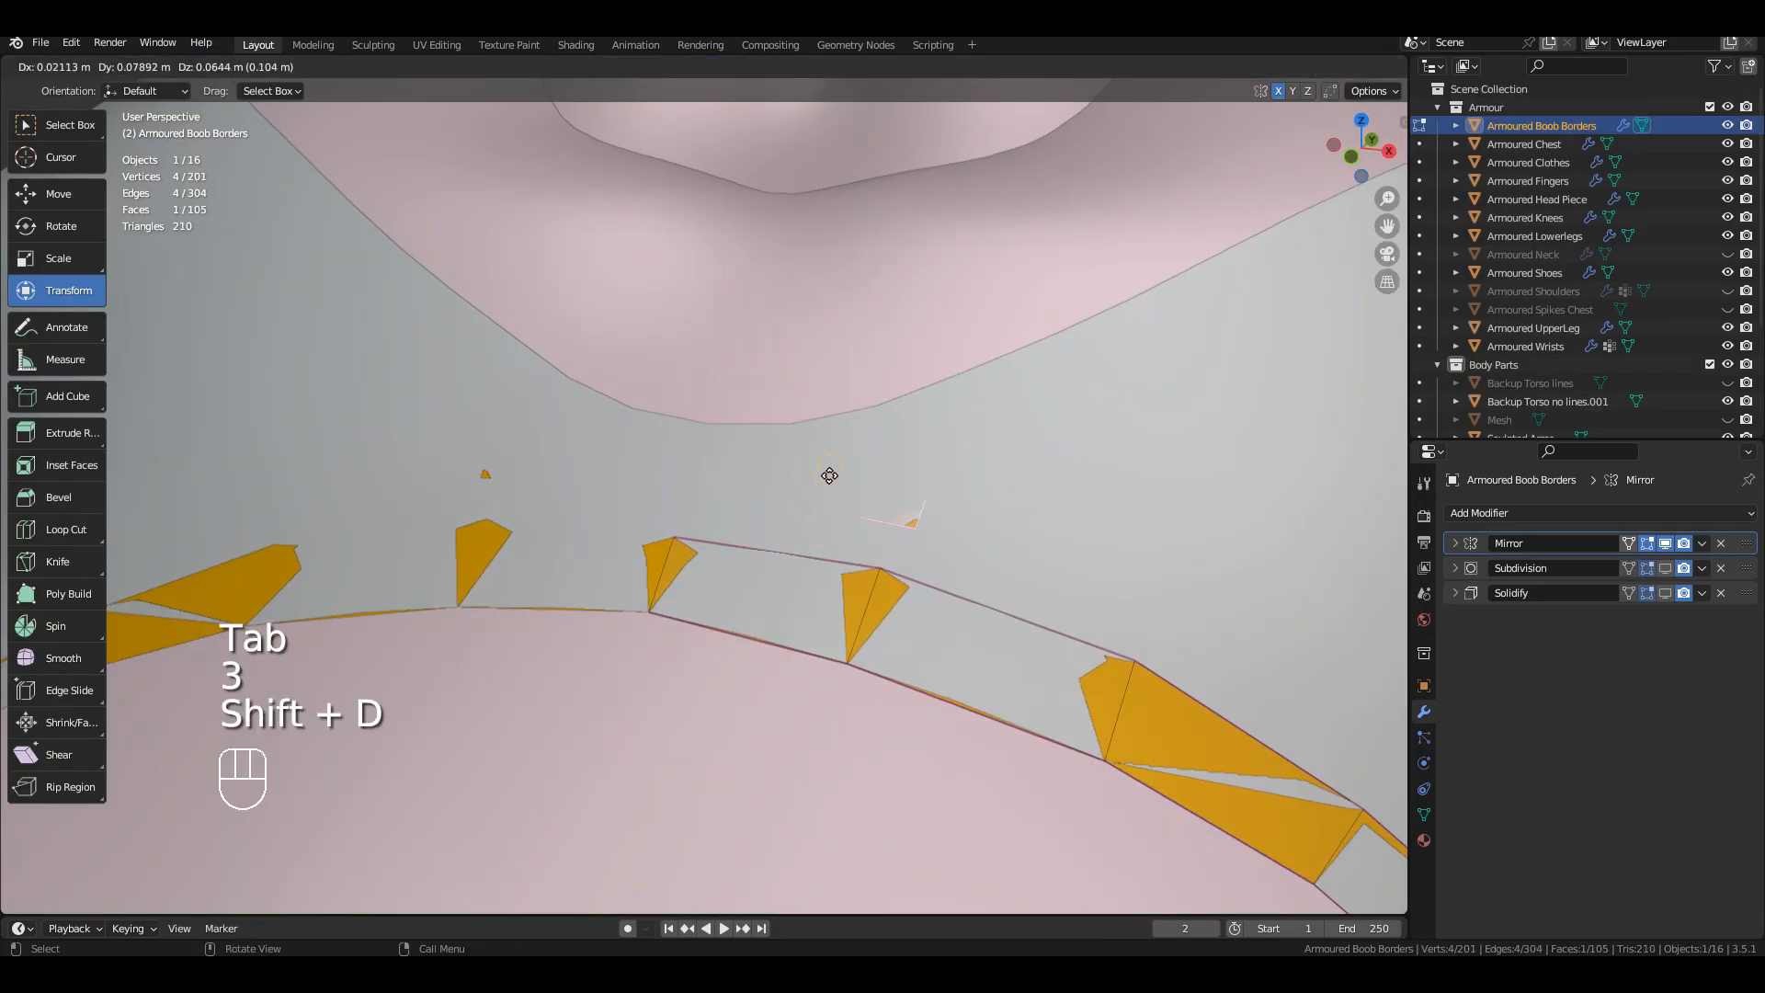
pyautogui.click(812, 479)
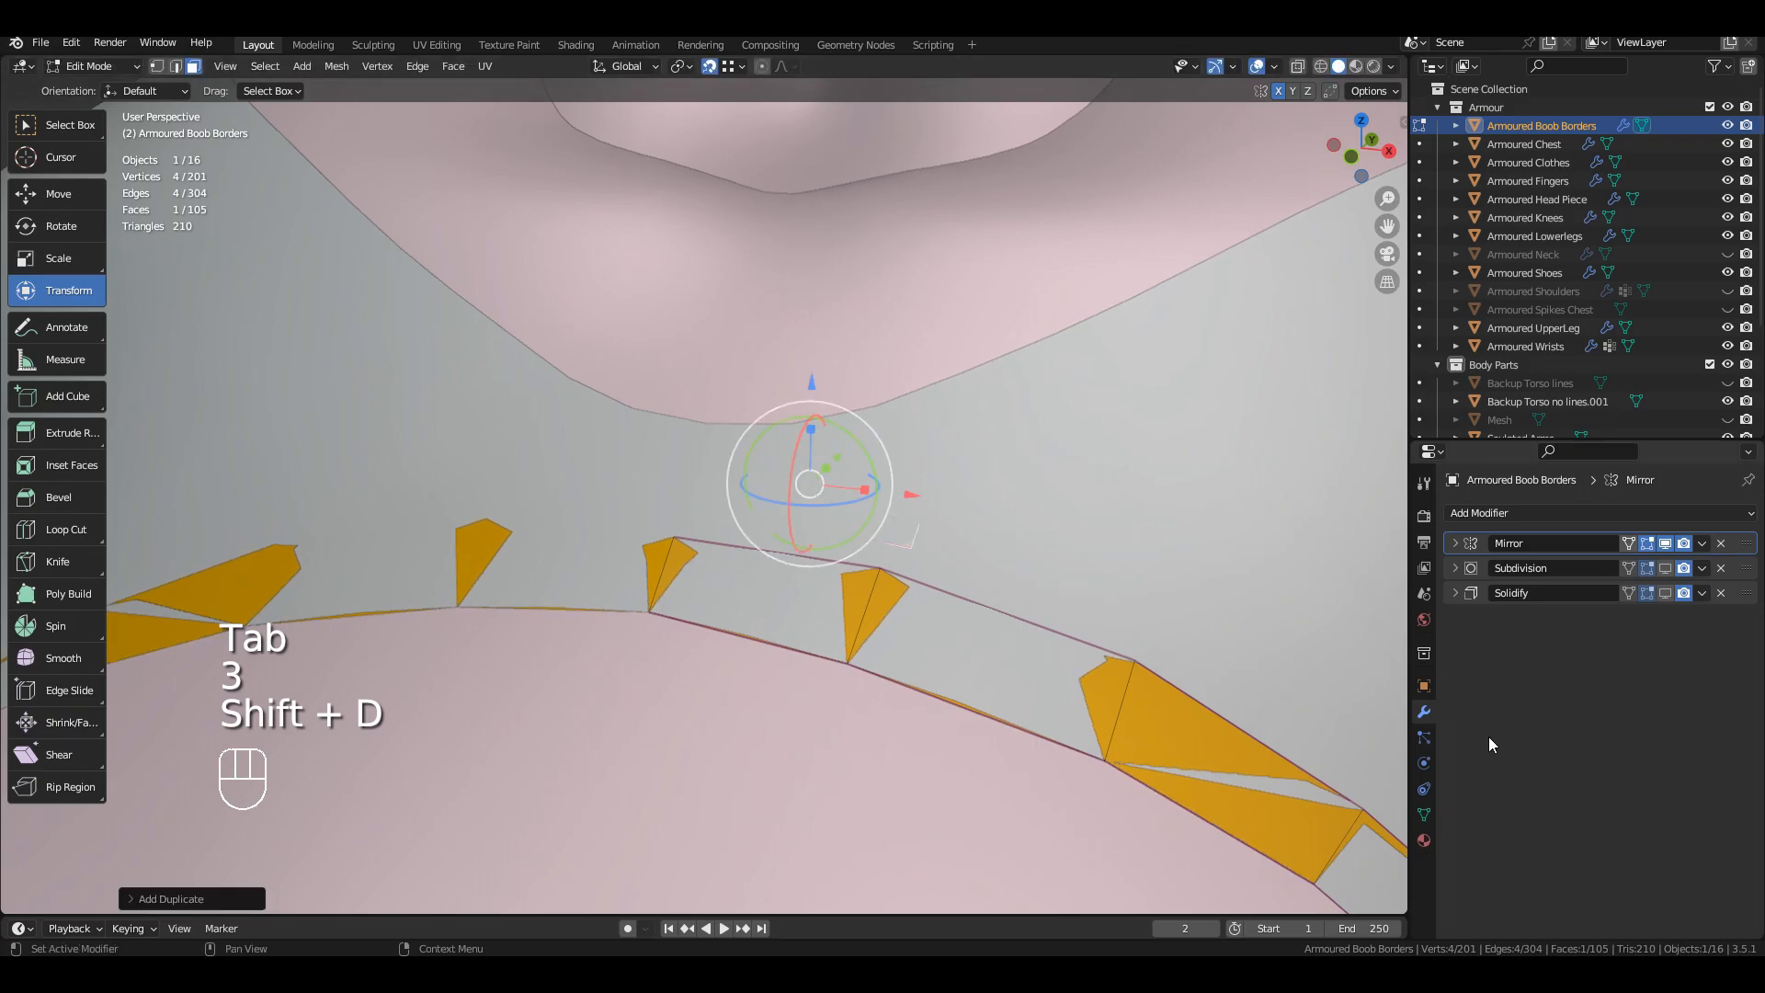
pyautogui.click(1424, 687)
pyautogui.scroll(-9, 1517, 910)
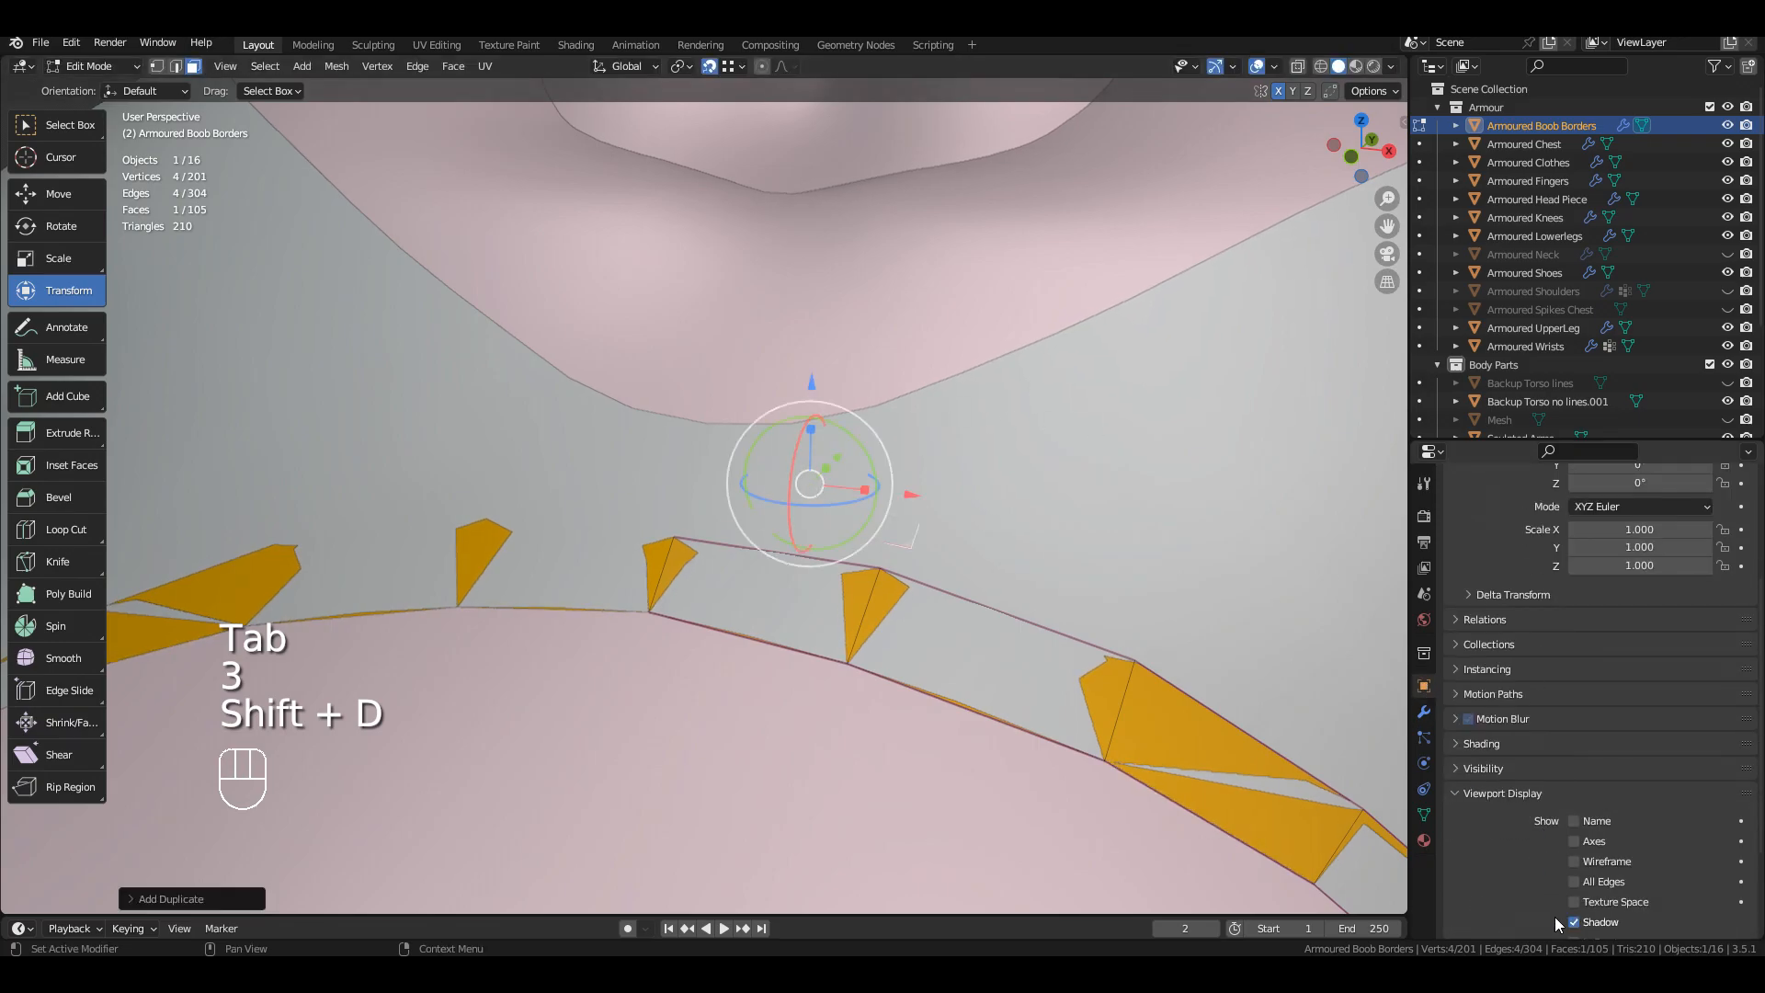
pyautogui.click(1574, 805)
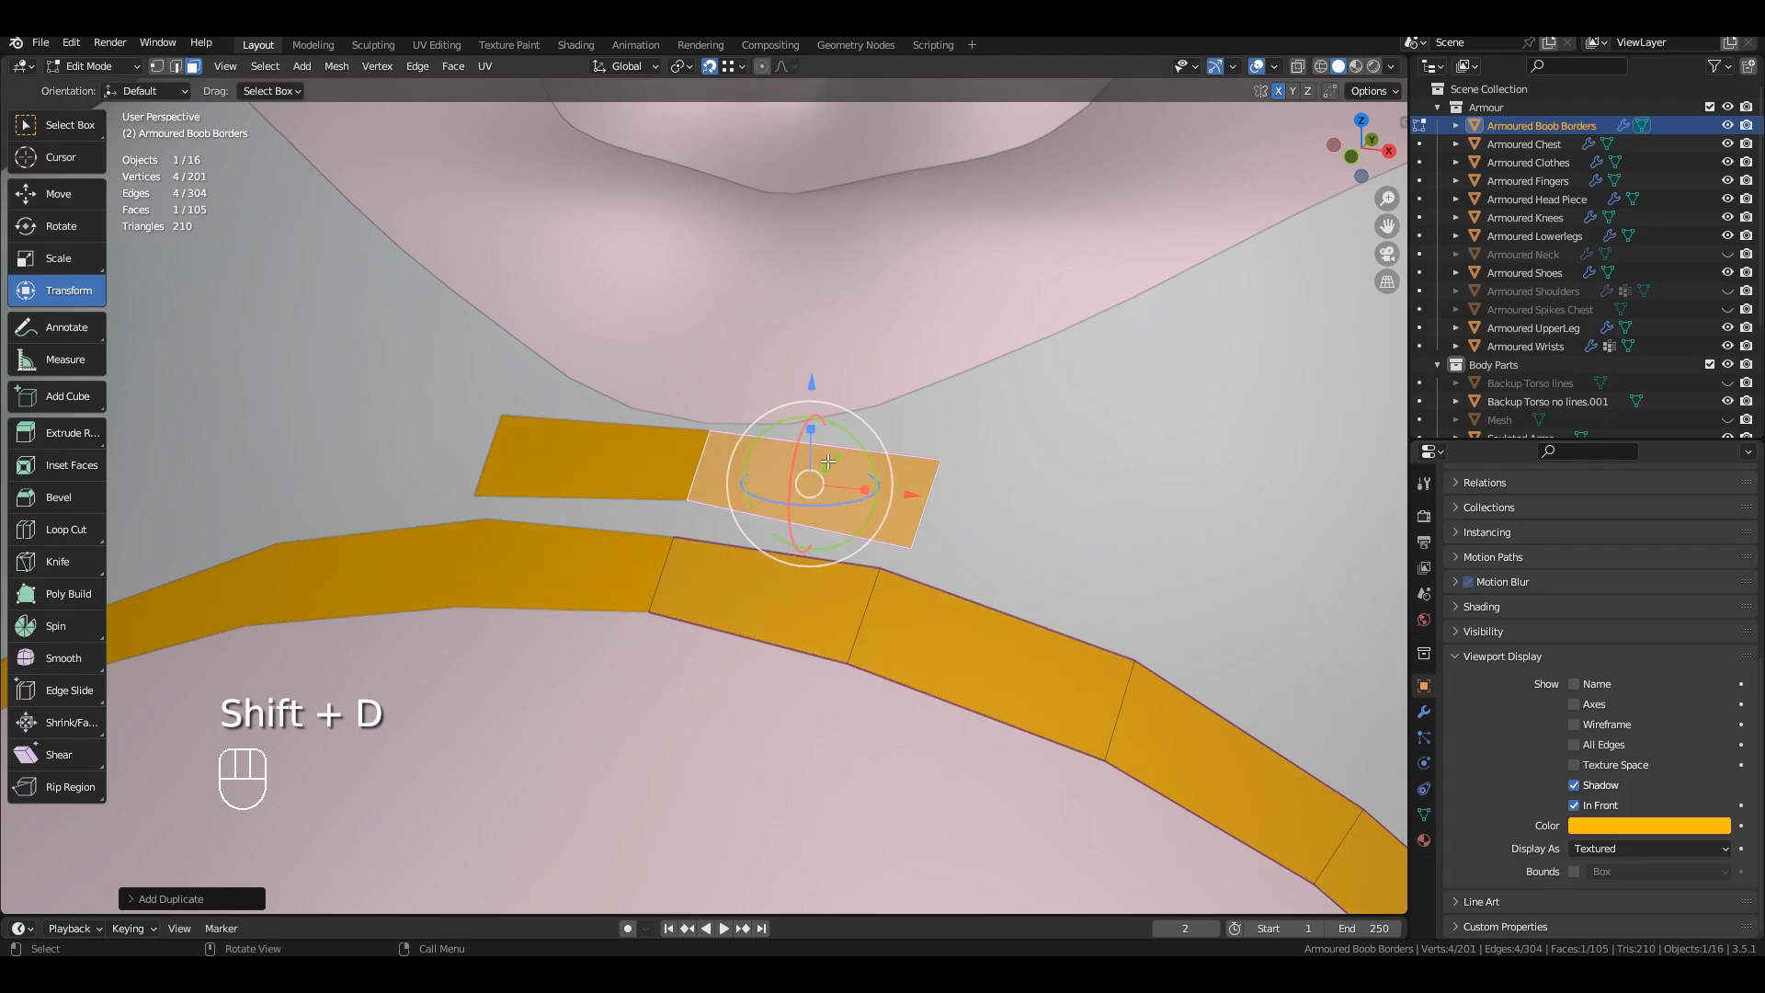
# Step: Edit Armoured Boob Borders together with Armoured Clothes and move the duplicated face's vertices onto the clothes mesh's upper rim
pyautogui.keyDown('shift'); pyautogui.moveTo(783, 476); pyautogui.dragTo(820, 550, button='middle'); pyautogui.keyUp('shift')
pyautogui.press('1')
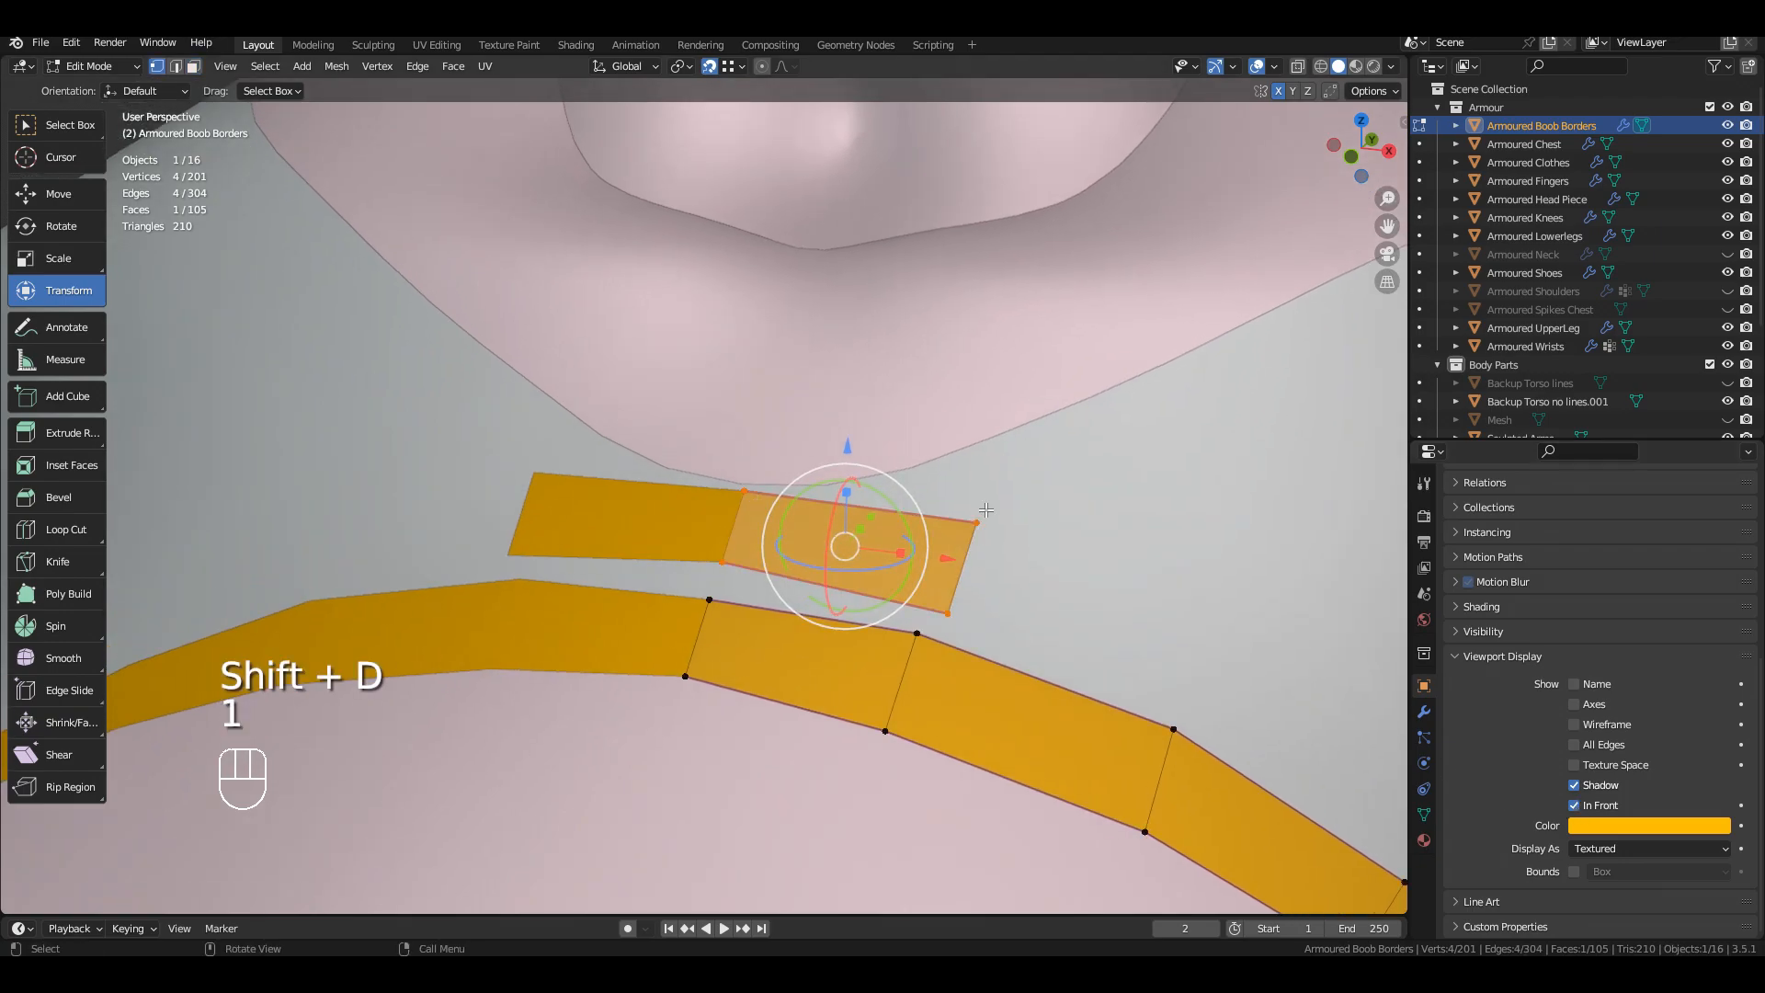
pyautogui.press('Tab')
pyautogui.keyDown('shift'); pyautogui.click(1073, 519); pyautogui.keyUp('shift')
pyautogui.press('Tab')
pyautogui.keyDown('shift'); pyautogui.moveTo(920, 533); pyautogui.dragTo(928, 506, button='middle'); pyautogui.keyUp('shift')
pyautogui.press('1')
pyautogui.click(757, 464)
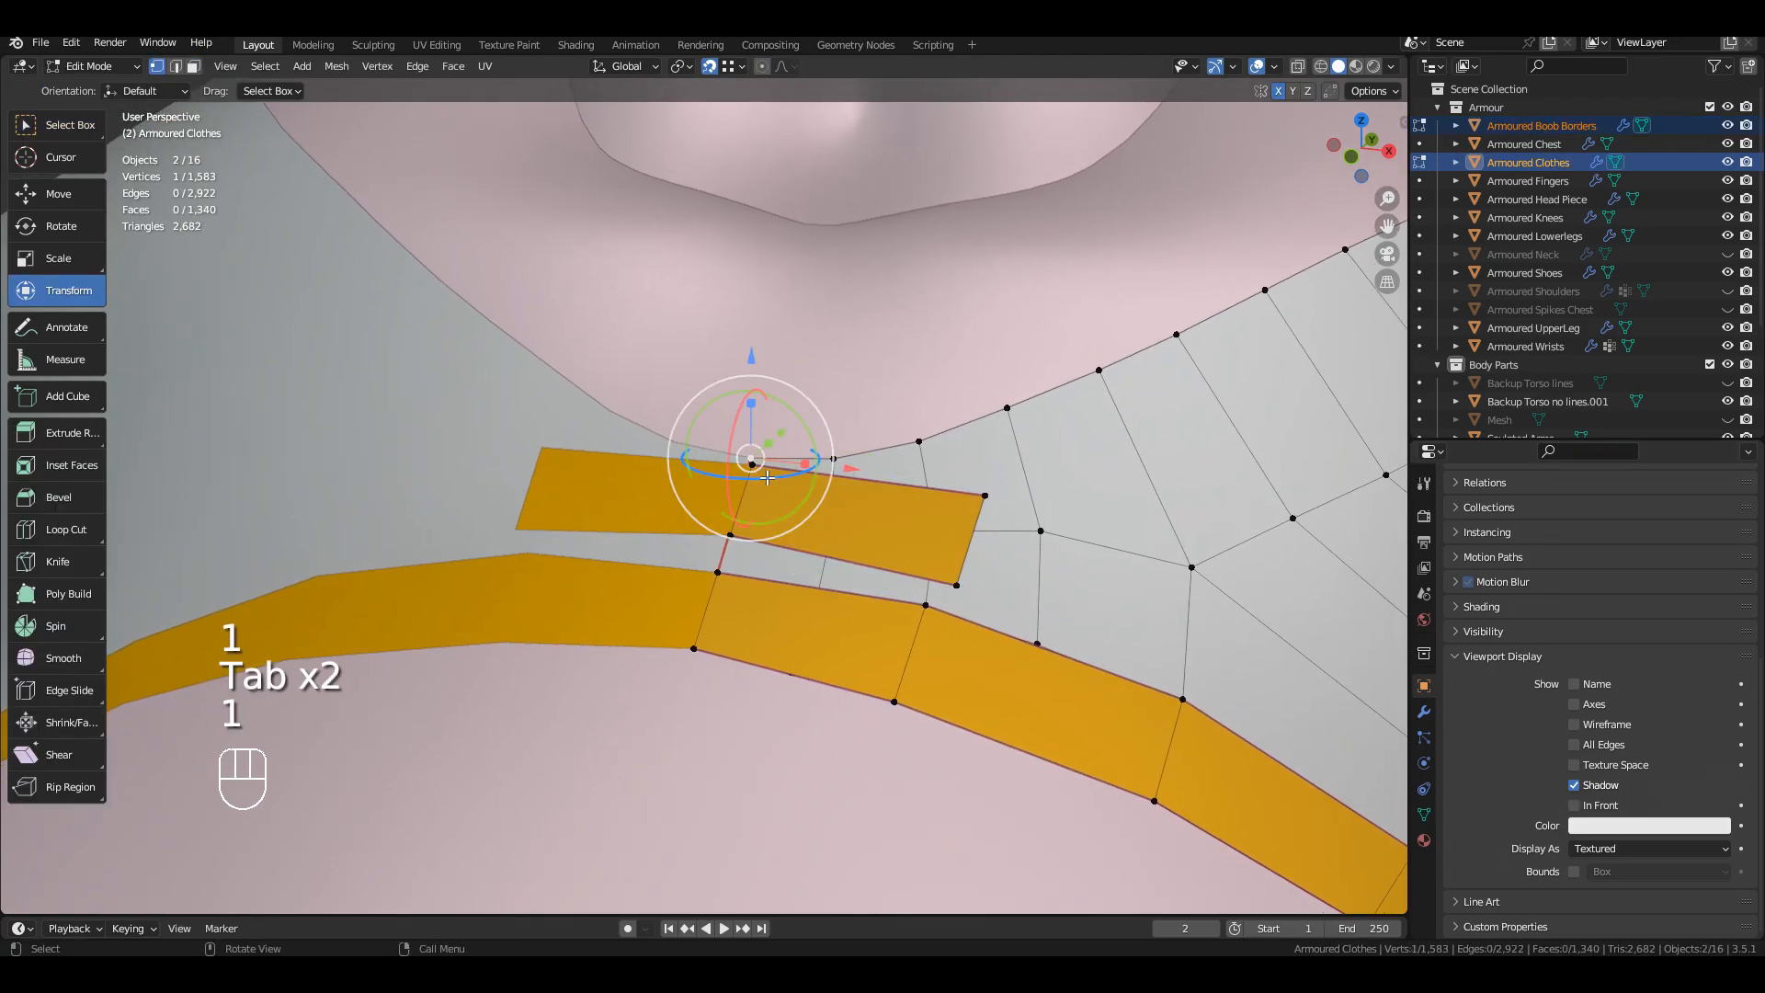
pyautogui.scroll(3, 788, 467)
pyautogui.keyDown('shift'); pyautogui.moveTo(791, 459); pyautogui.dragTo(733, 438, button='middle'); pyautogui.keyUp('shift')
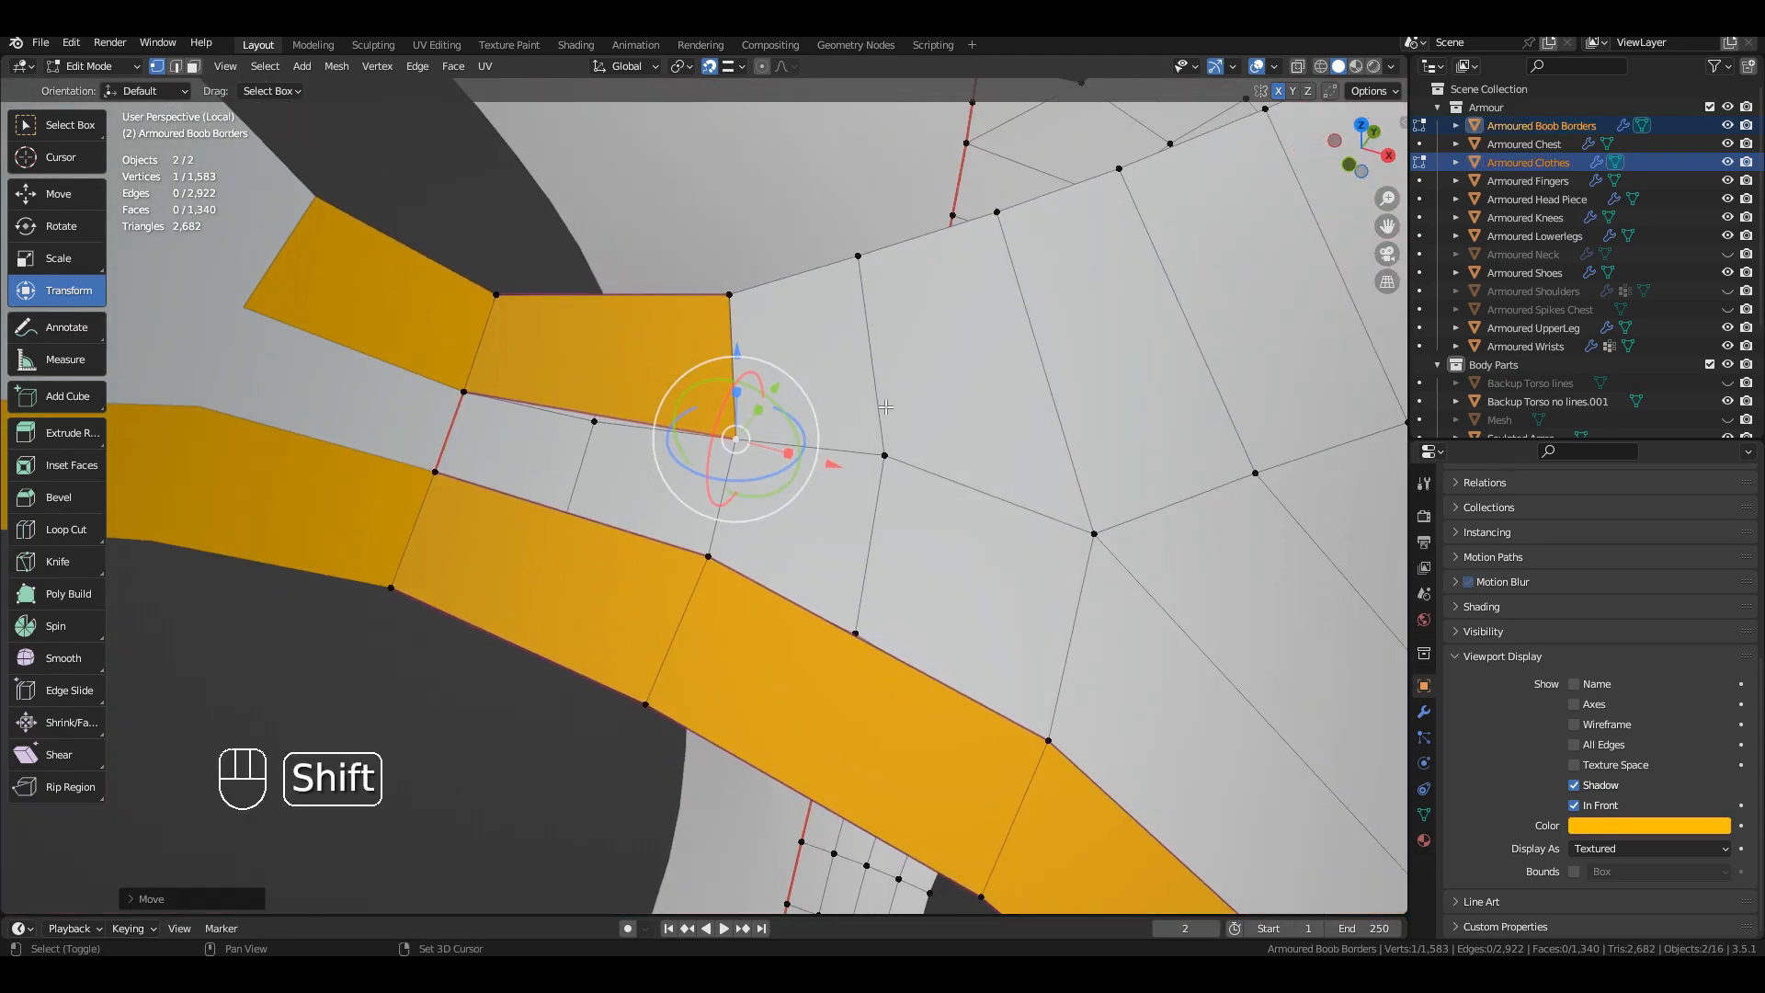
# Step: Extrude the lower and upper corner vertices of the duplicated face's free end onward along the clothes mesh
pyautogui.press('e')
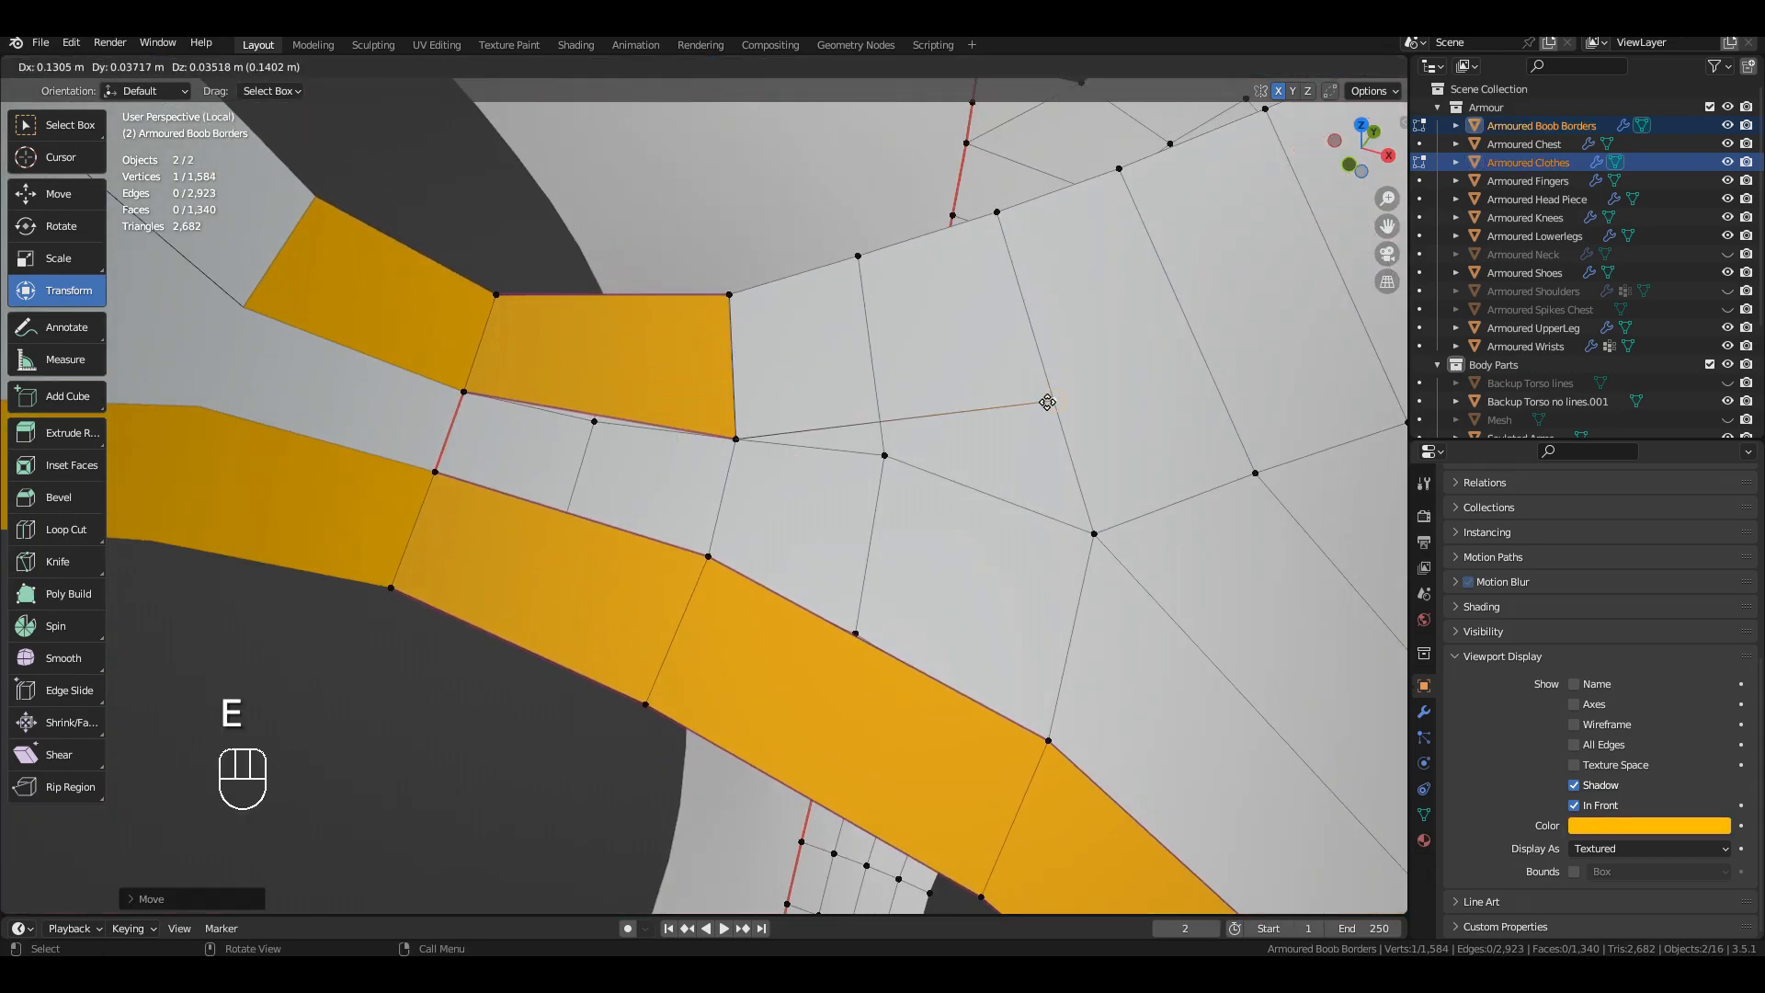
pyautogui.click(1054, 405)
pyautogui.press('1')
pyautogui.moveTo(832, 308); pyautogui.dragTo(754, 322, button='middle')
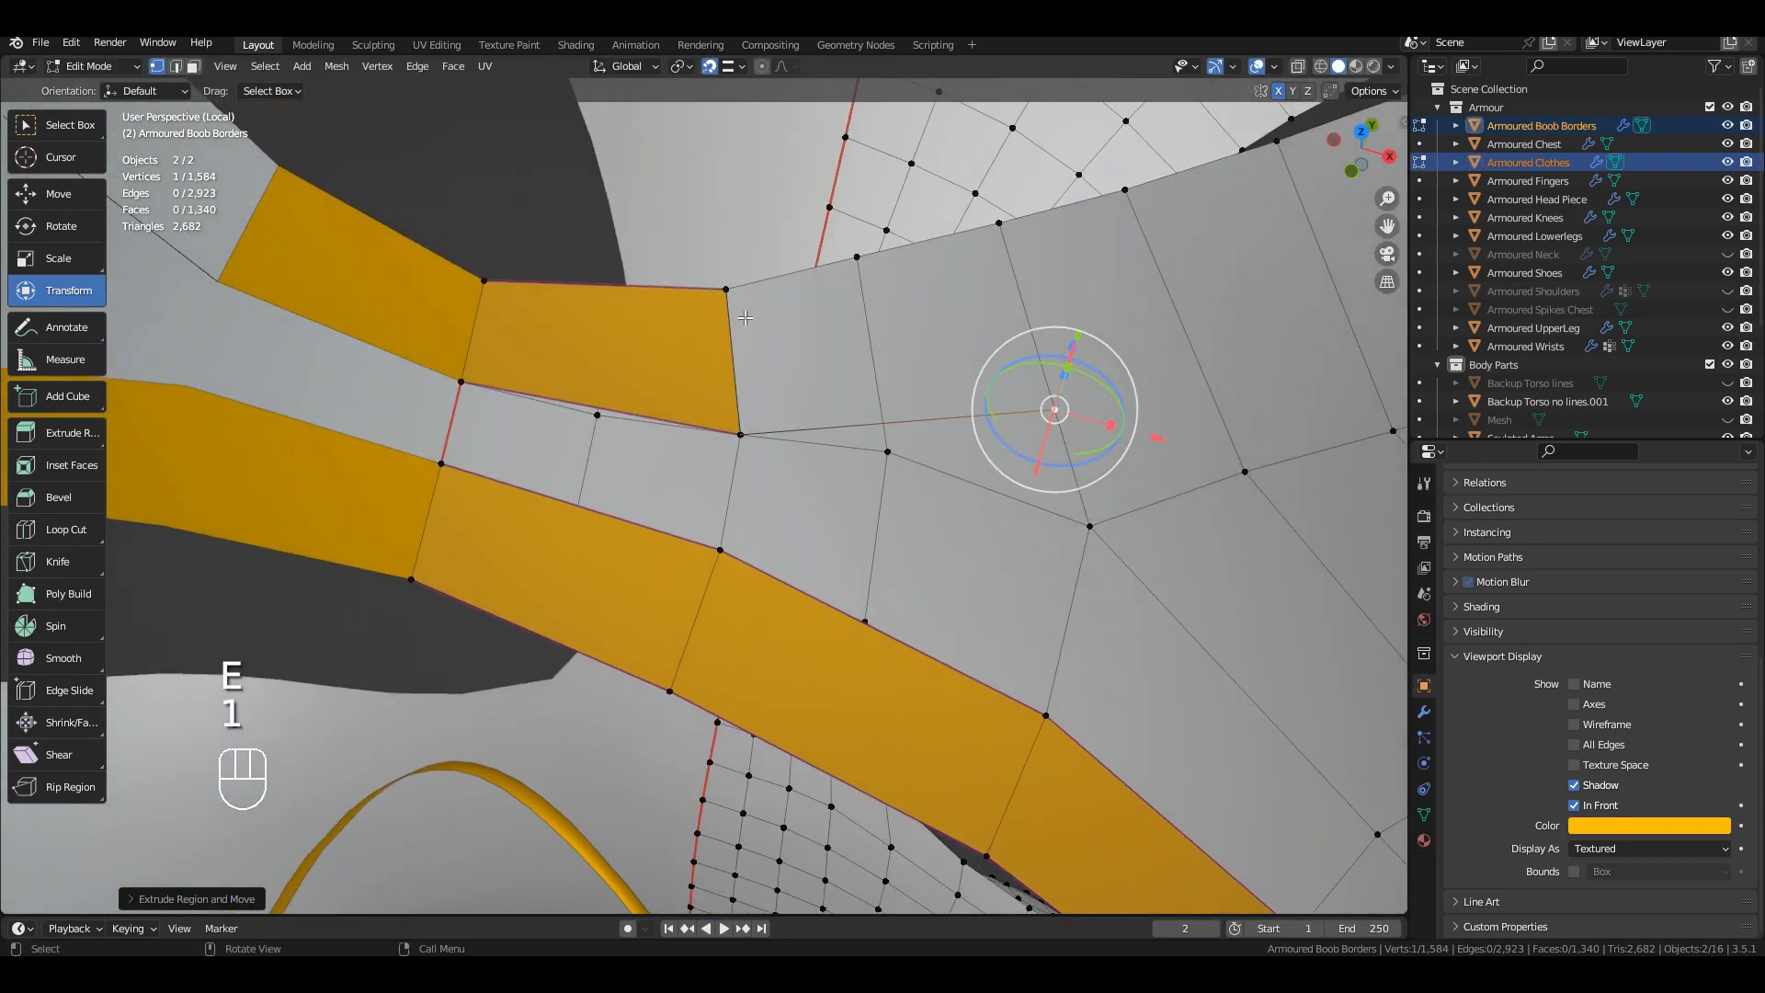
pyautogui.click(743, 316)
pyautogui.press('e')
pyautogui.click(1007, 253)
# Step: Change the snapping target and move the newly extruded upper vertex along the clothes mesh's upper rim
pyautogui.click(733, 66)
pyautogui.click(731, 136)
pyautogui.moveTo(1010, 243); pyautogui.dragTo(882, 266, button='middle')
pyautogui.press('g')
pyautogui.click(946, 200)
# Step: Edit only Armoured Boob Borders and fill a face between the newly extruded upper and lower edges
pyautogui.press('2')
pyautogui.press('3')
pyautogui.click(636, 391)
pyautogui.press('2')
pyautogui.moveTo(636, 390); pyautogui.dragTo(685, 515, button='middle')
pyautogui.click(691, 423)
pyautogui.moveTo(685, 515); pyautogui.dragTo(850, 434, button='middle')
pyautogui.press('2')
pyautogui.press('Tab')
pyautogui.click(782, 502)
pyautogui.press('Tab')
pyautogui.press('2')
pyautogui.press('f')
# Step: Edit both meshes together again, change the snapping target and reposition the selected border vertex against the clothes mesh
pyautogui.press('1')
pyautogui.press('Tab')
pyautogui.keyDown('shift'); pyautogui.click(874, 496); pyautogui.keyUp('shift')
pyautogui.press('Tab')
pyautogui.click(843, 568)
pyautogui.press('g')
pyautogui.rightClick(832, 524)
pyautogui.click(734, 65)
pyautogui.click(781, 159)
pyautogui.press('g')
pyautogui.click(823, 424)
# Step: Nudge the lower vertex at the joint between the new strip's last two faces slightly upward
pyautogui.scroll(-4, 823, 424)
pyautogui.scroll(5, 850, 441)
pyautogui.click(854, 460)
pyautogui.press('g')
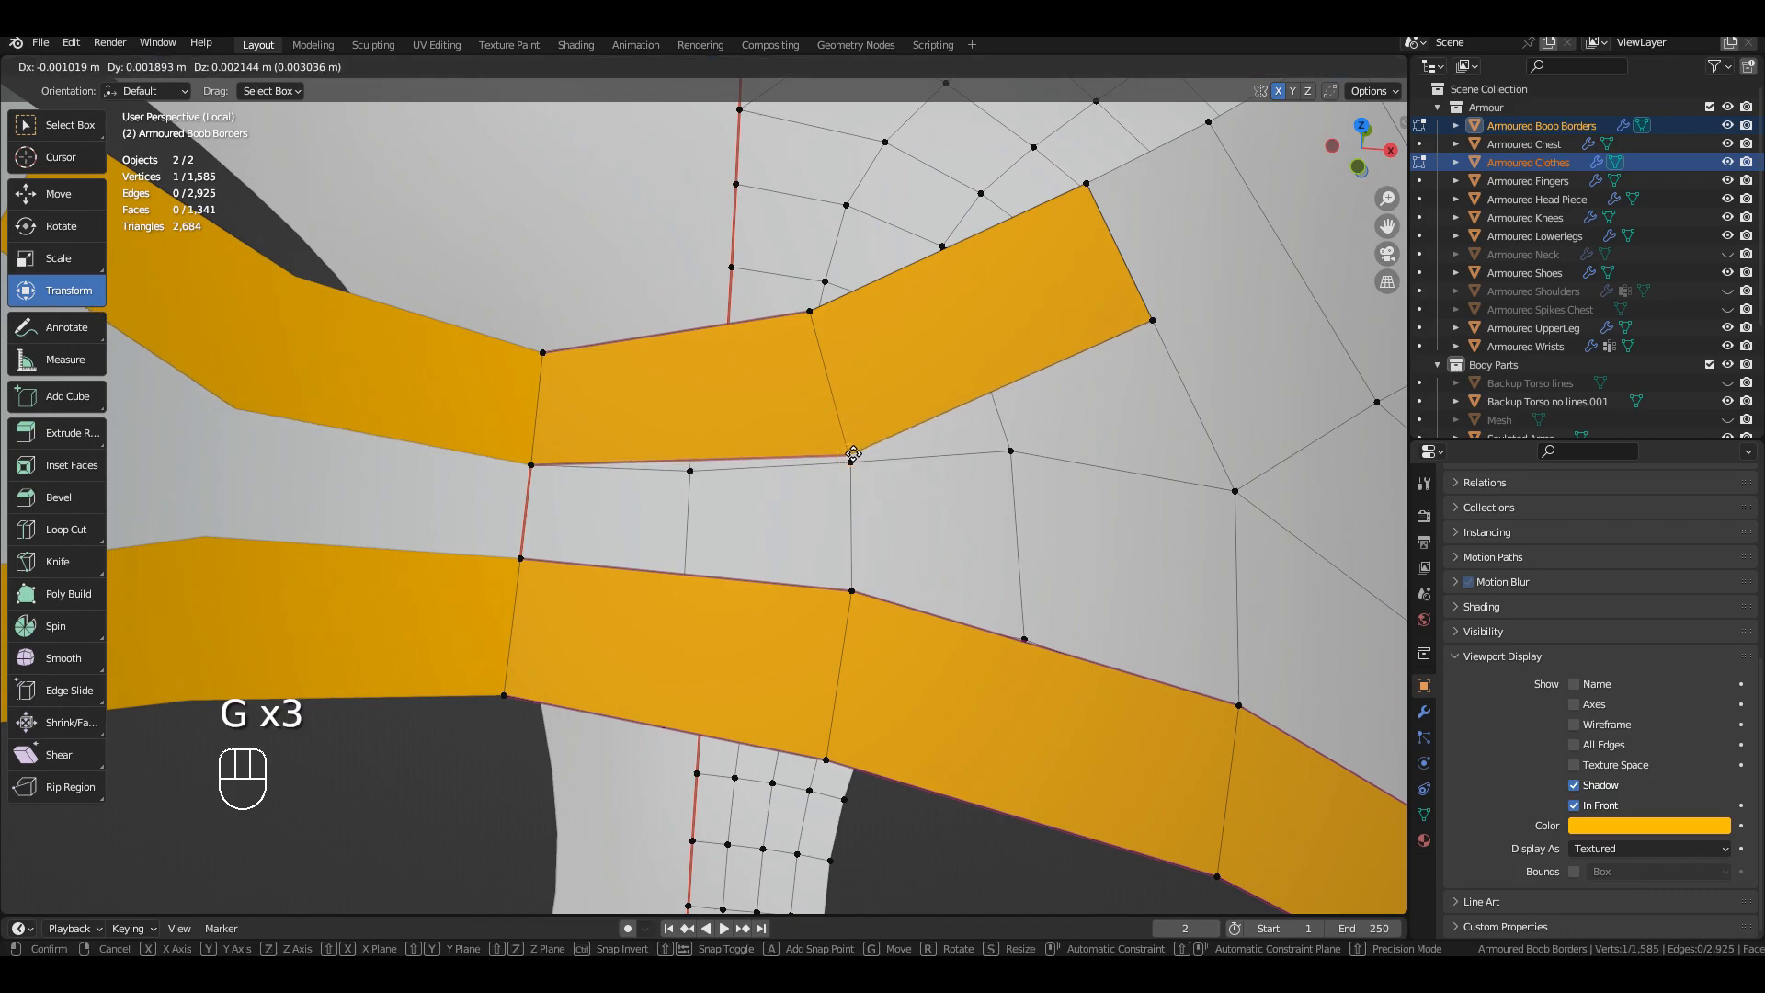
pyautogui.click(851, 455)
# Step: Try extruding the new strip's lower end vertex in two segments along the clothes mesh, and undo the extrusions
pyautogui.keyDown('shift'); pyautogui.moveTo(1240, 327); pyautogui.dragTo(924, 368, button='middle'); pyautogui.keyUp('shift')
pyautogui.click(755, 418)
pyautogui.press('e')
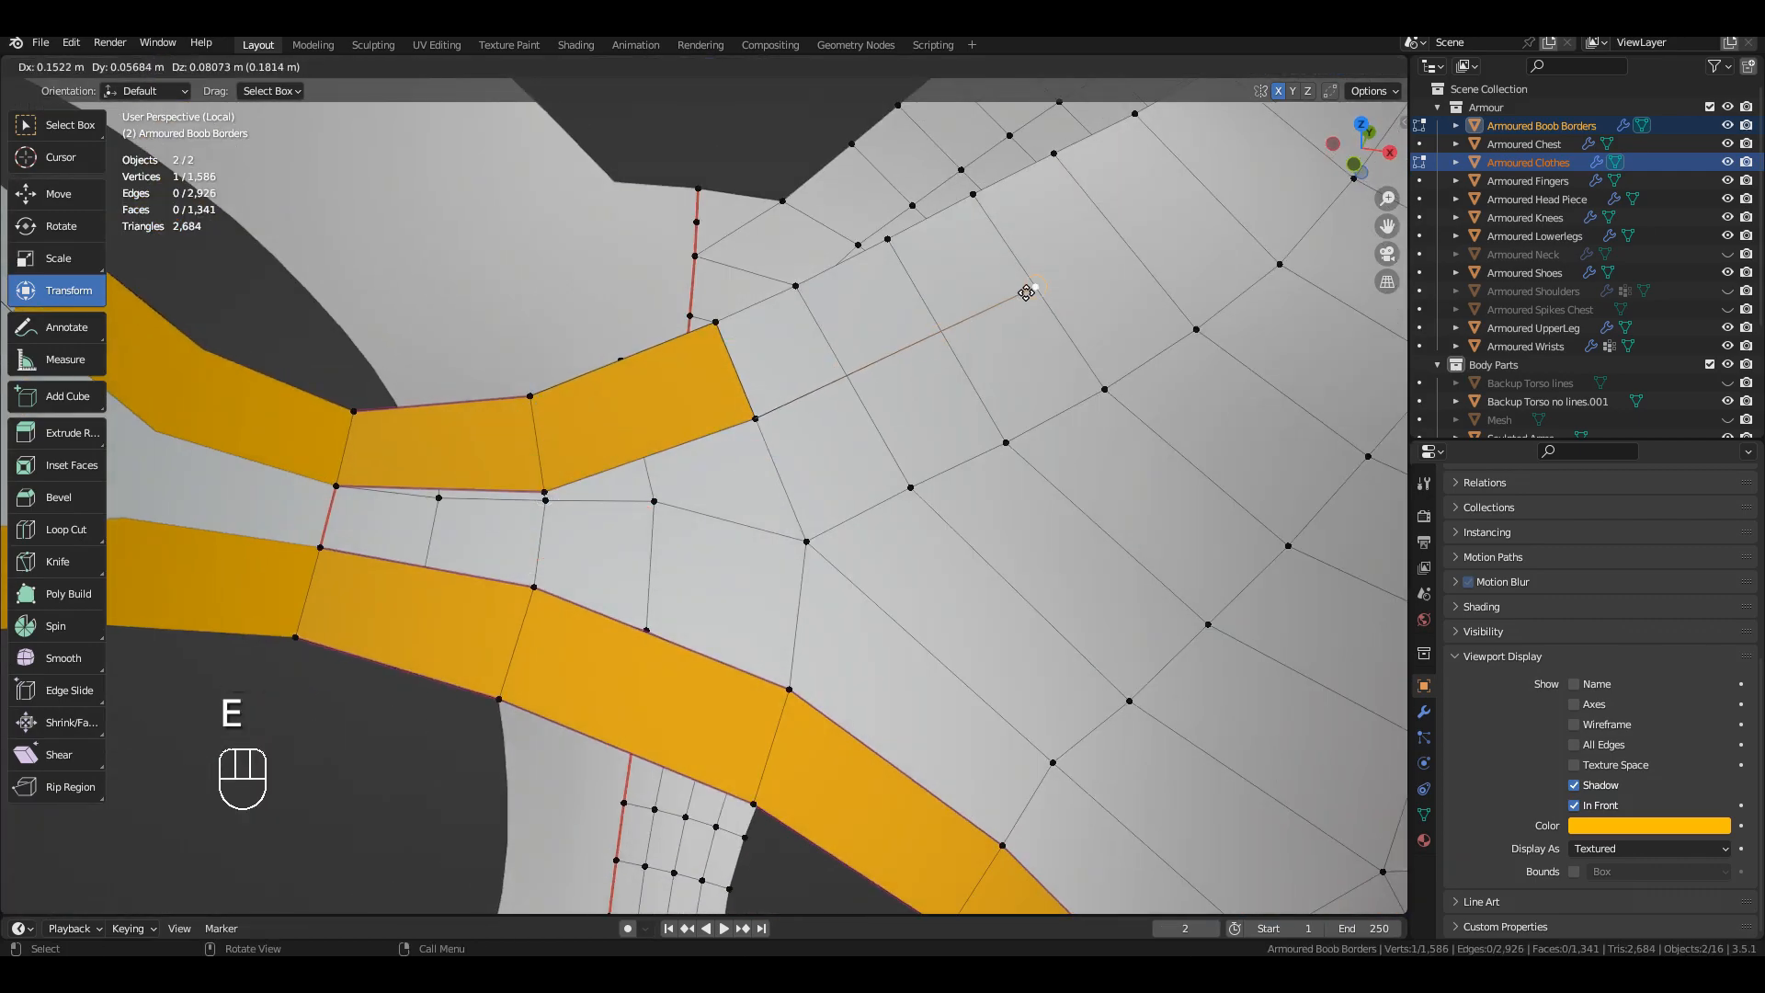
pyautogui.keyDown('shift'); pyautogui.moveTo(1037, 277); pyautogui.dragTo(693, 433, button='middle'); pyautogui.keyUp('shift')
pyautogui.click(694, 433)
pyautogui.press('e')
pyautogui.click(872, 334)
pyautogui.keyDown('shift'); pyautogui.moveTo(872, 334); pyautogui.dragTo(1008, 234, button='middle'); pyautogui.keyUp('shift')
pyautogui.hotkey('ctrl', 'z')
pyautogui.hotkey('ctrl', 'z')
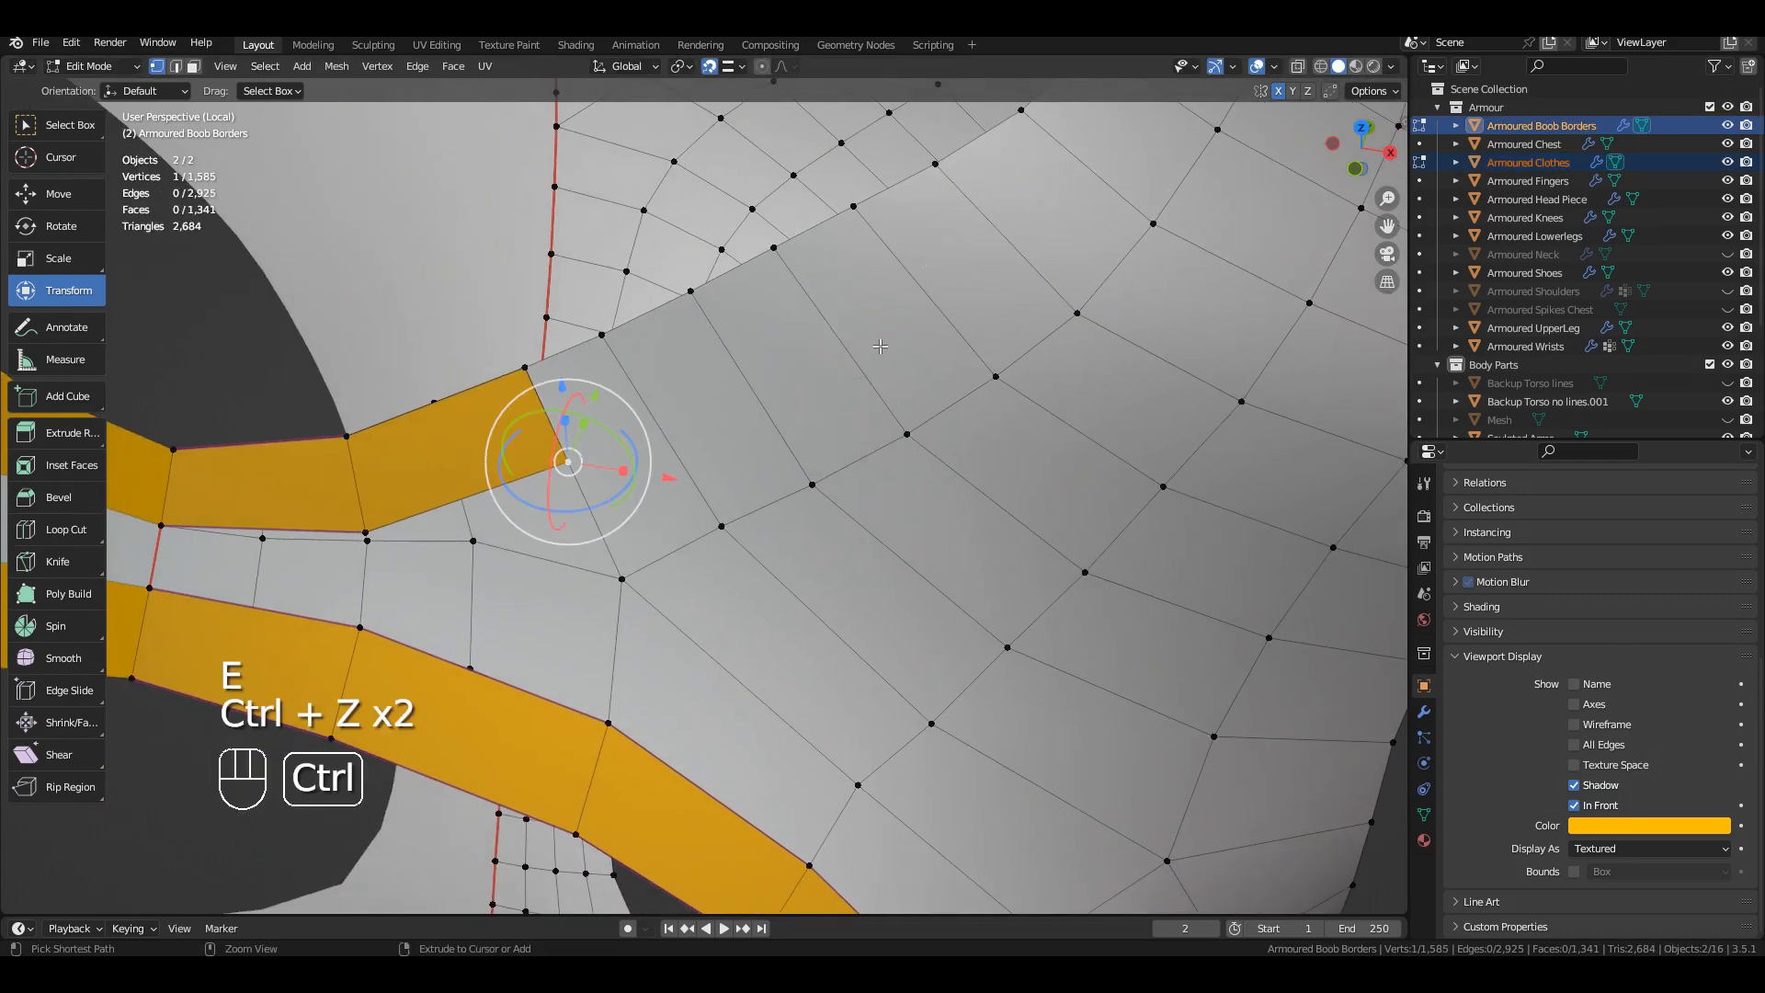
# Step: Turn off In Front display for the borders and extrude the strip's lower end vertex in segments along the front of the clothes mesh
pyautogui.click(1574, 806)
pyautogui.moveTo(1020, 423); pyautogui.dragTo(947, 368, button='middle')
pyautogui.press('e')
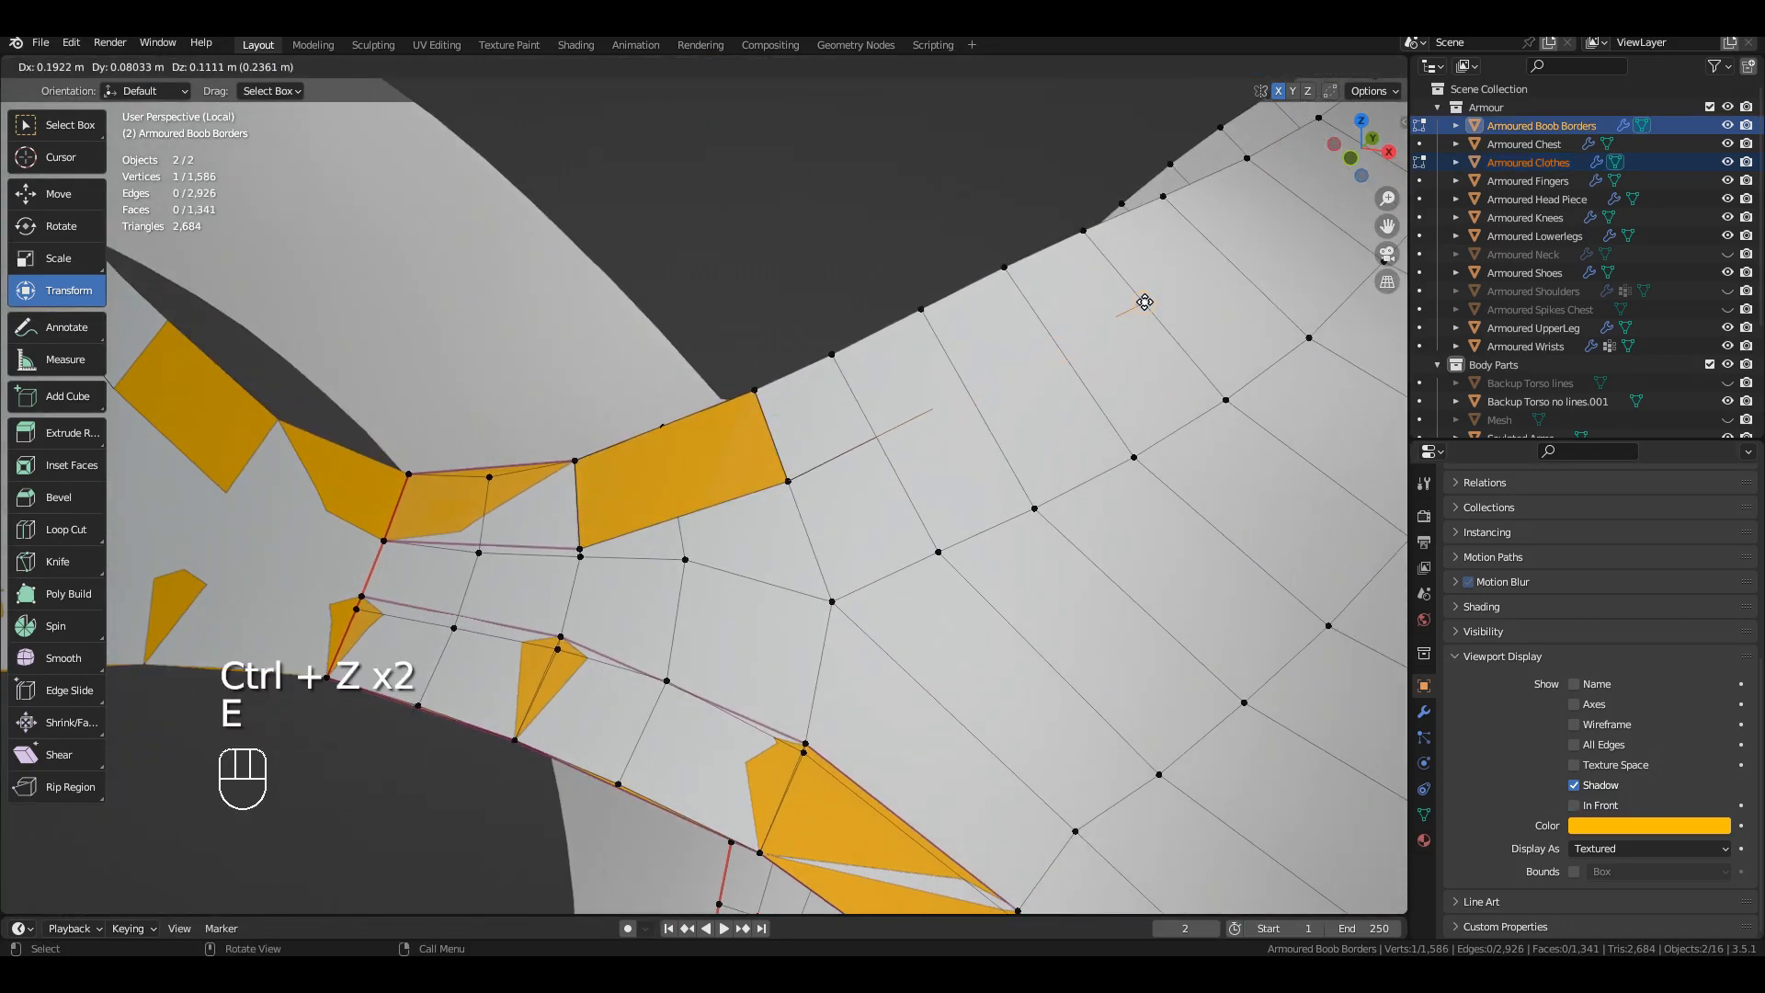
pyautogui.click(1064, 353)
pyautogui.moveTo(1063, 353); pyautogui.dragTo(1056, 377, button='middle')
pyautogui.keyDown('shift'); pyautogui.moveTo(1057, 377); pyautogui.dragTo(718, 421, button='middle'); pyautogui.keyUp('shift')
pyautogui.press('e')
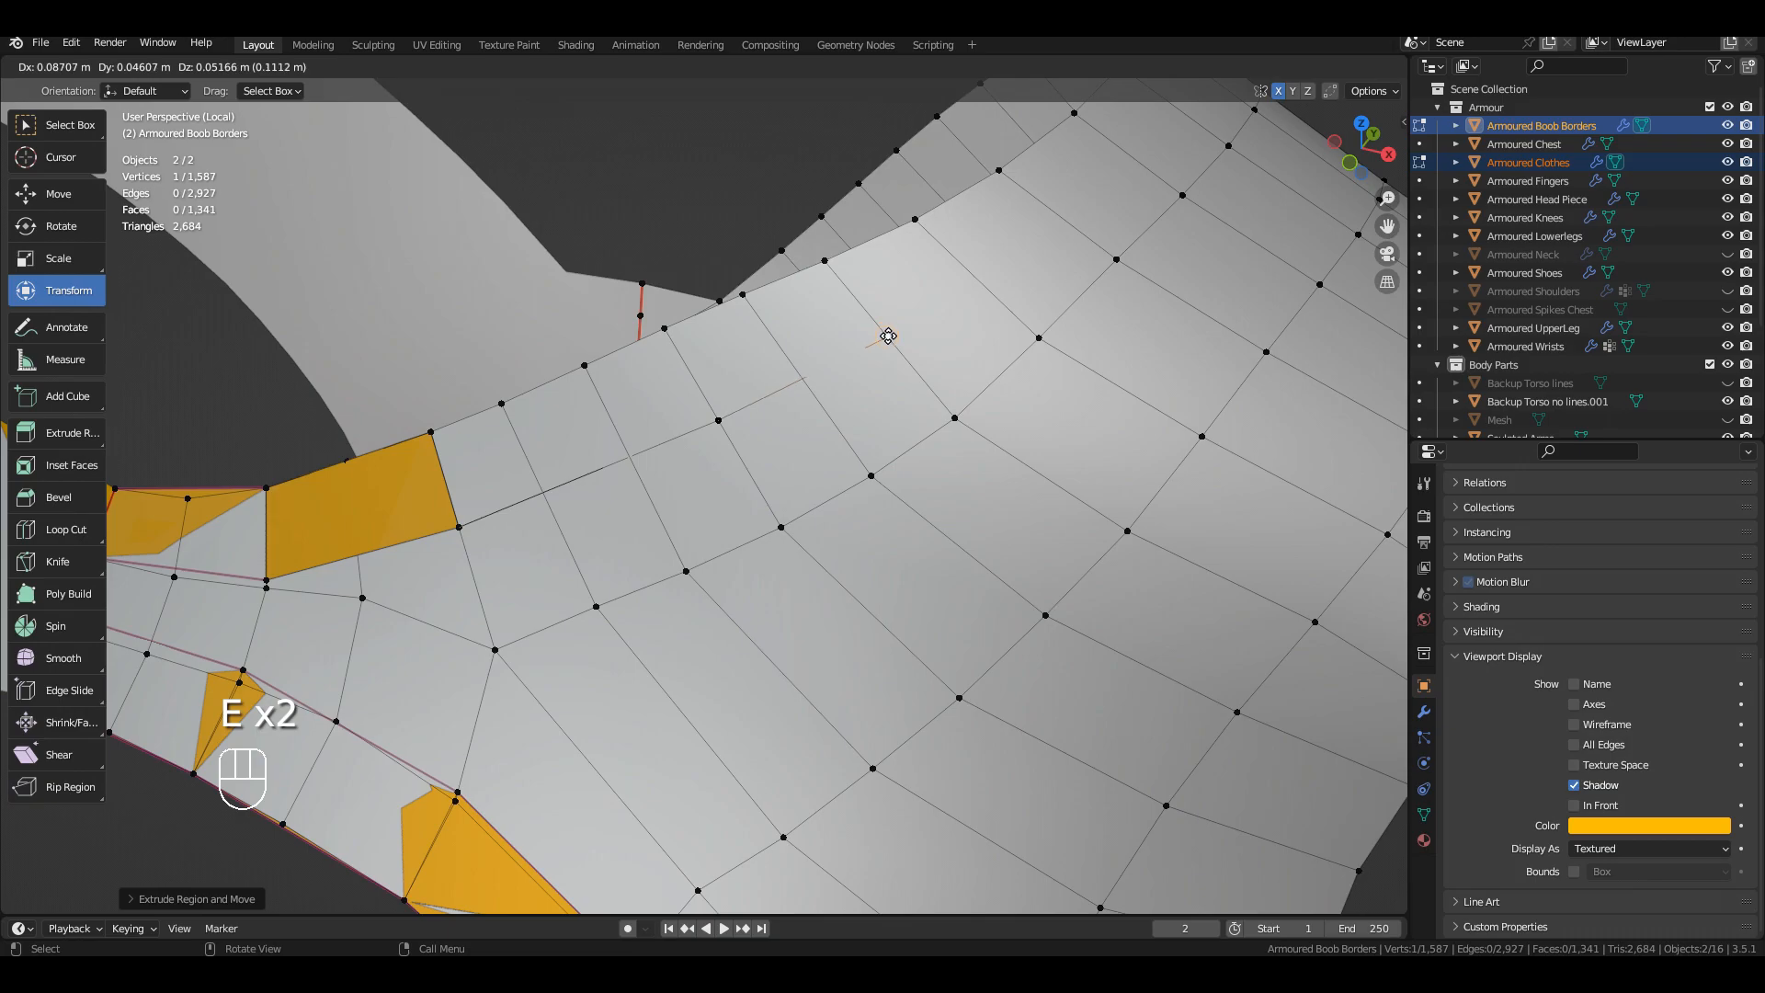
pyautogui.moveTo(982, 282); pyautogui.dragTo(940, 325, button='middle')
pyautogui.press('e')
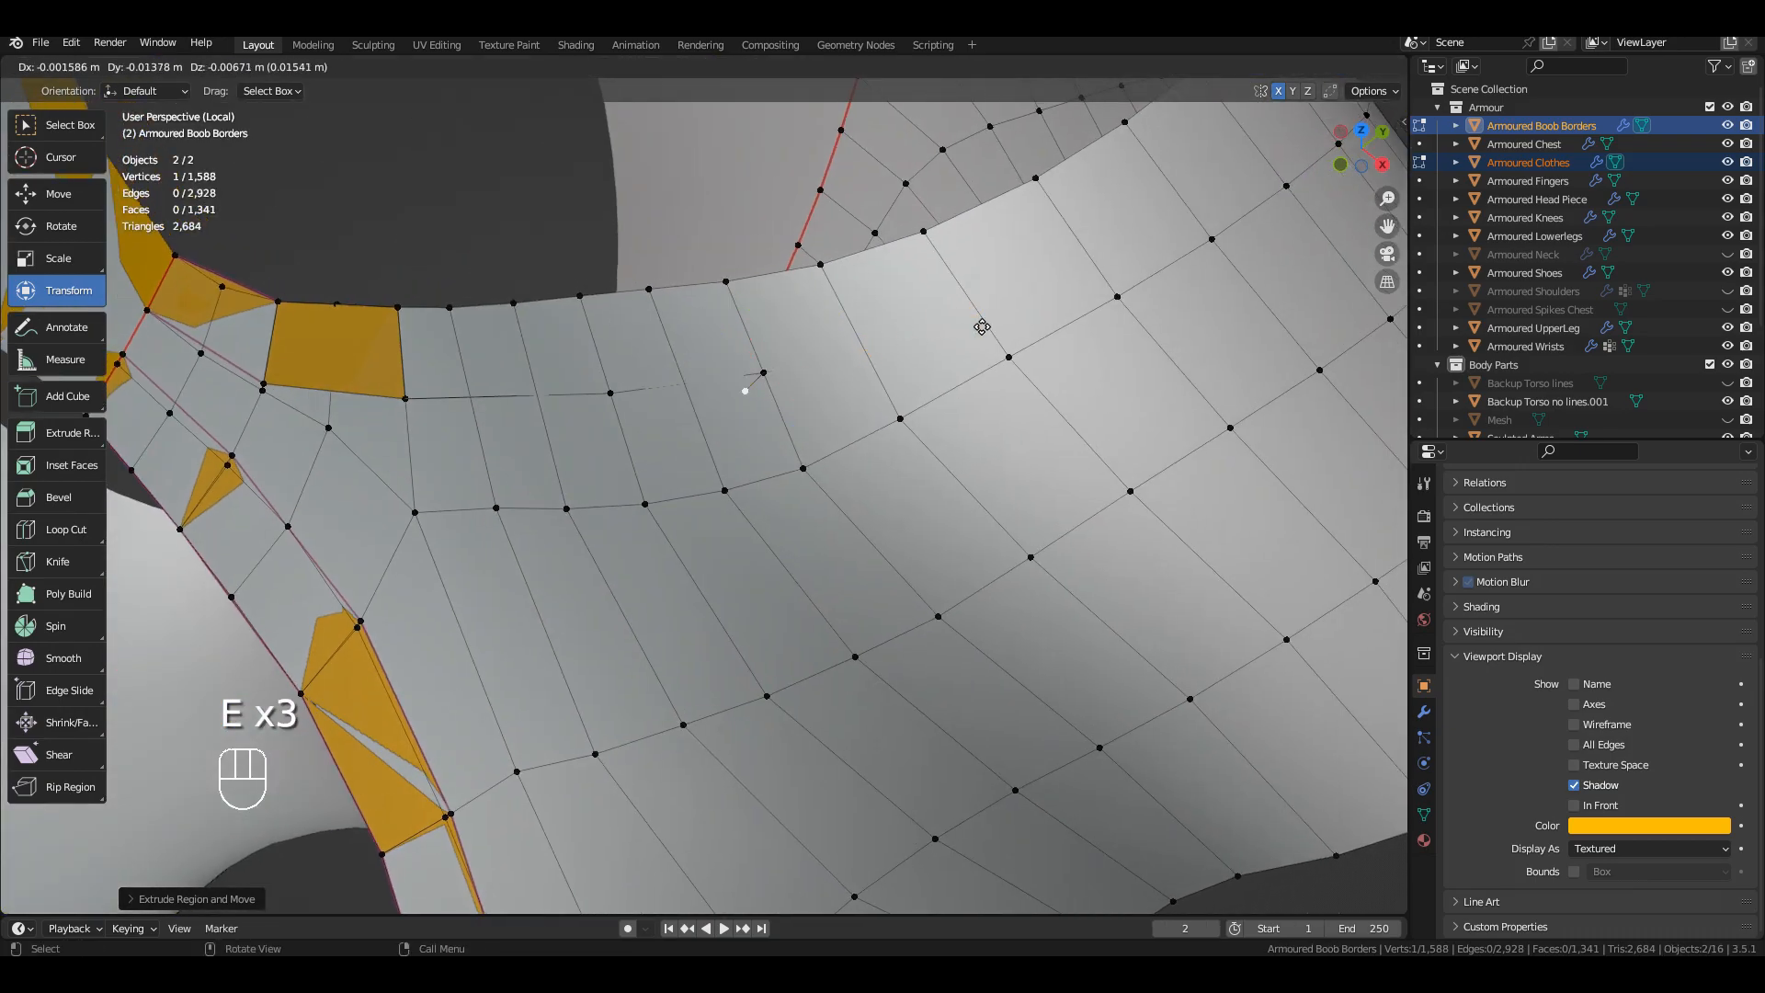
pyautogui.click(1198, 208)
pyautogui.moveTo(1198, 208); pyautogui.dragTo(1085, 212, button='middle')
# Step: Continue extruding the strip's lower edge in snapped segments over the top of the shoulder onto the back of the clothes mesh
pyautogui.keyDown('shift'); pyautogui.moveTo(1084, 211); pyautogui.dragTo(648, 405, button='middle'); pyautogui.keyUp('shift')
pyautogui.moveTo(648, 405); pyautogui.dragTo(627, 377, button='middle')
pyautogui.press('e')
pyautogui.click(887, 378)
pyautogui.moveTo(886, 378)
pyautogui.mouseDown(button='middle')
pyautogui.moveTo(1011, 436)
pyautogui.moveTo(873, 409)
pyautogui.mouseUp(button='middle')
pyautogui.moveTo(873, 409); pyautogui.dragTo(832, 382, button='middle')
pyautogui.press('e')
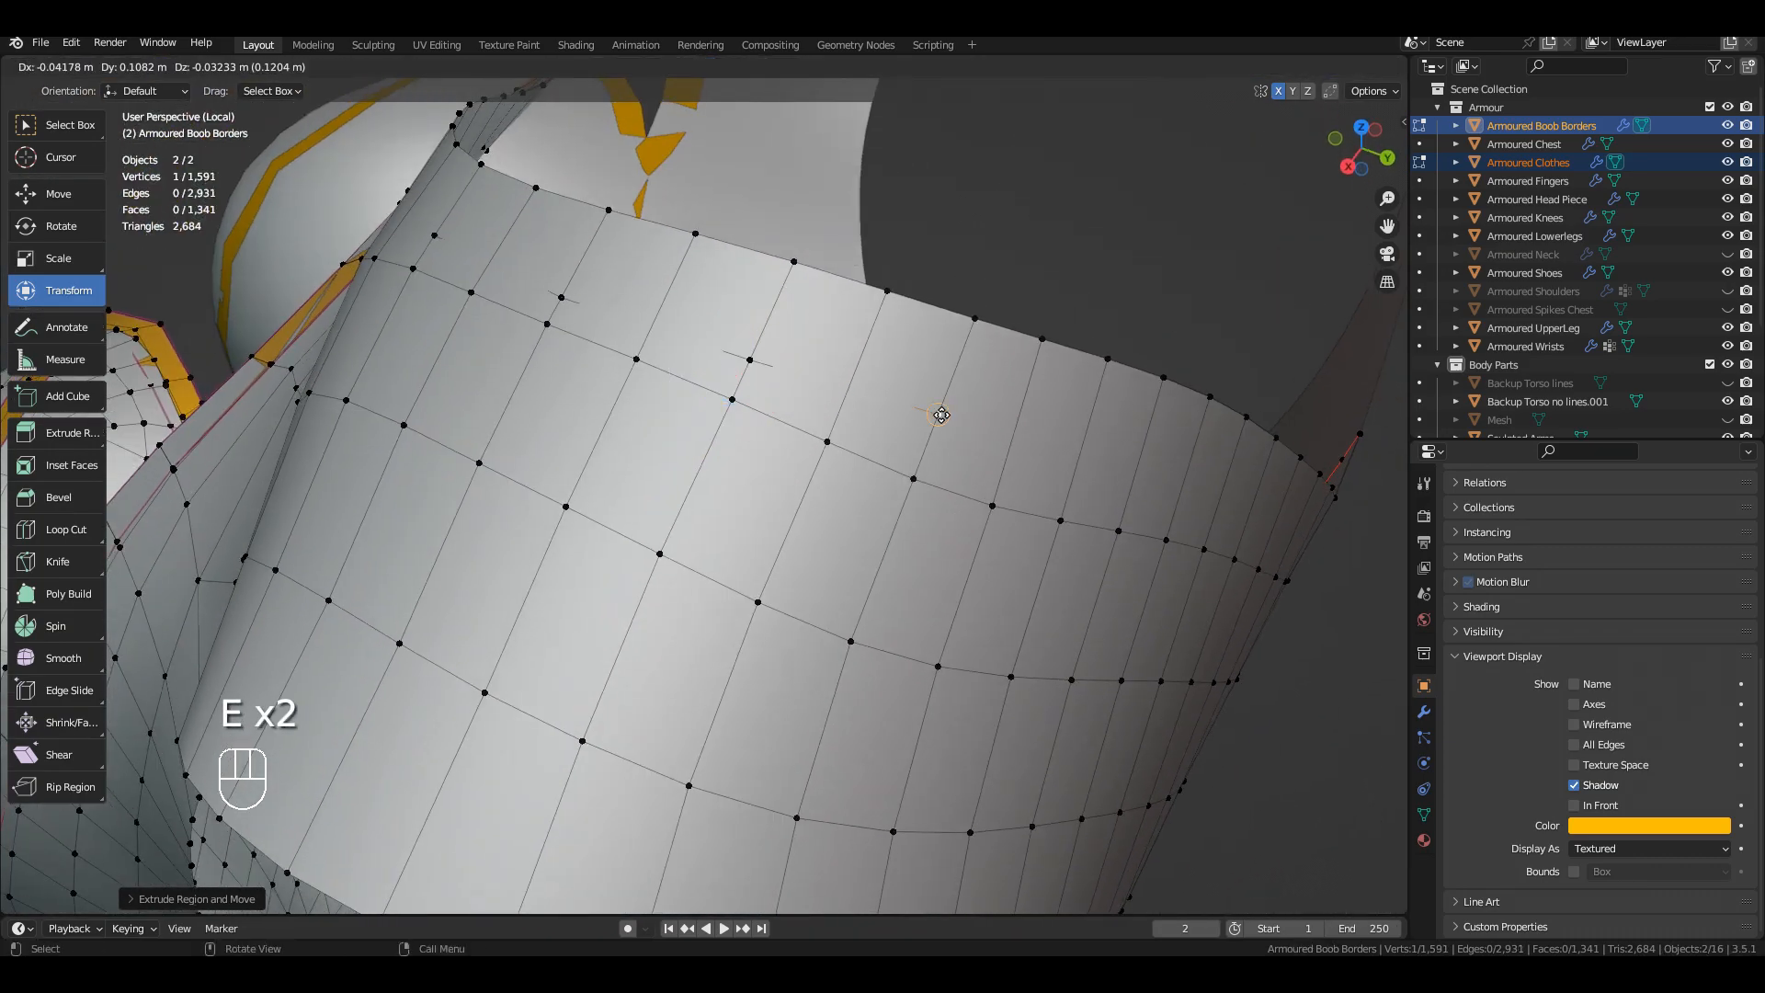
pyautogui.click(936, 411)
pyautogui.press('e')
pyautogui.keyDown('shift'); pyautogui.moveTo(929, 409); pyautogui.dragTo(727, 304, button='middle'); pyautogui.keyUp('shift')
pyautogui.click(907, 395)
pyautogui.press('e')
pyautogui.click(886, 387)
pyautogui.keyDown('shift'); pyautogui.moveTo(886, 387); pyautogui.dragTo(705, 272, button='middle'); pyautogui.keyUp('shift')
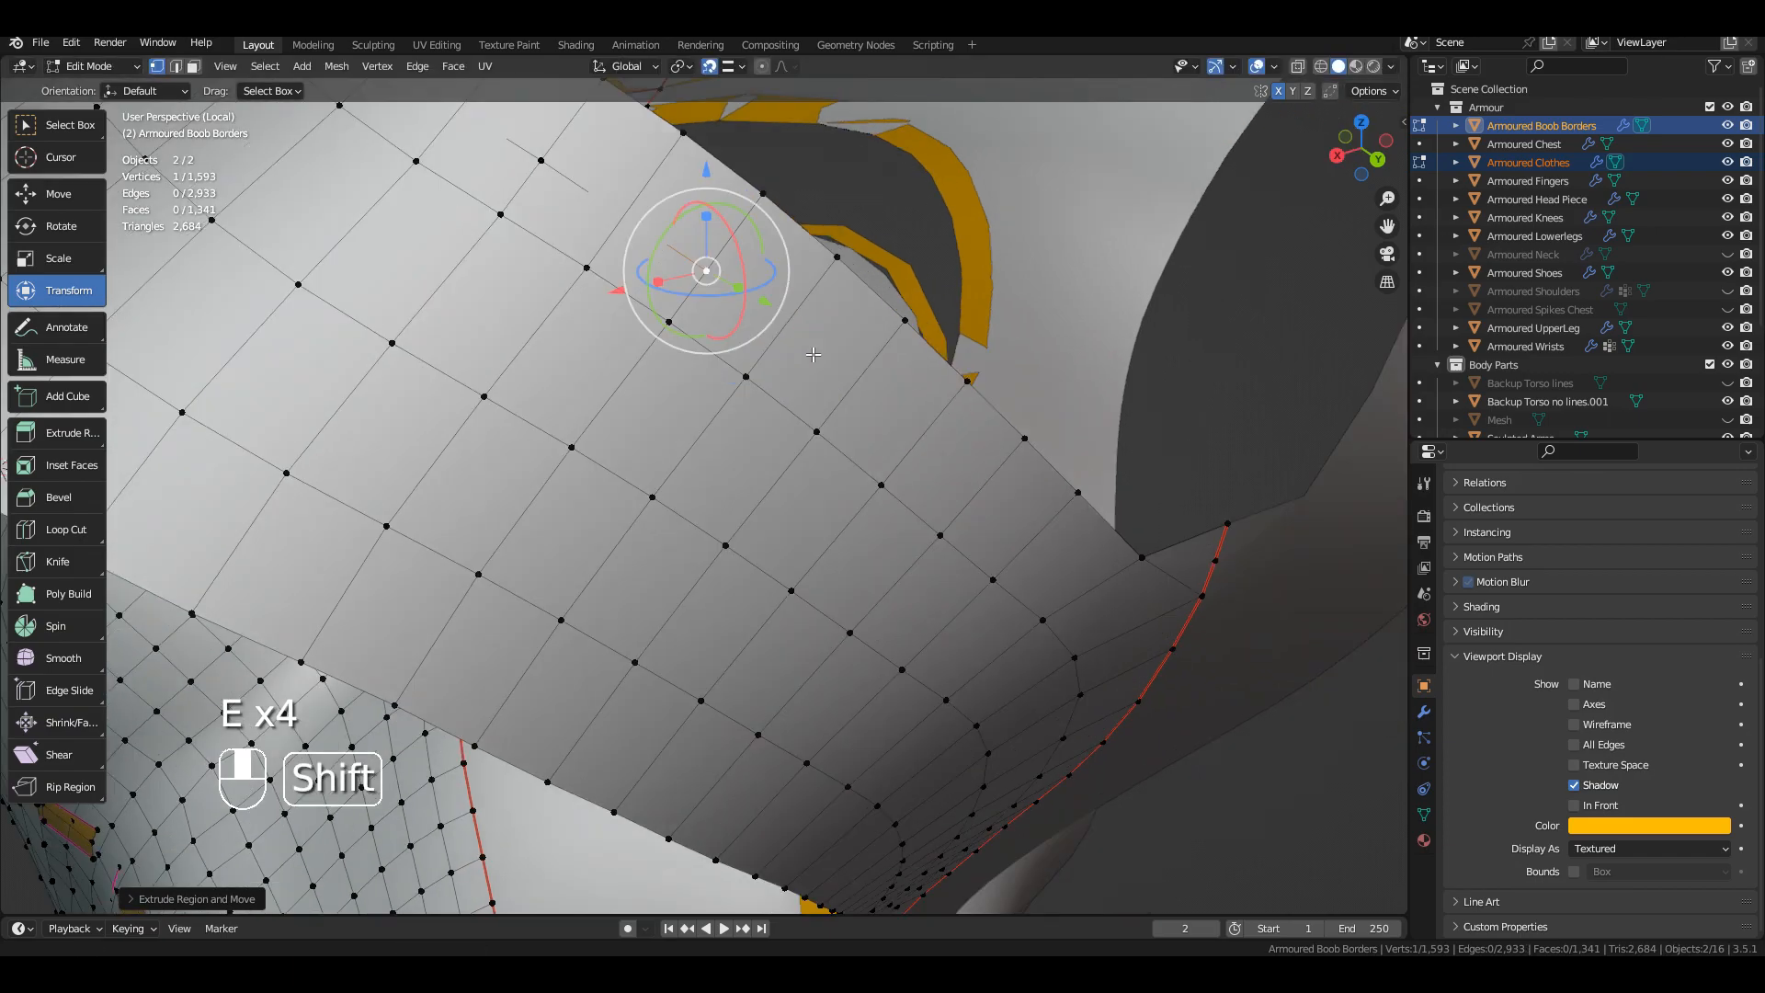
# Step: Extrude the strip's lower edge down the back neckline to the centre seam
pyautogui.press('e')
pyautogui.click(814, 367)
pyautogui.press('e')
pyautogui.click(948, 504)
pyautogui.press('e')
pyautogui.keyDown('shift'); pyautogui.moveTo(926, 485); pyautogui.dragTo(855, 432, button='middle'); pyautogui.keyUp('shift')
pyautogui.click(926, 482)
pyautogui.press('e')
pyautogui.click(941, 521)
# Step: Extrude the strip's upper end vertex in segments along the clothes' neckline rim from the front over the shoulder
pyautogui.moveTo(942, 520); pyautogui.dragTo(699, 404, button='middle')
pyautogui.press('e')
pyautogui.click(532, 426)
pyautogui.press('e')
pyautogui.press('e')
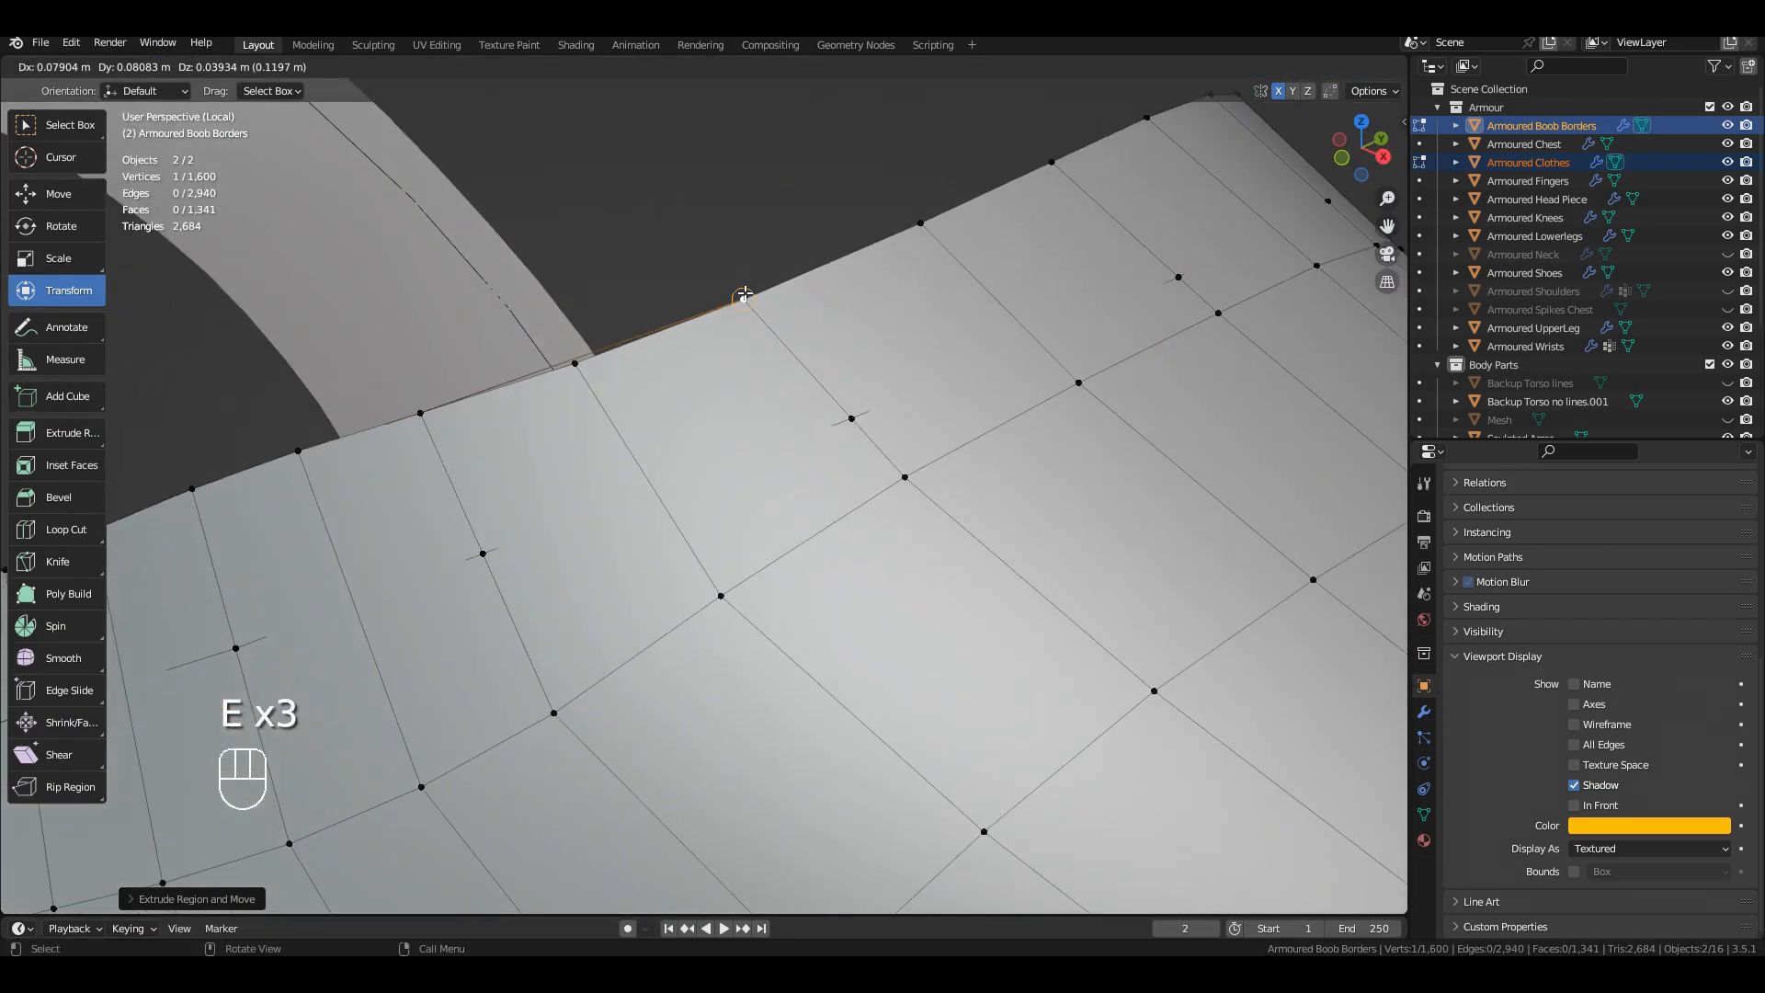
pyautogui.click(743, 300)
pyautogui.press('e')
pyautogui.click(758, 309)
pyautogui.press('e')
pyautogui.press('e')
pyautogui.click(812, 275)
pyautogui.click(780, 323)
pyautogui.press('e')
pyautogui.click(823, 347)
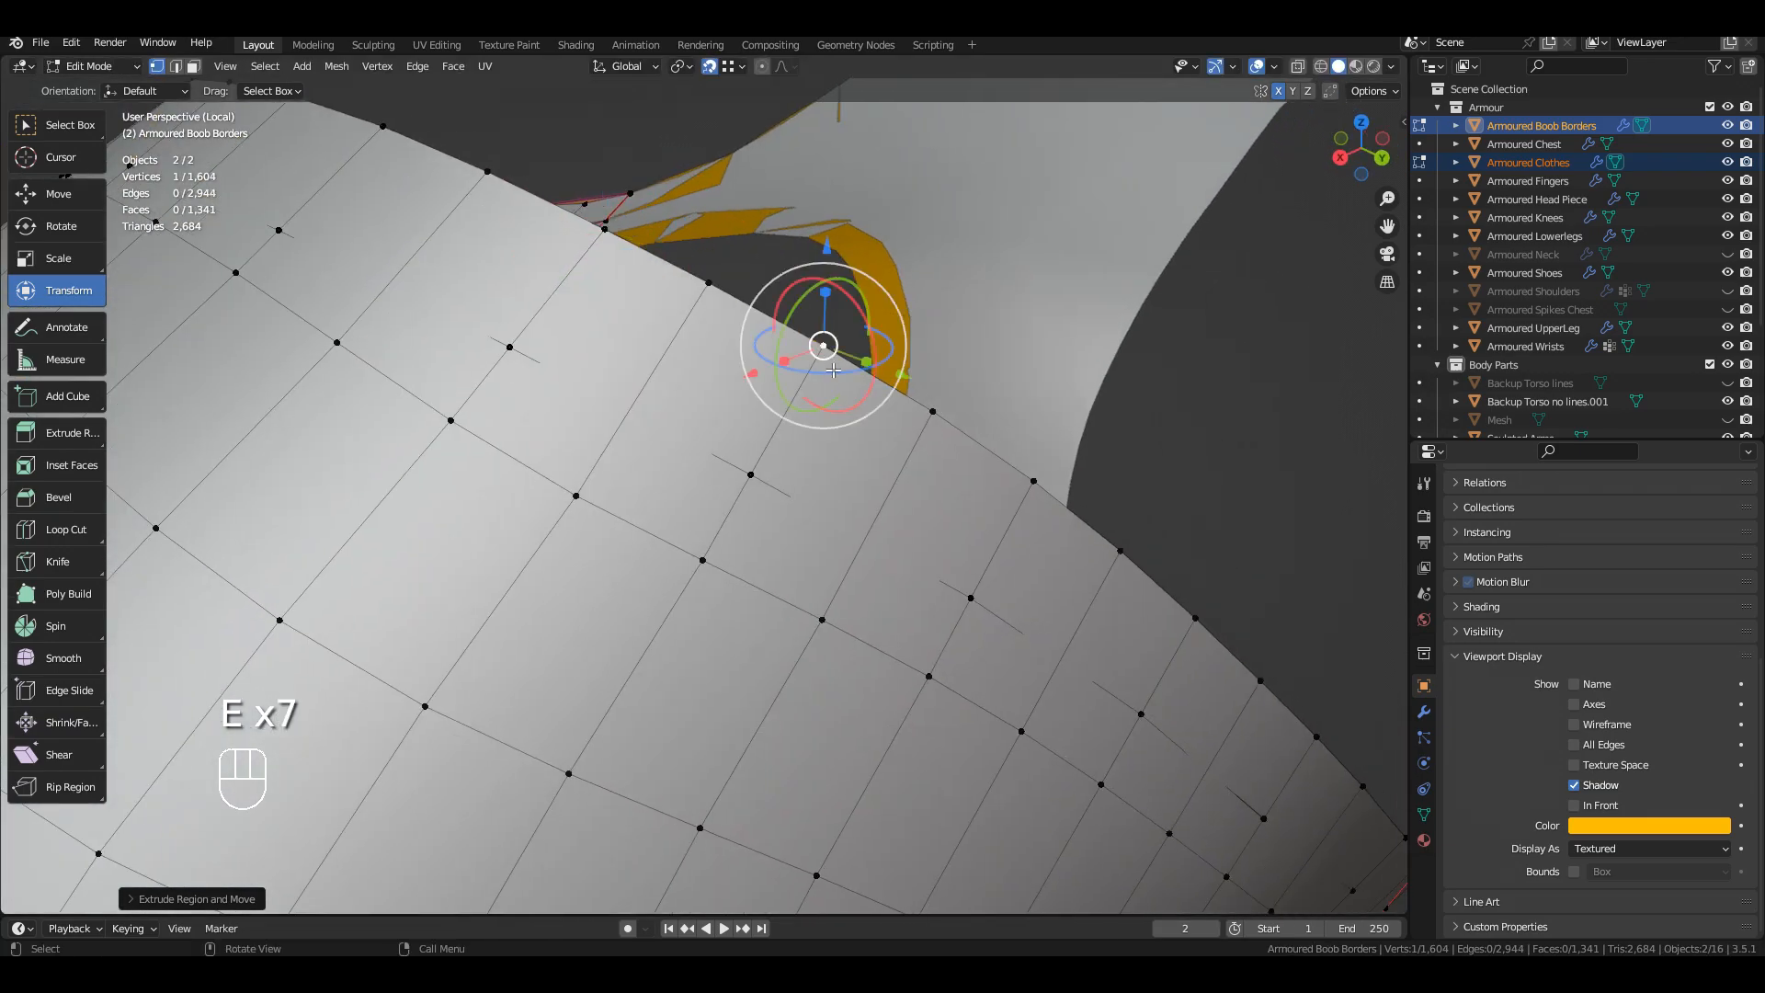
# Step: Continue extruding the strip's upper edge along the back neckline rim to the centre seam
pyautogui.press('e')
pyautogui.press('e')
pyautogui.click(989, 418)
pyautogui.keyDown('shift'); pyautogui.moveTo(1144, 642); pyautogui.dragTo(1021, 514, button='middle'); pyautogui.keyUp('shift')
pyautogui.press('e')
pyautogui.click(1044, 466)
pyautogui.keyDown('shift'); pyautogui.moveTo(1296, 735); pyautogui.dragTo(965, 526, button='middle'); pyautogui.keyUp('shift')
pyautogui.moveTo(614, 399)
pyautogui.mouseDown(button='middle')
pyautogui.moveTo(614, 356)
pyautogui.moveTo(630, 355)
pyautogui.moveTo(624, 397)
pyautogui.mouseUp(button='middle')
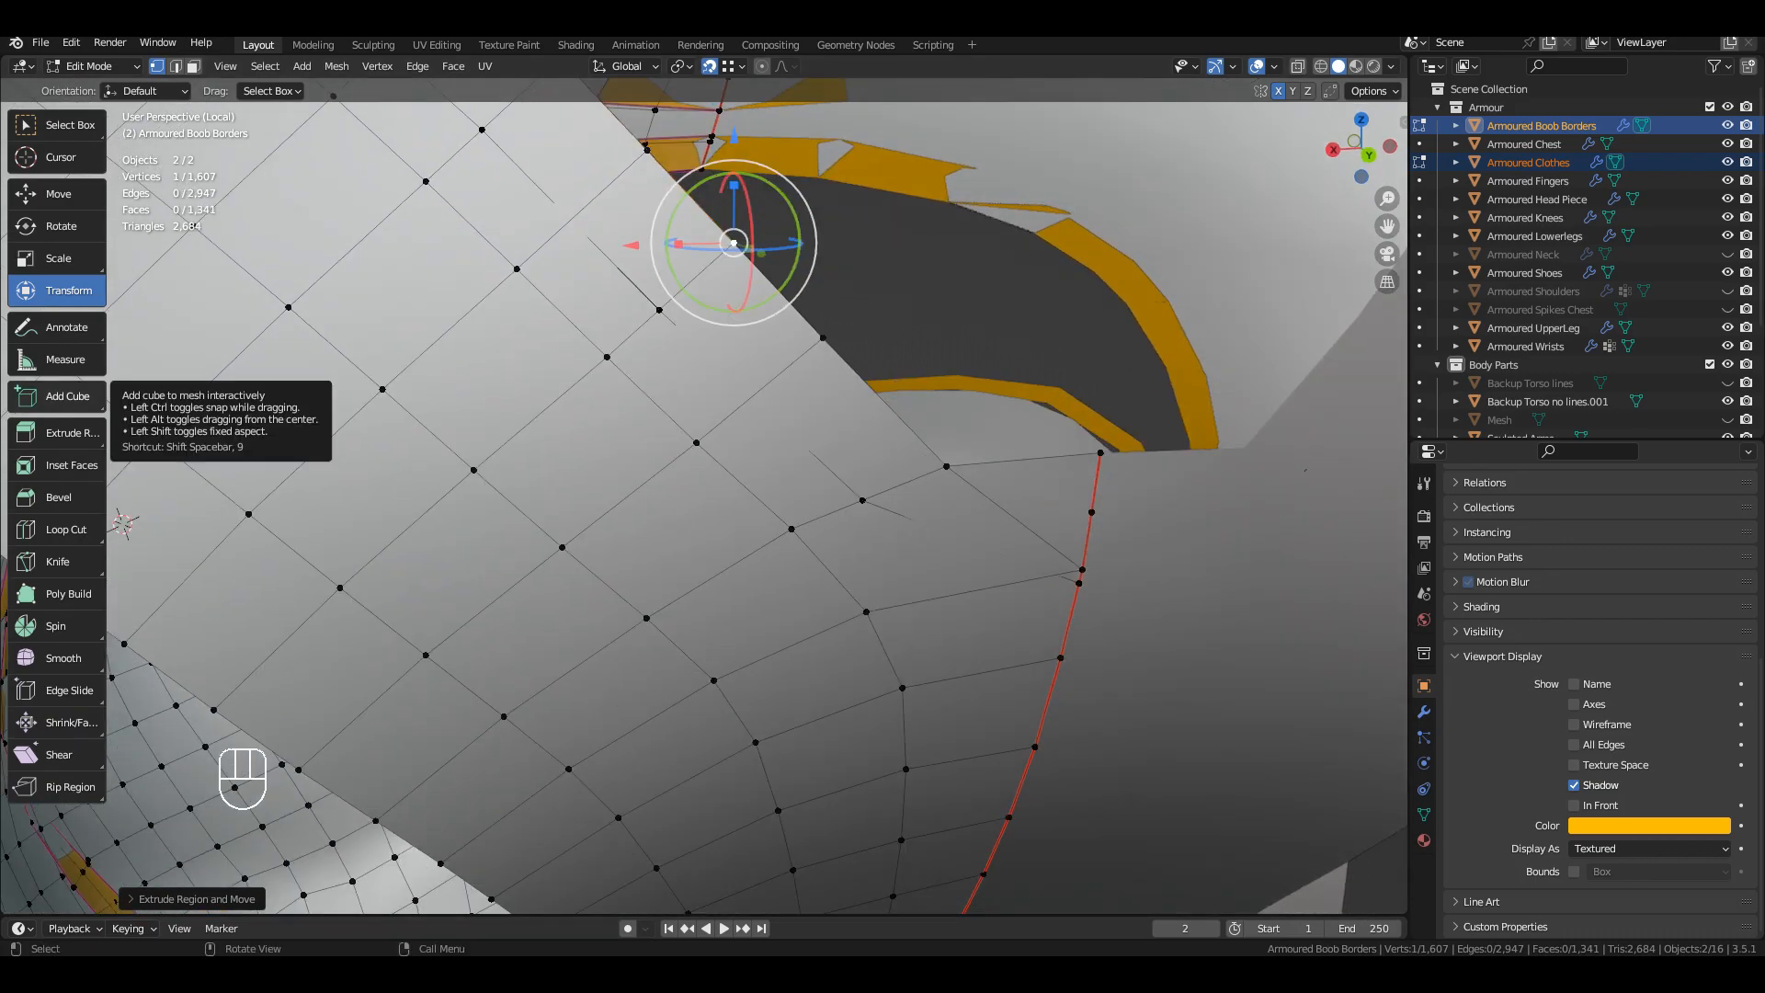
pyautogui.moveTo(635, 405)
pyautogui.mouseDown(button='middle')
pyautogui.moveTo(634, 474)
pyautogui.moveTo(636, 401)
pyautogui.moveTo(634, 439)
pyautogui.mouseUp(button='middle')
pyautogui.press('e')
pyautogui.click(939, 462)
pyautogui.moveTo(1094, 488); pyautogui.dragTo(1065, 489, button='middle')
pyautogui.press('e')
# Step: Leave the joint edit of both meshes and isolate only Armoured Boob Borders in Edit Mode
pyautogui.press('/')
pyautogui.press('/')
pyautogui.press('/')
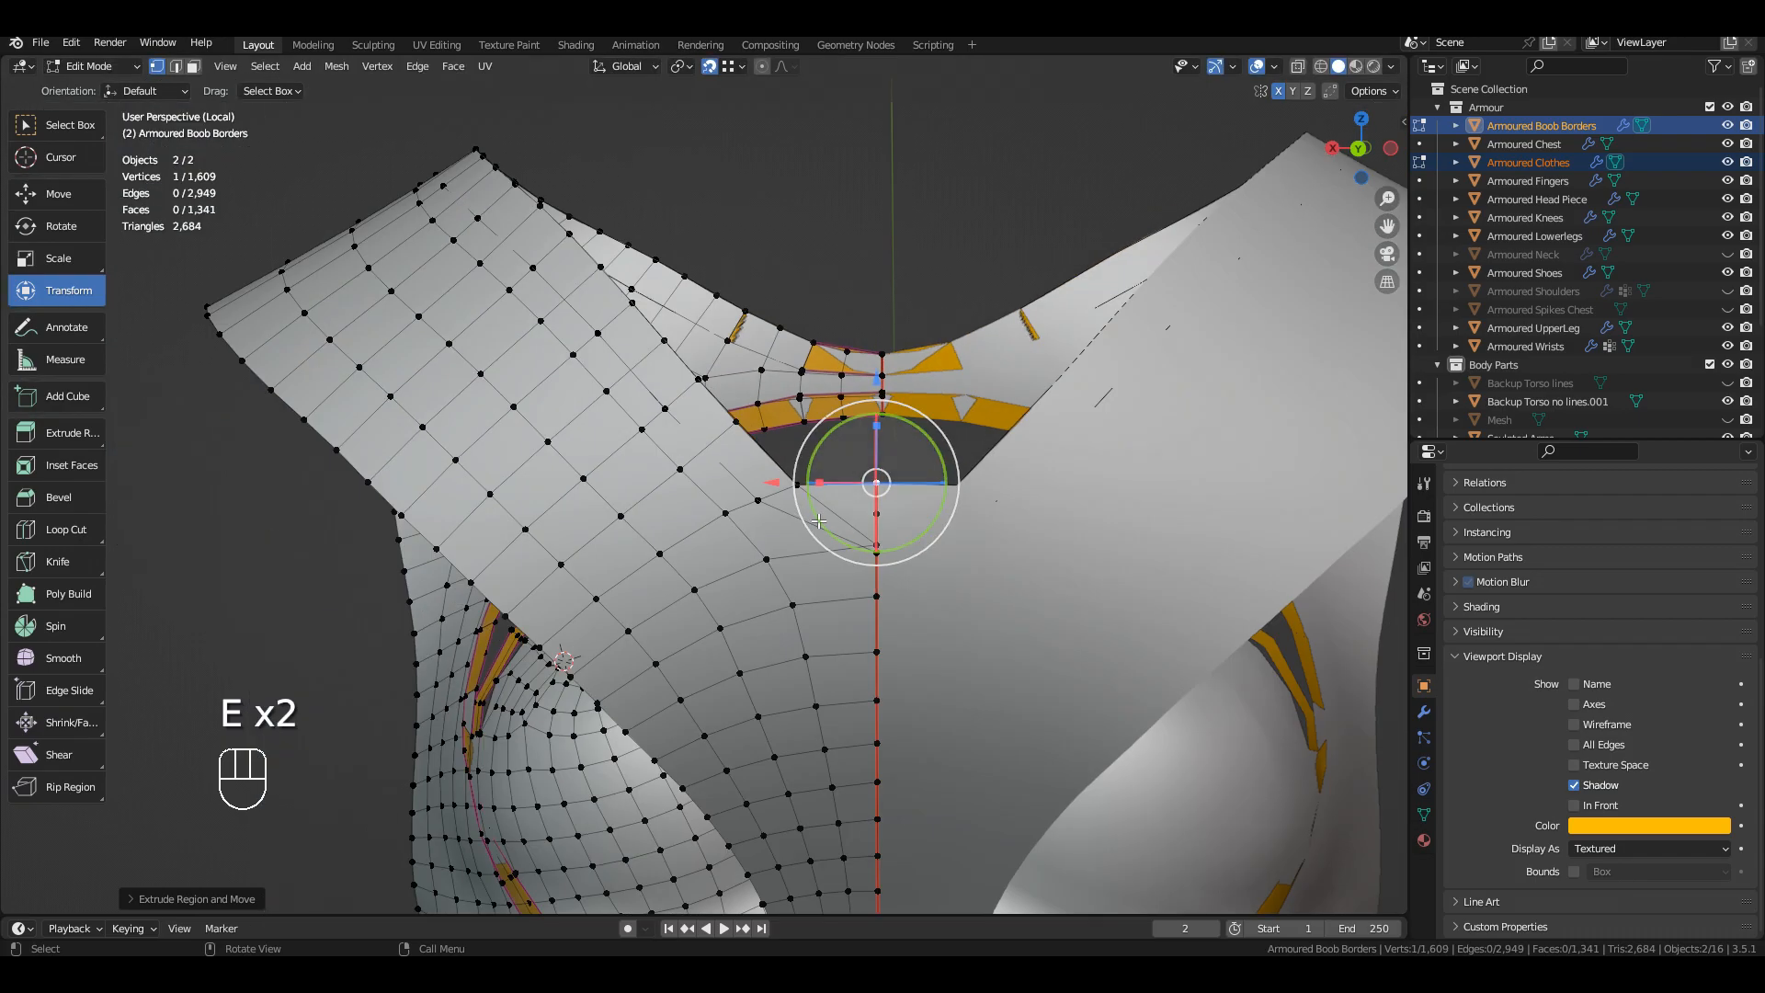
pyautogui.press('Tab')
pyautogui.press('/')
pyautogui.scroll(3, 819, 432)
pyautogui.keyDown('shift'); pyautogui.moveTo(794, 146); pyautogui.dragTo(756, 571, button='middle'); pyautogui.keyUp('shift')
pyautogui.scroll(1, 756, 571)
pyautogui.scroll(7, 757, 589)
pyautogui.press('Tab')
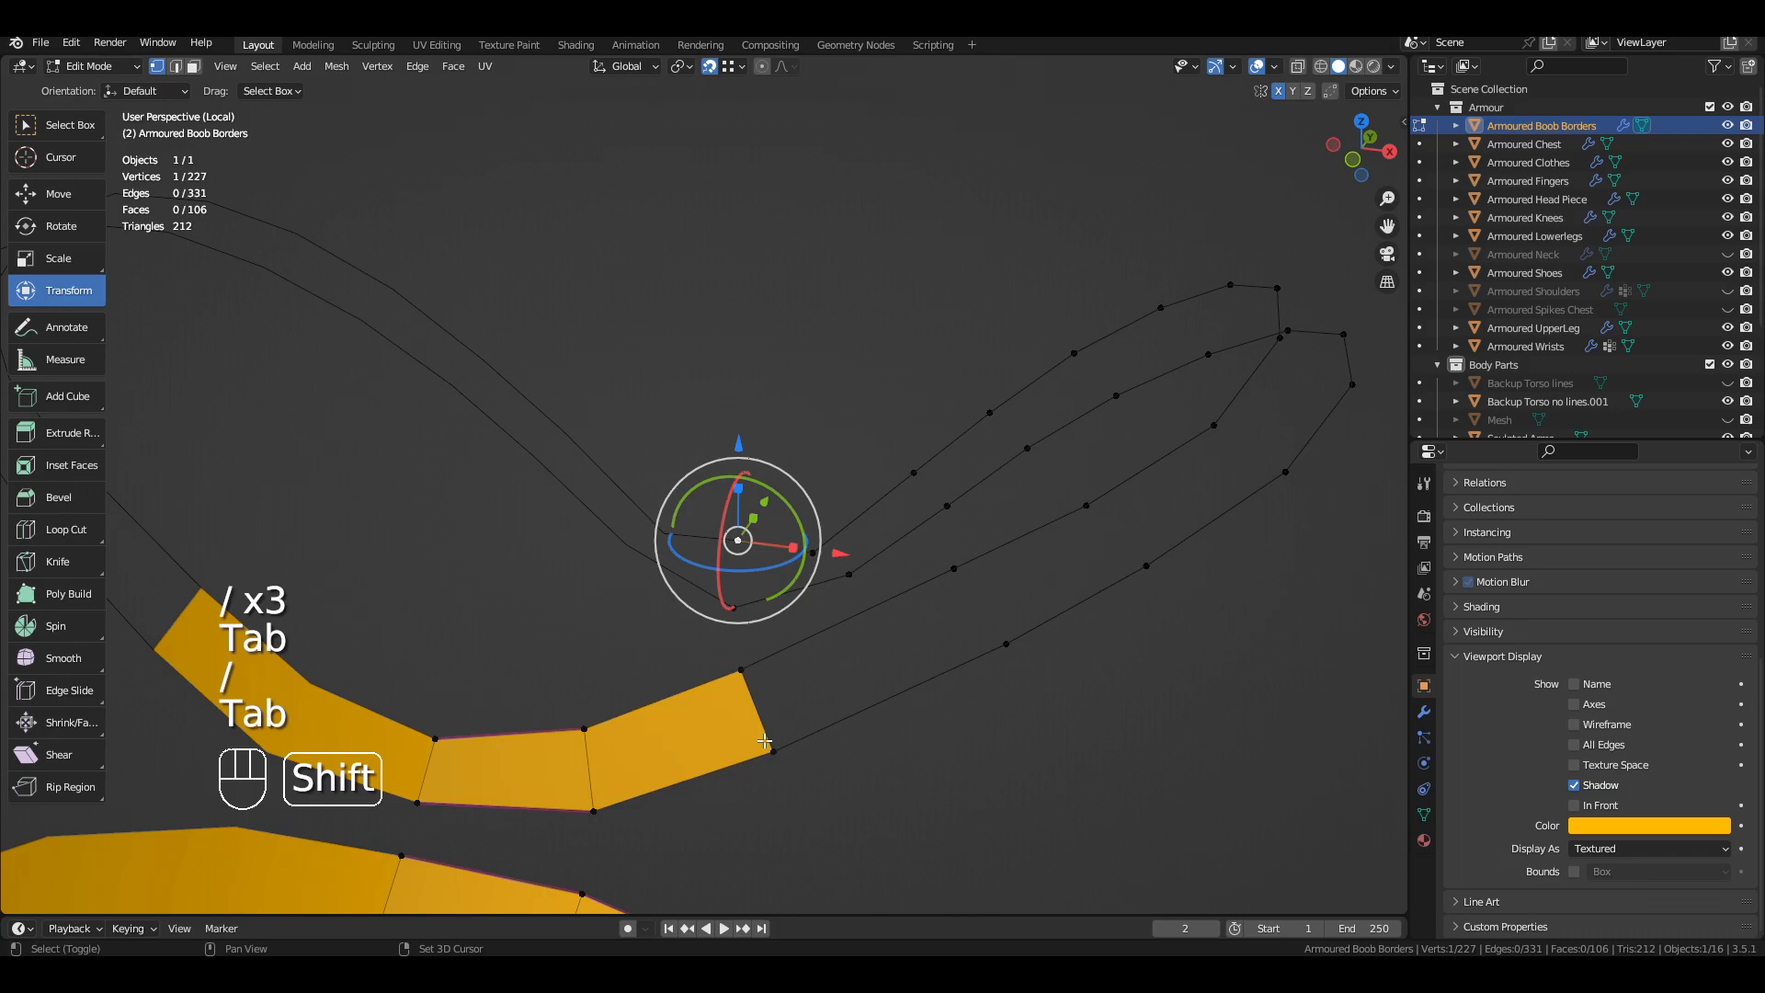
# Step: Select the neckline strip's open end edge and fill faces successively between the extruded lower and upper edges
pyautogui.keyDown('shift'); pyautogui.moveTo(764, 649); pyautogui.dragTo(730, 539, button='middle'); pyautogui.keyUp('shift')
pyautogui.press('2')
pyautogui.click(729, 607)
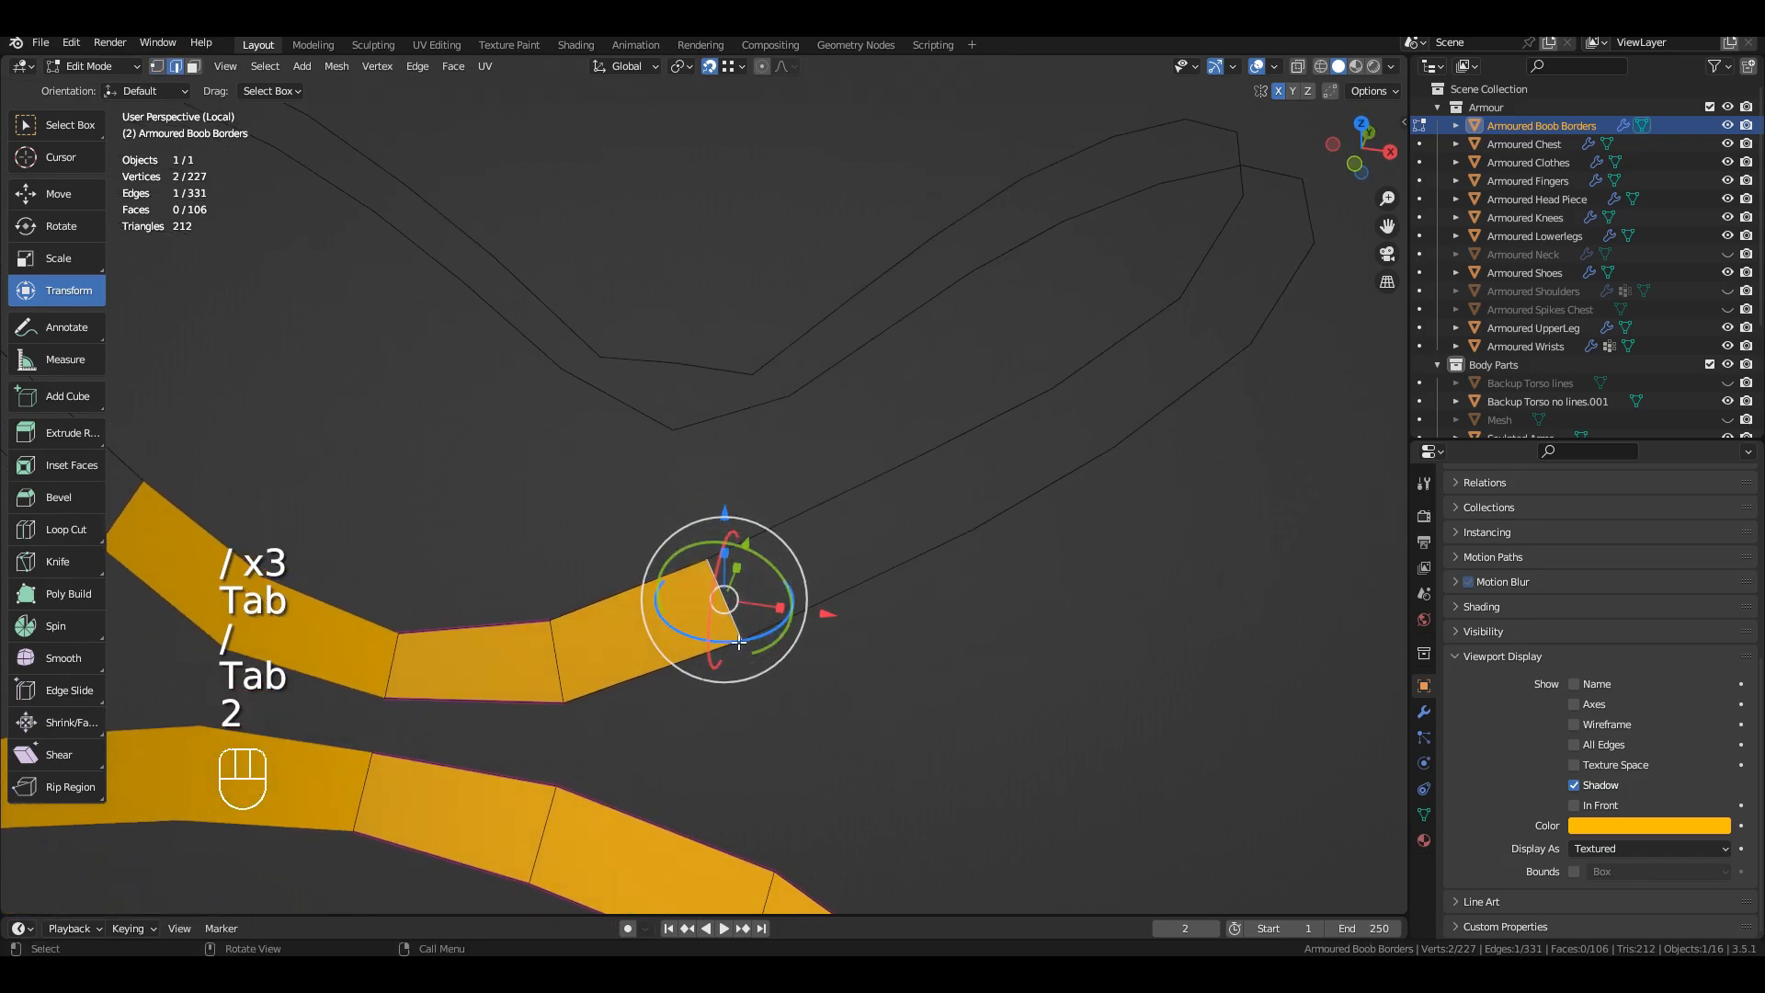
pyautogui.press('f')
pyautogui.press('f')
pyautogui.press('f')
pyautogui.press('f')
pyautogui.press('f')
pyautogui.press('f')
pyautogui.press('f')
pyautogui.press('f')
pyautogui.press('f')
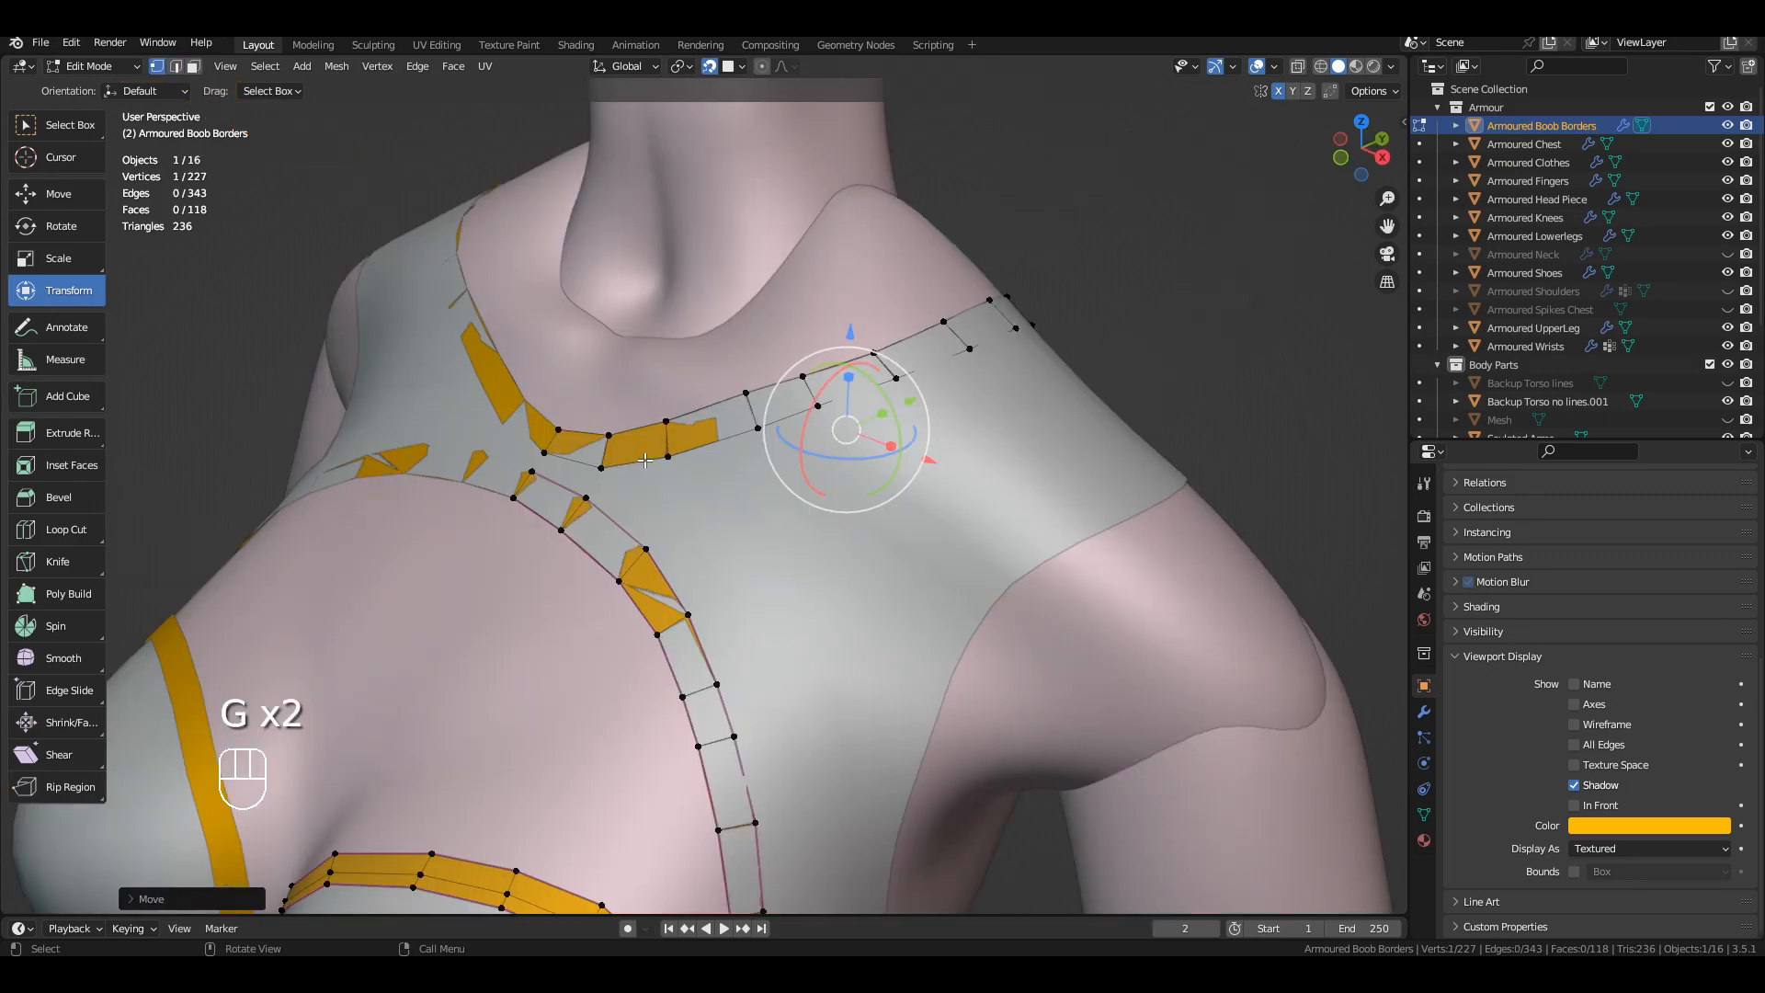
# Step: Return to Object Mode and enable viewport display of the borders' Subdivision and Solidify modifiers
pyautogui.moveTo(772, 514); pyautogui.dragTo(846, 532, button='middle')
pyautogui.press('Tab')
pyautogui.scroll(3, 846, 532)
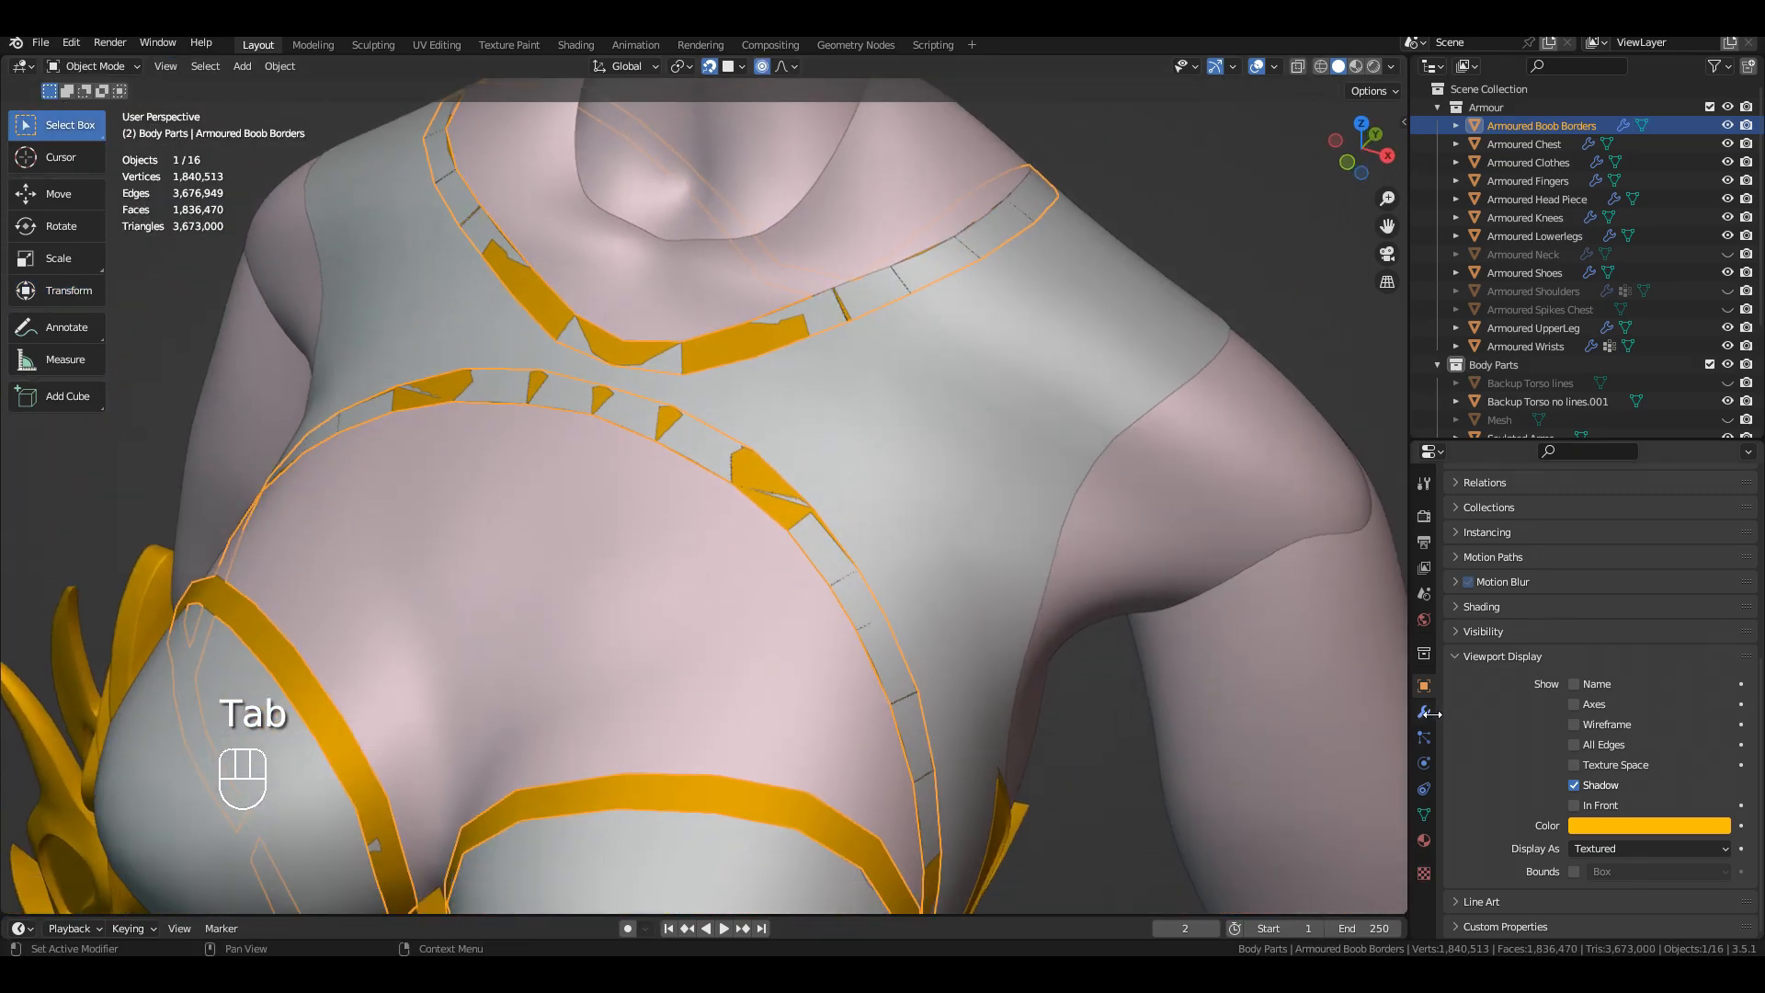
pyautogui.click(1424, 712)
pyautogui.moveTo(1667, 592); pyautogui.dragTo(1666, 568)
# Step: Switch to Sculpt Mode and use the Grab brush to pull the sunken border clear of the clothes along the top of the shoulder
pyautogui.moveTo(1103, 320); pyautogui.dragTo(1066, 295, button='middle')
pyautogui.scroll(4, 965, 285)
pyautogui.moveTo(906, 266)
pyautogui.keyDown('shift'); pyautogui.mouseDown(button='middle')
pyautogui.moveTo(826, 433)
pyautogui.moveTo(831, 477)
pyautogui.moveTo(805, 414)
pyautogui.moveTo(771, 426)
pyautogui.mouseUp(button='middle'); pyautogui.keyUp('shift')
pyautogui.hotkey('ctrl', 'Tab')
pyautogui.click(826, 532)
pyautogui.scroll(3, 831, 477)
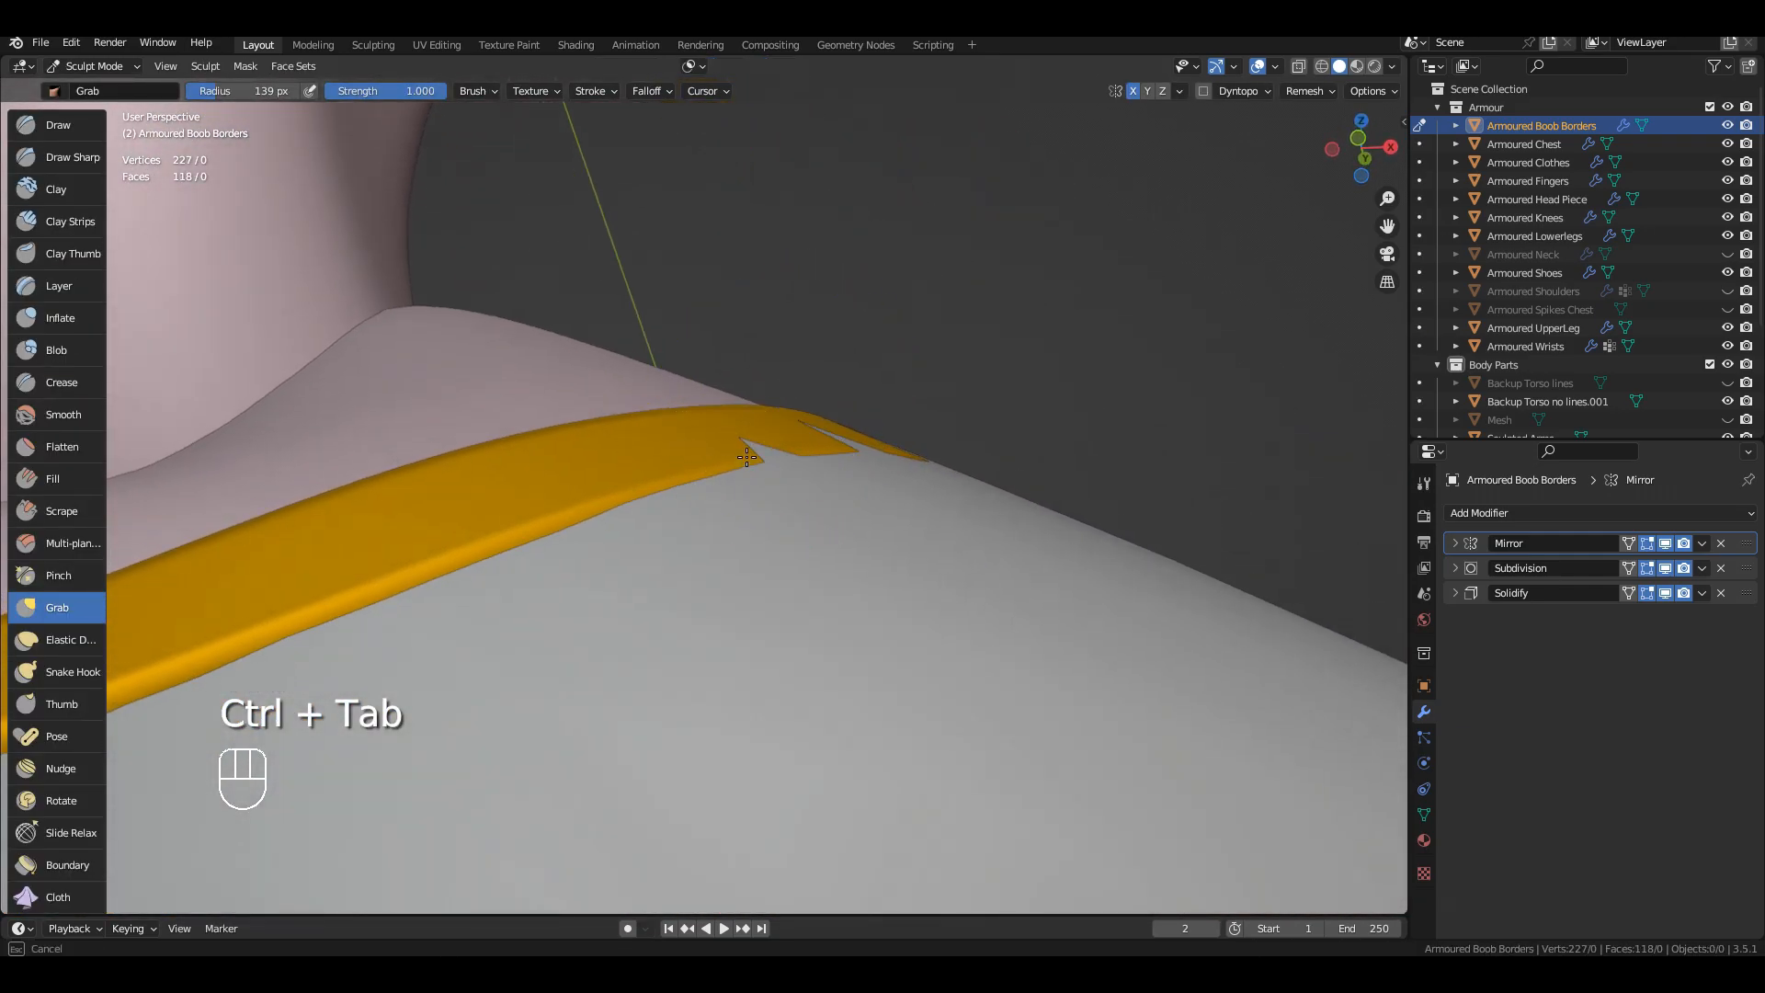
pyautogui.moveTo(692, 454); pyautogui.dragTo(580, 471, button='middle')
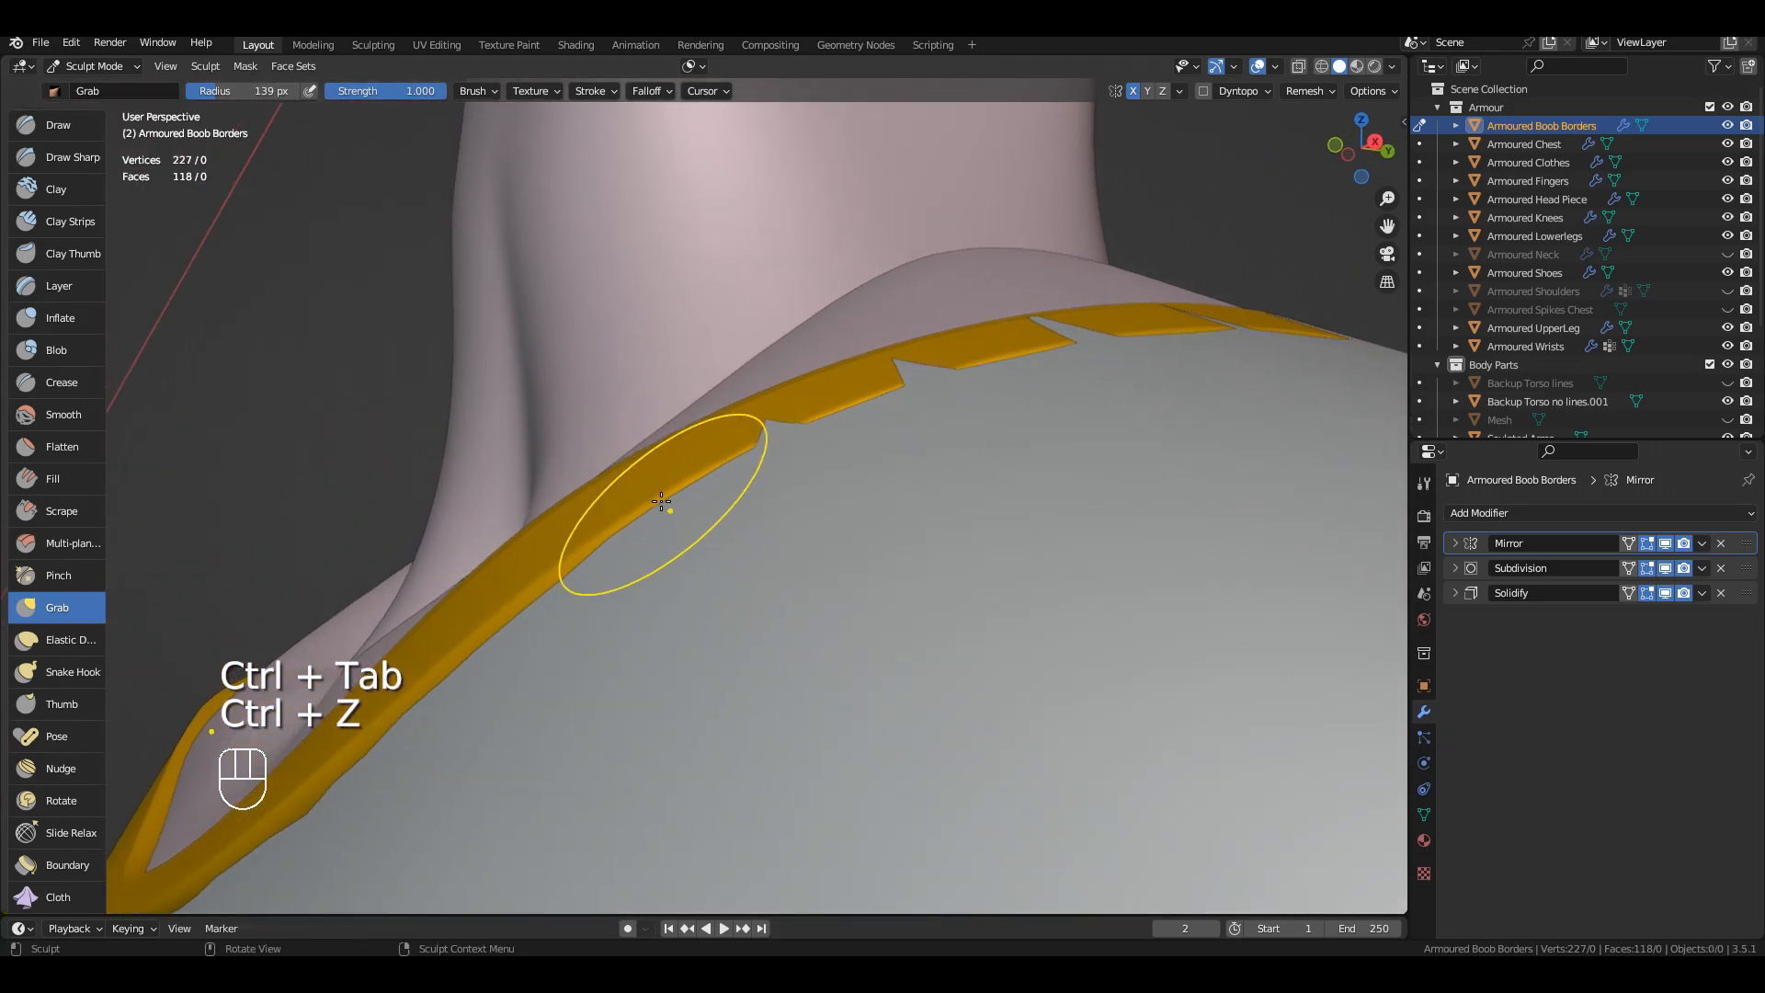
pyautogui.moveTo(662, 504); pyautogui.dragTo(662, 476)
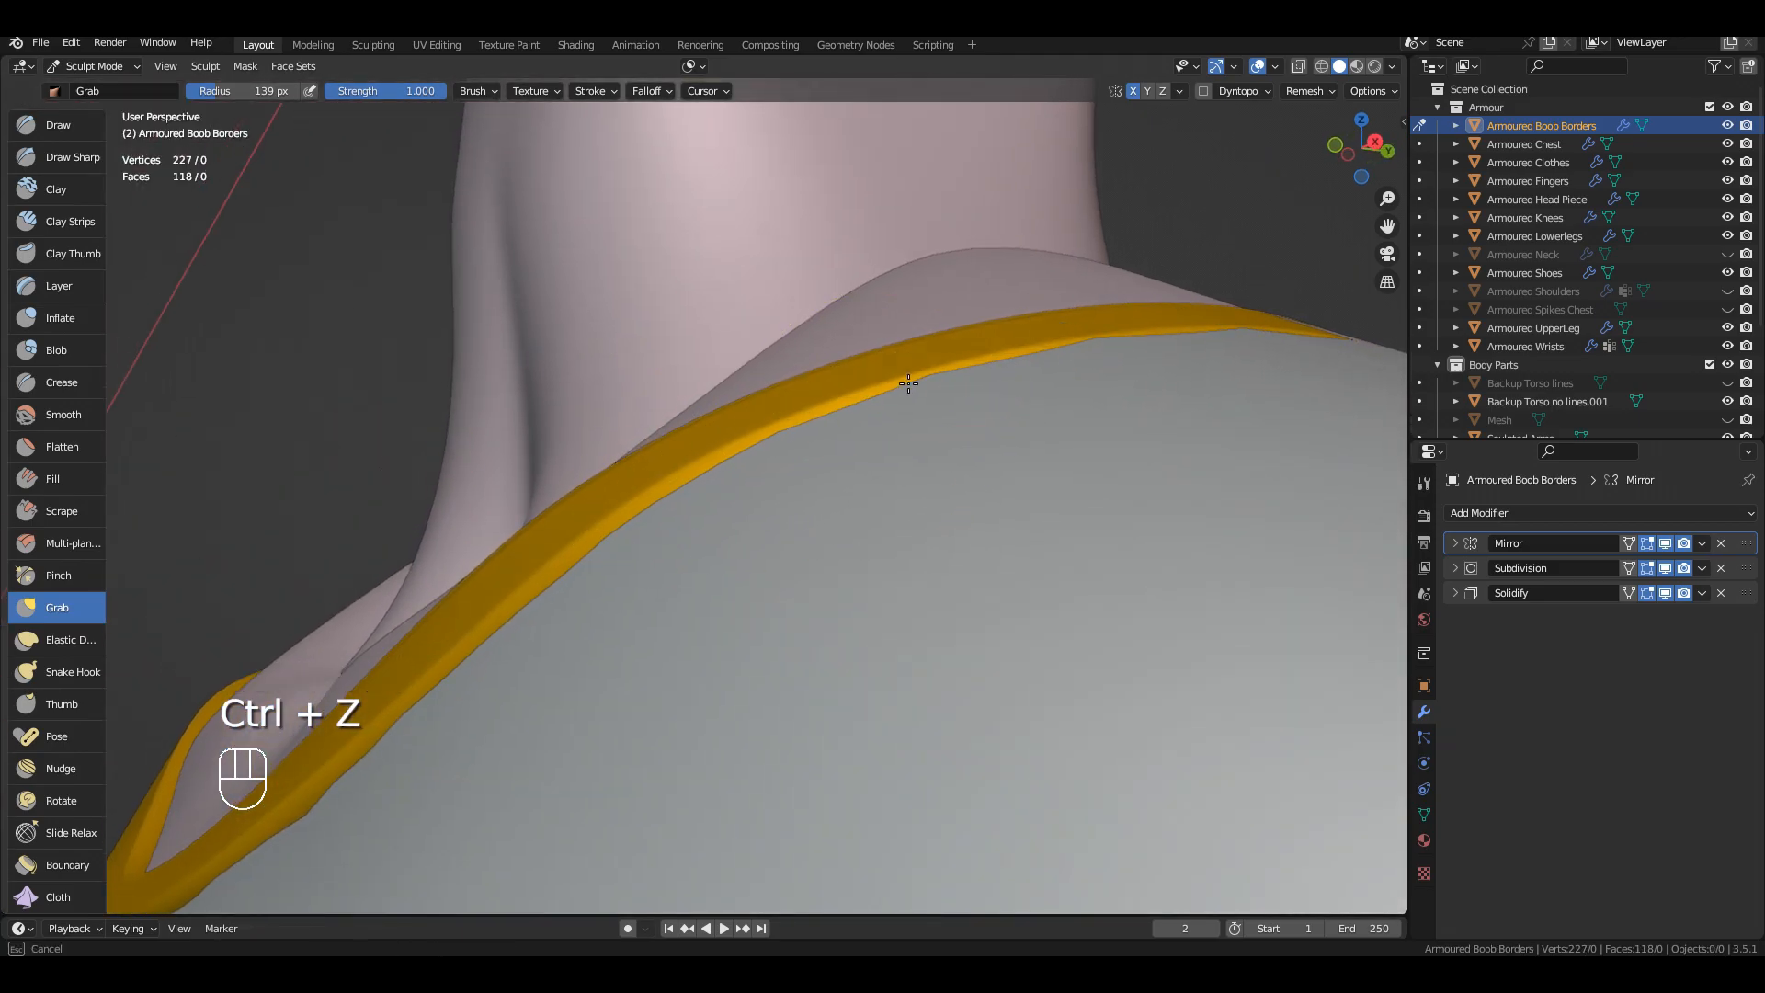
pyautogui.keyDown('shift'); pyautogui.moveTo(1048, 346); pyautogui.dragTo(801, 409, button='middle'); pyautogui.keyUp('shift')
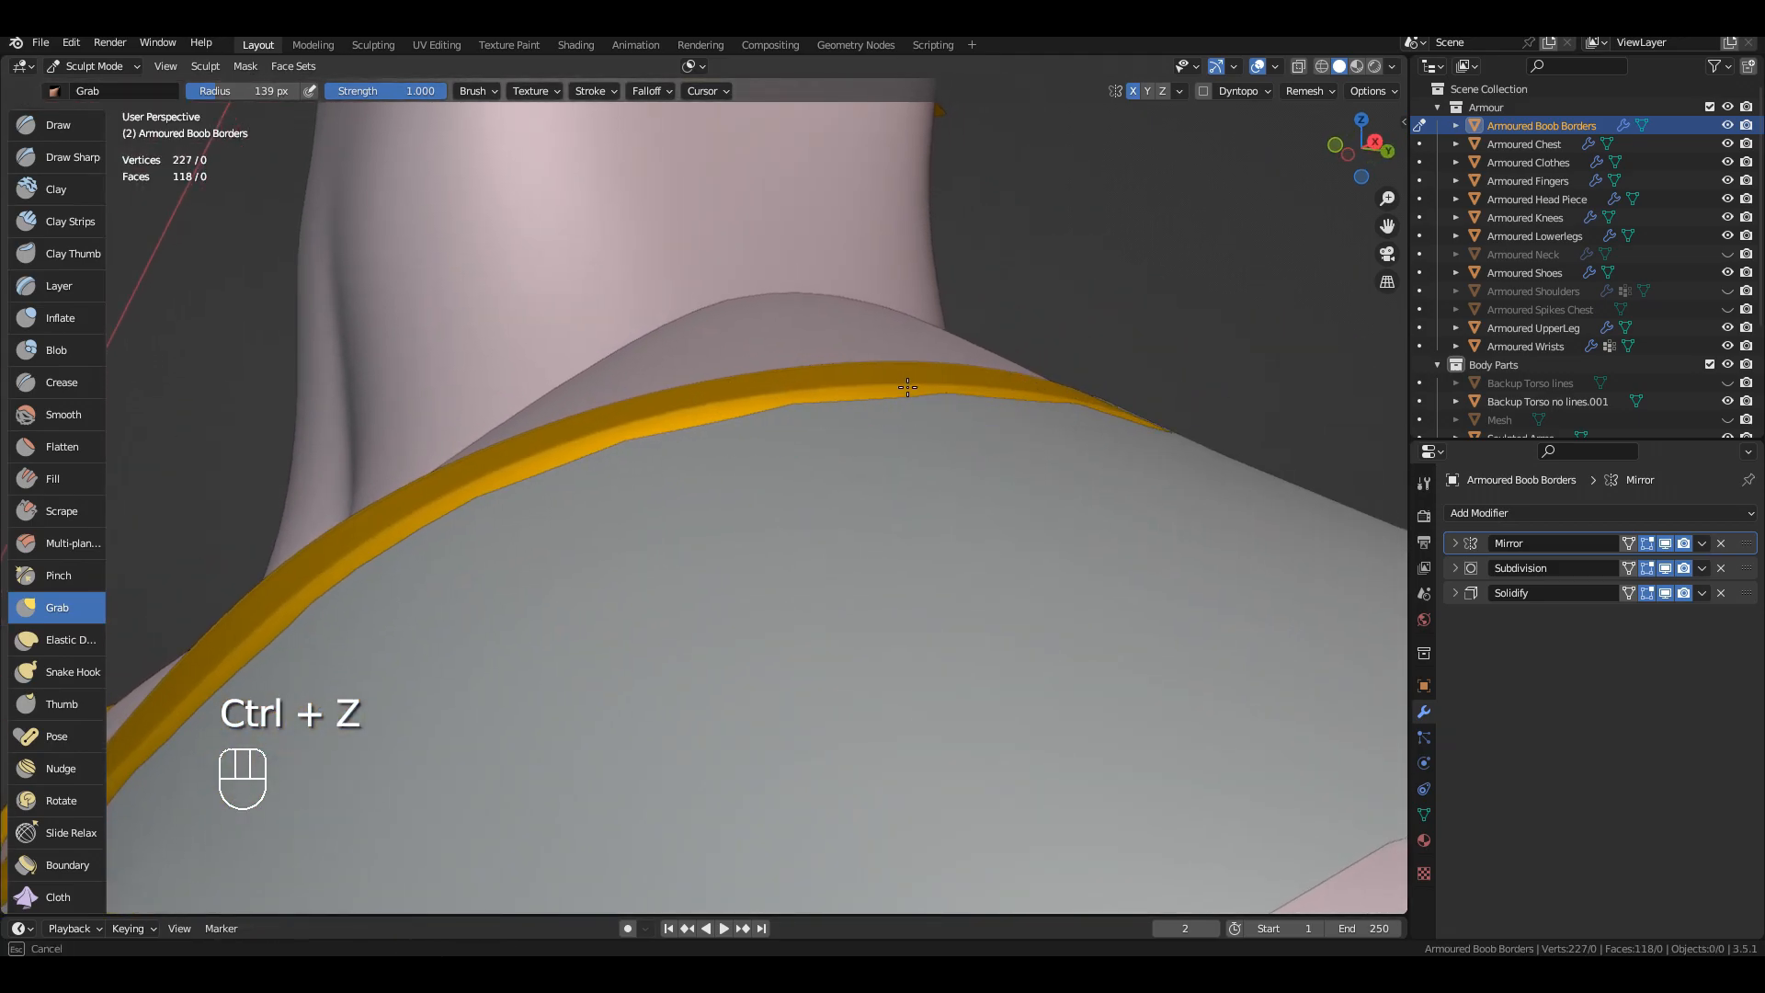
pyautogui.moveTo(1125, 403); pyautogui.dragTo(936, 416, button='middle')
pyautogui.moveTo(933, 416); pyautogui.dragTo(931, 397)
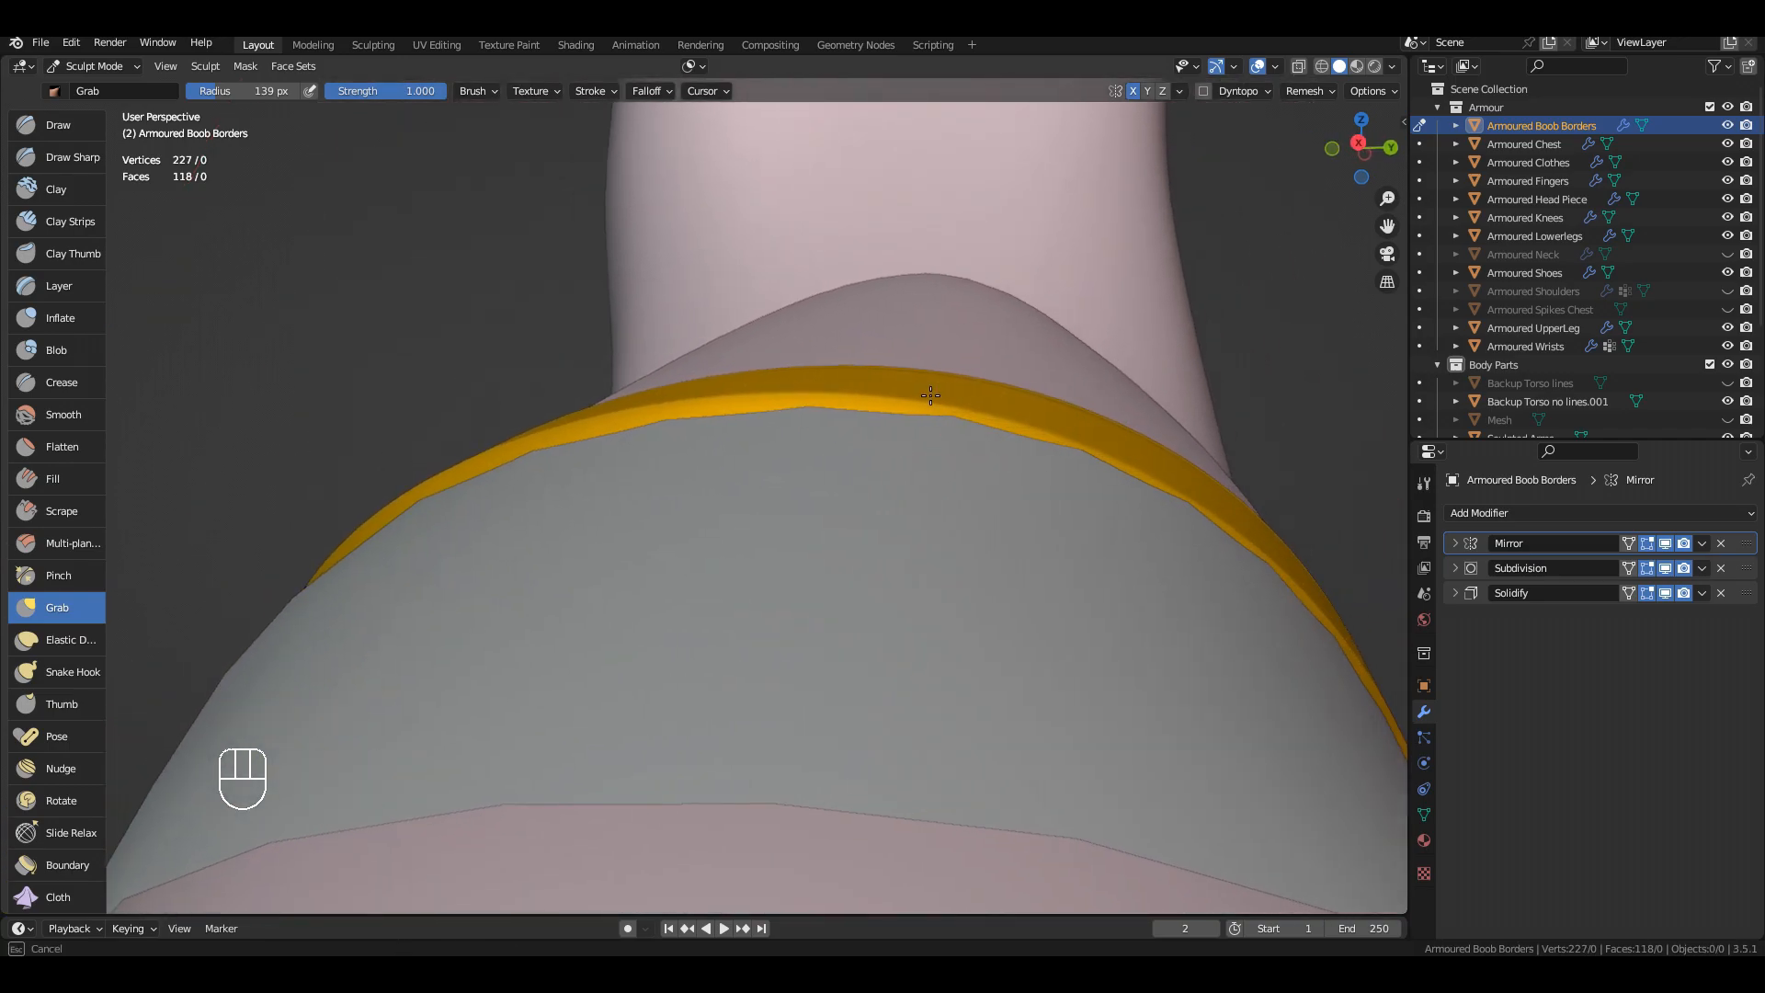
# Step: Refine the border's curve with the Grab brush down the back neckline toward its centre point
pyautogui.moveTo(1173, 484)
pyautogui.mouseDown(button='middle')
pyautogui.moveTo(775, 426)
pyautogui.moveTo(953, 563)
pyautogui.moveTo(854, 434)
pyautogui.moveTo(853, 503)
pyautogui.mouseUp(button='middle')
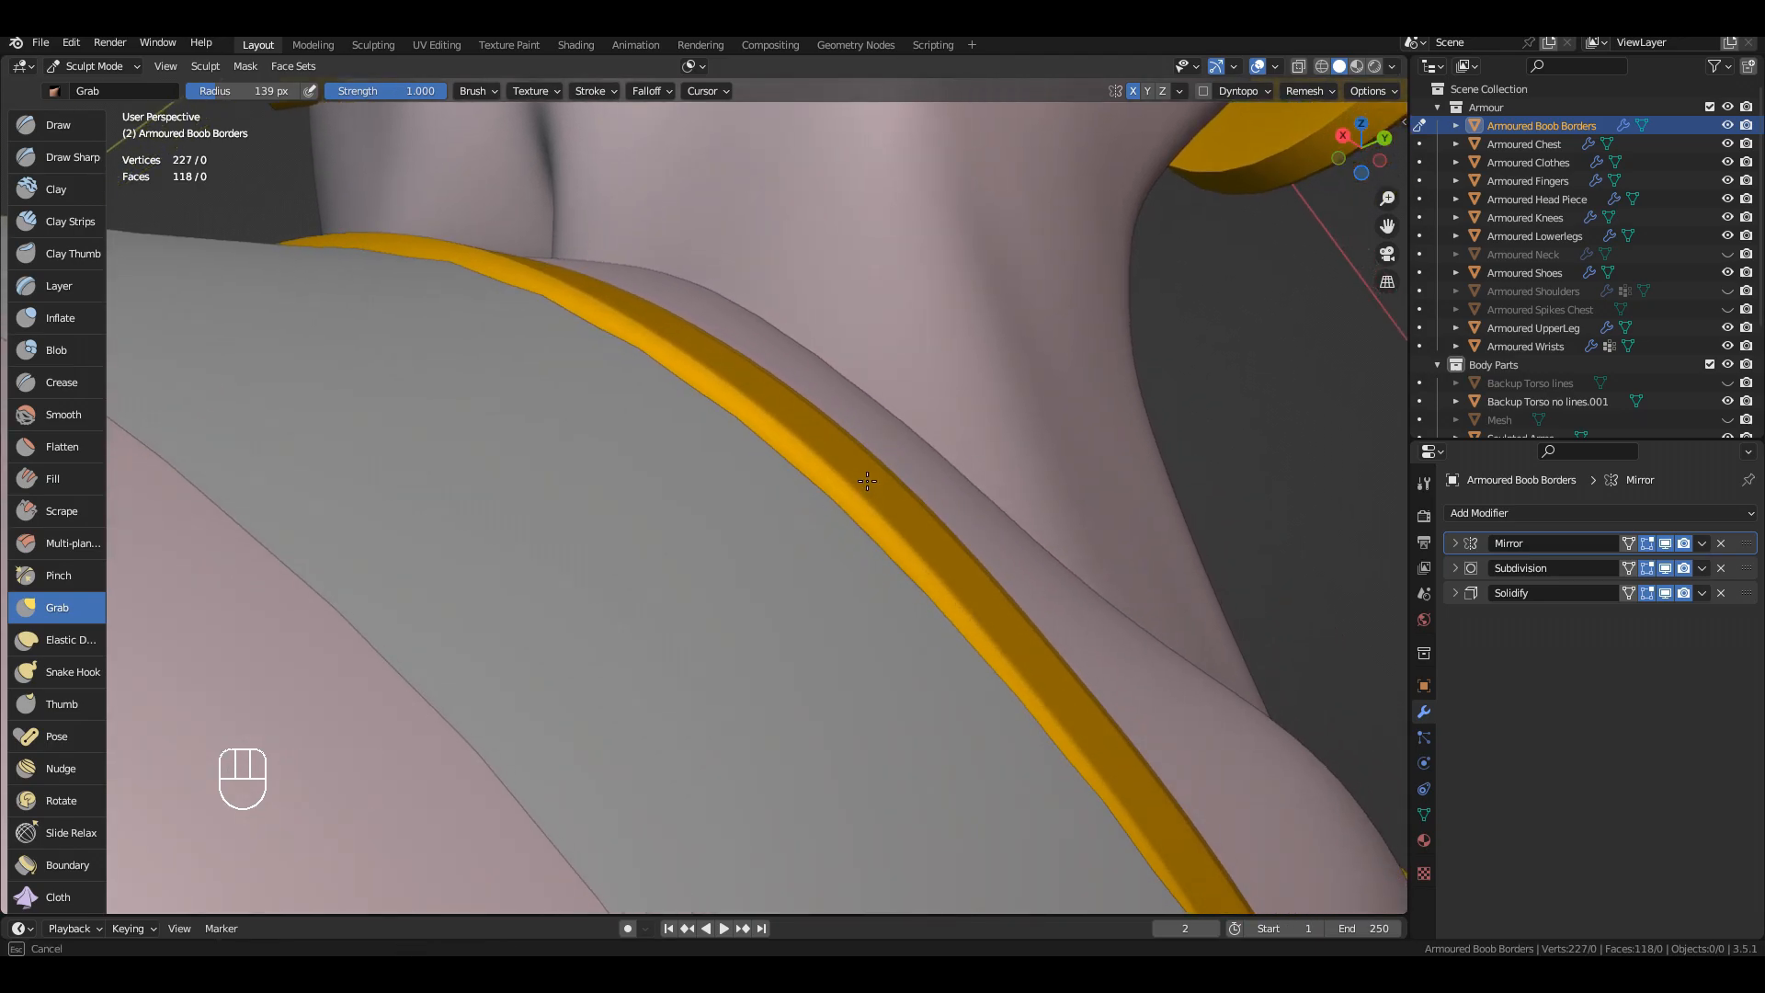
pyautogui.keyDown('shift'); pyautogui.moveTo(1026, 649); pyautogui.dragTo(918, 453, button='middle'); pyautogui.keyUp('shift')
pyautogui.keyDown('shift'); pyautogui.moveTo(1070, 693); pyautogui.dragTo(950, 516, button='middle'); pyautogui.keyUp('shift')
pyautogui.moveTo(956, 515); pyautogui.dragTo(952, 517)
pyautogui.keyDown('shift'); pyautogui.moveTo(1009, 614); pyautogui.dragTo(909, 467, button='middle'); pyautogui.keyUp('shift')
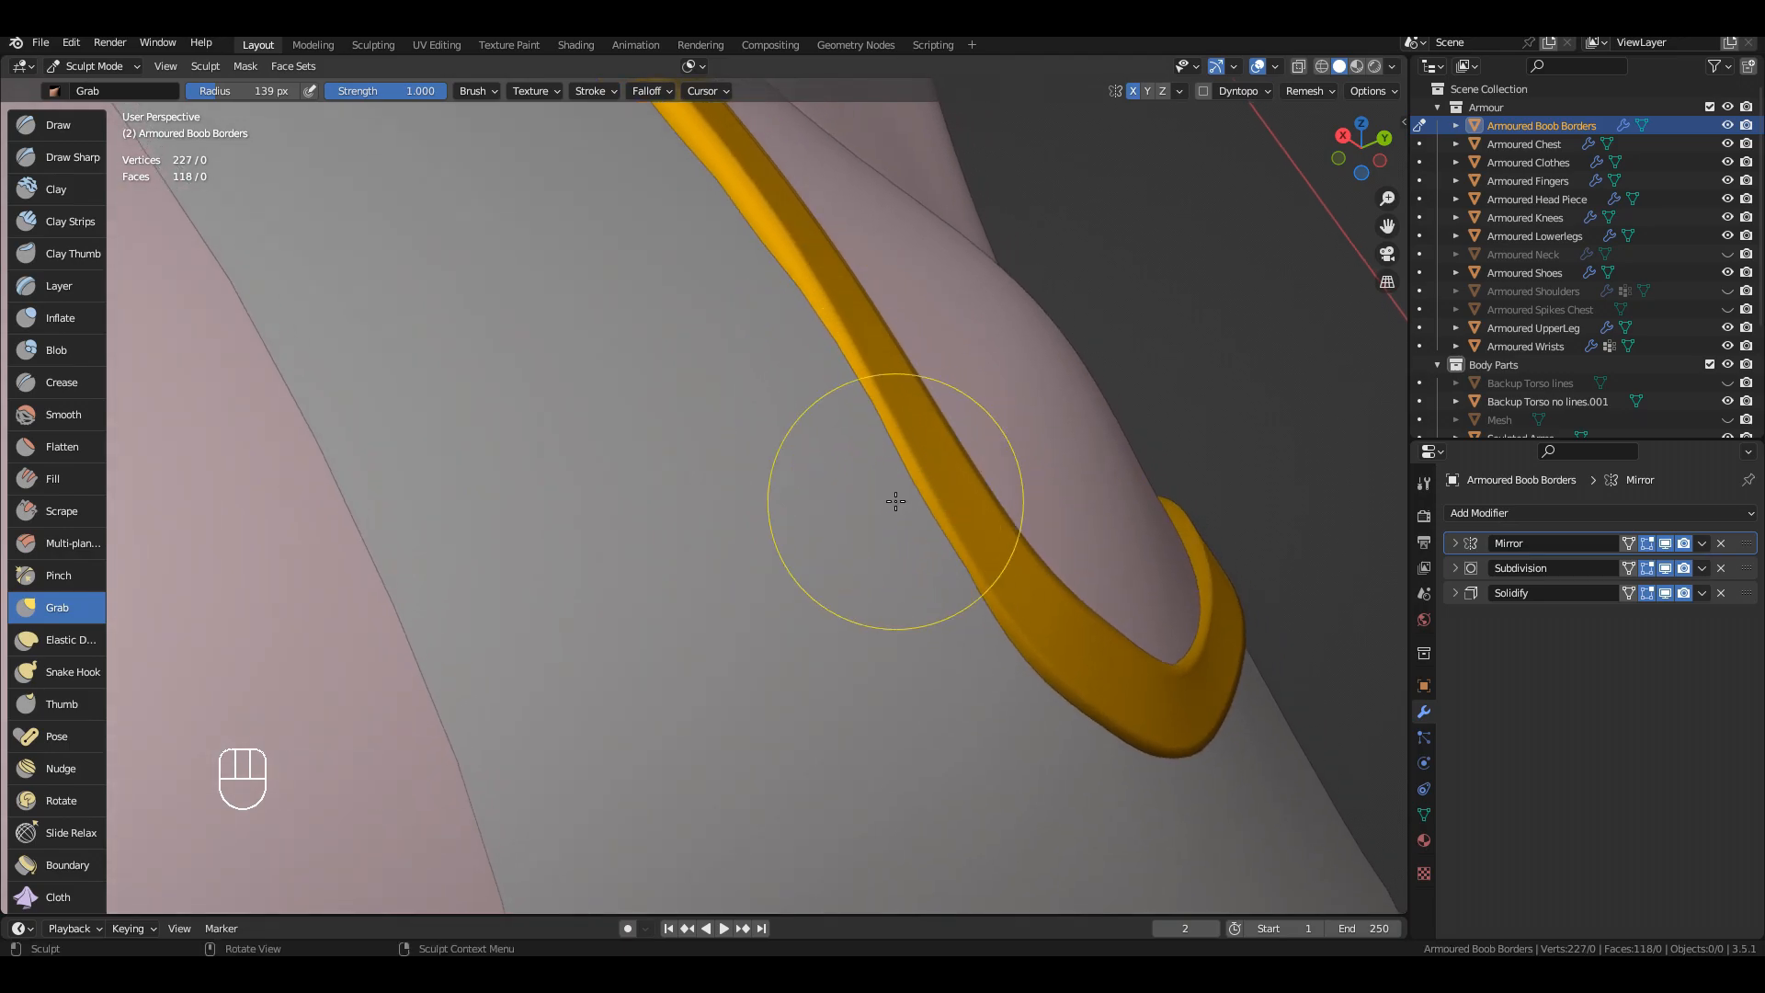
pyautogui.moveTo(910, 451)
pyautogui.mouseDown(button='middle')
pyautogui.moveTo(855, 404)
pyautogui.moveTo(930, 470)
pyautogui.moveTo(839, 509)
pyautogui.moveTo(931, 502)
pyautogui.mouseUp(button='middle')
pyautogui.press('Tab')
pyautogui.press('Tab')
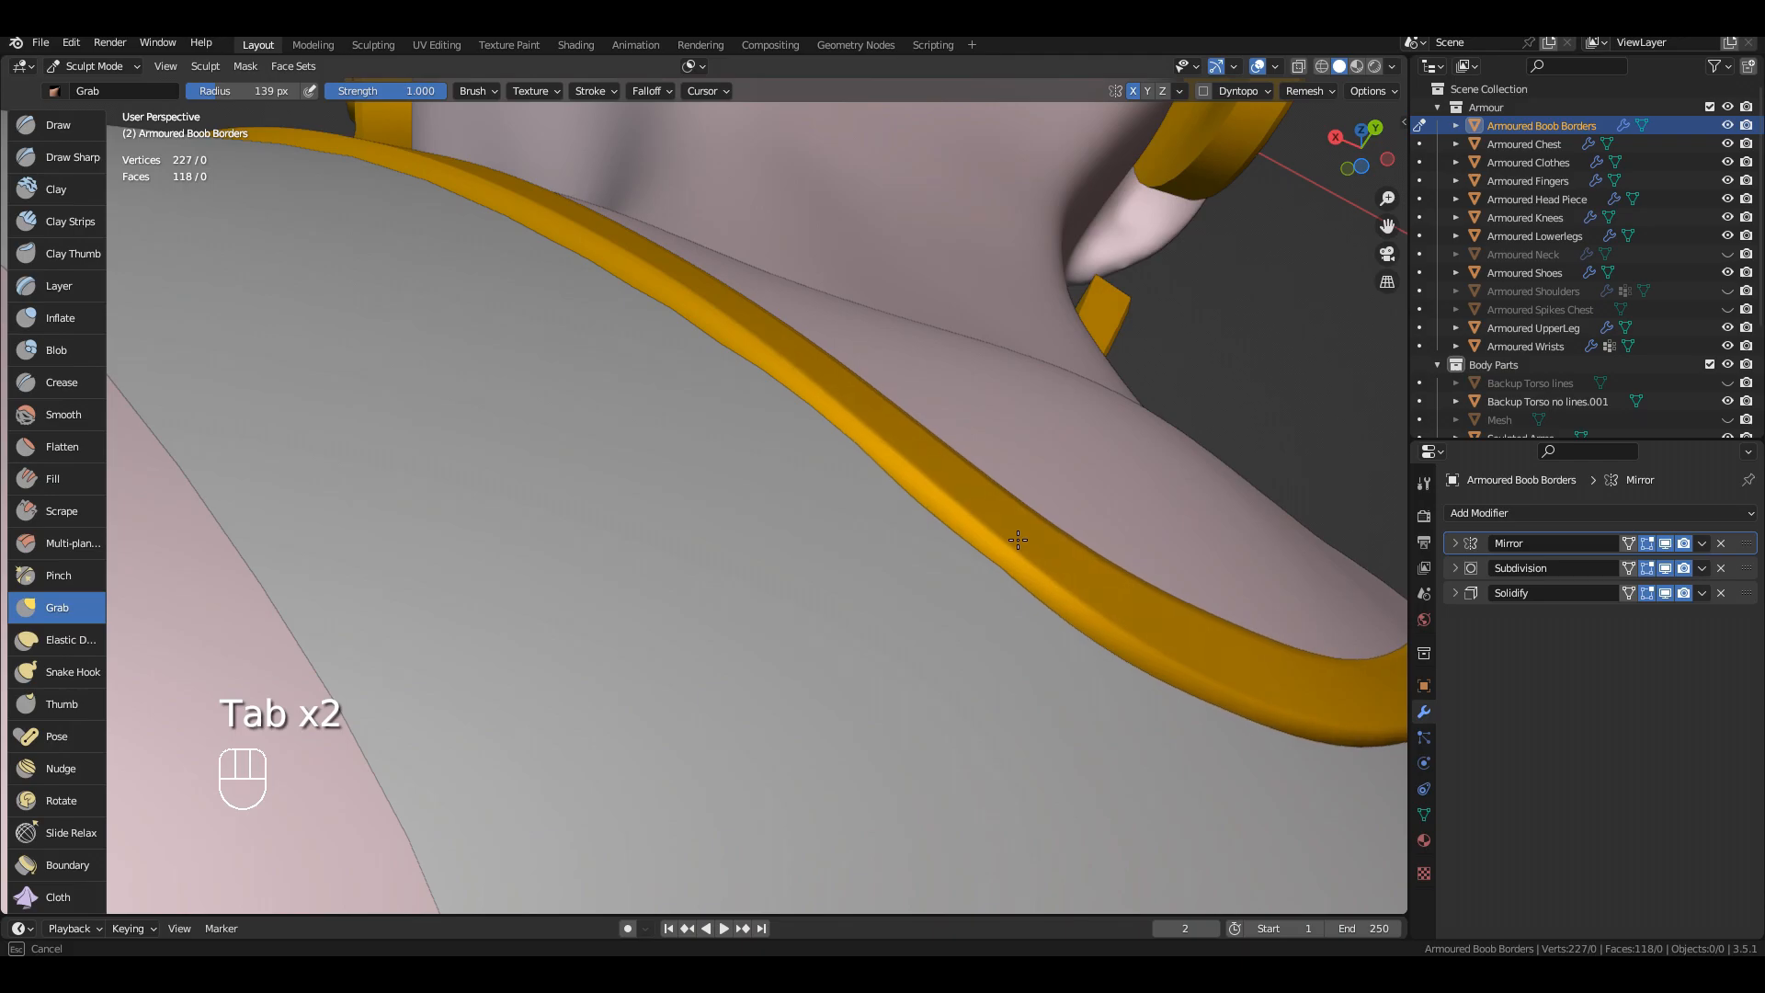
pyautogui.moveTo(1133, 649)
pyautogui.mouseDown(button='middle')
pyautogui.moveTo(717, 445)
pyautogui.moveTo(800, 413)
pyautogui.moveTo(749, 445)
pyautogui.moveTo(995, 485)
pyautogui.moveTo(866, 551)
pyautogui.moveTo(630, 453)
pyautogui.moveTo(799, 551)
pyautogui.moveTo(739, 587)
pyautogui.moveTo(910, 516)
pyautogui.moveTo(918, 433)
pyautogui.moveTo(748, 446)
pyautogui.moveTo(827, 394)
pyautogui.moveTo(1017, 394)
pyautogui.moveTo(845, 374)
pyautogui.moveTo(831, 399)
pyautogui.moveTo(930, 375)
pyautogui.moveTo(870, 401)
pyautogui.mouseUp(button='middle')
# Step: Return to Edit Mode with face selection and turn off viewport display of the Subdivision and Solidify modifiers
pyautogui.press('Tab')
pyautogui.moveTo(1664, 594); pyautogui.dragTo(1665, 567)
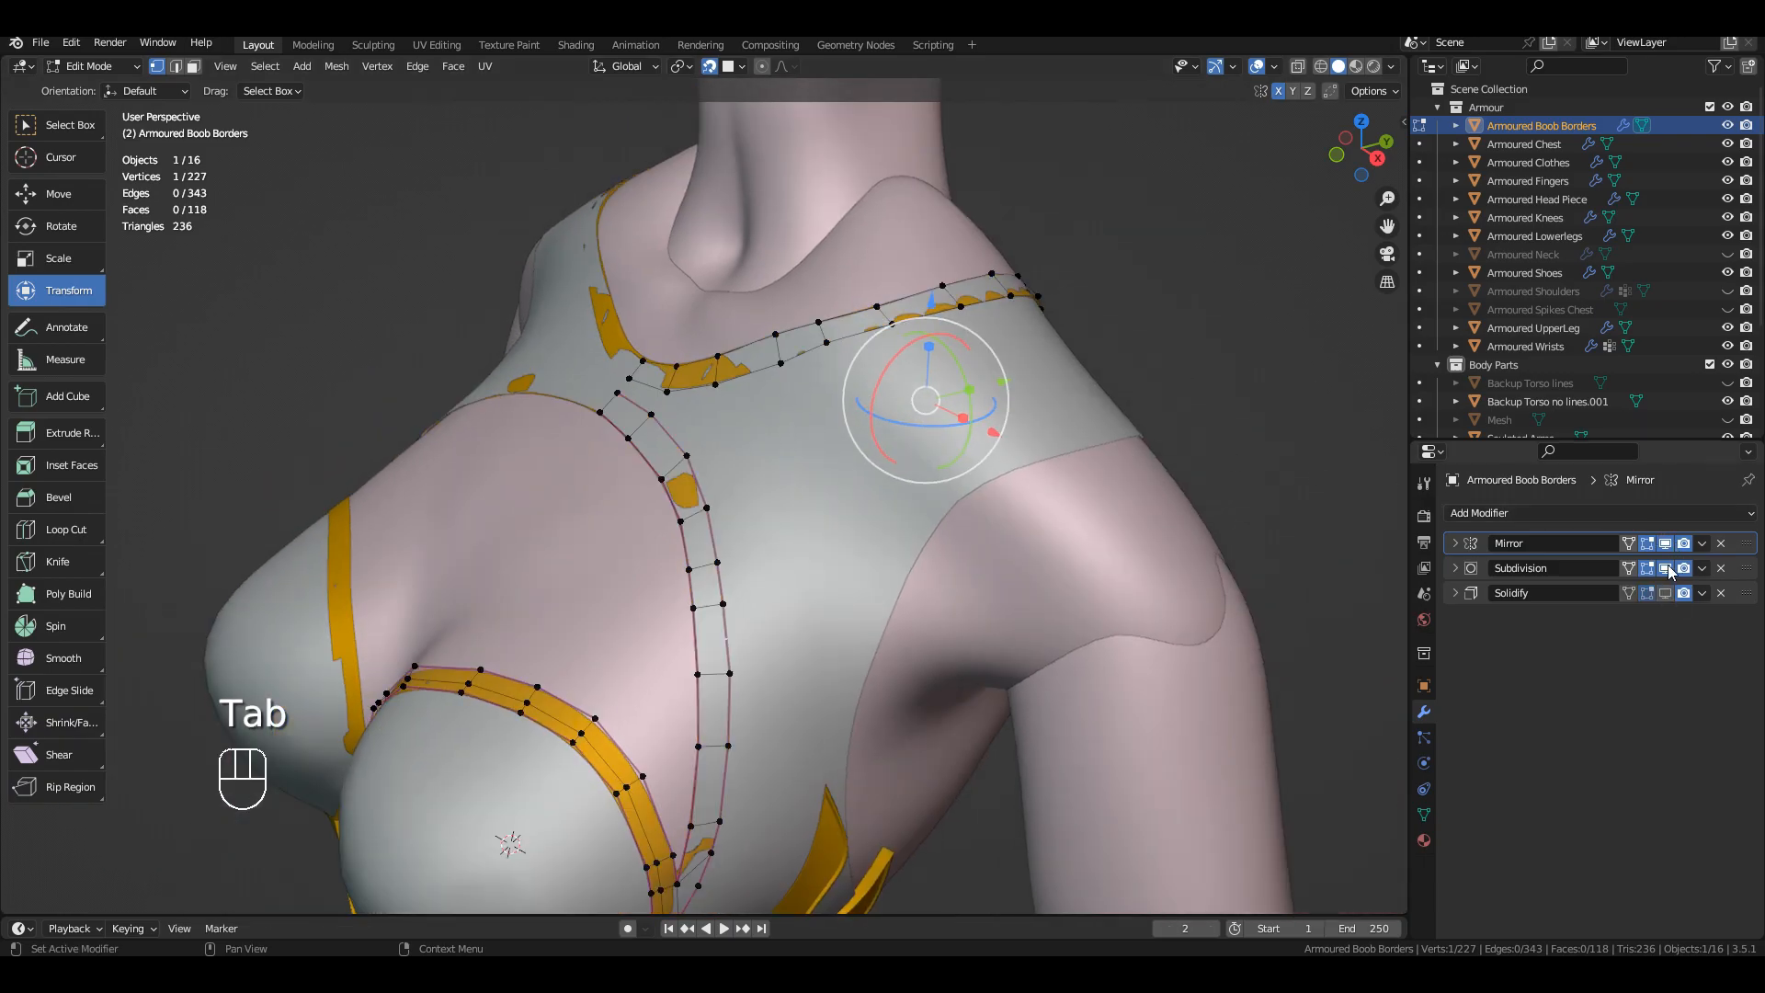
pyautogui.press('3')
# Step: Duplicate a border face on top of the shoulder and move the copy outward and down toward the clothes' outer shoulder edge
pyautogui.keyDown('shift'); pyautogui.moveTo(870, 473); pyautogui.dragTo(827, 175, button='middle'); pyautogui.keyUp('shift')
pyautogui.scroll(-3, 763, 368)
pyautogui.moveTo(827, 174); pyautogui.dragTo(782, 317, button='middle')
pyautogui.keyDown('shift'); pyautogui.moveTo(781, 317); pyautogui.dragTo(774, 451, button='middle'); pyautogui.keyUp('shift')
pyautogui.moveTo(774, 450); pyautogui.dragTo(813, 459, button='middle')
pyautogui.scroll(2, 781, 414)
pyautogui.keyDown('shift'); pyautogui.moveTo(1011, 437); pyautogui.dragTo(720, 445, button='middle'); pyautogui.keyUp('shift')
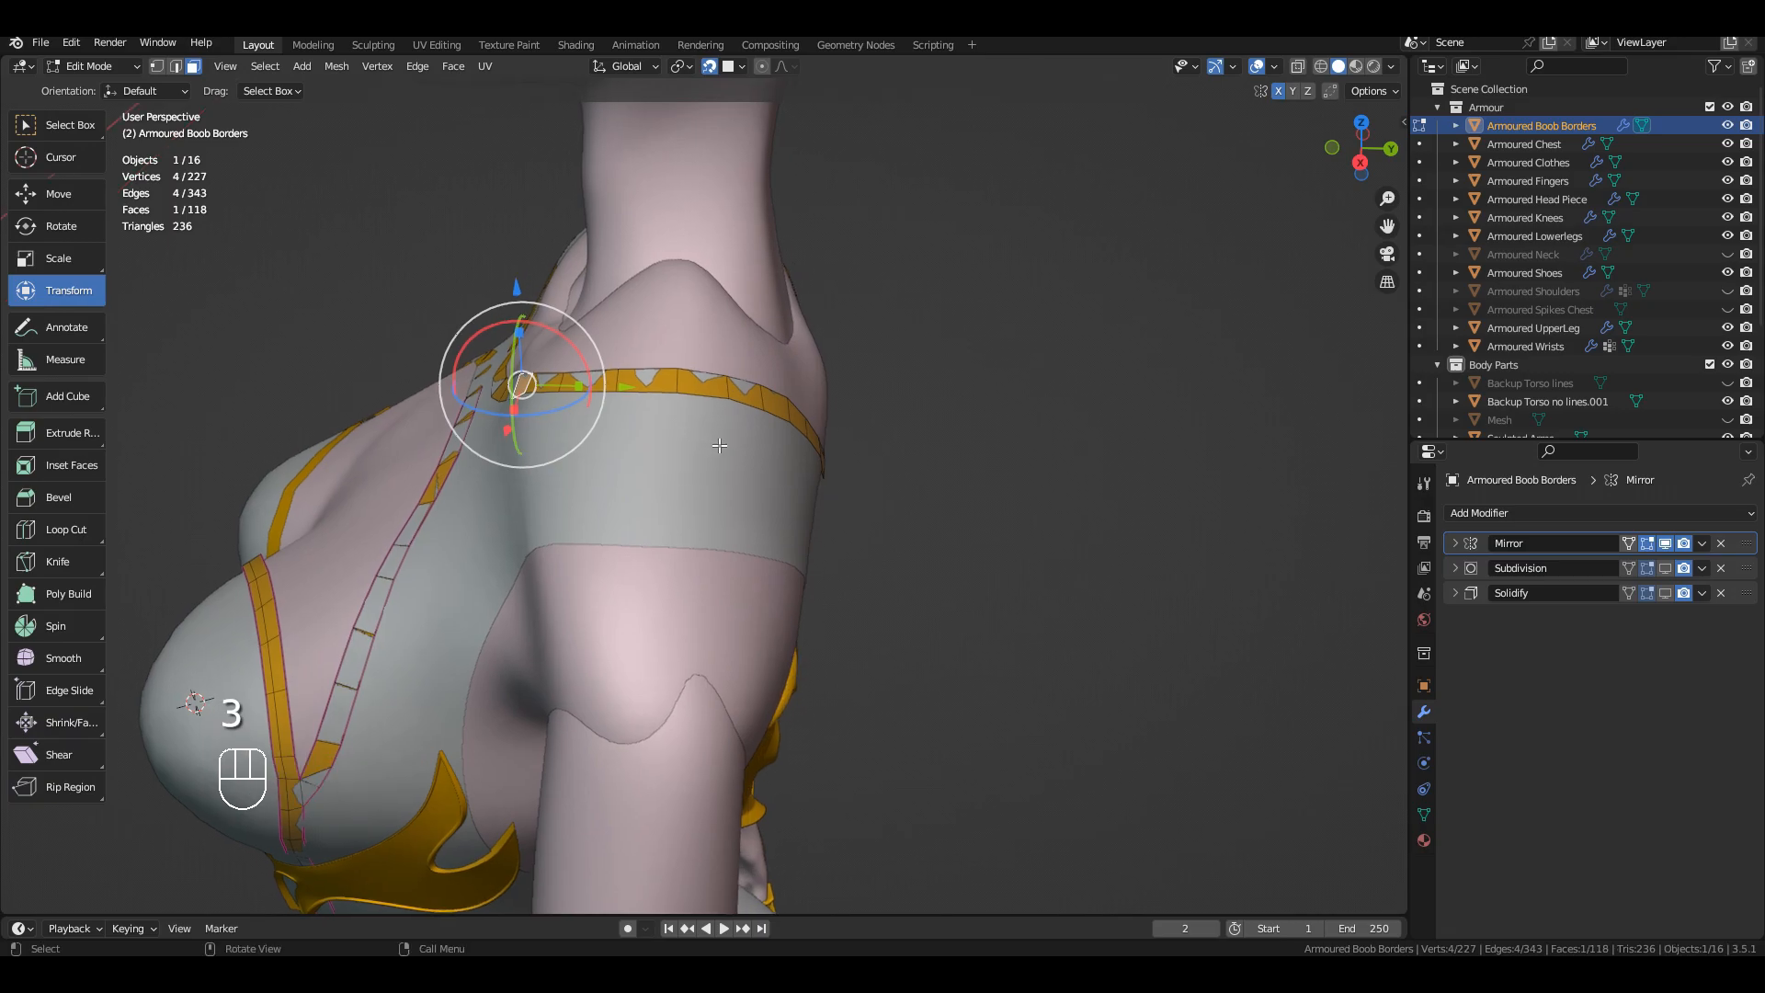
pyautogui.scroll(3, 719, 446)
pyautogui.click(695, 315)
pyautogui.keyDown('shift'); pyautogui.moveTo(695, 315); pyautogui.dragTo(682, 259, button='middle'); pyautogui.keyUp('shift')
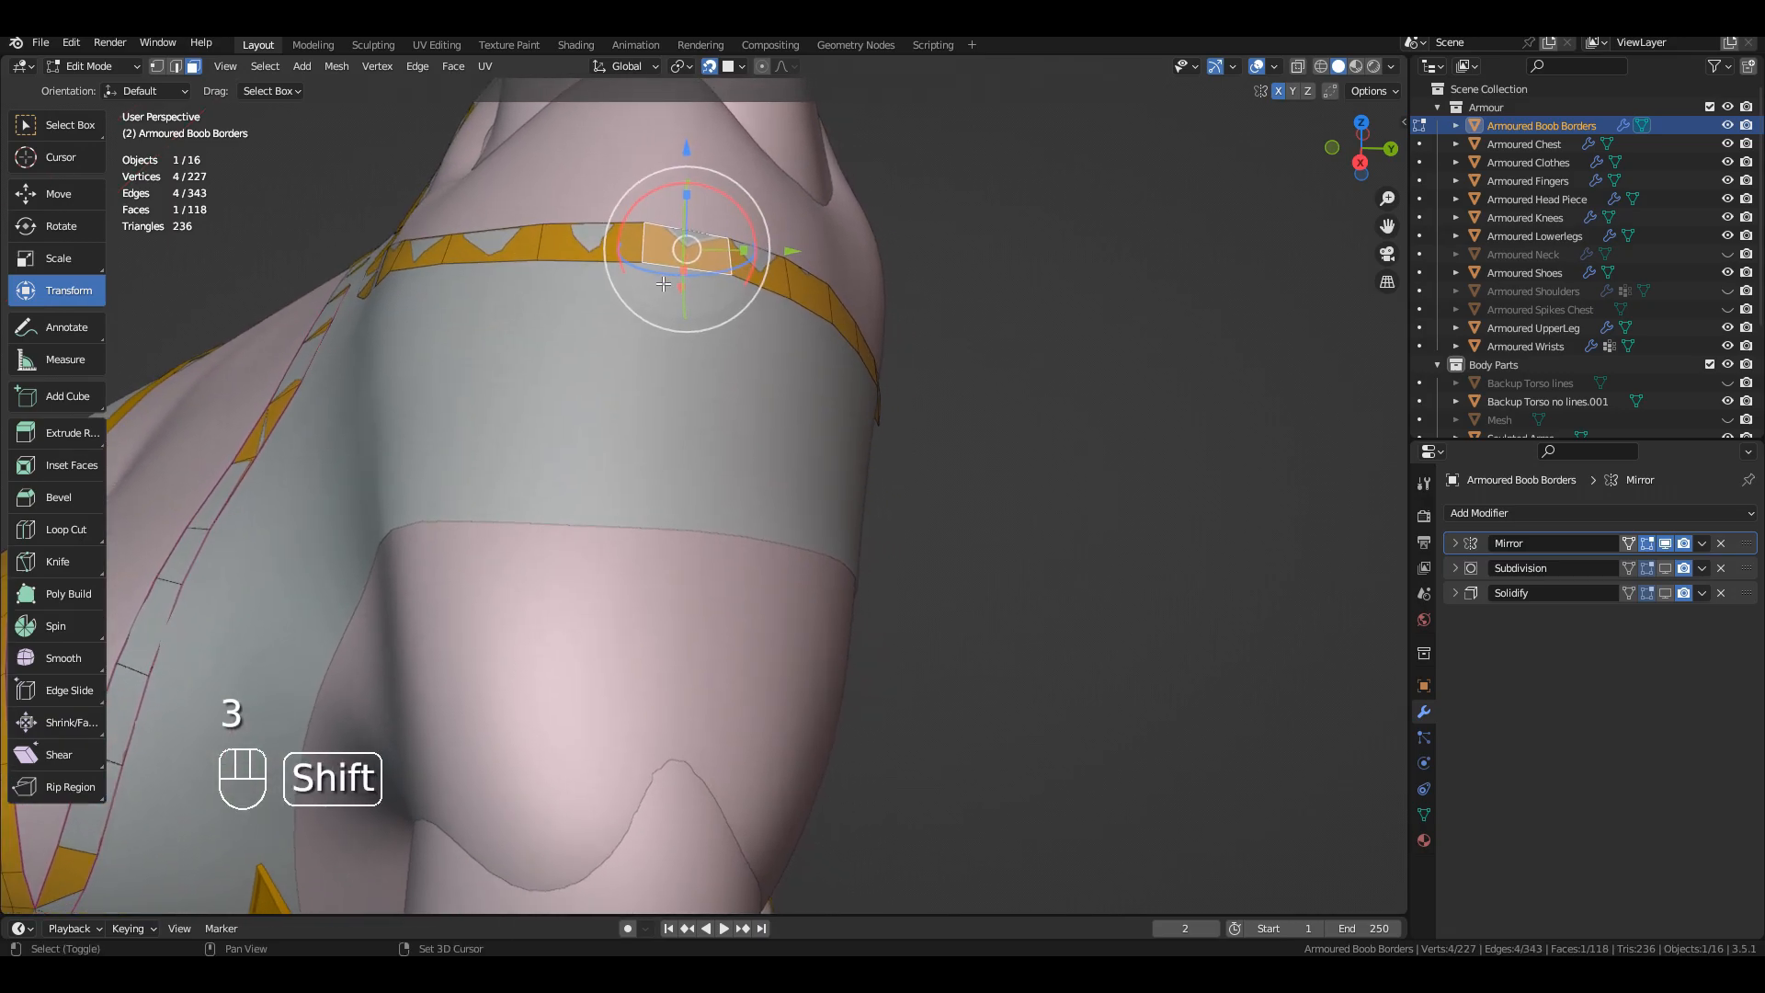
pyautogui.hotkey('shift', 'd')
pyautogui.rightClick(677, 285)
pyautogui.moveTo(688, 149); pyautogui.dragTo(848, 209, button='middle')
pyautogui.moveTo(842, 270); pyautogui.dragTo(1097, 355)
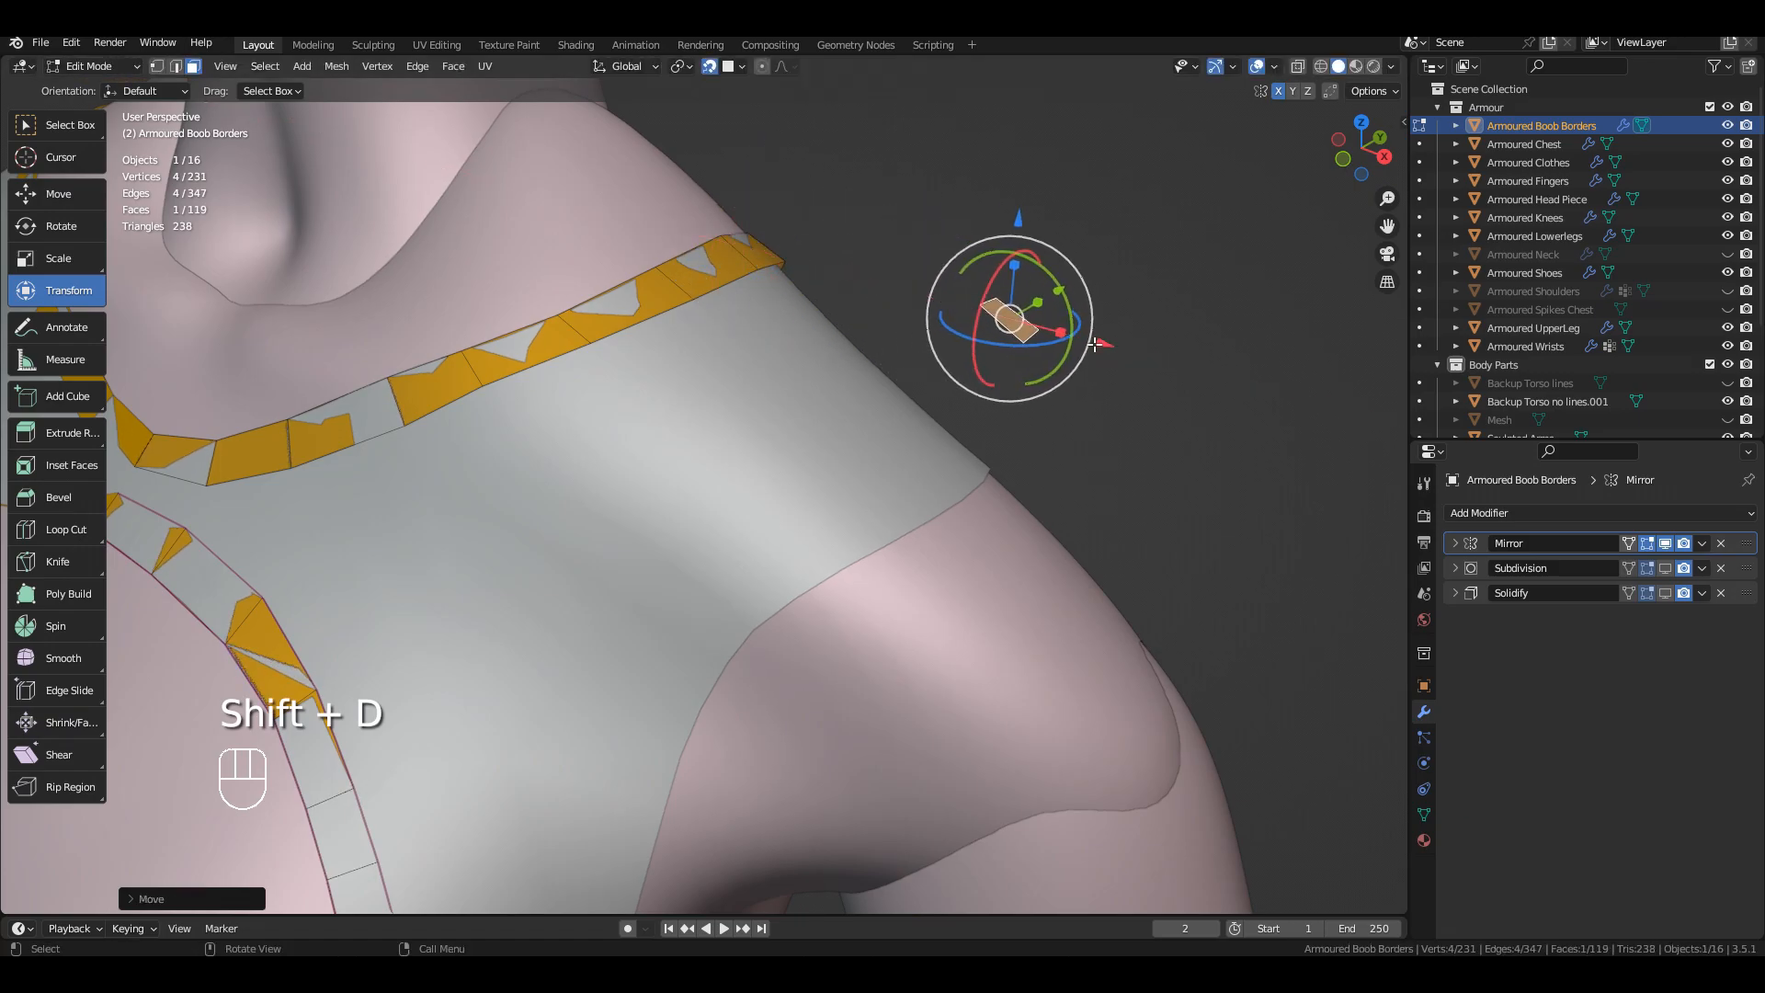
pyautogui.moveTo(1021, 219); pyautogui.dragTo(1008, 353)
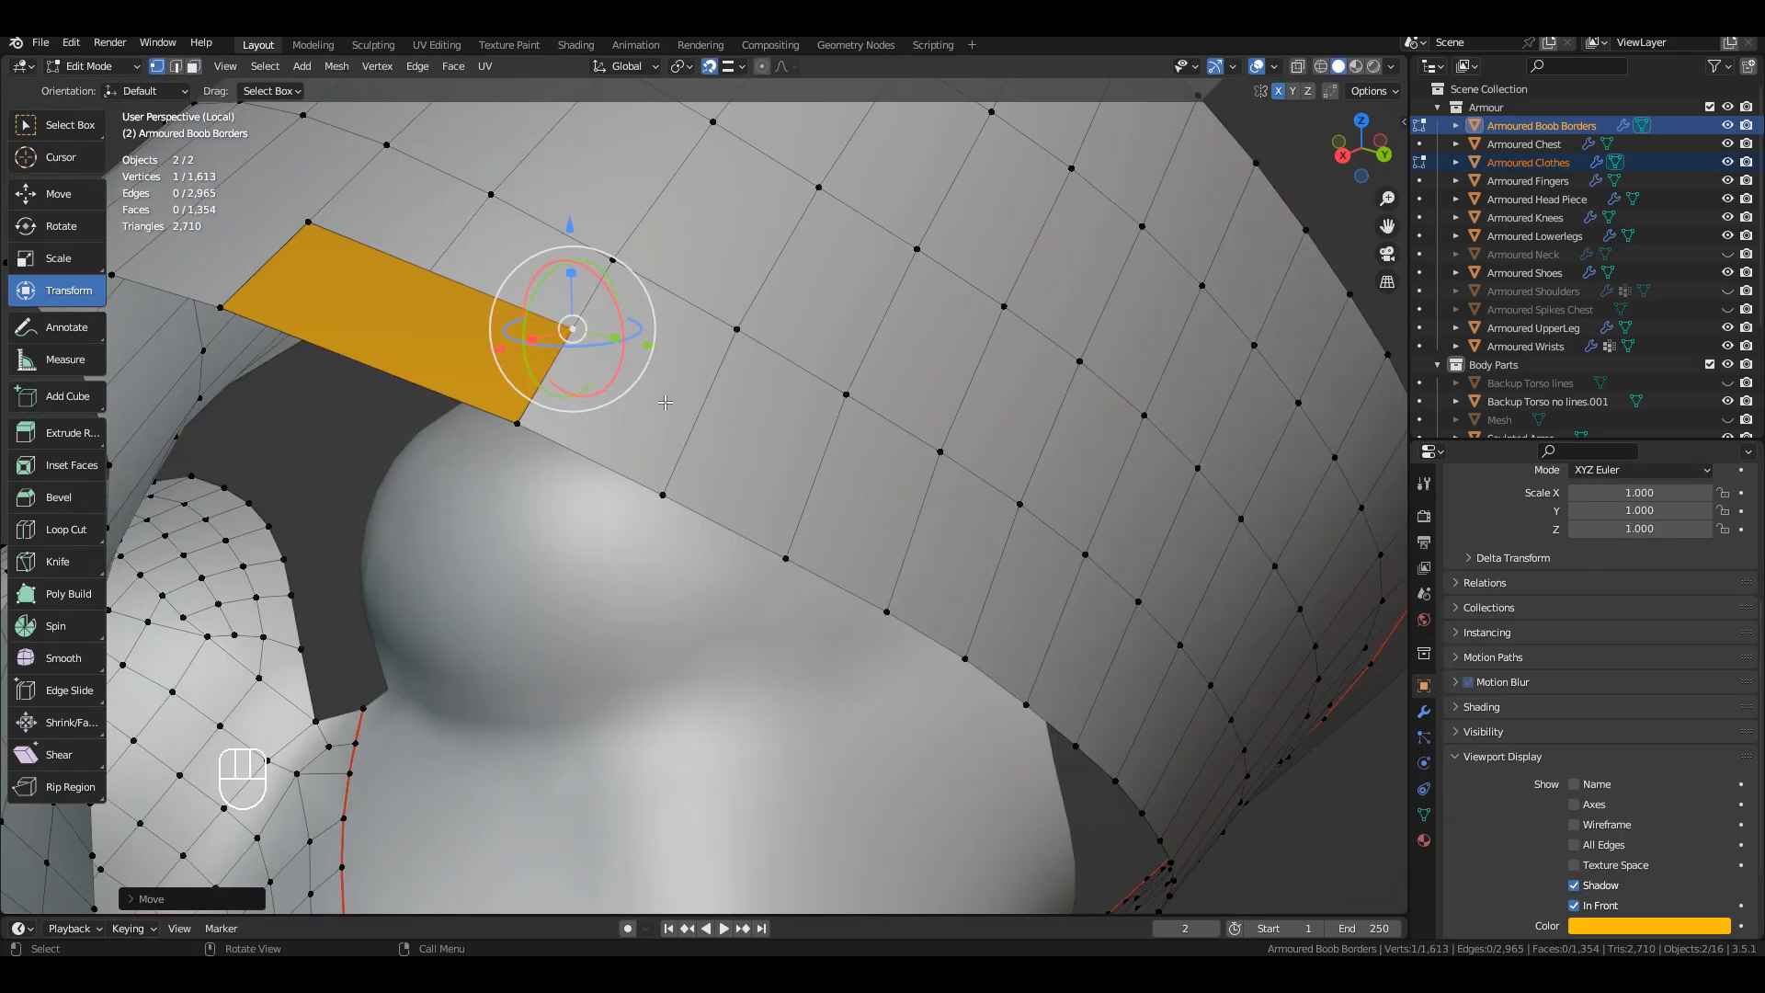
# Step: Extrude the duplicated face's inner end vertex in segments along the clothes mesh, parallel to the outer shoulder edge
pyautogui.moveTo(665, 402); pyautogui.dragTo(589, 396, button='middle')
pyautogui.keyDown('shift'); pyautogui.moveTo(588, 395); pyautogui.dragTo(515, 373, button='middle'); pyautogui.keyUp('shift')
pyautogui.press('e')
pyautogui.click(655, 402)
pyautogui.moveTo(654, 403); pyautogui.dragTo(561, 391, button='middle')
pyautogui.press('e')
pyautogui.click(643, 452)
pyautogui.moveTo(643, 452); pyautogui.dragTo(784, 380, button='middle')
pyautogui.click(833, 454)
pyautogui.press('e')
pyautogui.click(969, 587)
# Step: Continue extruding the shoulder border's inner edge in segments down the back of the clothes mesh
pyautogui.keyDown('shift'); pyautogui.moveTo(969, 586); pyautogui.dragTo(637, 263, button='middle'); pyautogui.keyUp('shift')
pyautogui.press('e')
pyautogui.click(748, 369)
pyautogui.press('e')
pyautogui.click(844, 495)
pyautogui.keyDown('shift'); pyautogui.moveTo(844, 495); pyautogui.dragTo(696, 285, button='middle'); pyautogui.keyUp('shift')
pyautogui.press('e')
pyautogui.click(787, 470)
pyautogui.keyDown('shift'); pyautogui.moveTo(788, 470); pyautogui.dragTo(711, 268, button='middle'); pyautogui.keyUp('shift')
pyautogui.press('e')
pyautogui.click(805, 426)
pyautogui.keyDown('shift'); pyautogui.moveTo(806, 425); pyautogui.dragTo(773, 267, button='middle'); pyautogui.keyUp('shift')
# Step: Extrude the border's inner edge down the narrow strip beside the centre back seam, following the back opening
pyautogui.moveTo(773, 267); pyautogui.dragTo(773, 253, button='middle')
pyautogui.press('e')
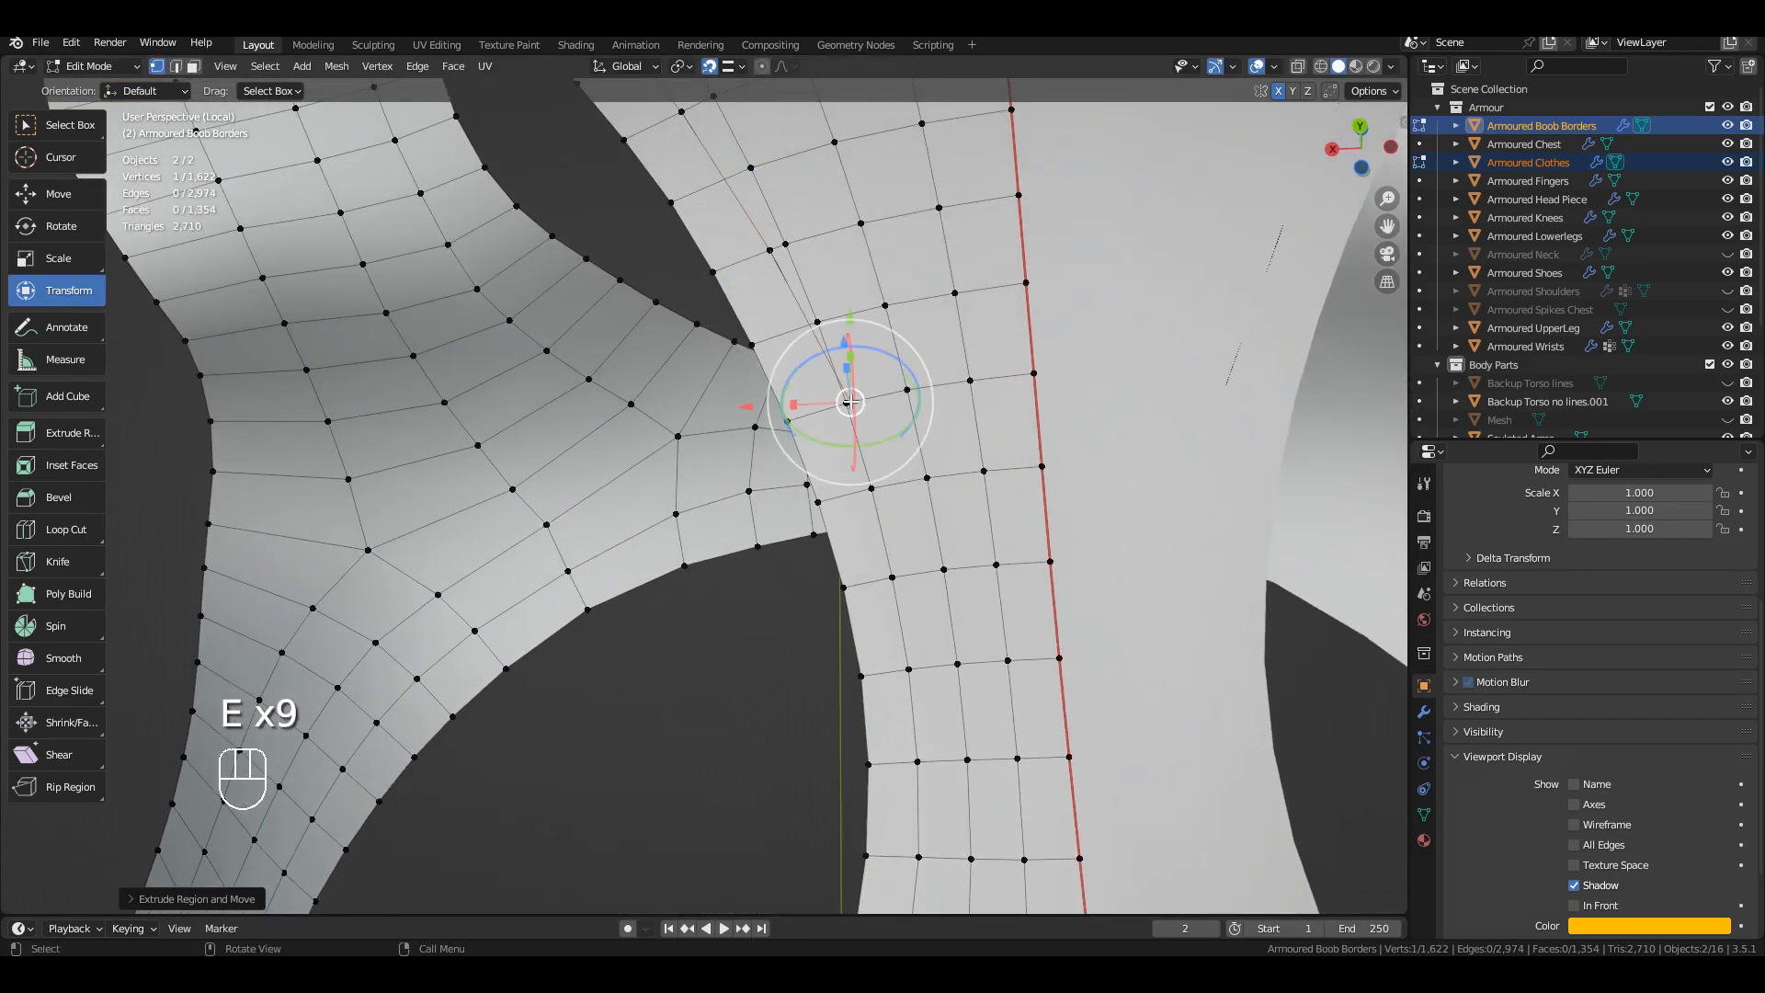
pyautogui.keyDown('shift'); pyautogui.moveTo(851, 402); pyautogui.dragTo(818, 306, button='middle'); pyautogui.keyUp('shift')
pyautogui.moveTo(817, 306); pyautogui.dragTo(818, 322, button='middle')
pyautogui.press('e')
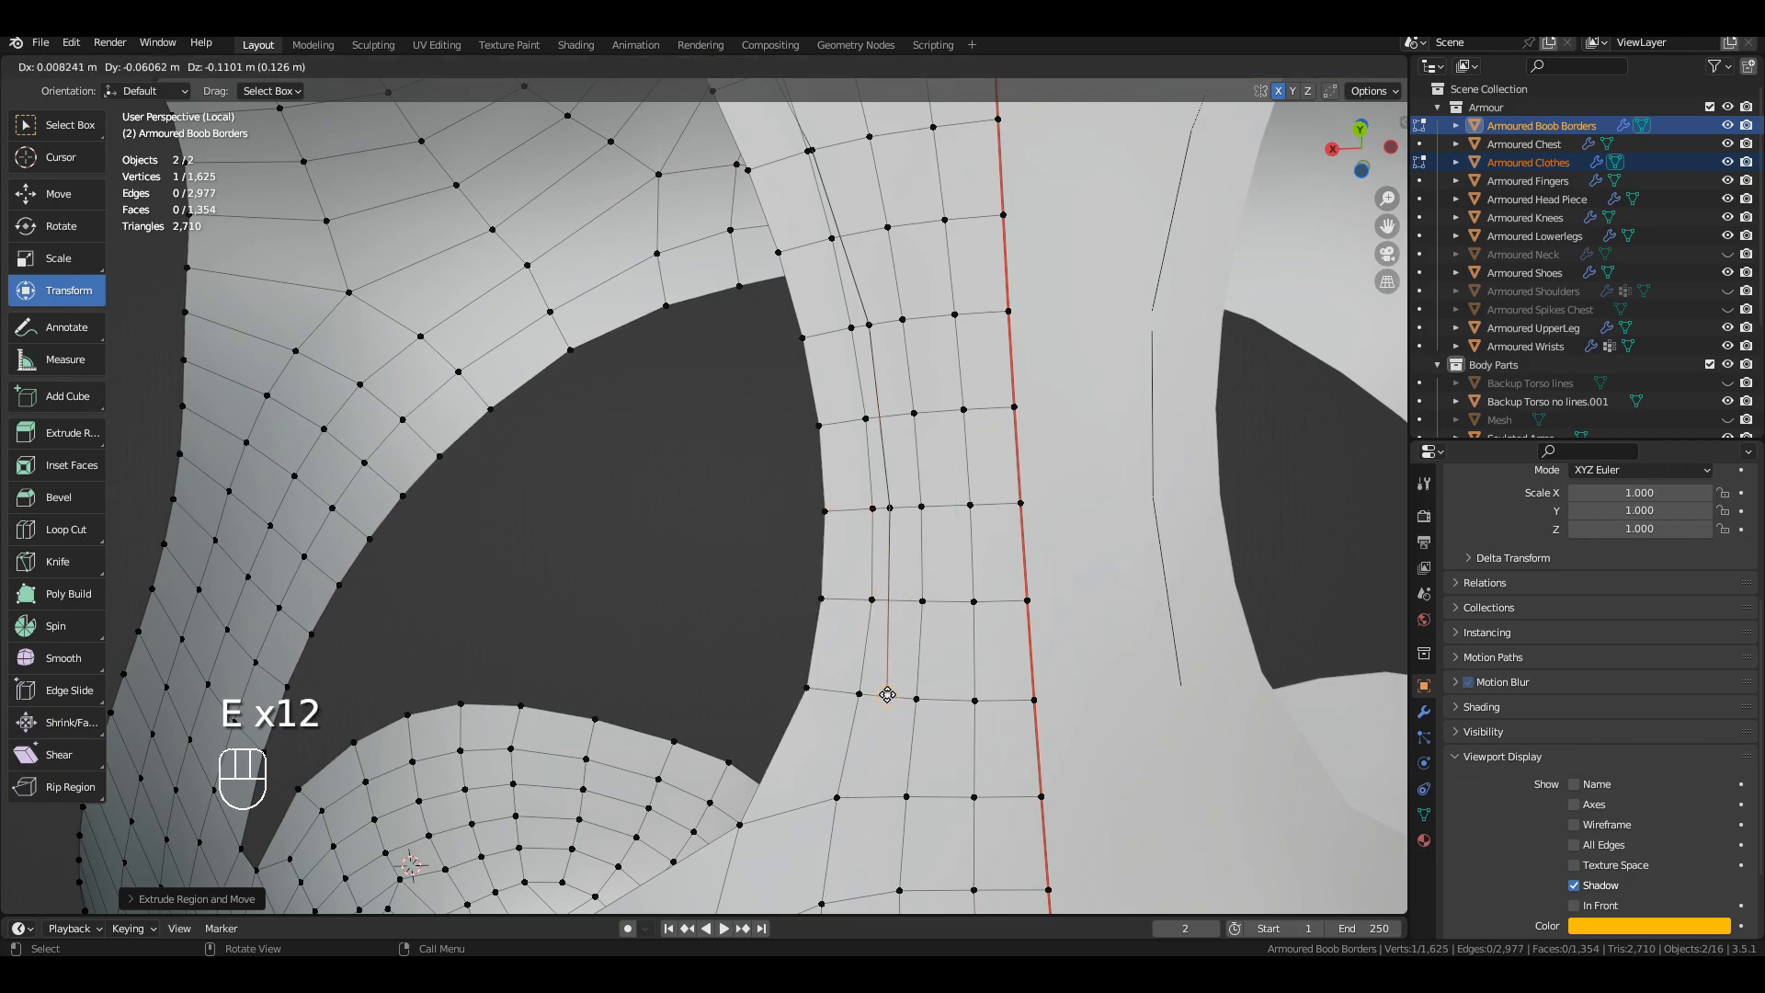
pyautogui.click(887, 695)
pyautogui.moveTo(887, 694); pyautogui.dragTo(1009, 431, button='middle')
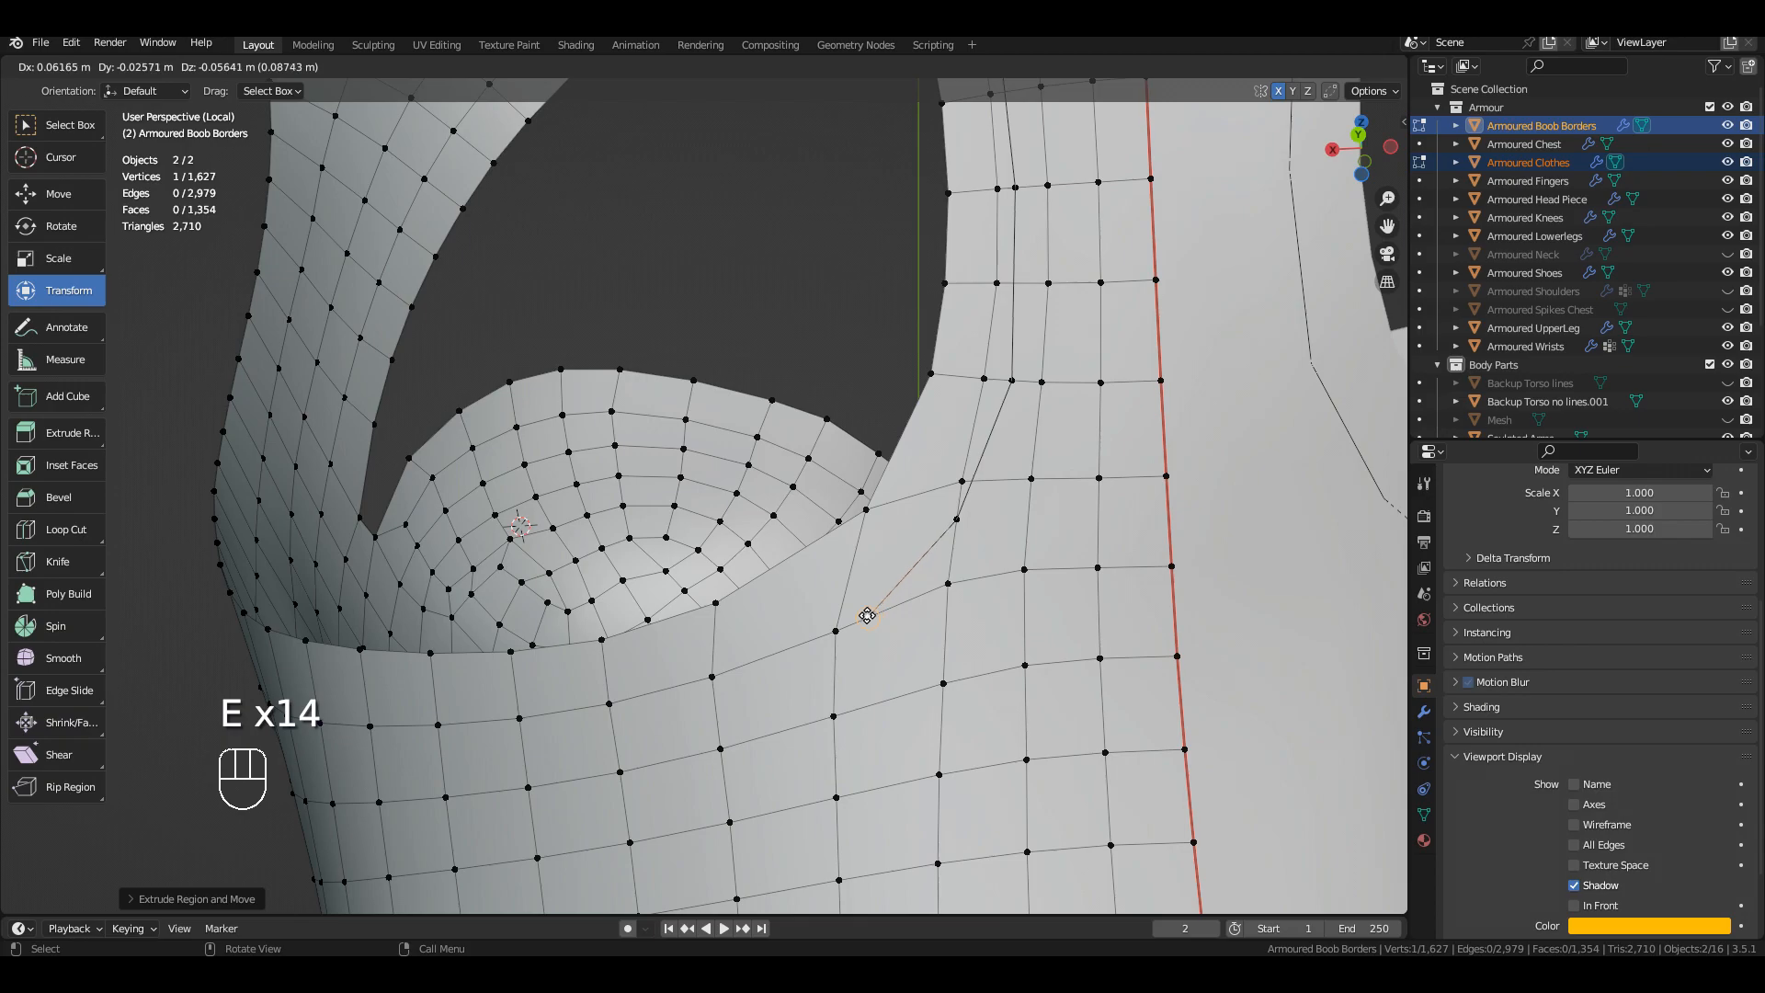
# Step: Try extruding the border's inner edge sideways below the back opening, and undo the last two extrusions
pyautogui.click(823, 641)
pyautogui.keyDown('shift'); pyautogui.moveTo(823, 641); pyautogui.dragTo(1154, 482, button='middle'); pyautogui.keyUp('shift')
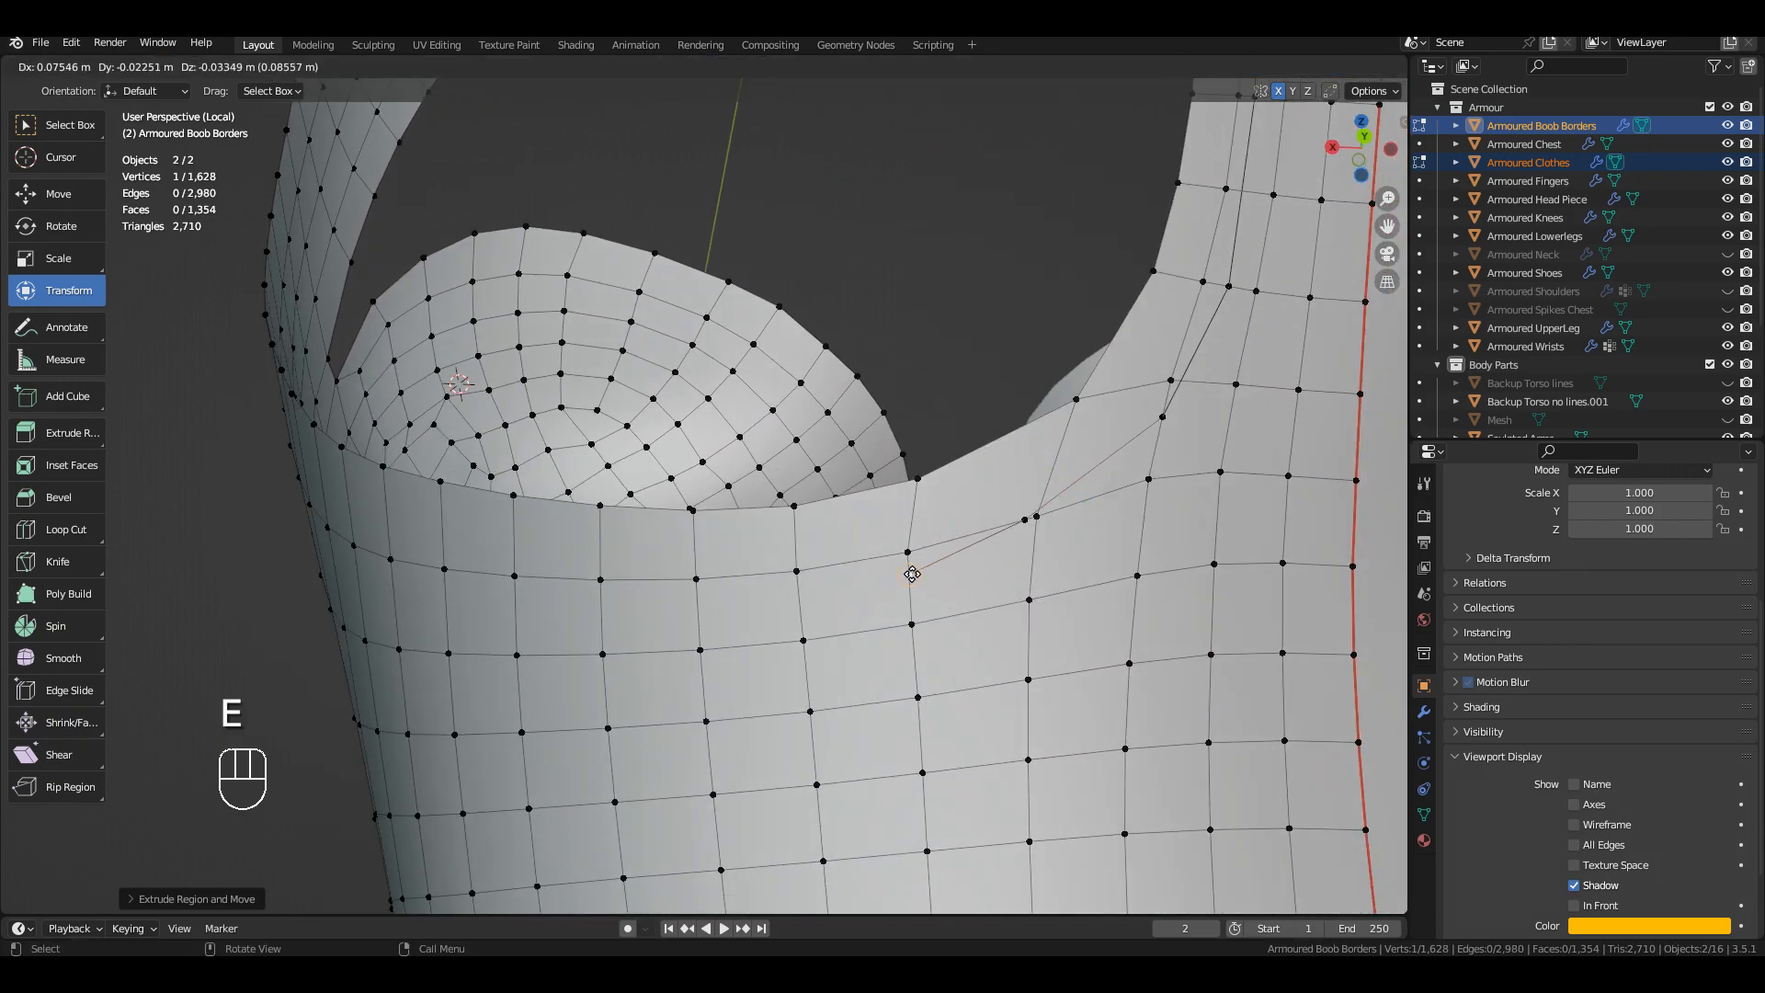
pyautogui.hotkey('ctrl', 'z')
pyautogui.hotkey('ctrl', 'z')
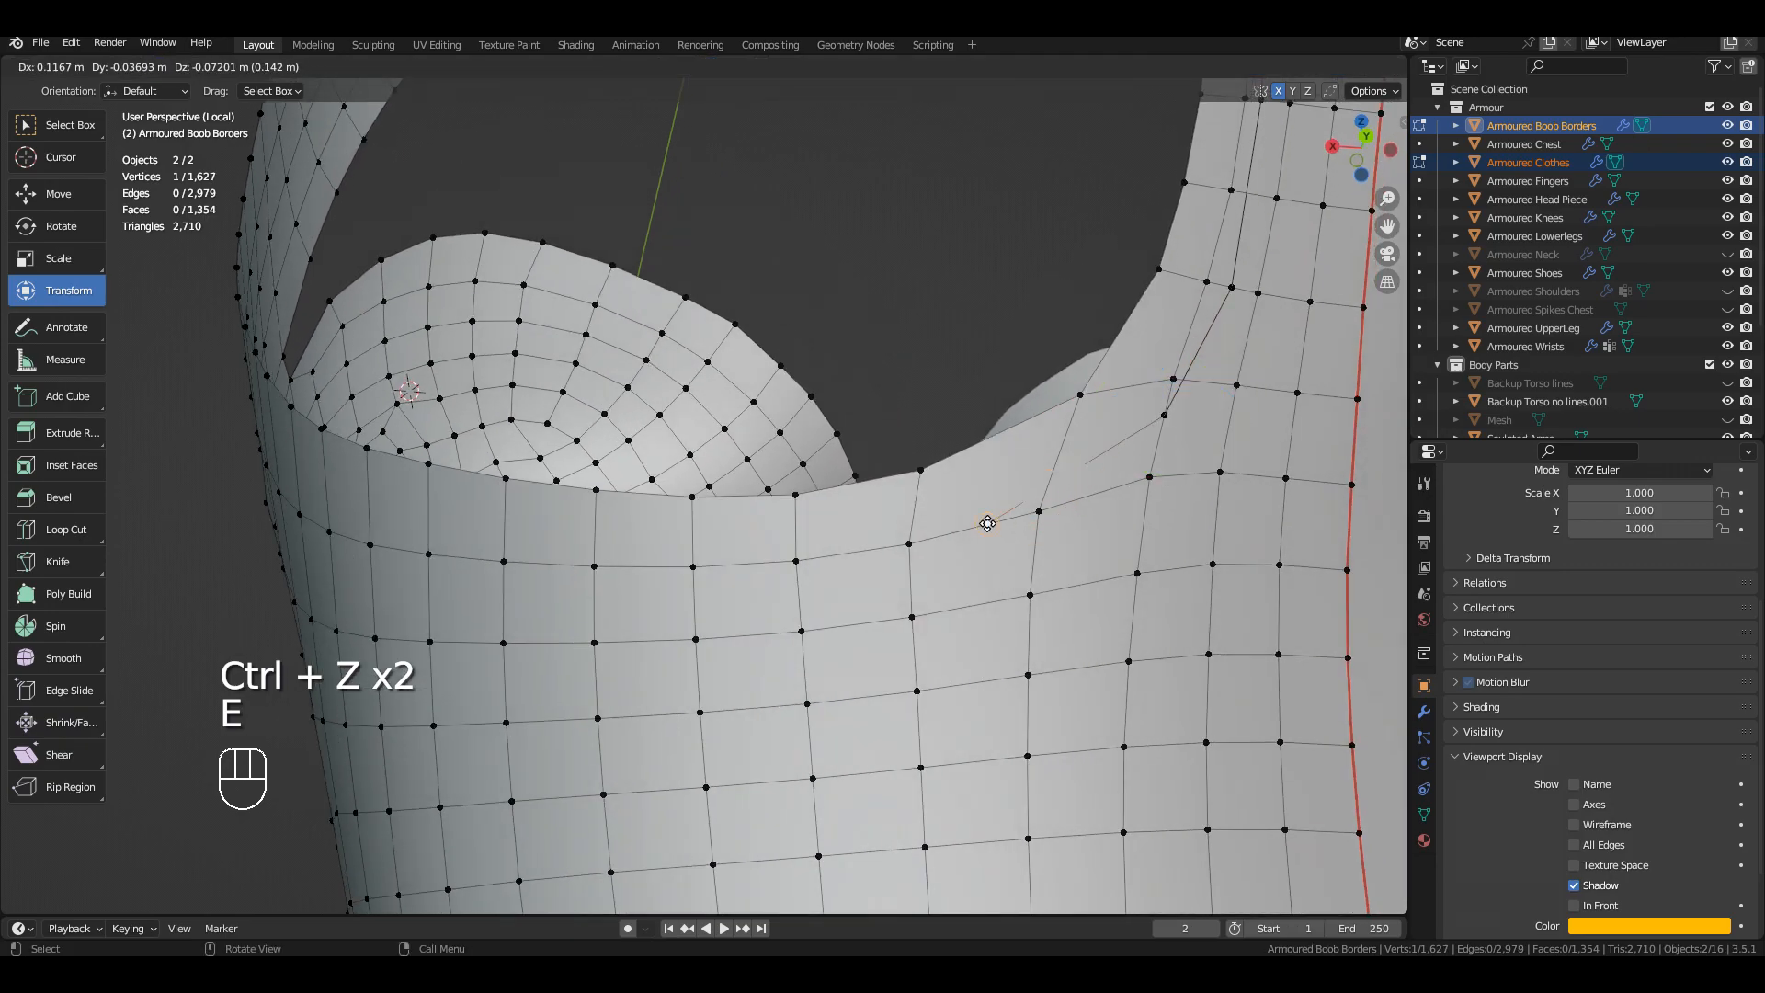
# Step: Extrude the border's inner edge in segments below the back opening and around the side of the clothes mesh
pyautogui.click(998, 519)
pyautogui.keyDown('shift'); pyautogui.moveTo(999, 519); pyautogui.dragTo(1037, 488, button='middle'); pyautogui.keyUp('shift')
pyautogui.click(913, 547)
pyautogui.keyDown('shift'); pyautogui.moveTo(913, 547); pyautogui.dragTo(901, 530, button='middle'); pyautogui.keyUp('shift')
pyautogui.press('e')
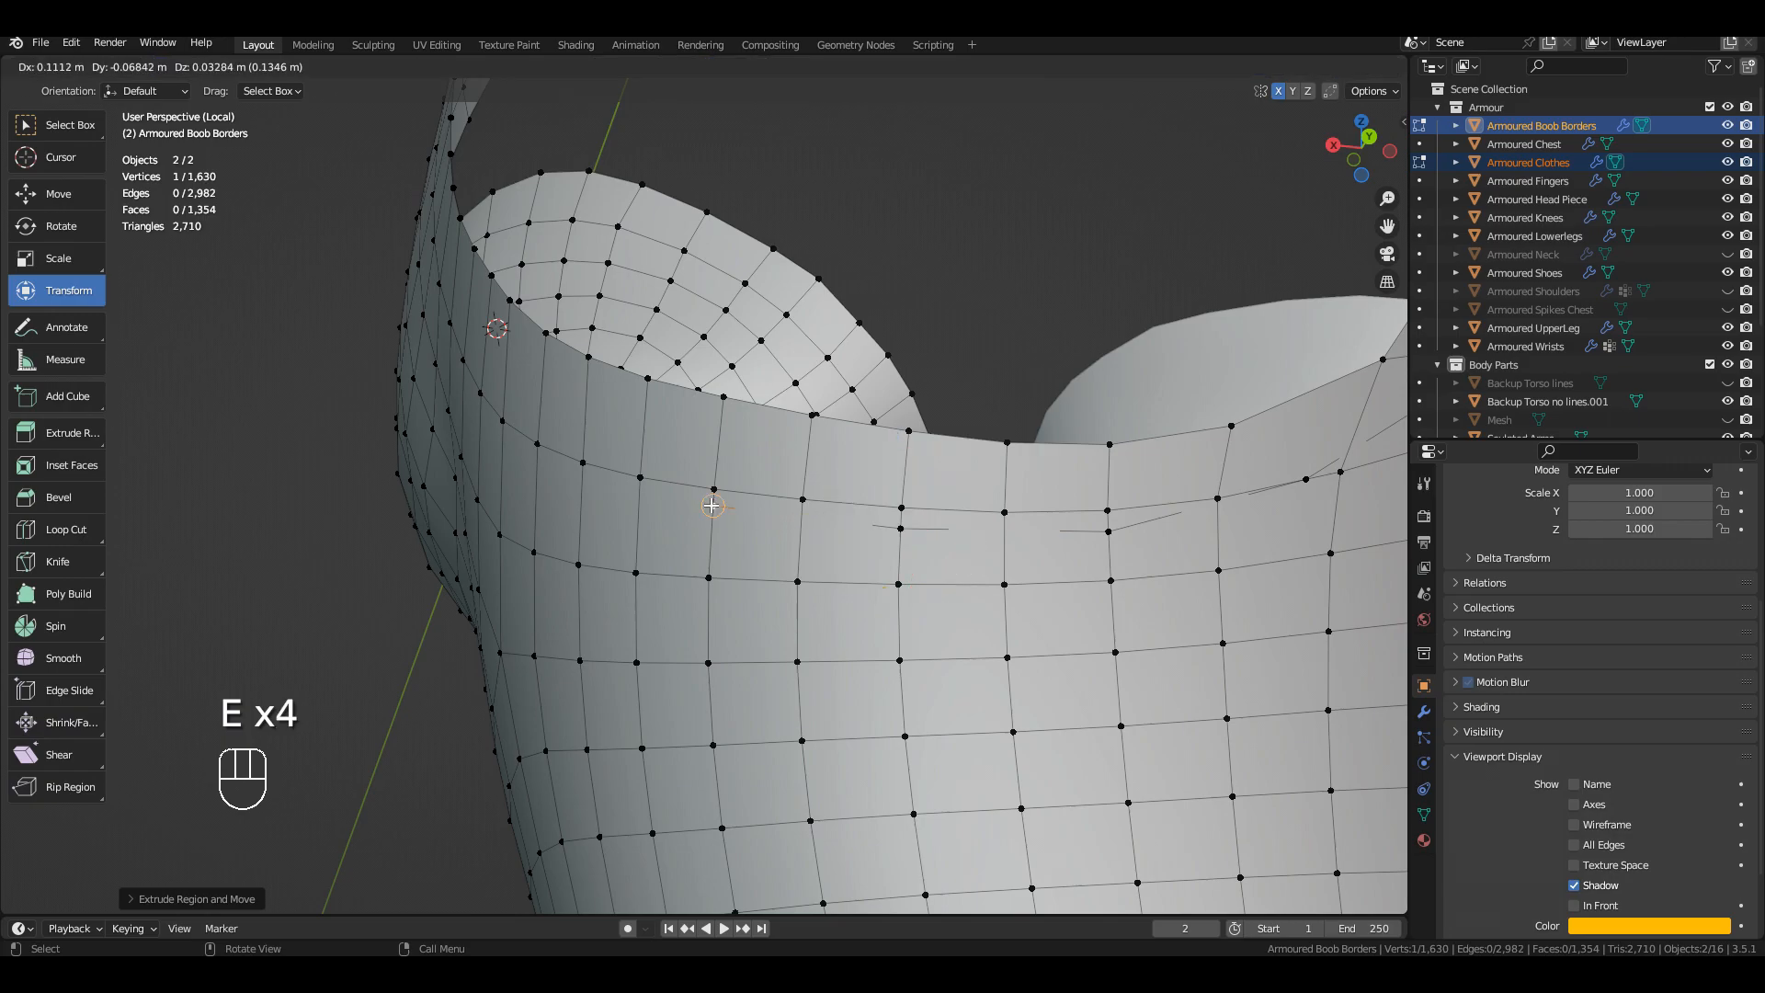
pyautogui.click(711, 506)
pyautogui.moveTo(712, 506); pyautogui.dragTo(814, 448, button='middle')
pyautogui.press('e')
# Step: Continue extruding the inner edge from under the arm up along the front armhole of the clothes
pyautogui.click(698, 363)
pyautogui.moveTo(698, 362); pyautogui.dragTo(867, 572, button='middle')
pyautogui.press('e')
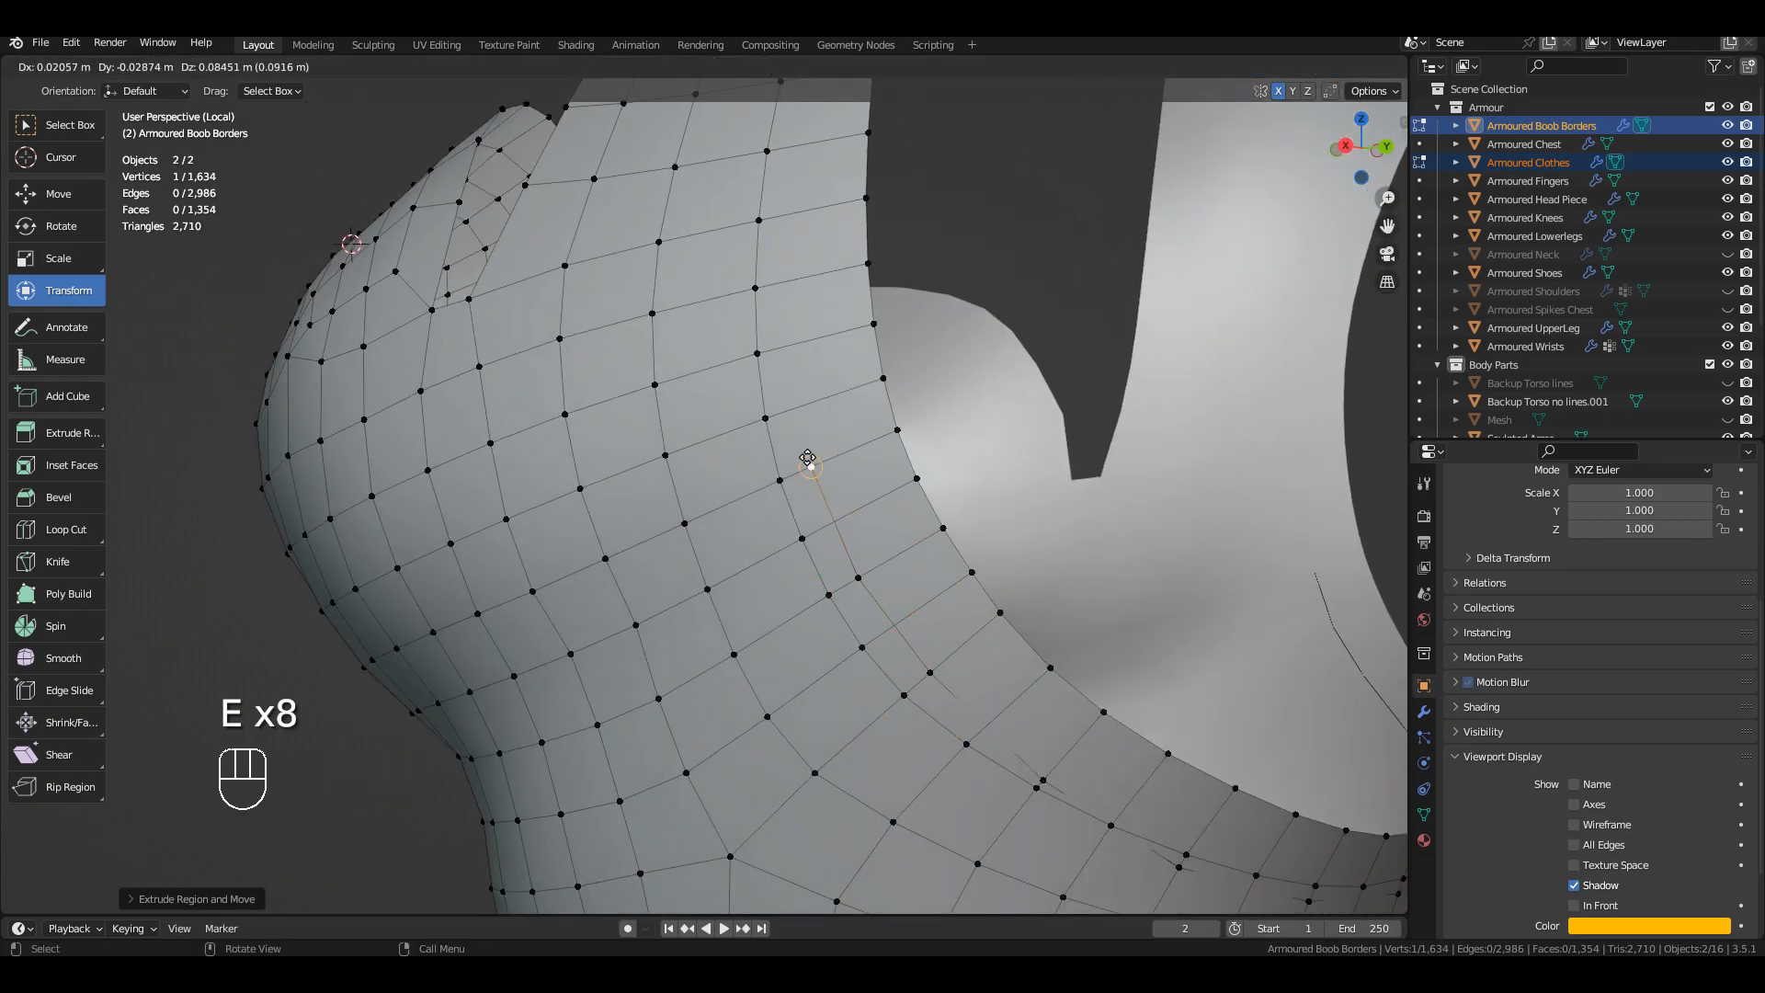
pyautogui.click(778, 341)
pyautogui.moveTo(779, 342); pyautogui.dragTo(901, 505, button='middle')
pyautogui.click(837, 430)
pyautogui.moveTo(837, 429); pyautogui.dragTo(901, 550, button='middle')
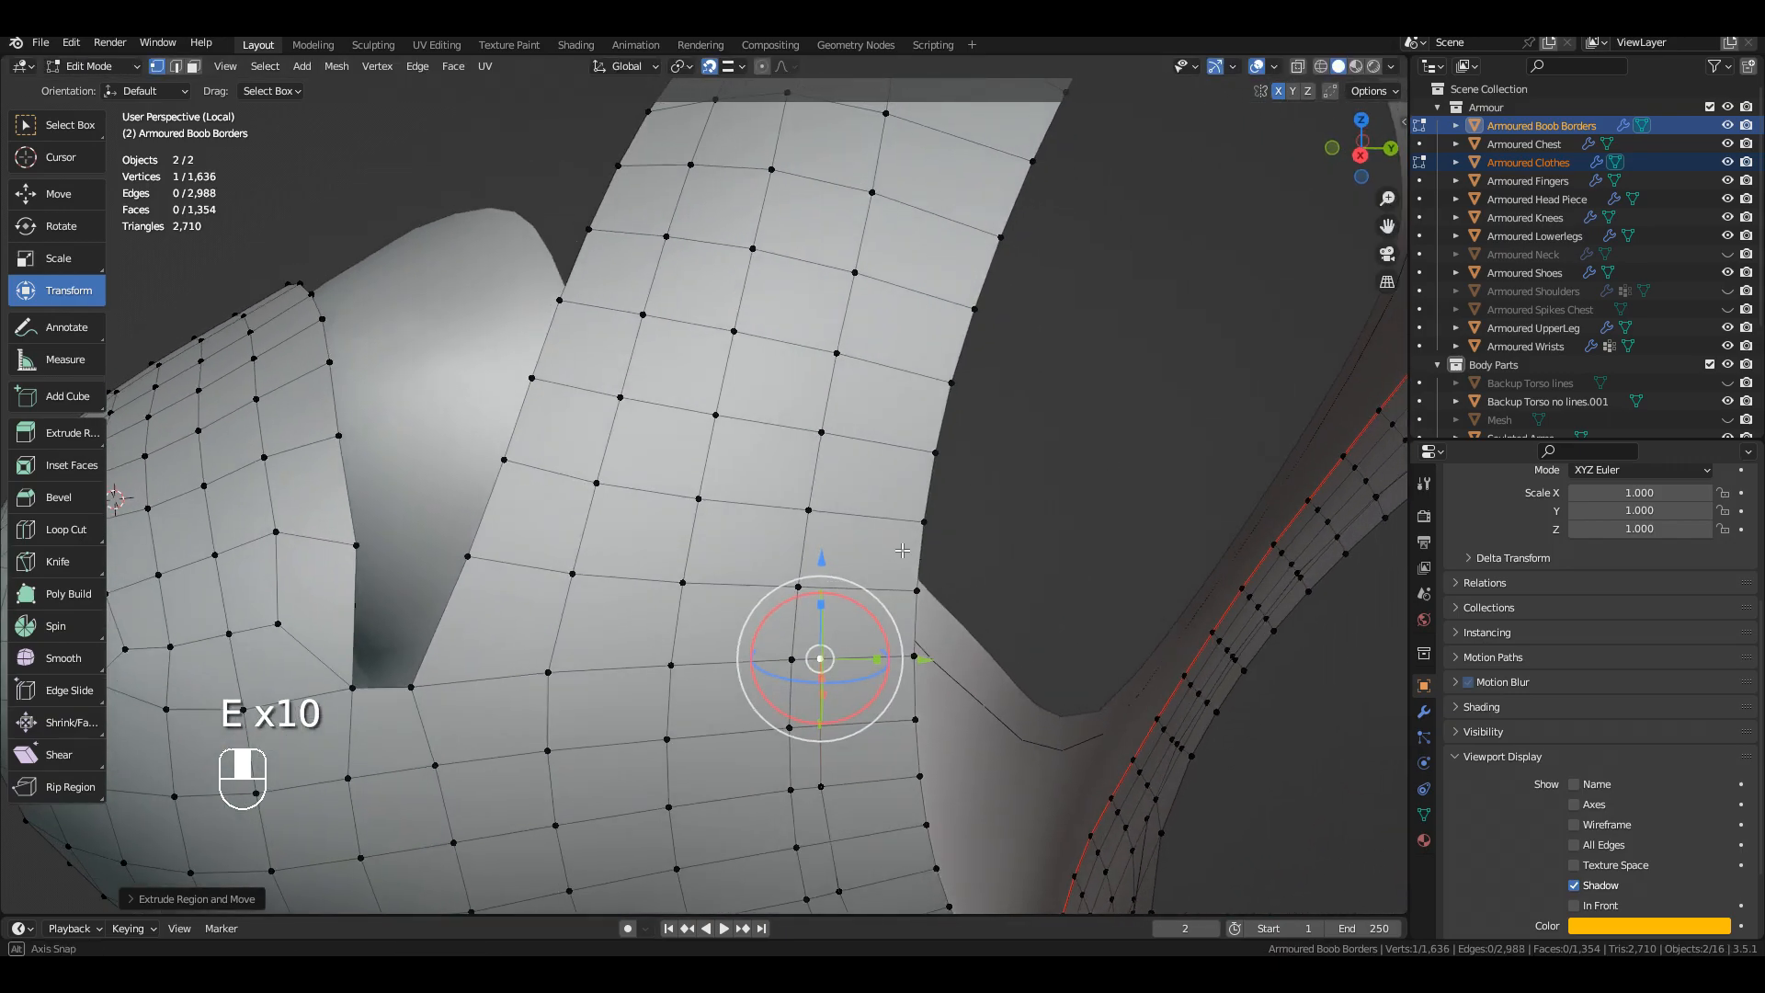
# Step: Extrude the inner edge up the front shoulder strap, parallel to the armhole edge
pyautogui.click(870, 342)
pyautogui.moveTo(870, 341); pyautogui.dragTo(883, 549, button='middle')
pyautogui.press('e')
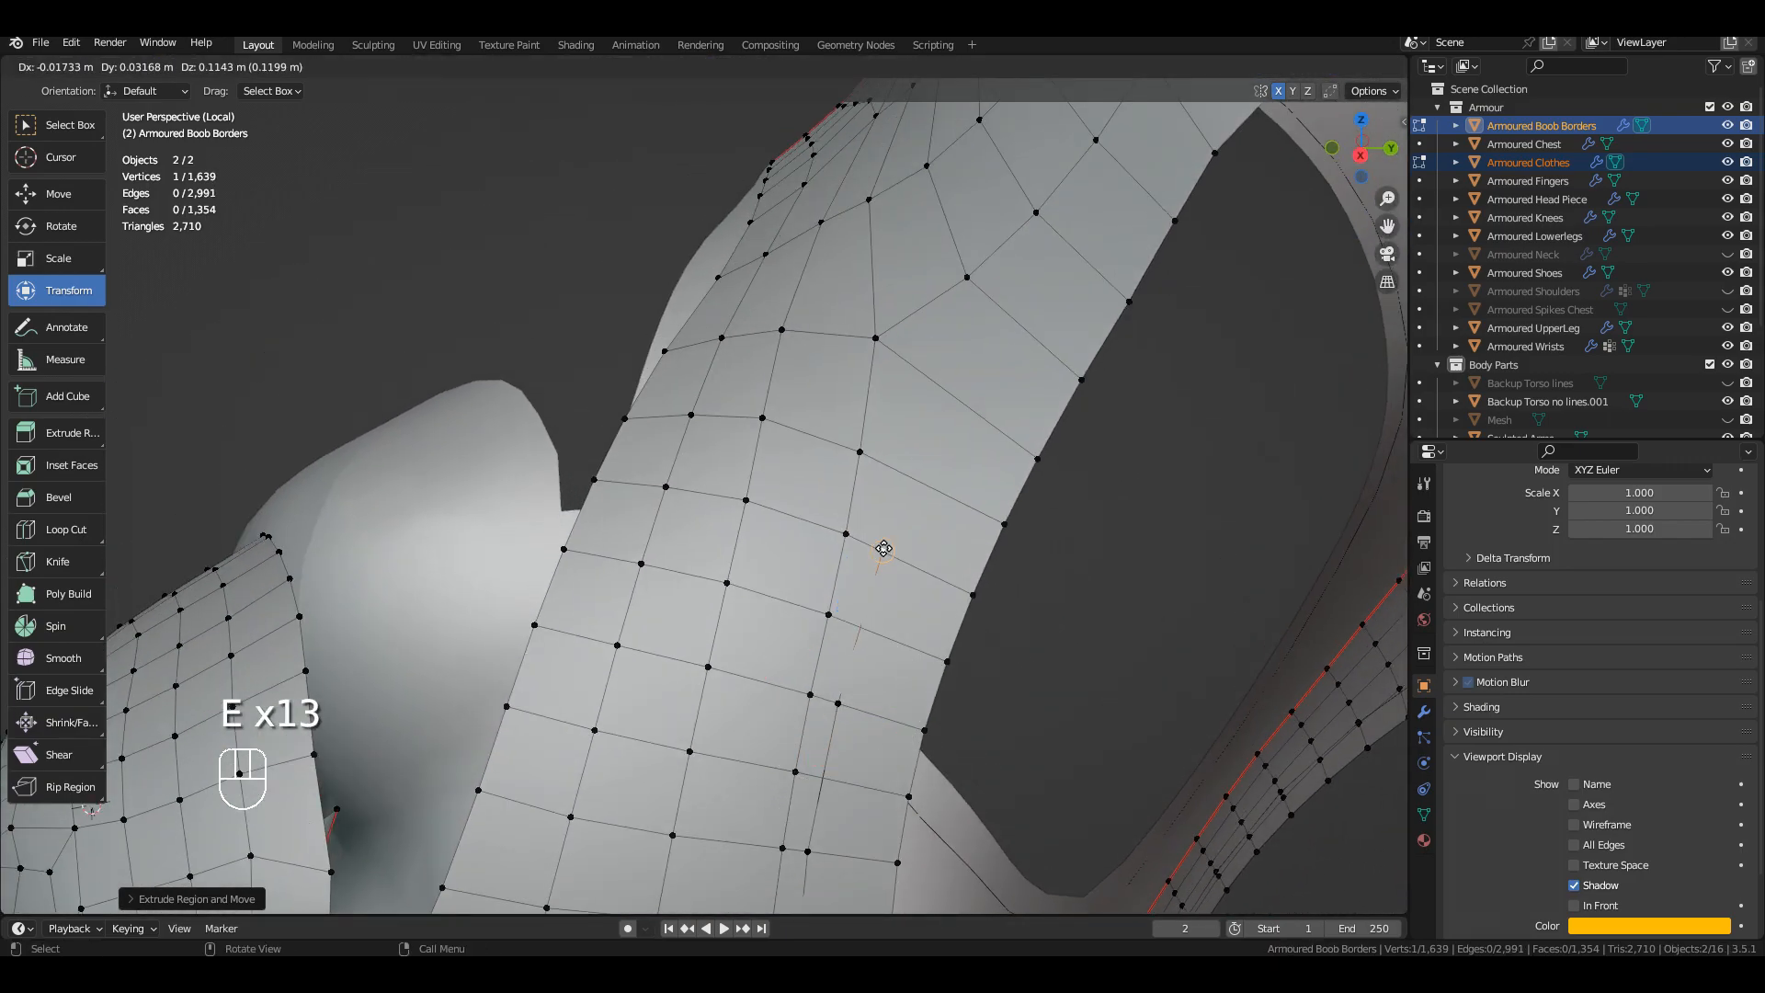
pyautogui.click(952, 401)
pyautogui.moveTo(952, 401); pyautogui.dragTo(723, 83, button='middle')
# Step: Extrude the last inner-edge segments over the shoulder and join the end vertex to the start to close the loop
pyautogui.click(956, 353)
pyautogui.click(873, 413)
pyautogui.press('e')
pyautogui.click(919, 414)
pyautogui.press('e')
pyautogui.click(965, 387)
pyautogui.press('f')
# Step: Set snapping to Vertex and extrude the border's outer edge point by point along the clothes' edge from the shoulder toward the back
pyautogui.press('2')
pyautogui.press('1')
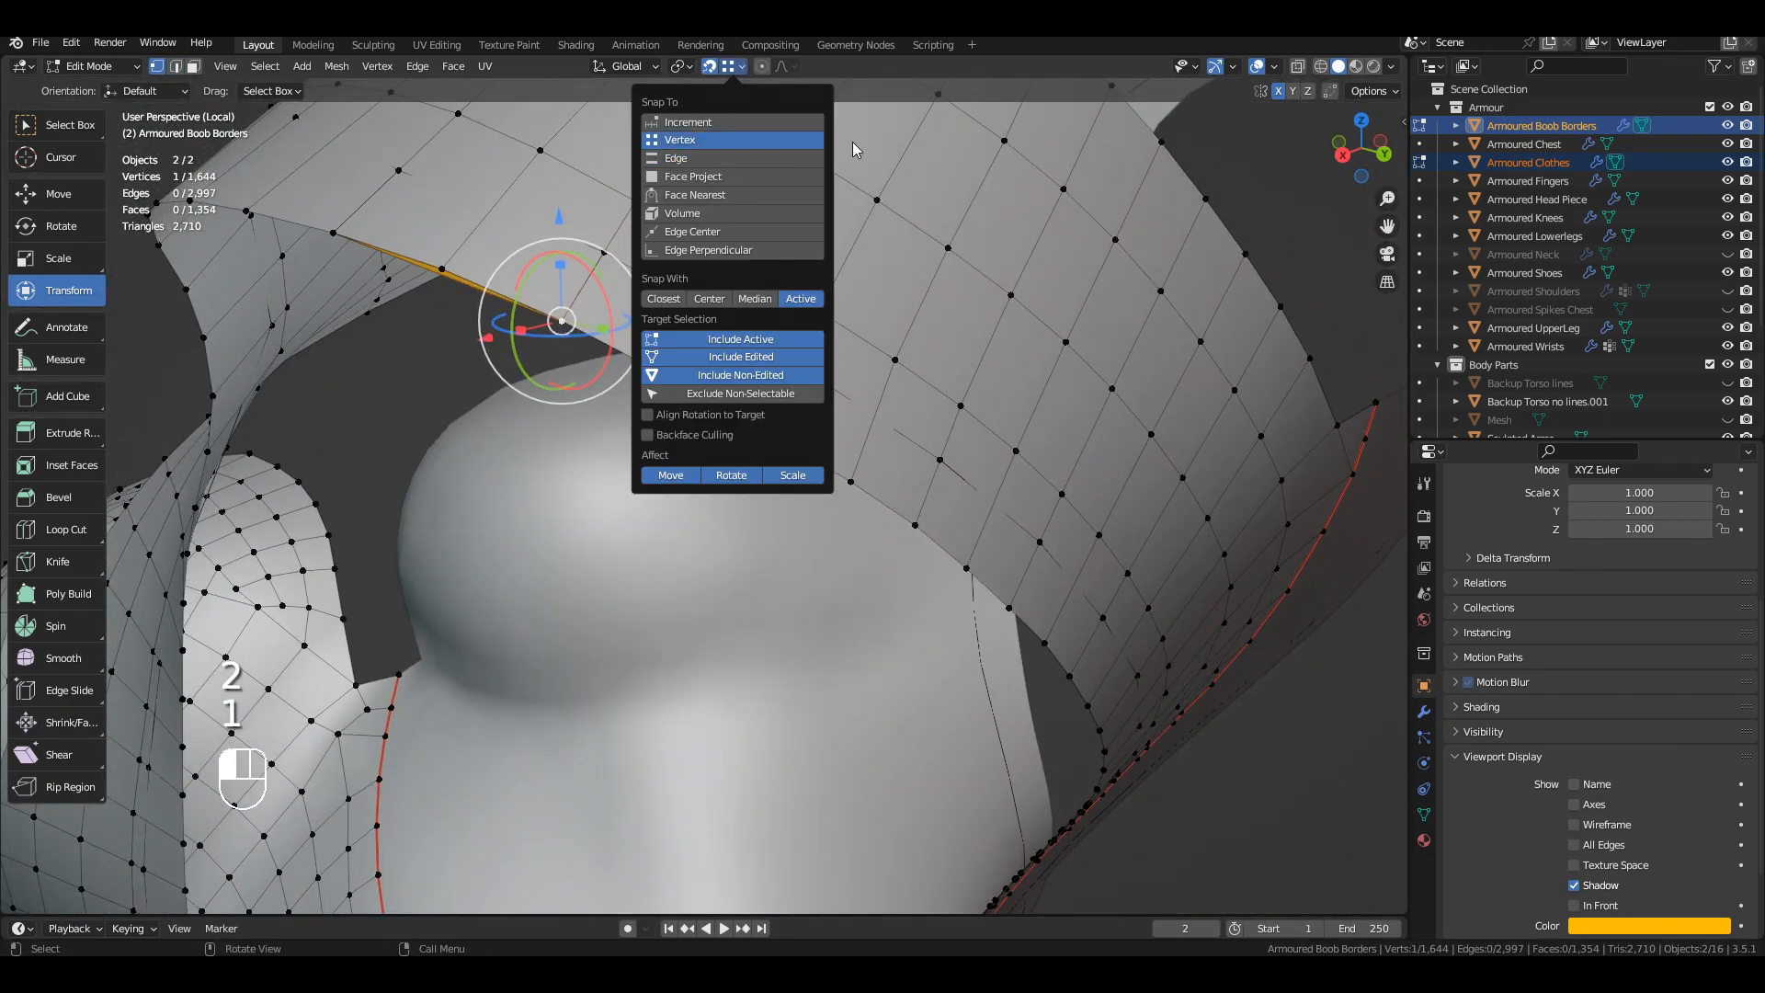
pyautogui.press('e')
pyautogui.click(776, 436)
pyautogui.press('e')
pyautogui.click(843, 406)
pyautogui.press('e')
pyautogui.click(855, 409)
pyautogui.press('e')
pyautogui.click(921, 382)
pyautogui.moveTo(921, 381)
pyautogui.mouseDown(button='middle')
pyautogui.moveTo(897, 451)
pyautogui.moveTo(905, 395)
pyautogui.mouseUp(button='middle')
pyautogui.press('e')
pyautogui.click(970, 399)
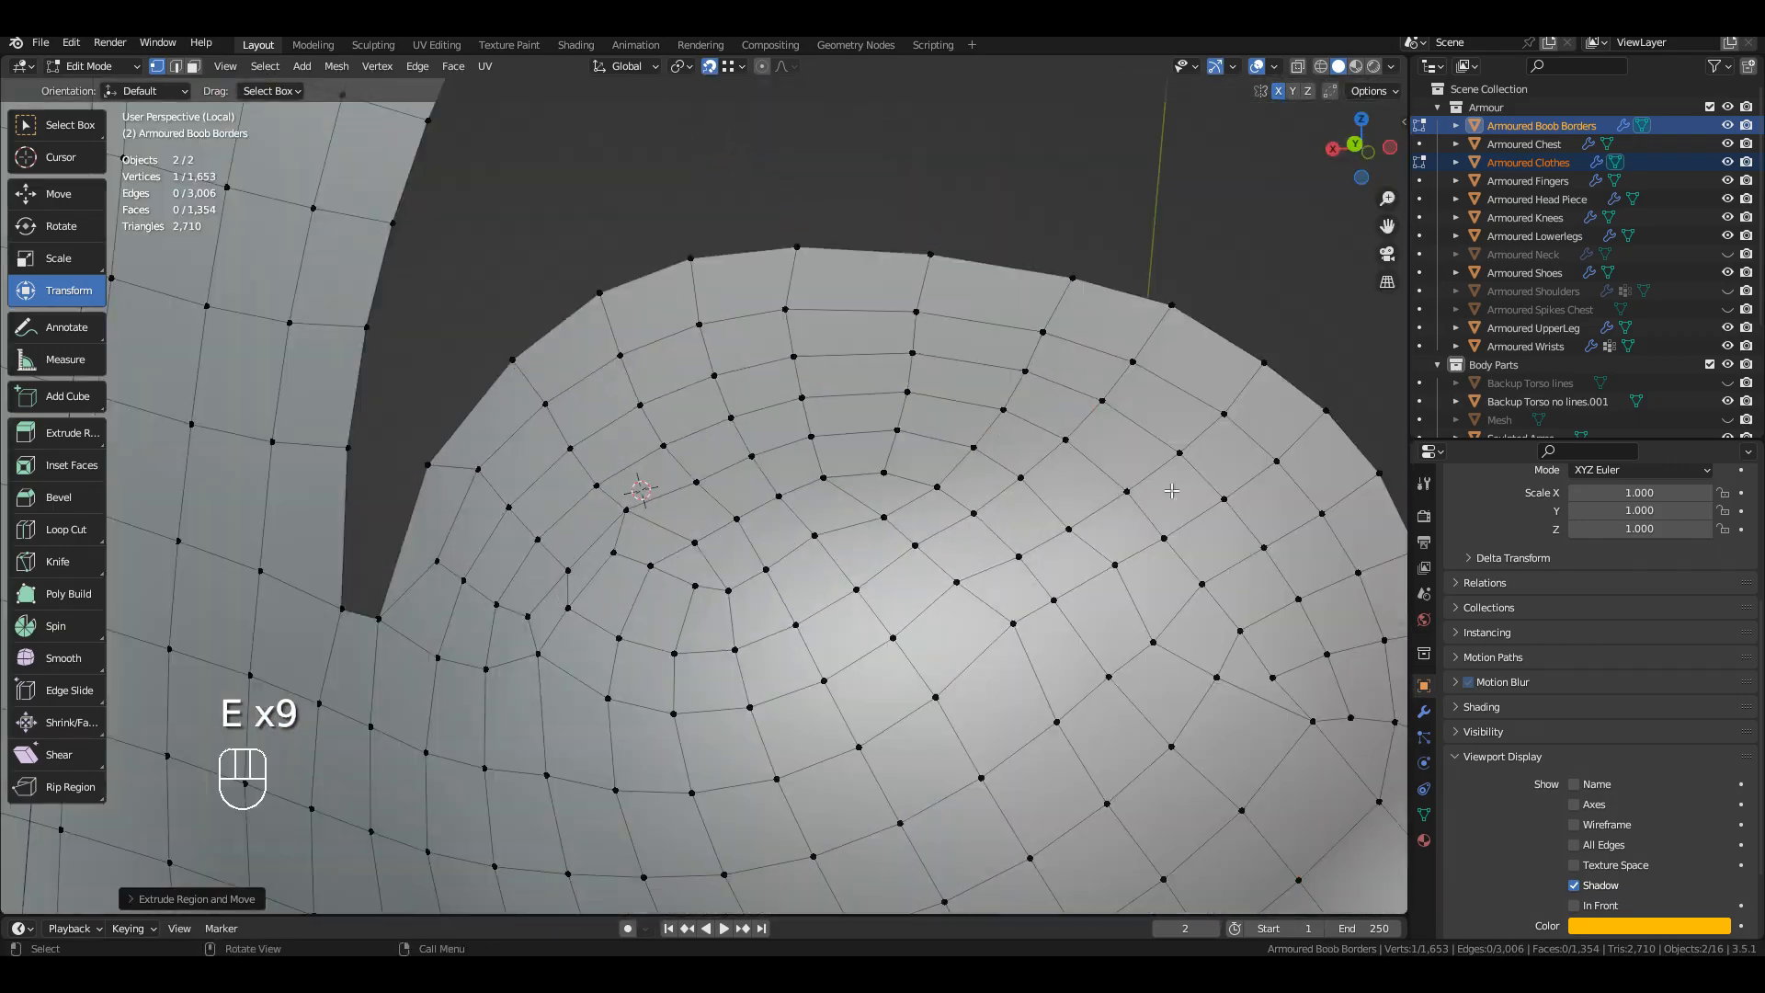
# Step: Extrude the outer edge down the rim of the back opening, beside the narrow strip along the centre back seam
pyautogui.moveTo(1171, 491); pyautogui.dragTo(980, 313, button='middle')
pyautogui.press('e')
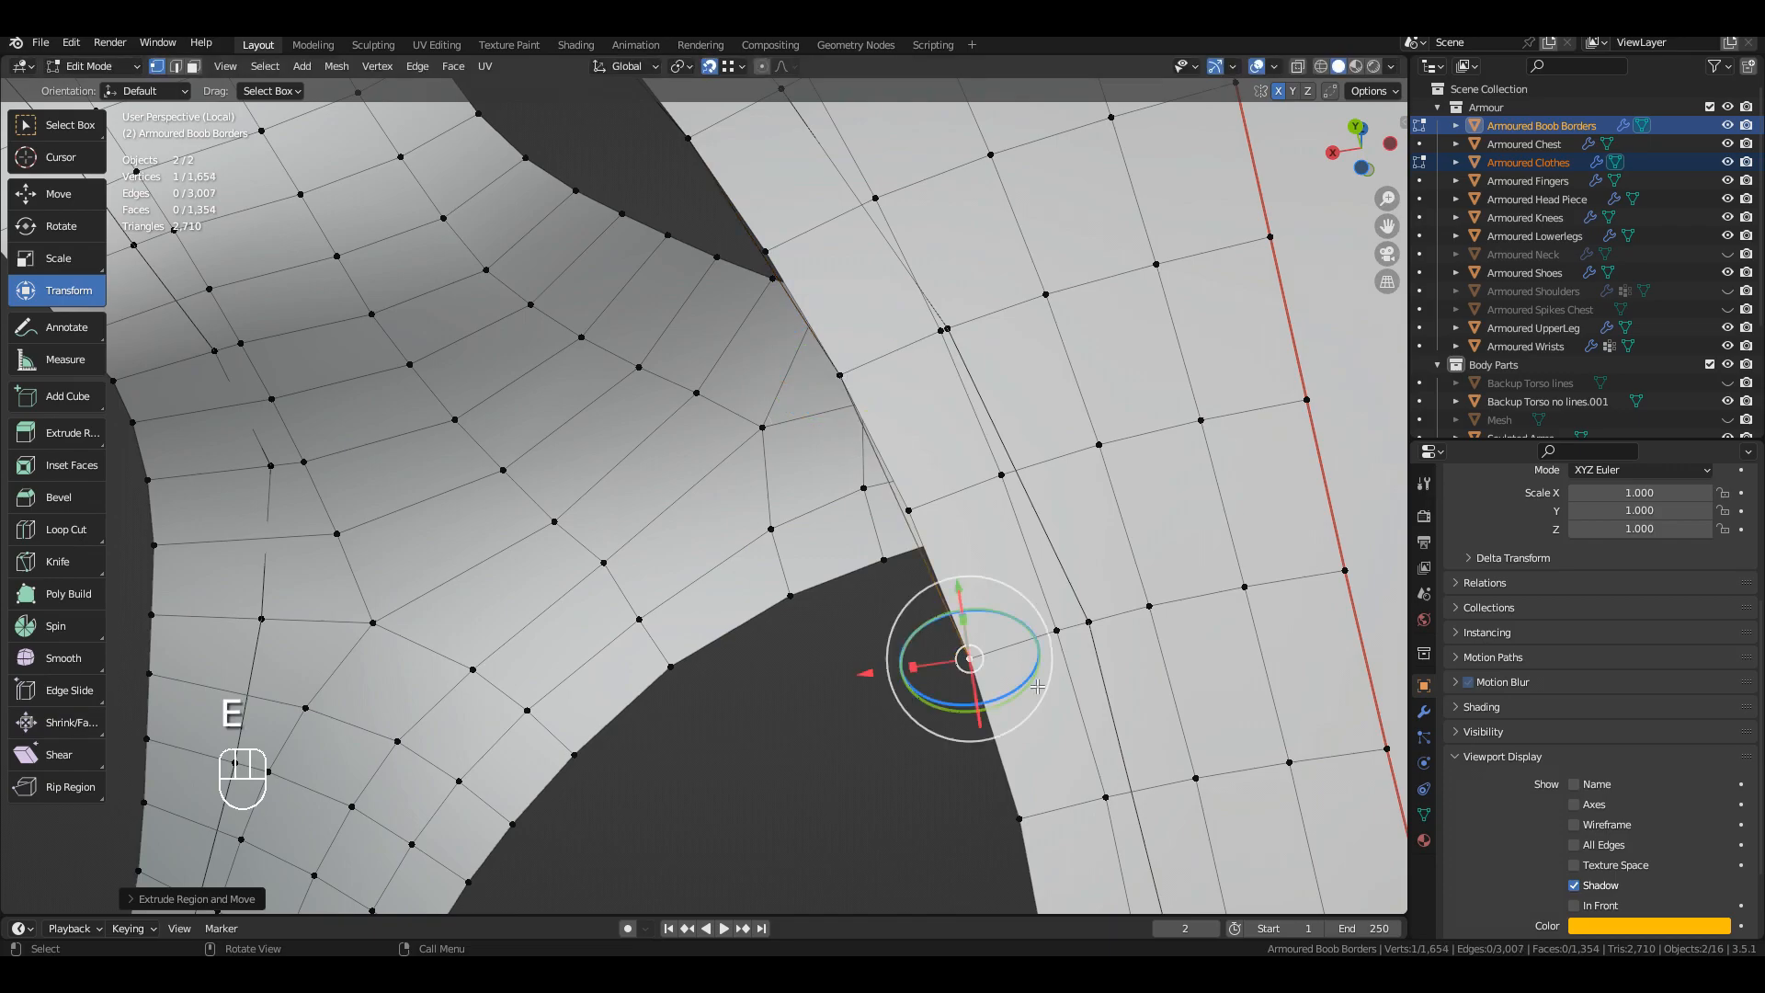
pyautogui.click(980, 312)
pyautogui.press('e')
pyautogui.click(1006, 425)
pyautogui.press('e')
pyautogui.click(1057, 464)
pyautogui.moveTo(1058, 464); pyautogui.dragTo(1149, 248, button='middle')
# Step: Extrude the outer edge along the clothes' rim below the back opening and toward the side
pyautogui.press('e')
pyautogui.click(1078, 401)
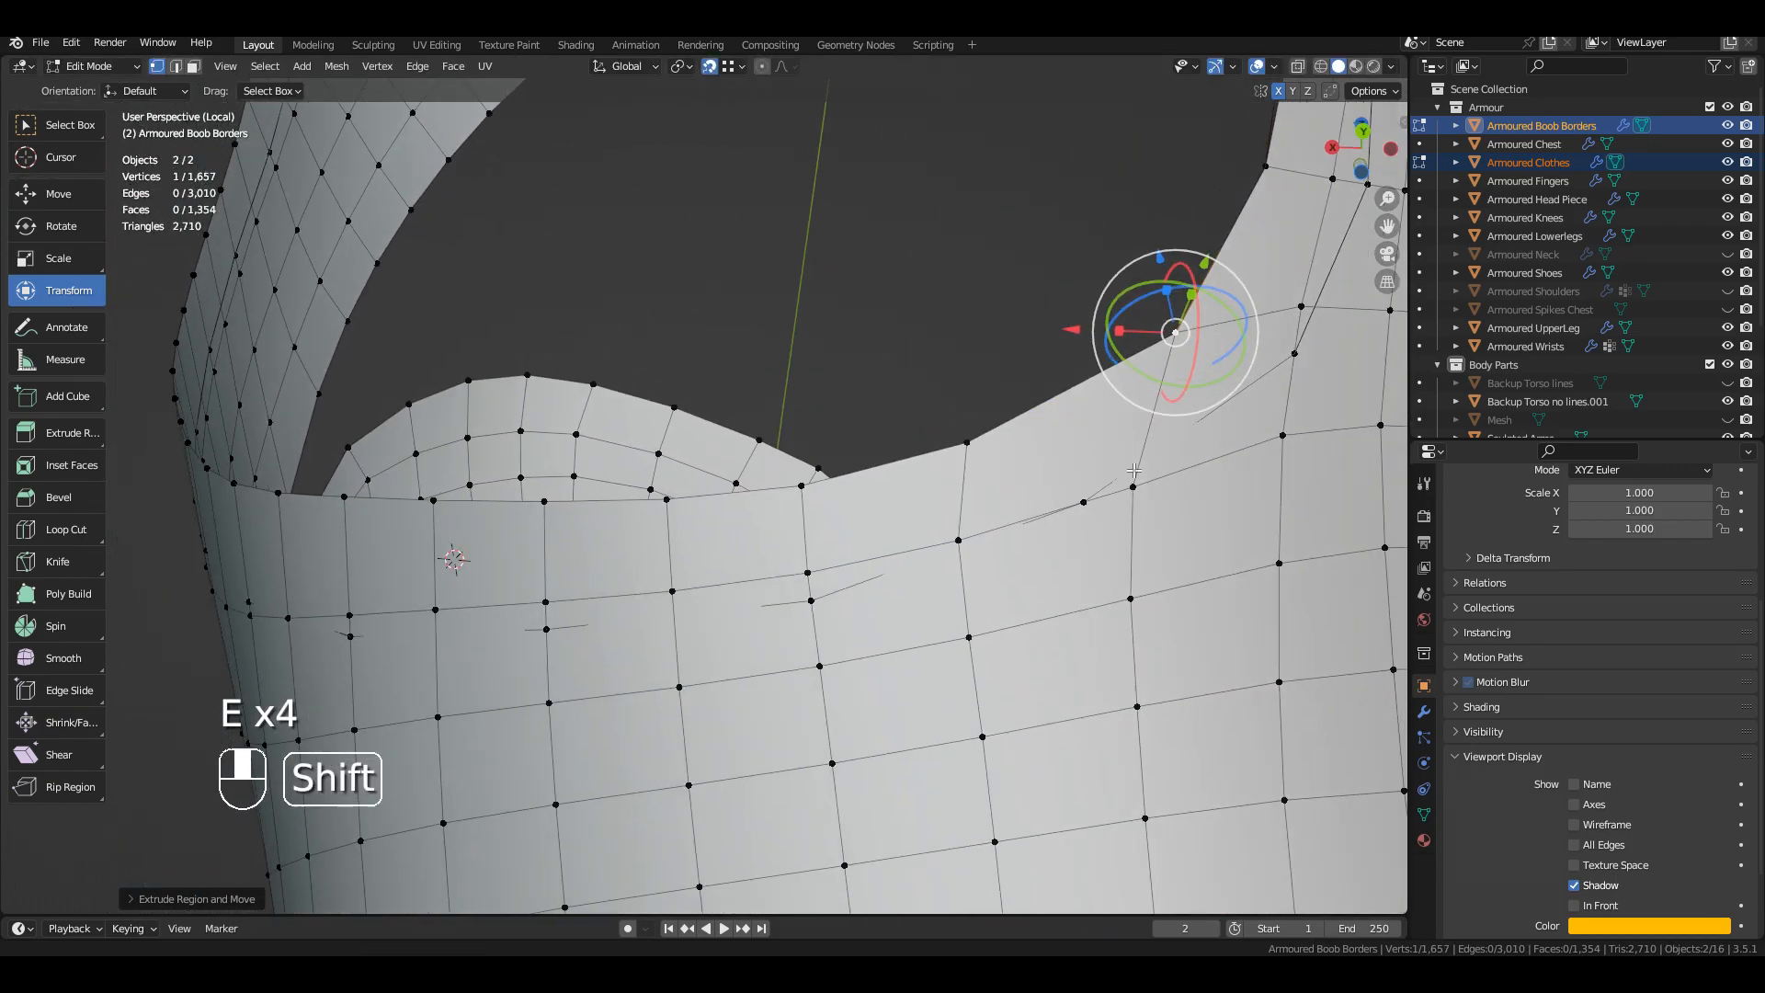
pyautogui.press('e')
pyautogui.click(991, 421)
pyautogui.moveTo(991, 421); pyautogui.dragTo(1214, 469, button='middle')
pyautogui.press('e')
pyautogui.click(1172, 429)
pyautogui.press('e')
pyautogui.click(1063, 478)
pyautogui.press('e')
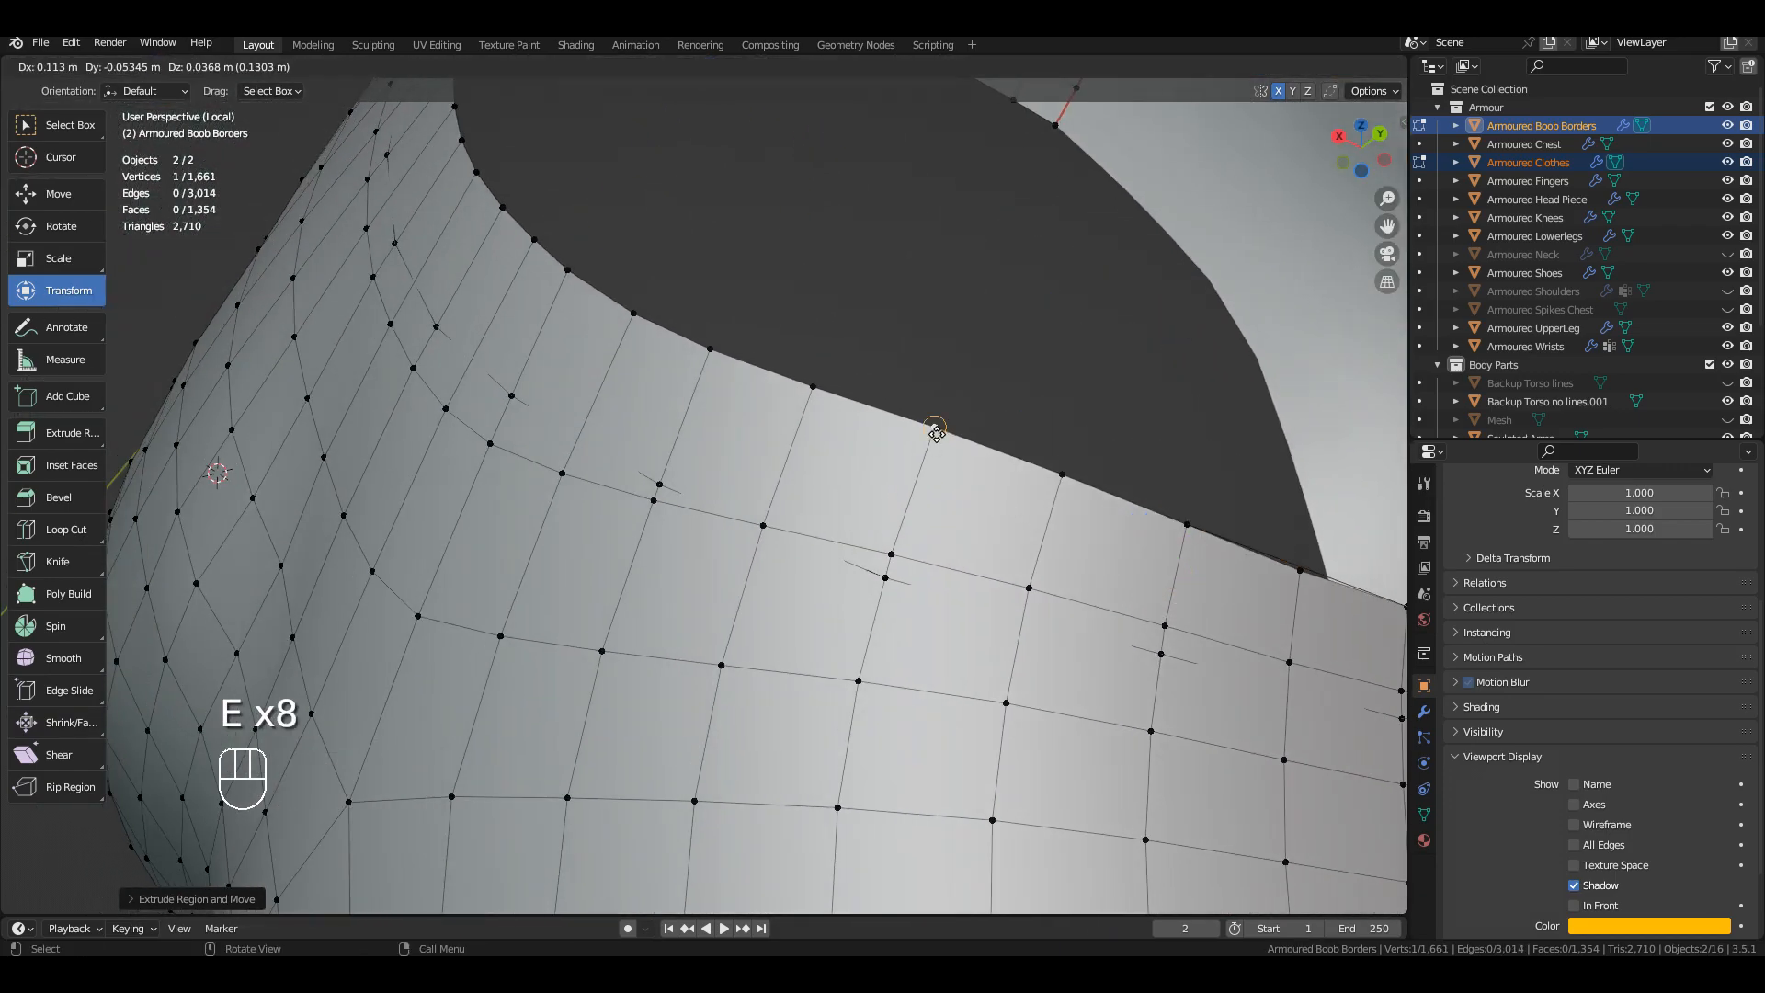
# Step: Extrude the outer edge around the underarm and up the clothes' front armhole rim, snapping to each vertex
pyautogui.press('e')
pyautogui.click(471, 173)
pyautogui.moveTo(471, 173); pyautogui.dragTo(832, 515, button='middle')
pyautogui.press('e')
pyautogui.click(841, 519)
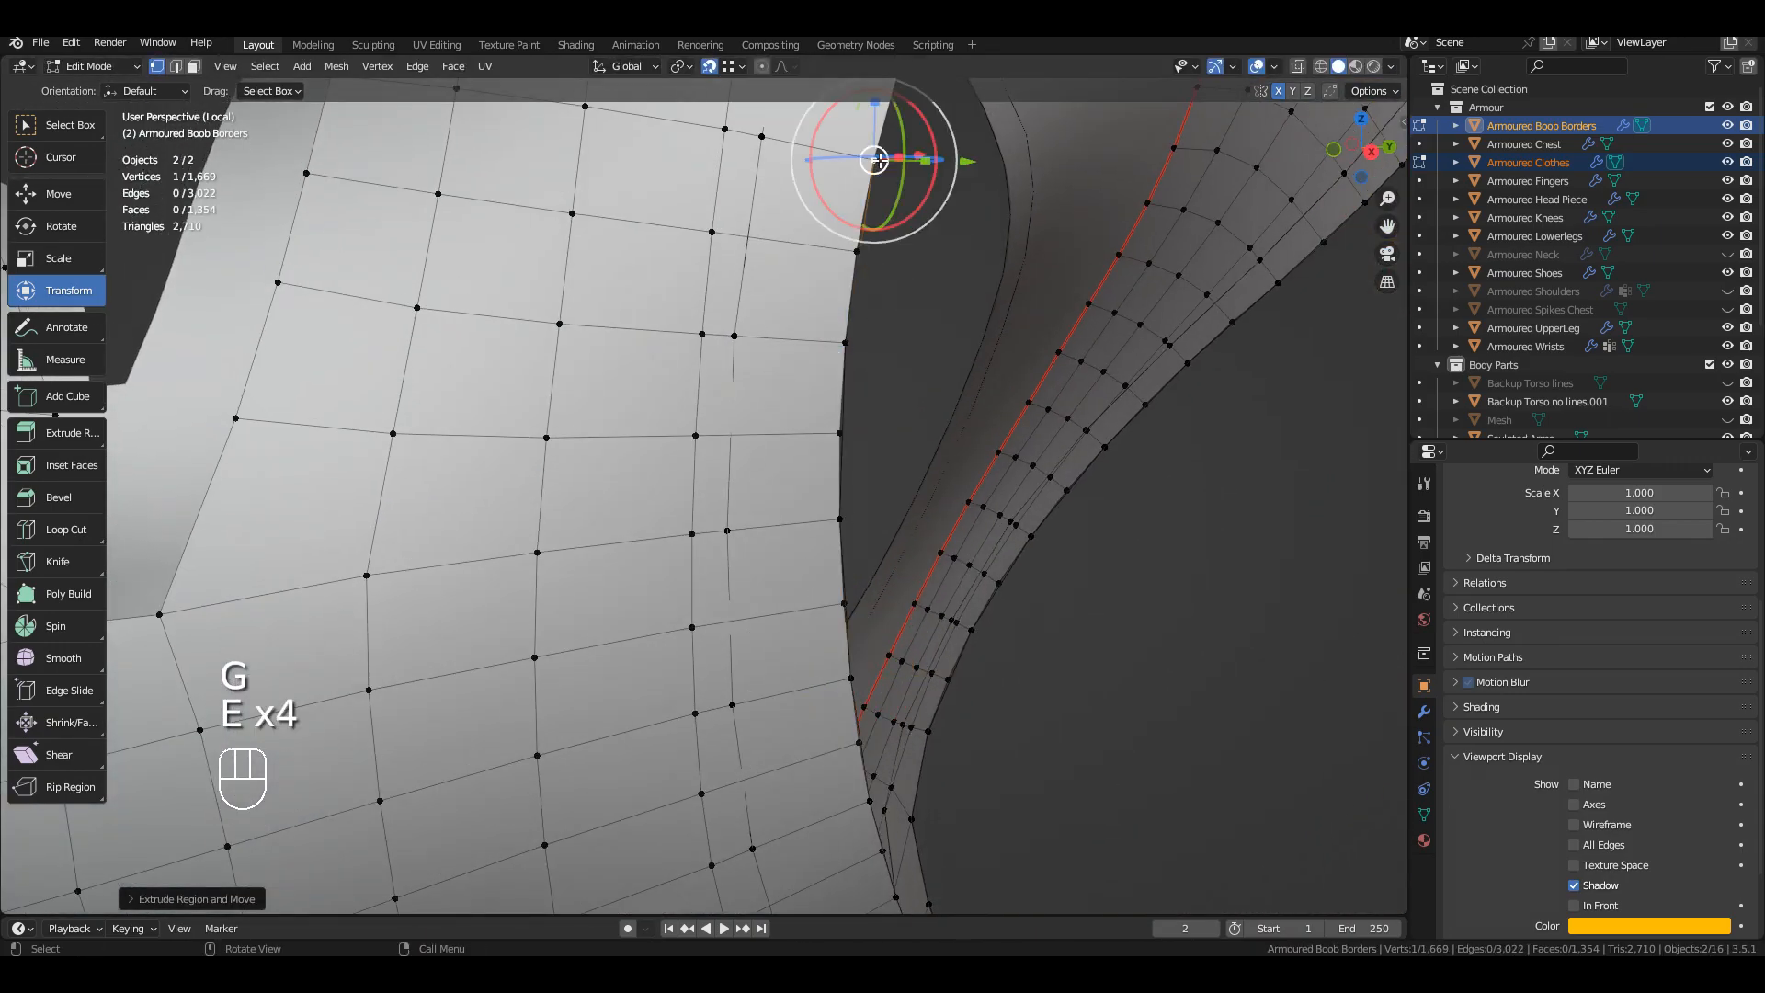
pyautogui.click(880, 160)
pyautogui.keyDown('shift'); pyautogui.moveTo(880, 160); pyautogui.dragTo(855, 622, button='middle'); pyautogui.keyUp('shift')
pyautogui.press('e')
pyautogui.click(886, 556)
pyautogui.press('e')
pyautogui.keyDown('shift'); pyautogui.moveTo(910, 492); pyautogui.dragTo(776, 615, button='middle'); pyautogui.keyUp('shift')
# Step: Extrude the outer edge up the armhole rim to the top of the shoulder to complete it, and leave Edit Mode
pyautogui.press('e')
pyautogui.press('e')
pyautogui.press('e')
pyautogui.click(757, 403)
pyautogui.press('e')
pyautogui.click(855, 387)
pyautogui.moveTo(855, 387); pyautogui.dragTo(800, 365, button='middle')
pyautogui.press('e')
pyautogui.click(956, 393)
pyautogui.press('Tab')
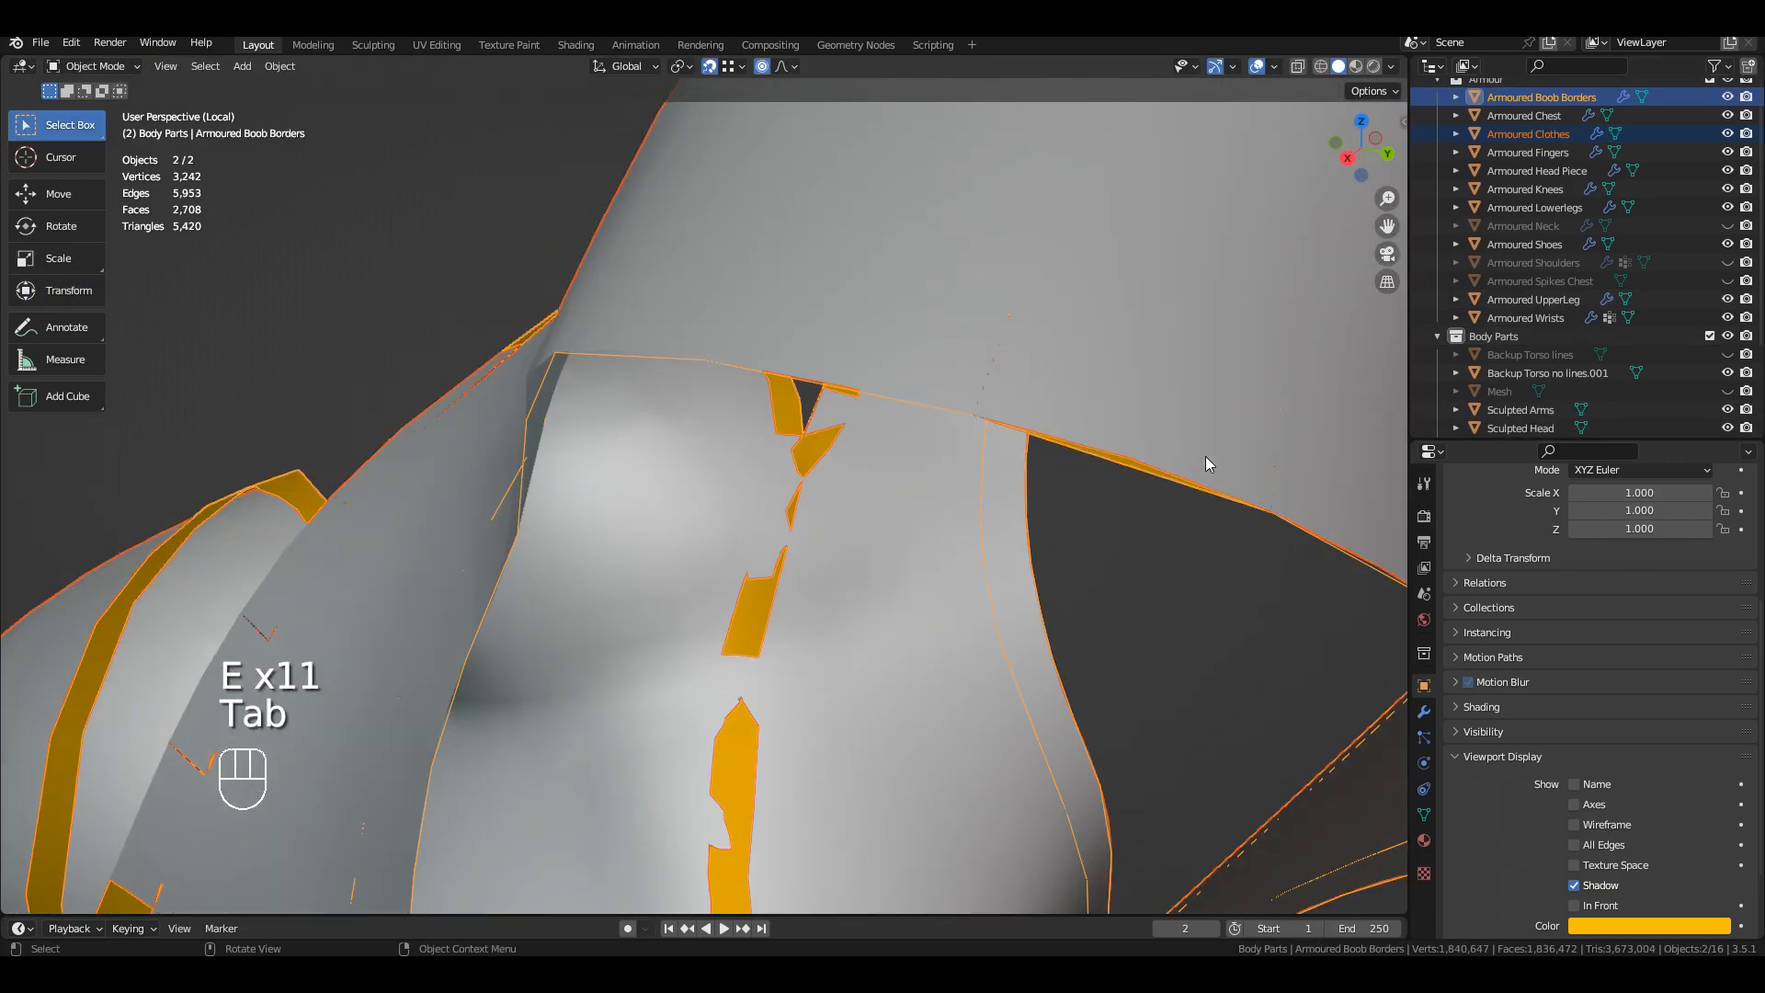
# Step: Isolate the borders object and fill the gap between the new border's inner and outer edges with faces
pyautogui.scroll(-5, 1205, 456)
pyautogui.press('3')
pyautogui.hotkey('ctrl', 'z')
pyautogui.click(1150, 441)
pyautogui.press('/')
pyautogui.press('/')
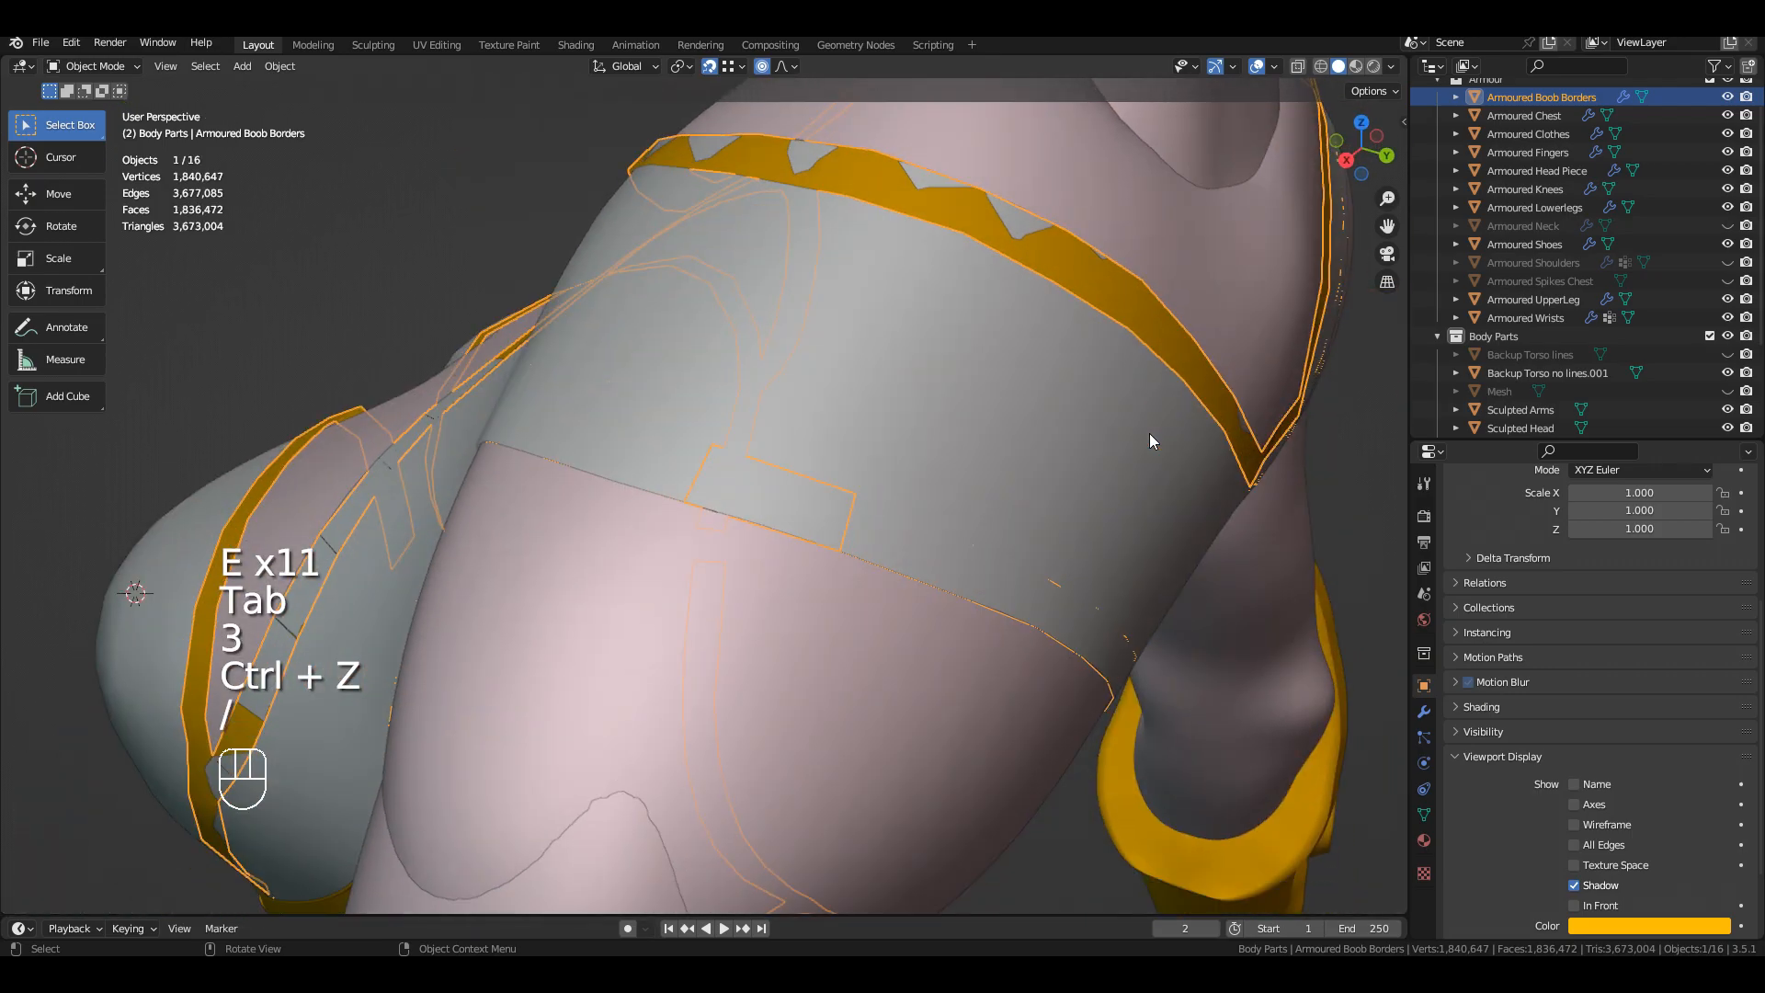
pyautogui.keyDown('shift'); pyautogui.moveTo(842, 323); pyautogui.dragTo(811, 505, button='middle'); pyautogui.keyUp('shift')
pyautogui.press('Tab')
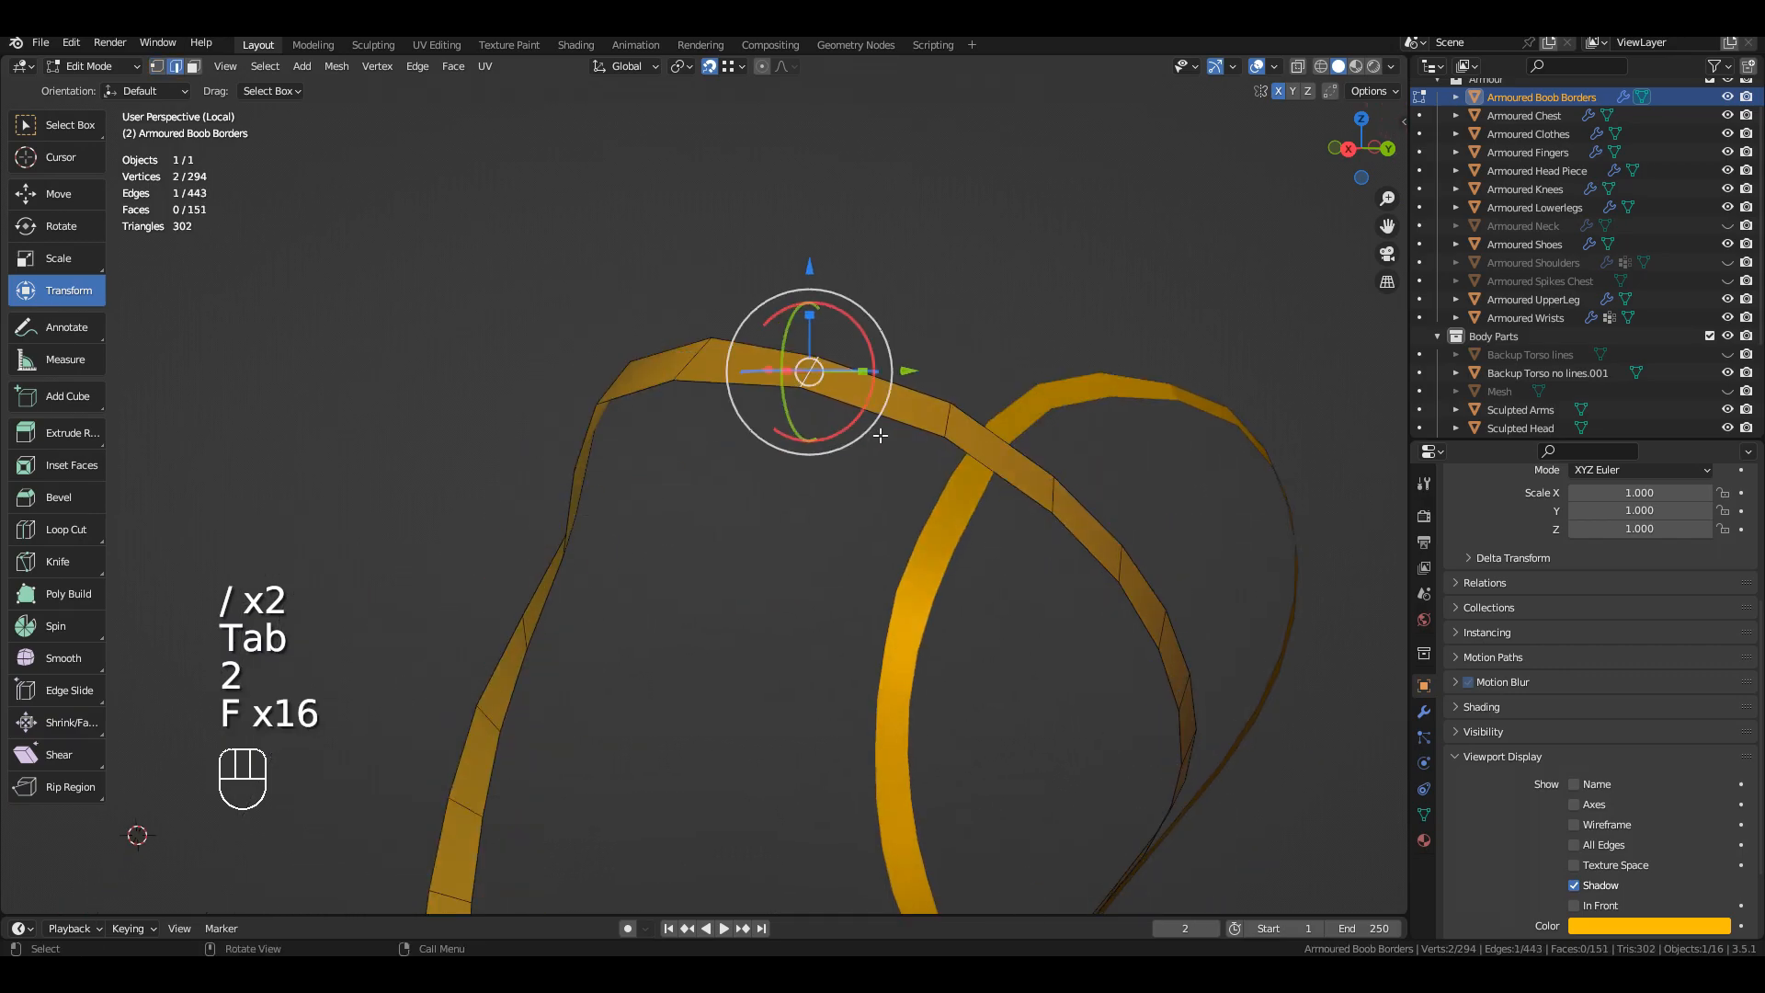
pyautogui.moveTo(842, 377); pyautogui.dragTo(890, 427, button='middle')
# Step: Leave local view, turn off In Front for the borders, and show their Subdivision and Solidify modifiers in the viewport
pyautogui.hotkey('ctrl', 'Tab')
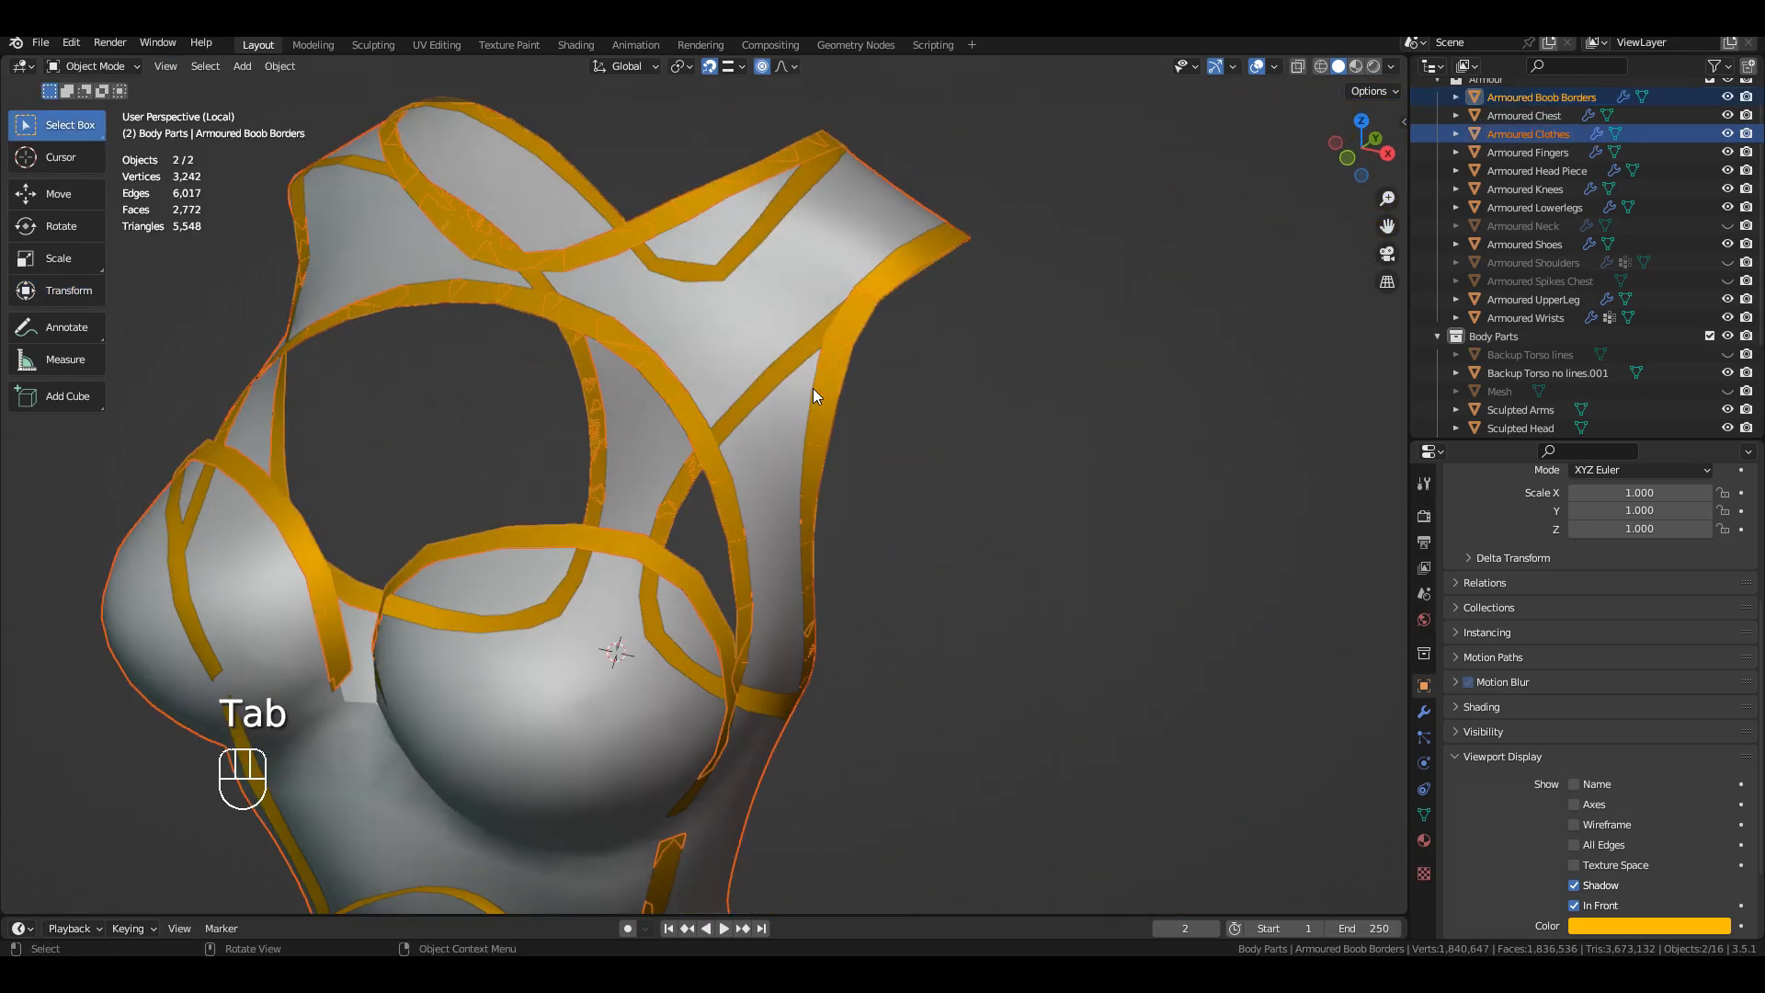
pyautogui.press('/')
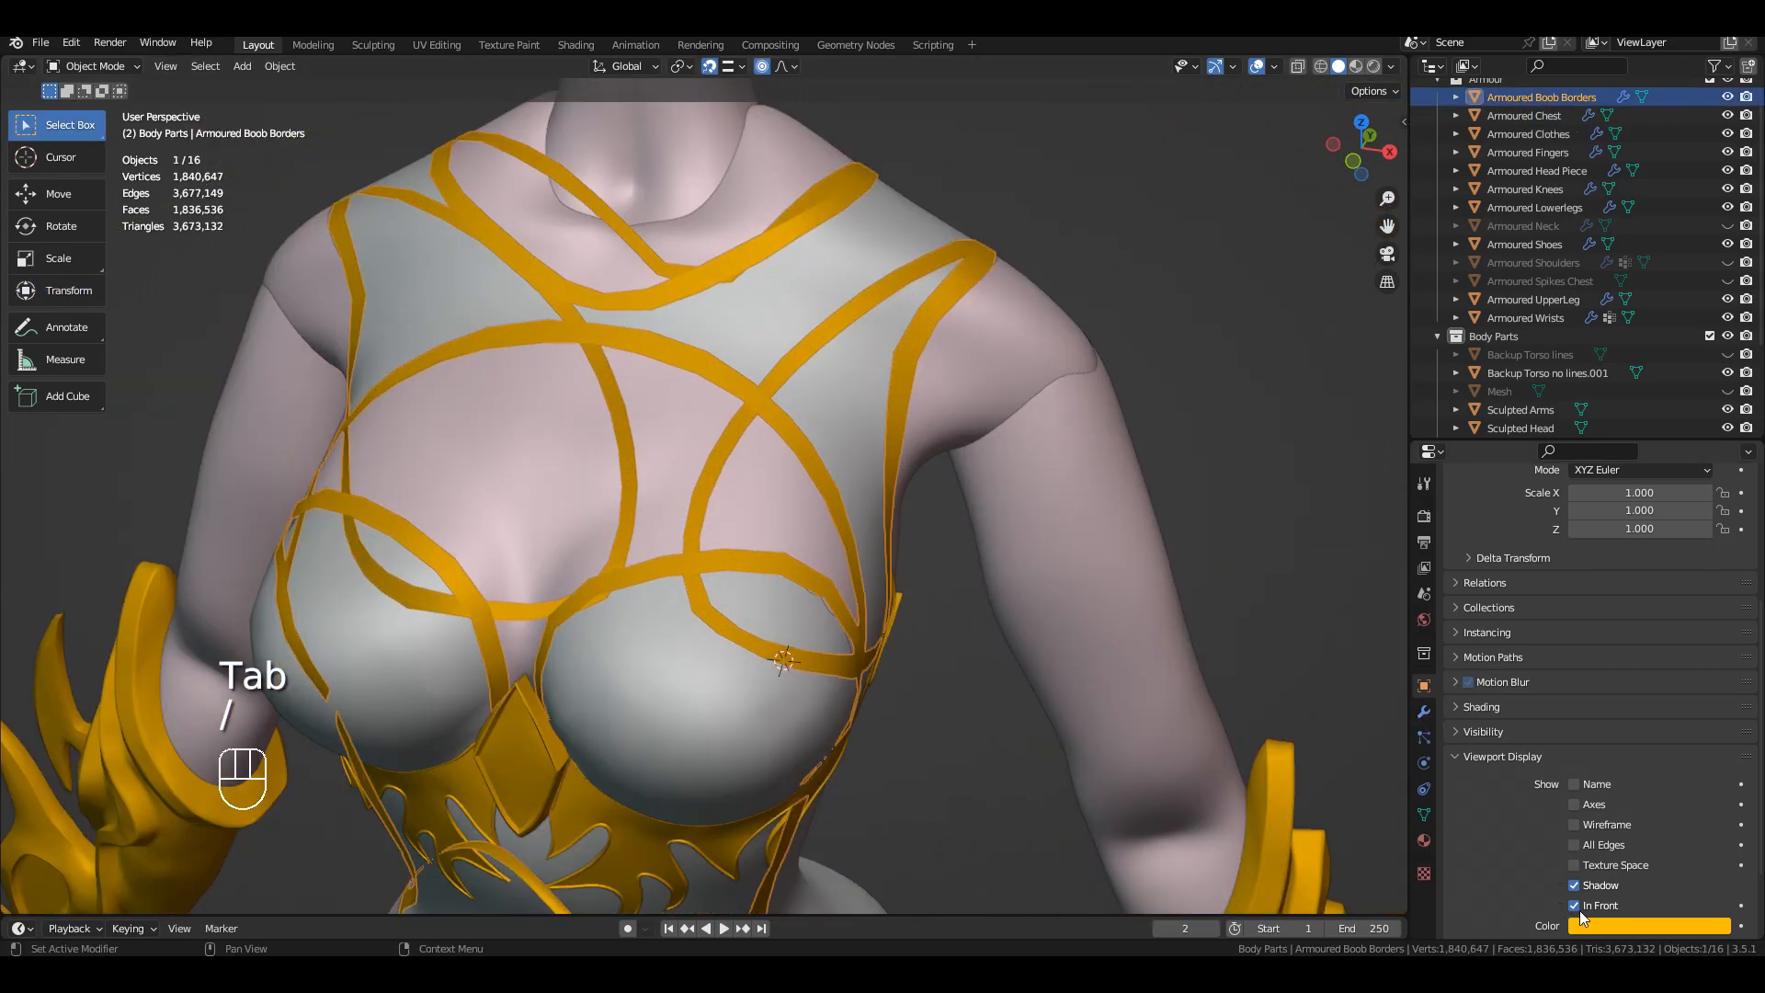
pyautogui.click(1575, 905)
pyautogui.click(1424, 712)
pyautogui.click(1665, 593)
# Step: Switch the borders to Sculpt Mode and adjust the new border's shape with the Grab brush
pyautogui.moveTo(1223, 276); pyautogui.dragTo(984, 252, button='middle')
pyautogui.click(984, 252)
pyautogui.hotkey('ctrl', 'Tab')
pyautogui.scroll(5, 768, 375)
pyautogui.moveTo(768, 375); pyautogui.dragTo(811, 411, button='middle')
pyautogui.moveTo(829, 495); pyautogui.dragTo(736, 532, button='middle')
pyautogui.moveTo(859, 489); pyautogui.dragTo(856, 460)
pyautogui.moveTo(856, 459)
pyautogui.mouseDown(button='middle')
pyautogui.moveTo(819, 432)
pyautogui.moveTo(616, 386)
pyautogui.mouseUp(button='middle')
# Step: Edit the borders together with the clothes and align the new border's stray vertices using Vertex snapping
pyautogui.click(1456, 543)
pyautogui.hotkey('ctrl', 'Tab')
pyautogui.press('Tab')
pyautogui.press('Tab')
pyautogui.hotkey('ctrl', 'Tab')
pyautogui.keyDown('shift'); pyautogui.click(796, 322); pyautogui.keyUp('shift')
pyautogui.press('Tab')
pyautogui.press('1')
pyautogui.click(749, 470)
pyautogui.moveTo(750, 470)
pyautogui.mouseDown(button='middle')
pyautogui.moveTo(776, 368)
pyautogui.moveTo(788, 423)
pyautogui.moveTo(827, 386)
pyautogui.moveTo(884, 387)
pyautogui.moveTo(906, 450)
pyautogui.moveTo(827, 451)
pyautogui.moveTo(752, 487)
pyautogui.mouseUp(button='middle')
pyautogui.click(788, 423)
pyautogui.click(863, 354)
pyautogui.click(734, 67)
pyautogui.click(681, 140)
# Step: Select all border vertices, merge the overlapping ones, and return to Object Mode
pyautogui.scroll(-4, 947, 397)
pyautogui.press('a')
pyautogui.press('m')
pyautogui.click(895, 471)
pyautogui.scroll(-4, 752, 487)
pyautogui.hotkey('ctrl', 'Tab')
pyautogui.hotkey('ctrl', 'Tab')
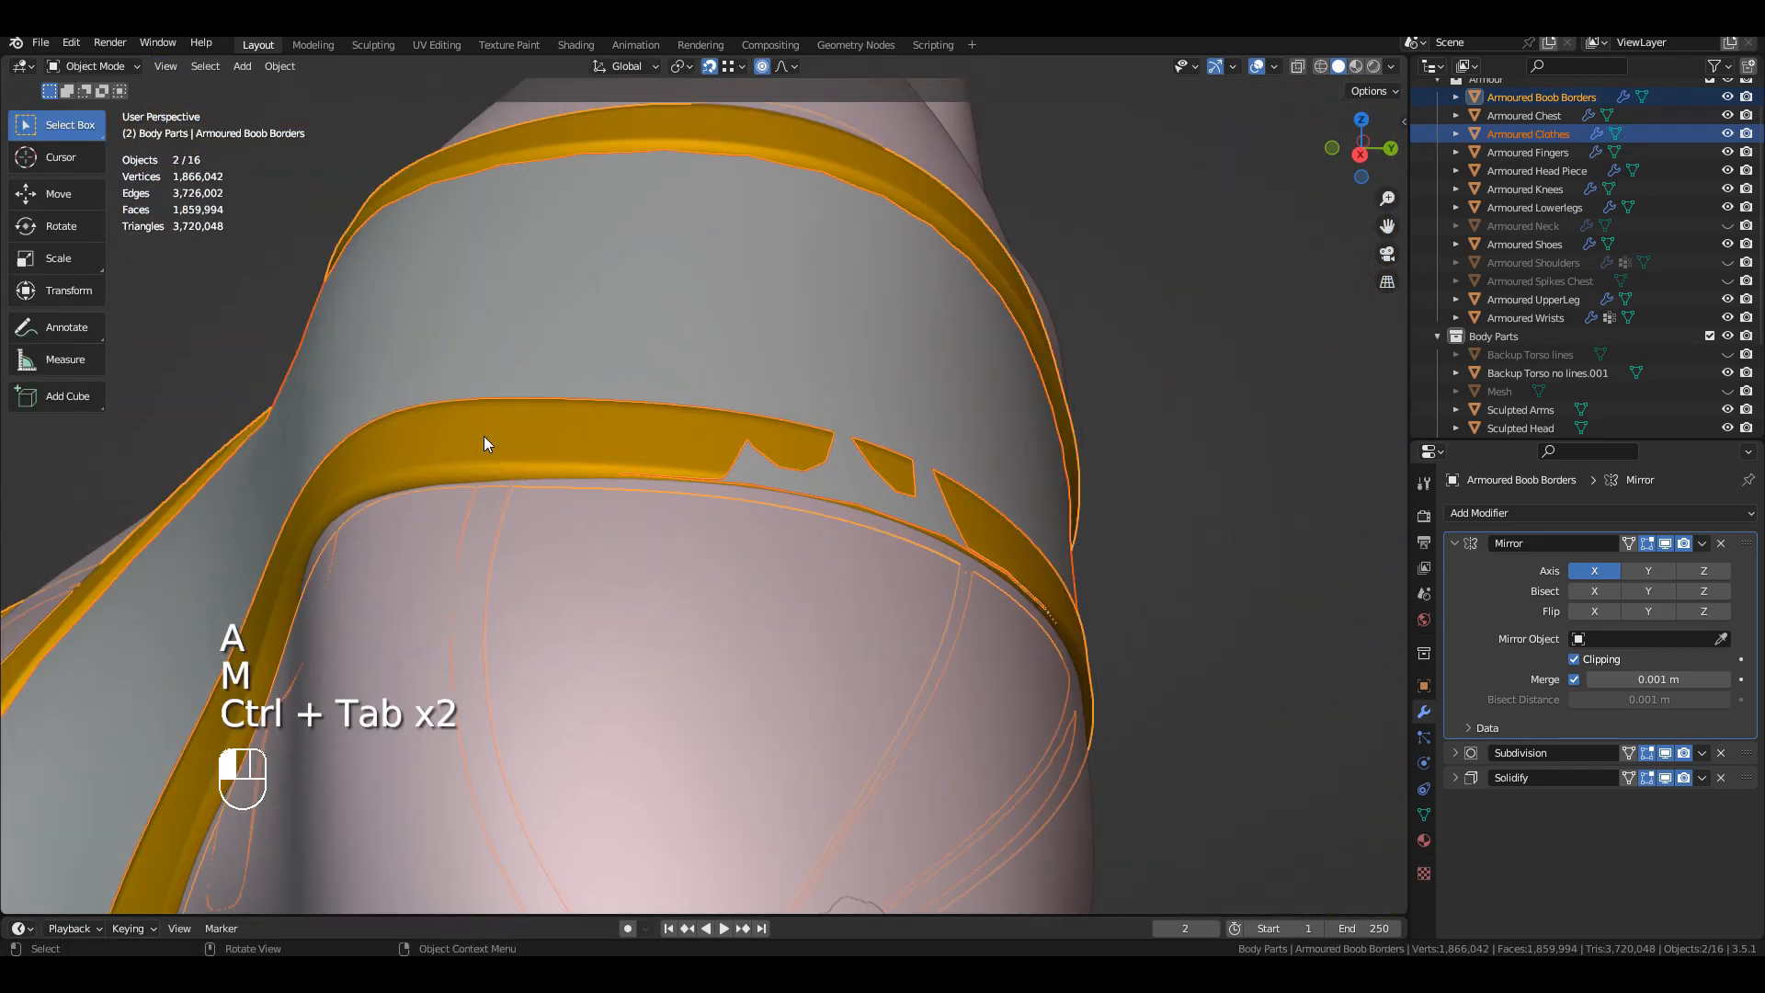
# Step: In Sculpt Mode, use Grab to bring the sunken parts of the shoulder border above the clothes, undoing a bad stroke
pyautogui.hotkey('ctrl', 'Tab')
pyautogui.scroll(2, 761, 483)
pyautogui.moveTo(761, 483)
pyautogui.mouseDown(button='middle')
pyautogui.moveTo(721, 504)
pyautogui.moveTo(636, 482)
pyautogui.moveTo(886, 552)
pyautogui.moveTo(832, 505)
pyautogui.moveTo(814, 543)
pyautogui.moveTo(841, 538)
pyautogui.moveTo(898, 461)
pyautogui.moveTo(859, 379)
pyautogui.mouseUp(button='middle')
pyautogui.moveTo(859, 571)
pyautogui.mouseDown(button='middle')
pyautogui.moveTo(837, 472)
pyautogui.moveTo(764, 521)
pyautogui.moveTo(722, 493)
pyautogui.mouseUp(button='middle')
pyautogui.hotkey('ctrl', 'z')
pyautogui.moveTo(779, 441); pyautogui.dragTo(681, 505, button='middle')
pyautogui.moveTo(653, 430); pyautogui.dragTo(874, 399, button='middle')
pyautogui.moveTo(873, 506)
pyautogui.mouseDown(button='middle')
pyautogui.moveTo(1033, 445)
pyautogui.moveTo(884, 538)
pyautogui.mouseUp(button='middle')
pyautogui.keyDown('shift'); pyautogui.moveTo(885, 538); pyautogui.dragTo(846, 464, button='middle'); pyautogui.keyUp('shift')
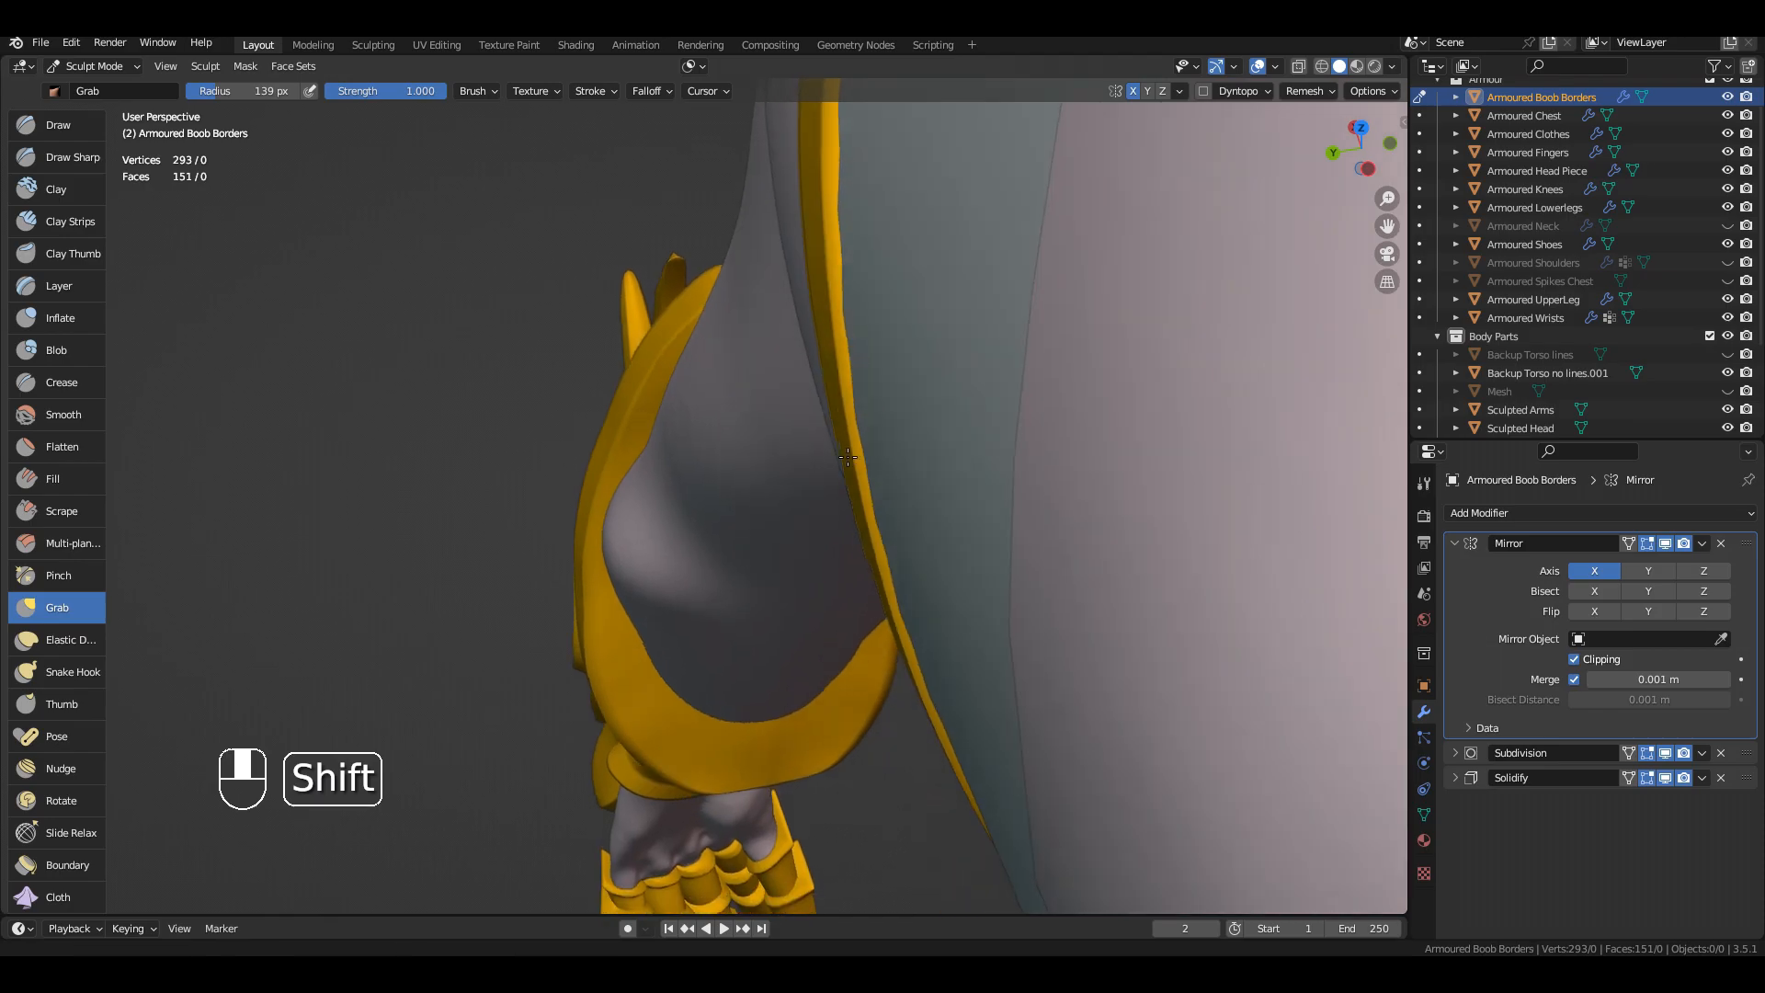
# Step: Grab the border around the armhole and underarm to fit it to the clothes' rim, and undo the last strokes
pyautogui.moveTo(881, 553); pyautogui.dragTo(900, 488, button='middle')
pyautogui.moveTo(900, 488); pyautogui.dragTo(892, 493)
pyautogui.moveTo(891, 493); pyautogui.dragTo(906, 418, button='middle')
pyautogui.keyDown('shift'); pyautogui.moveTo(1099, 662); pyautogui.dragTo(1020, 487, button='middle'); pyautogui.keyUp('shift')
pyautogui.moveTo(1021, 487); pyautogui.dragTo(998, 501)
pyautogui.moveTo(998, 501); pyautogui.dragTo(1057, 551, button='middle')
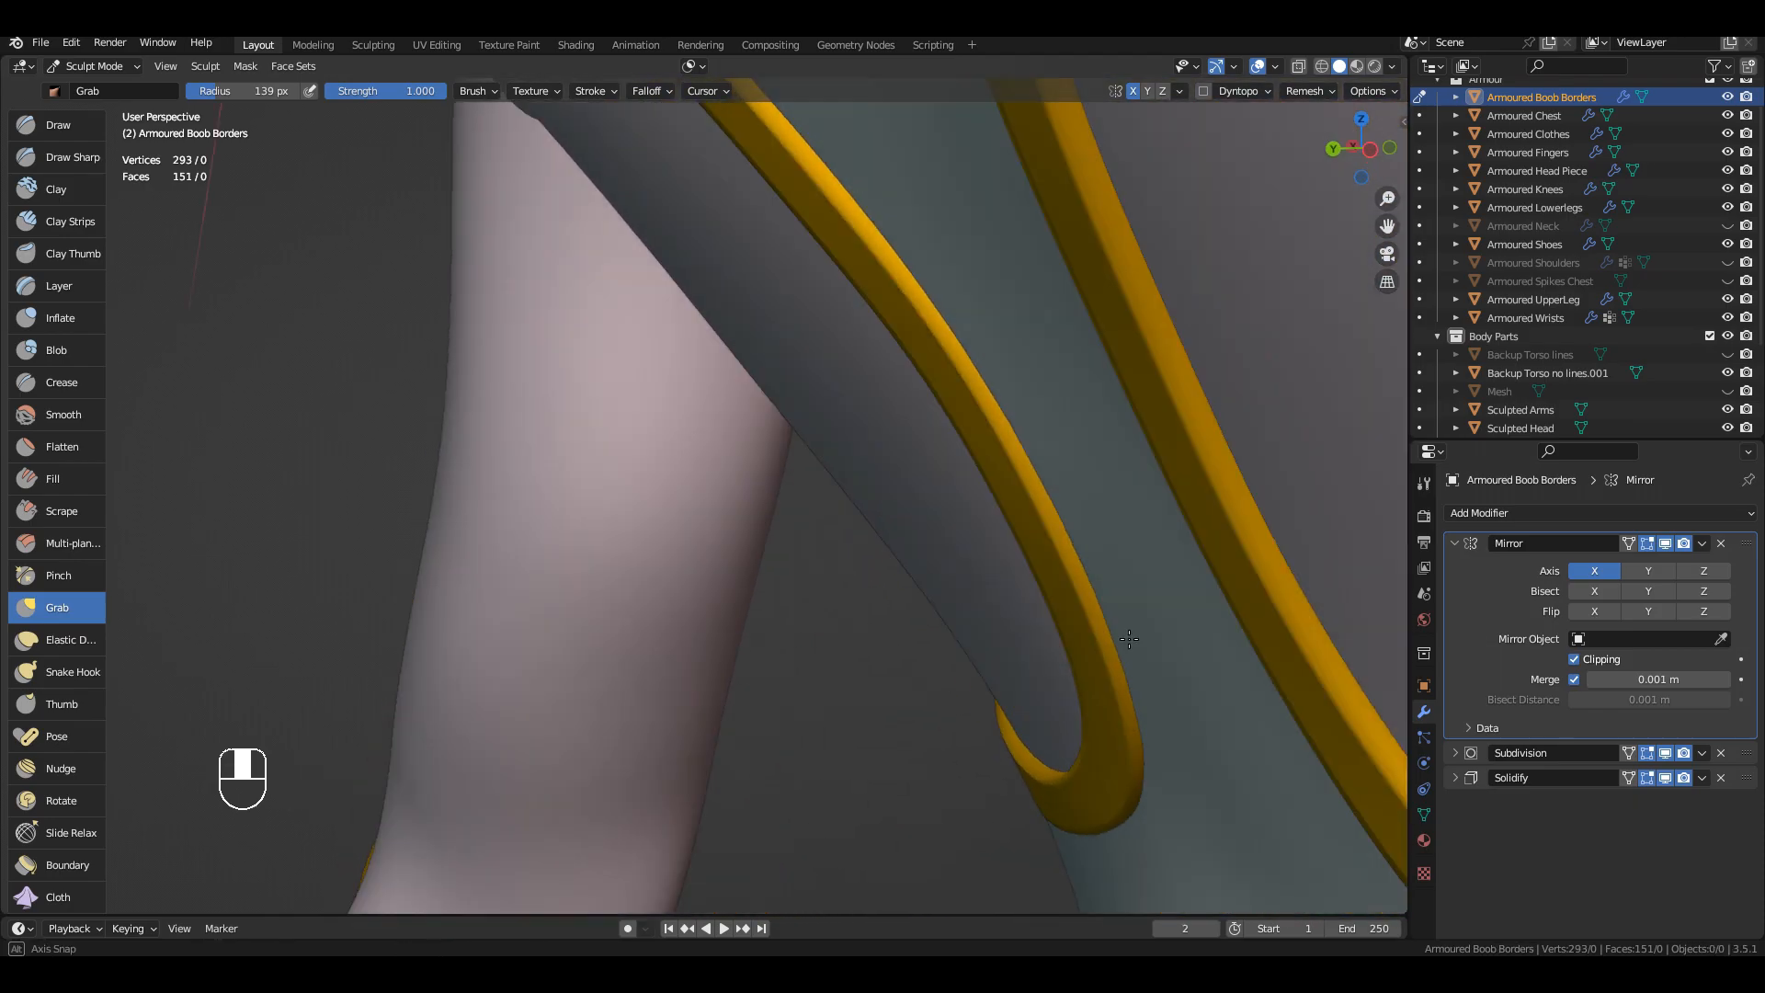
pyautogui.keyDown('shift'); pyautogui.moveTo(1131, 694); pyautogui.dragTo(1098, 551, button='middle'); pyautogui.keyUp('shift')
pyautogui.moveTo(1098, 551); pyautogui.dragTo(1060, 549)
pyautogui.moveTo(1031, 400); pyautogui.dragTo(1001, 602, button='middle')
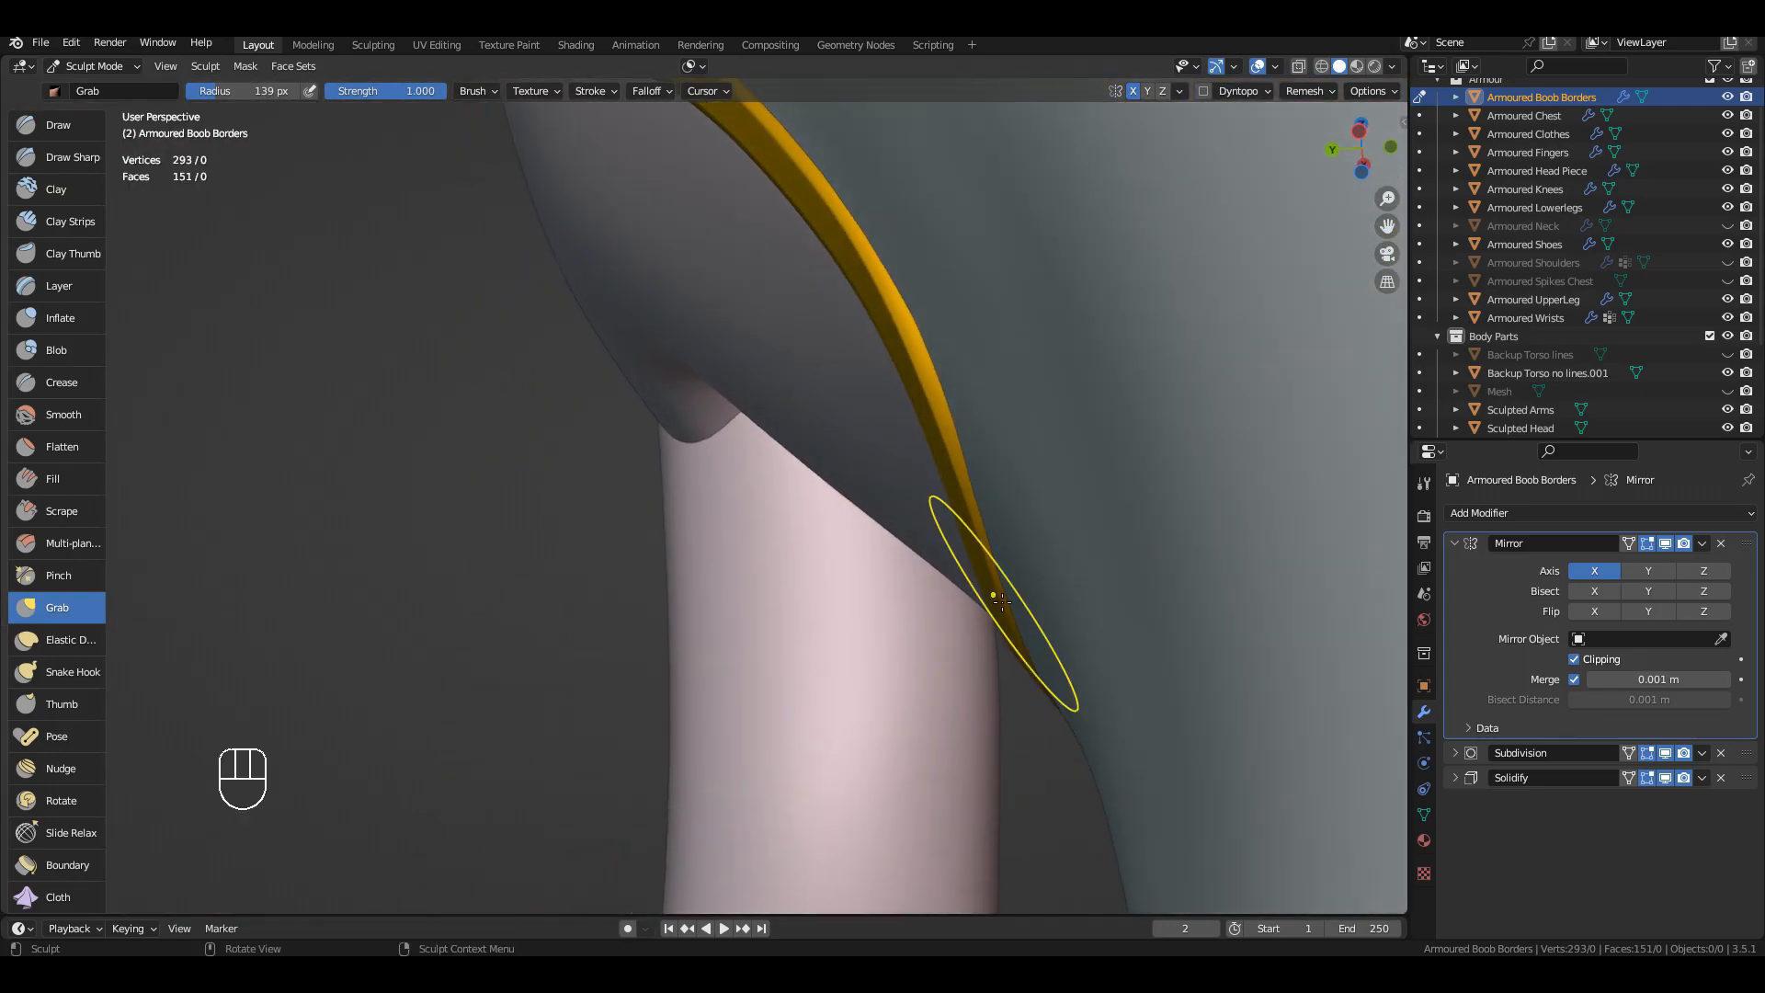
pyautogui.moveTo(977, 517); pyautogui.dragTo(1036, 520, button='middle')
pyautogui.hotkey('ctrl', 'z')
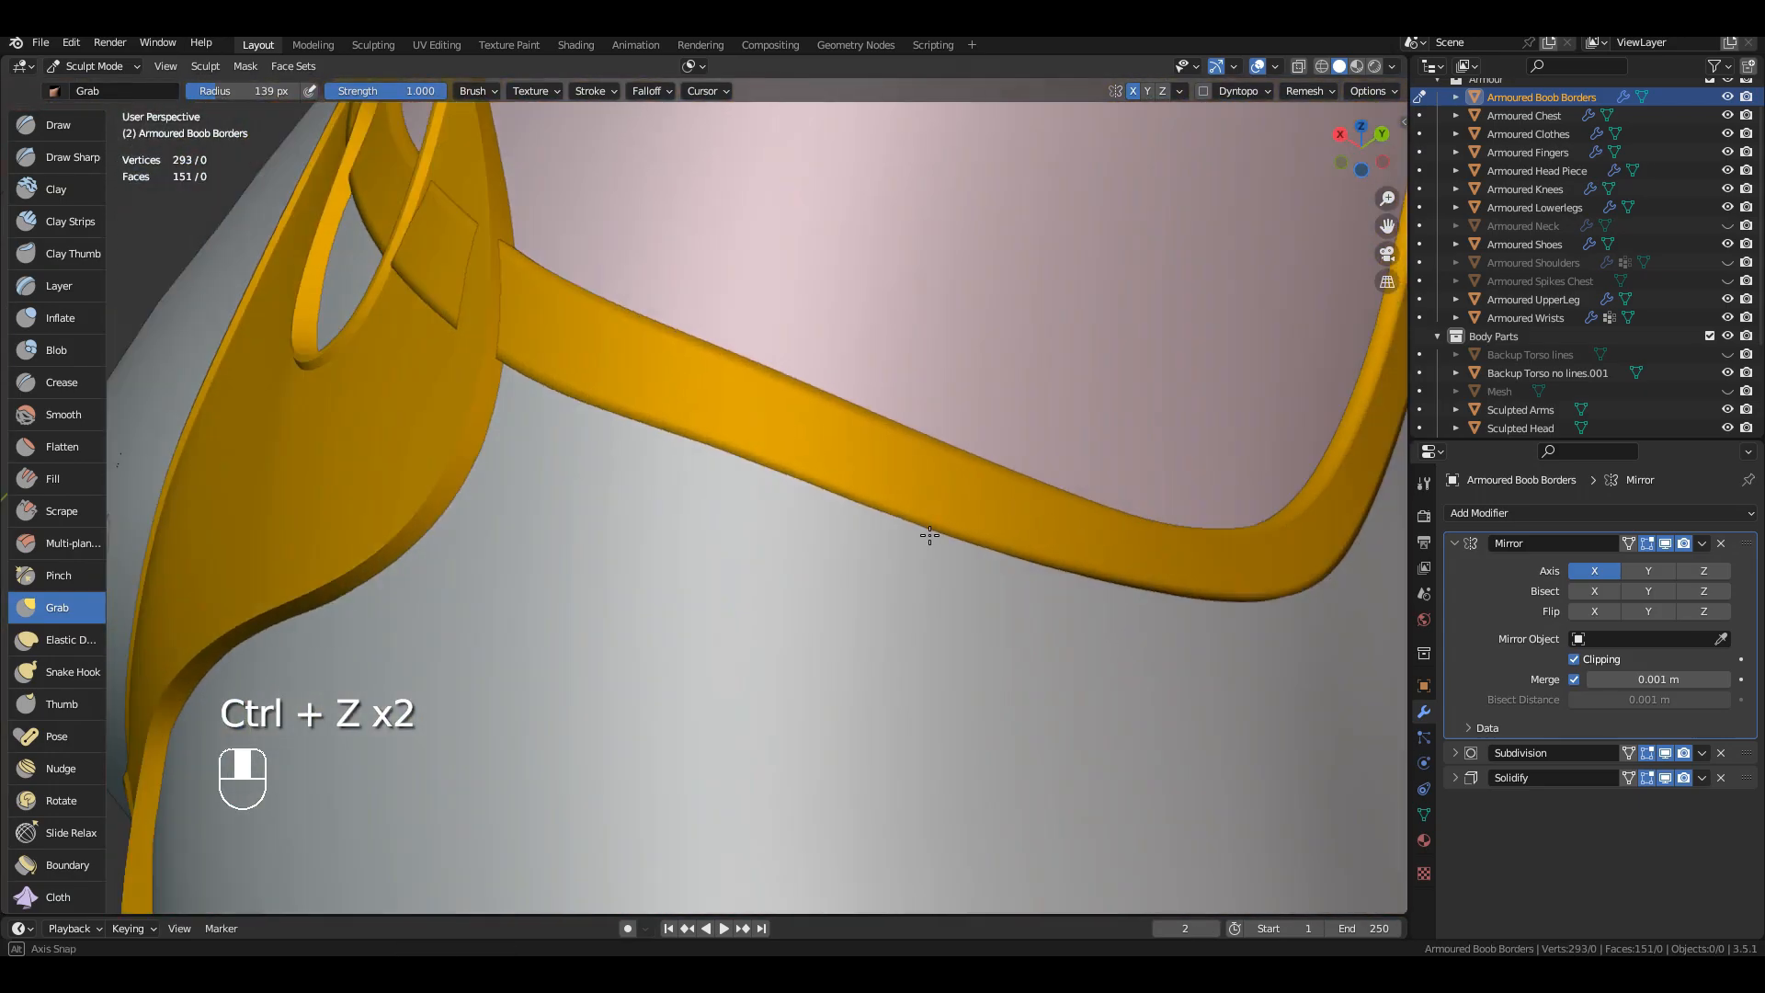
# Step: Hide the wrist armour and the sculpted arms, and return to sculpting the borders near the underarm
pyautogui.hotkey('ctrl', 'Tab')
pyautogui.press('h')
pyautogui.press('h')
pyautogui.hotkey('ctrl', 'Tab')
pyautogui.scroll(8, 749, 515)
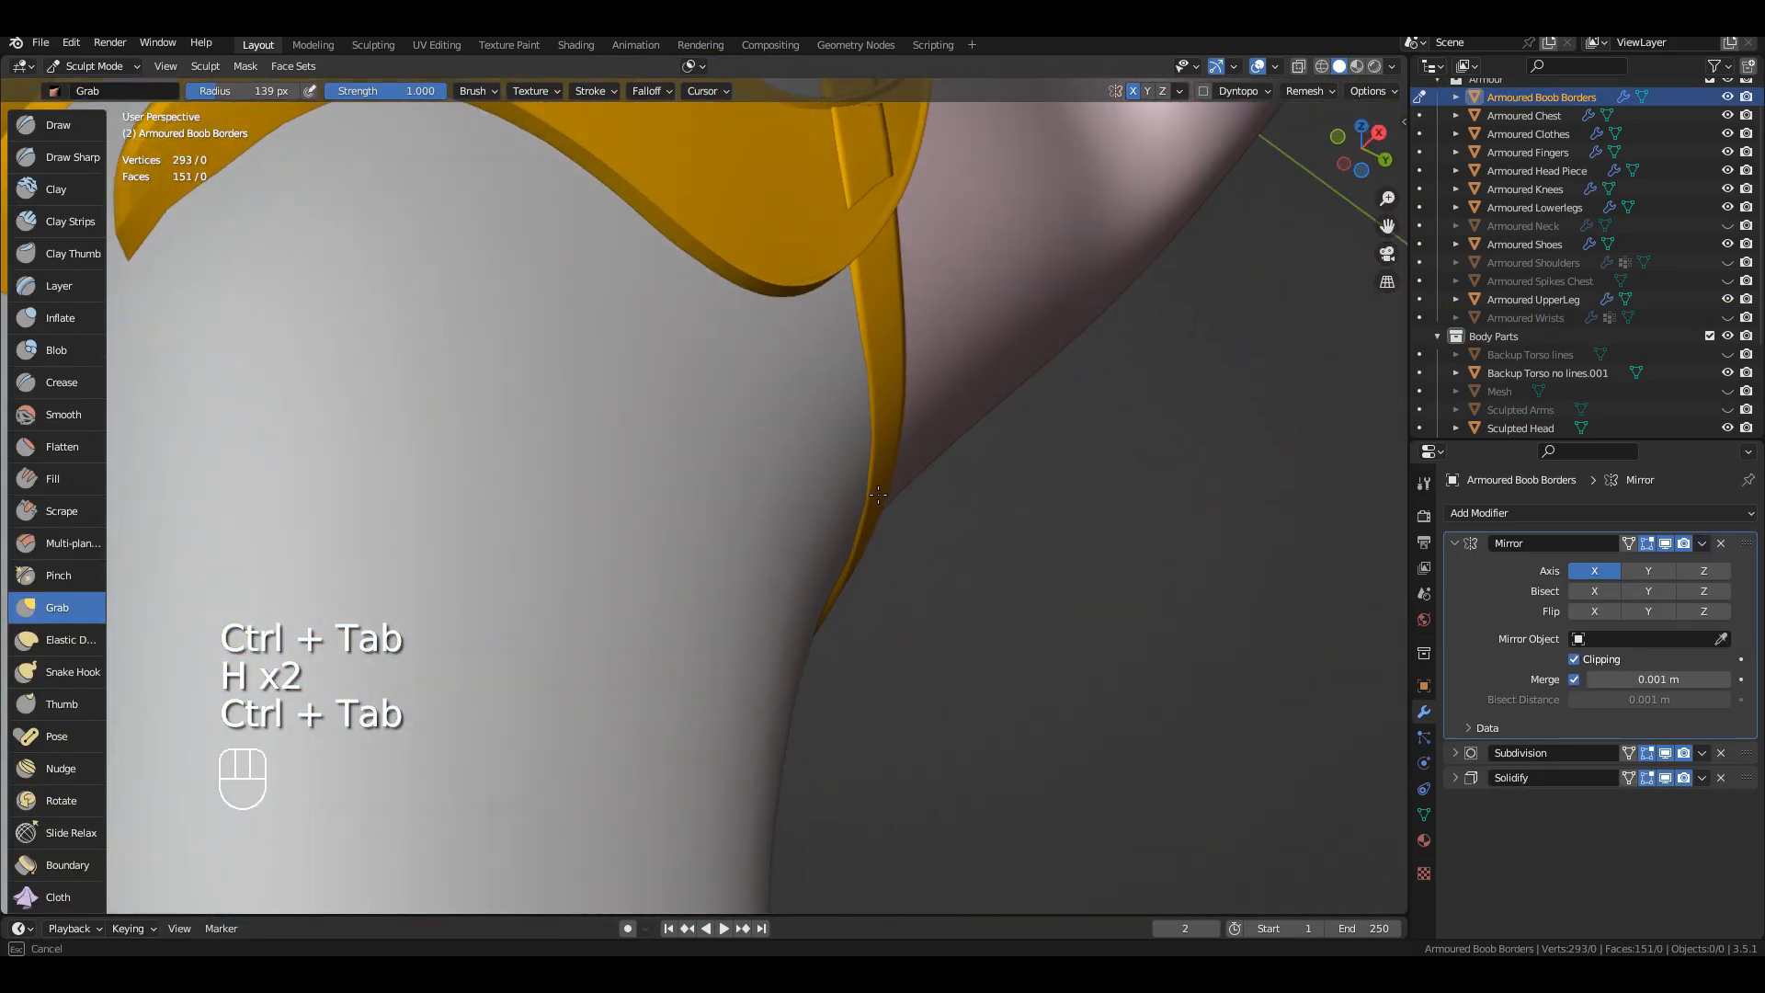
# Step: Use Grab to fit the thin border strip below the underarm to the clothes' edge along the torso's side
pyautogui.moveTo(662, 589)
pyautogui.mouseDown(button='middle')
pyautogui.moveTo(623, 617)
pyautogui.moveTo(802, 494)
pyautogui.moveTo(829, 497)
pyautogui.mouseUp(button='middle')
pyautogui.moveTo(775, 583)
pyautogui.mouseDown(button='middle')
pyautogui.moveTo(705, 582)
pyautogui.moveTo(598, 643)
pyautogui.moveTo(772, 625)
pyautogui.mouseUp(button='middle')
pyautogui.moveTo(772, 625); pyautogui.dragTo(778, 581)
pyautogui.moveTo(778, 581)
pyautogui.mouseDown(button='middle')
pyautogui.moveTo(702, 532)
pyautogui.moveTo(807, 610)
pyautogui.mouseUp(button='middle')
pyautogui.moveTo(770, 507); pyautogui.dragTo(764, 502)
pyautogui.moveTo(765, 502); pyautogui.dragTo(781, 600, button='middle')
pyautogui.moveTo(774, 529); pyautogui.dragTo(779, 521)
pyautogui.moveTo(769, 519); pyautogui.dragTo(708, 552, button='middle')
pyautogui.moveTo(828, 588)
pyautogui.mouseDown(button='middle')
pyautogui.moveTo(735, 515)
pyautogui.moveTo(782, 464)
pyautogui.mouseUp(button='middle')
# Step: Undo the last Grab stroke on the underarm border, try another short stroke there, and undo that too
pyautogui.moveTo(767, 632)
pyautogui.mouseDown(button='middle')
pyautogui.moveTo(859, 598)
pyautogui.moveTo(772, 631)
pyautogui.moveTo(807, 549)
pyautogui.moveTo(806, 643)
pyautogui.moveTo(928, 602)
pyautogui.mouseUp(button='middle')
pyautogui.moveTo(928, 602)
pyautogui.keyDown('shift'); pyautogui.mouseDown(button='middle')
pyautogui.moveTo(859, 583)
pyautogui.moveTo(898, 520)
pyautogui.moveTo(873, 526)
pyautogui.mouseUp(button='middle'); pyautogui.keyUp('shift')
pyautogui.hotkey('ctrl', 'z')
pyautogui.moveTo(869, 538); pyautogui.dragTo(867, 571)
pyautogui.moveTo(867, 571)
pyautogui.mouseDown(button='middle')
pyautogui.moveTo(920, 695)
pyautogui.moveTo(874, 524)
pyautogui.moveTo(999, 524)
pyautogui.moveTo(929, 625)
pyautogui.moveTo(867, 649)
pyautogui.moveTo(913, 697)
pyautogui.moveTo(905, 639)
pyautogui.mouseUp(button='middle')
pyautogui.hotkey('ctrl', 'z')
pyautogui.moveTo(872, 702)
pyautogui.mouseDown(button='middle')
pyautogui.moveTo(914, 808)
pyautogui.moveTo(902, 709)
pyautogui.mouseUp(button='middle')
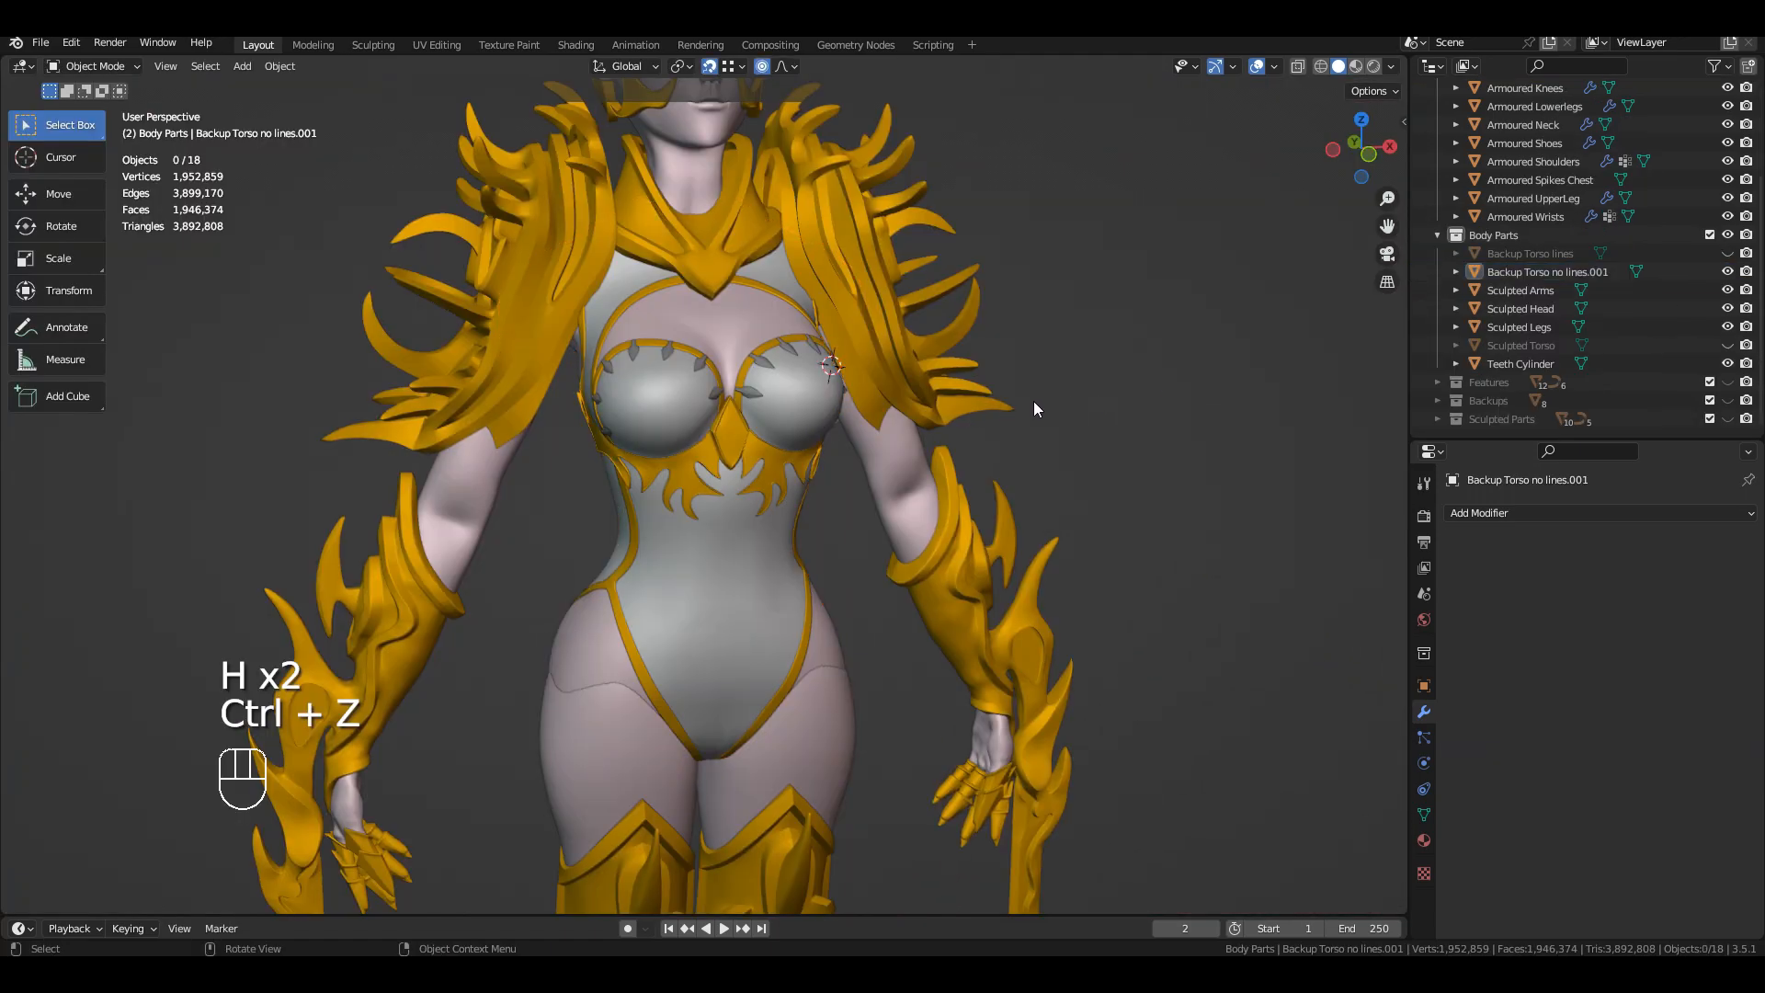
# Step: Switch the viewport to Material Preview shading and inspect the clothes and their golden borders around the hips from behind
pyautogui.scroll(-4, 1033, 402)
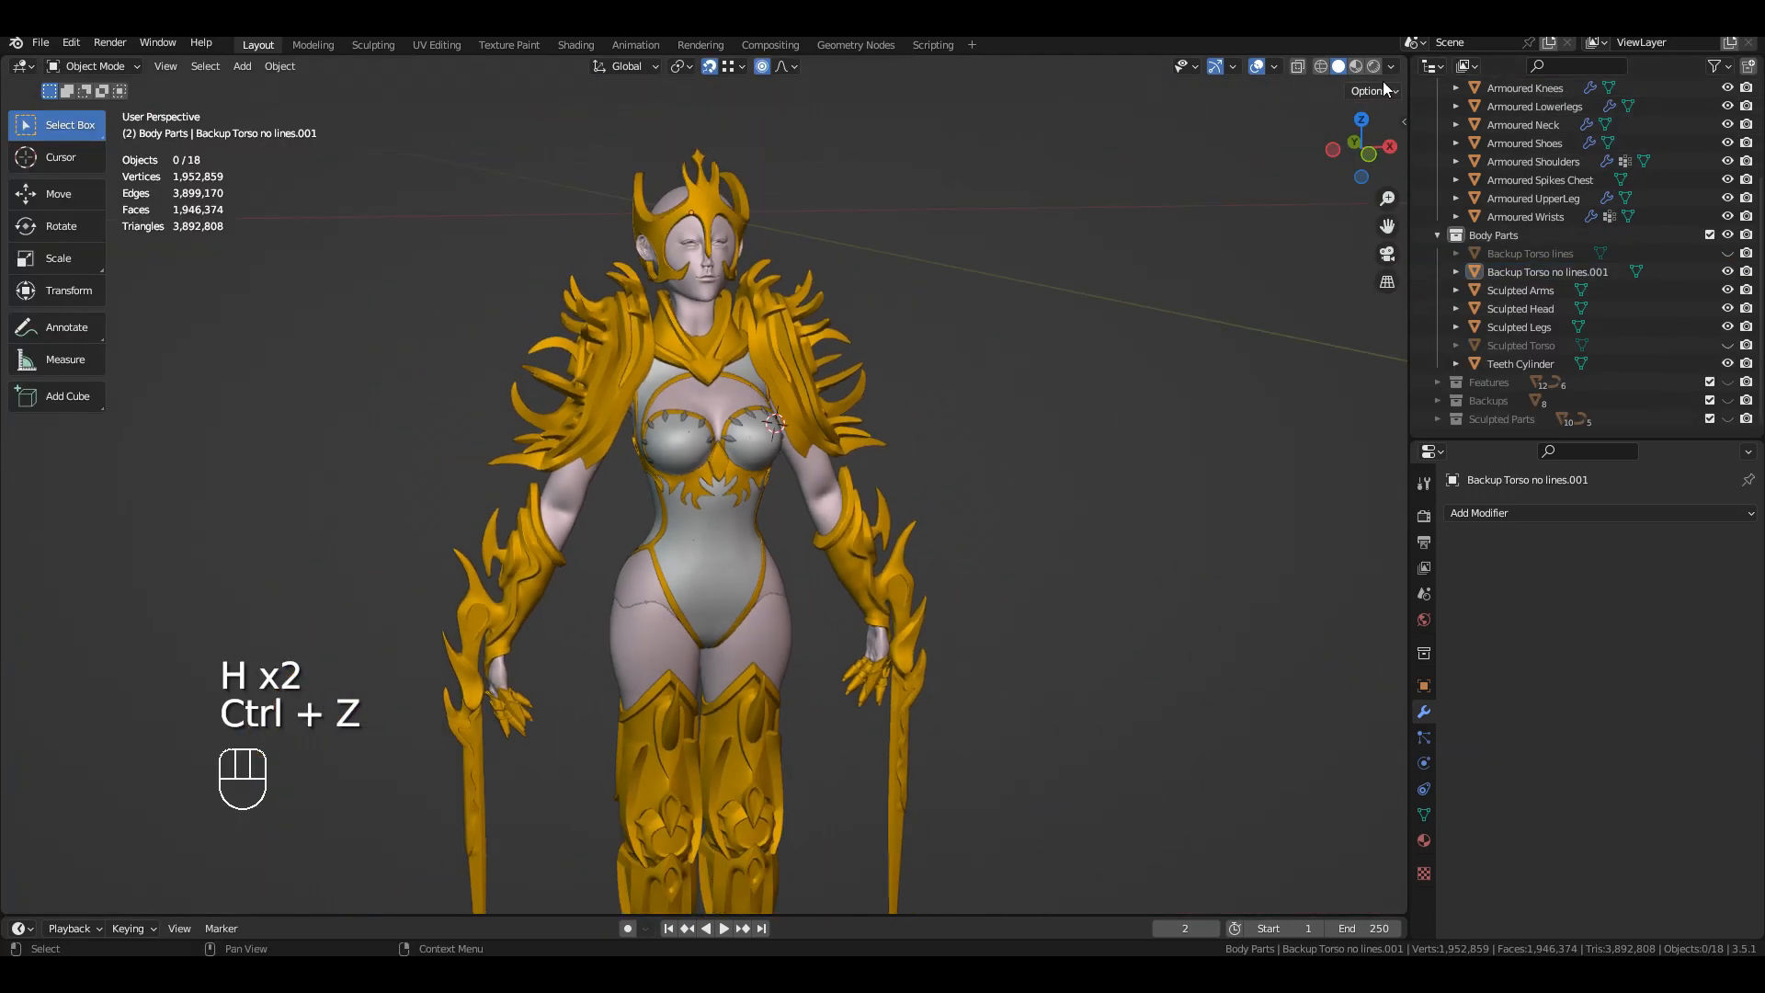
pyautogui.click(1356, 66)
pyautogui.scroll(8, 1000, 389)
pyautogui.moveTo(731, 371)
pyautogui.mouseDown(button='middle')
pyautogui.moveTo(708, 366)
pyautogui.moveTo(759, 438)
pyautogui.moveTo(803, 399)
pyautogui.moveTo(436, 397)
pyautogui.moveTo(660, 561)
pyautogui.moveTo(808, 414)
pyautogui.moveTo(835, 307)
pyautogui.moveTo(808, 267)
pyautogui.moveTo(735, 285)
pyautogui.moveTo(701, 383)
pyautogui.moveTo(894, 386)
pyautogui.moveTo(693, 650)
pyautogui.moveTo(947, 390)
pyautogui.moveTo(1140, 390)
pyautogui.moveTo(821, 359)
pyautogui.mouseUp(button='middle')
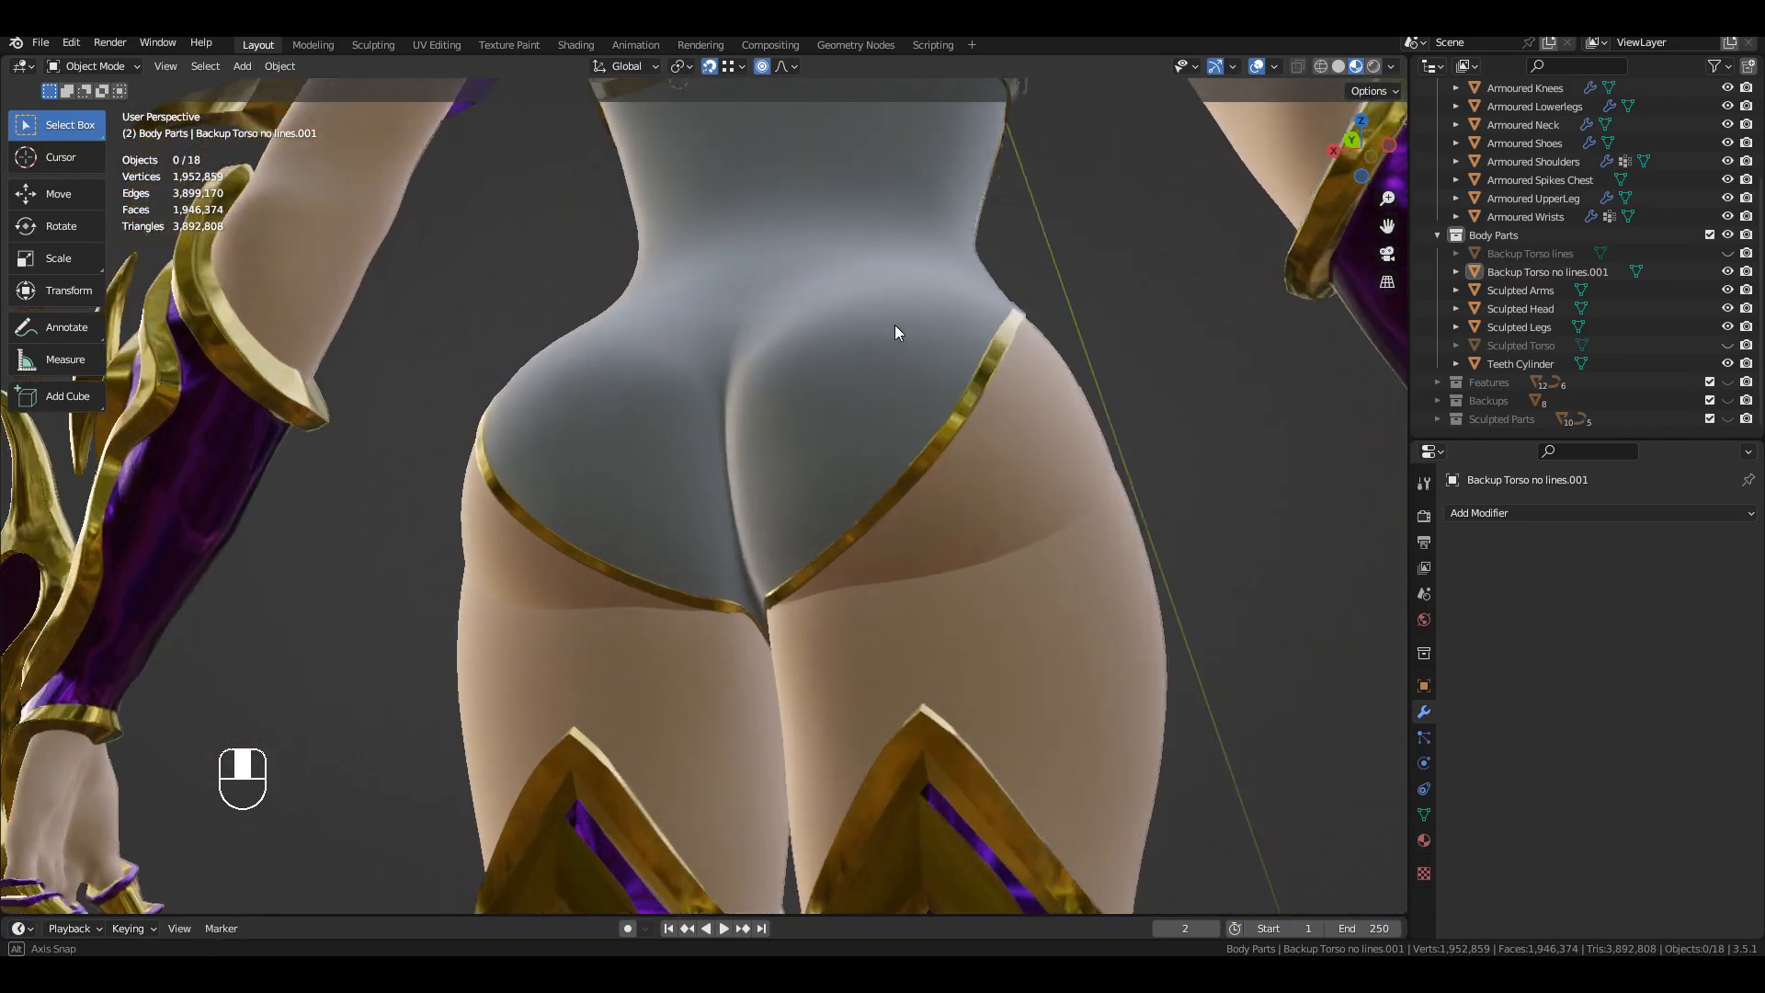